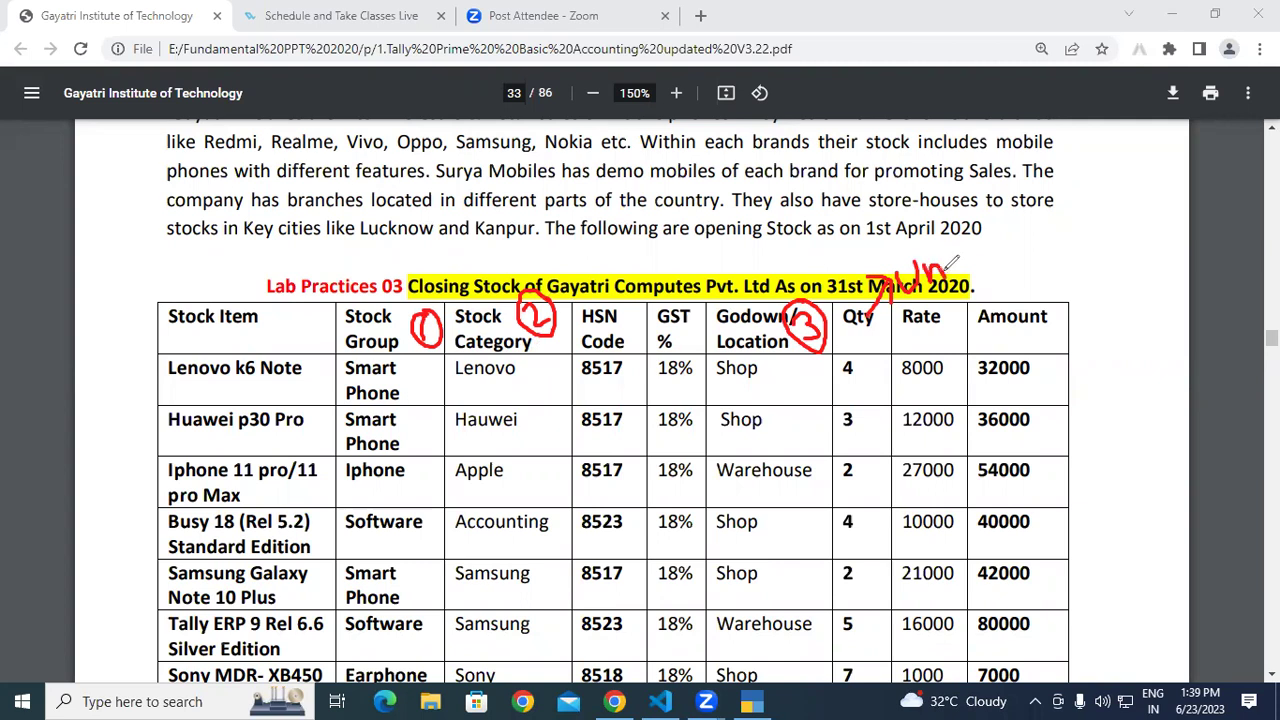
Annotate the Qty column with "Unit" and a circled 4, and mark the Stock Item heading with a circled 5.
left_click(940, 250)
mouse_move(826, 254)
left_mouse_down()
mouse_move(838, 280)
mouse_move(848, 246)
mouse_move(832, 236)
mouse_move(816, 268)
mouse_move(856, 262)
mouse_move(846, 241)
left_mouse_up()
mouse_move(192, 278)
left_mouse_down()
mouse_move(188, 290)
mouse_move(204, 292)
mouse_move(184, 298)
mouse_move(208, 278)
mouse_move(170, 282)
mouse_move(214, 310)
mouse_move(226, 268)
mouse_move(198, 264)
mouse_move(192, 298)
mouse_move(204, 306)
mouse_move(218, 286)
left_mouse_up()
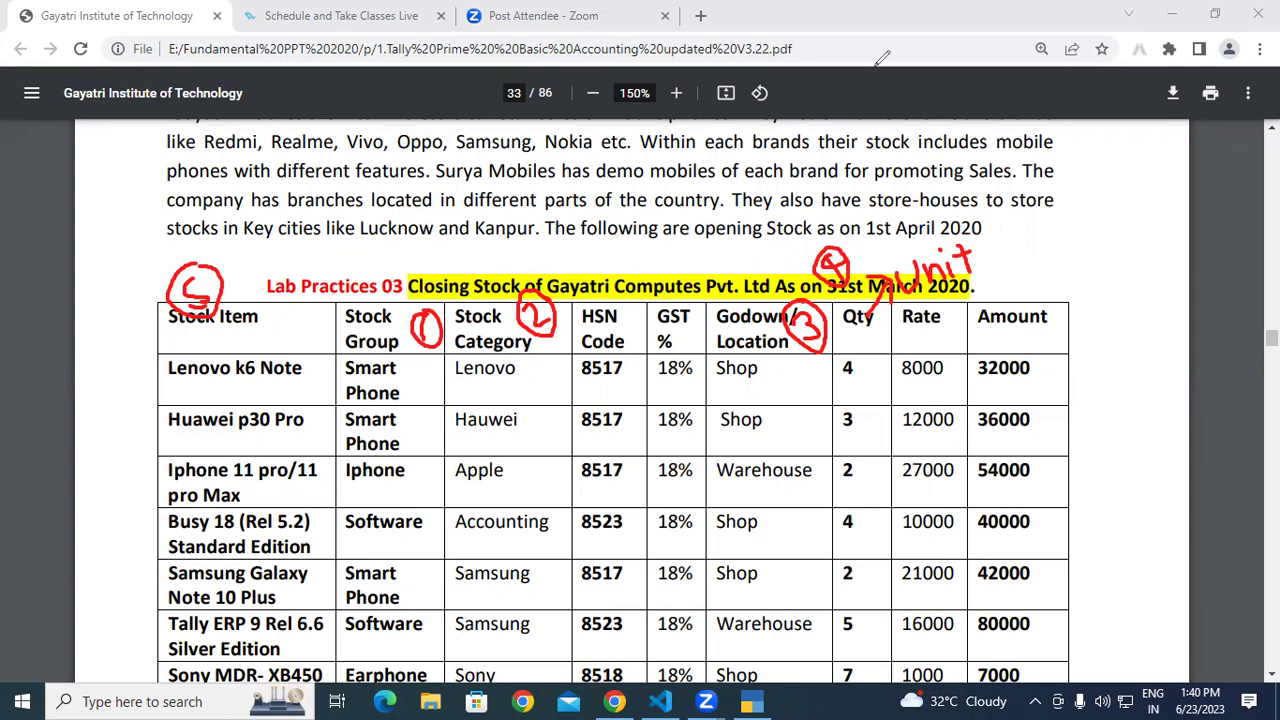
Select the Lenovo row's Smart Phone stock group in the PDF table and switch to TallyPrime to start creating a stock group.
scroll(510, 328, "down", 2)
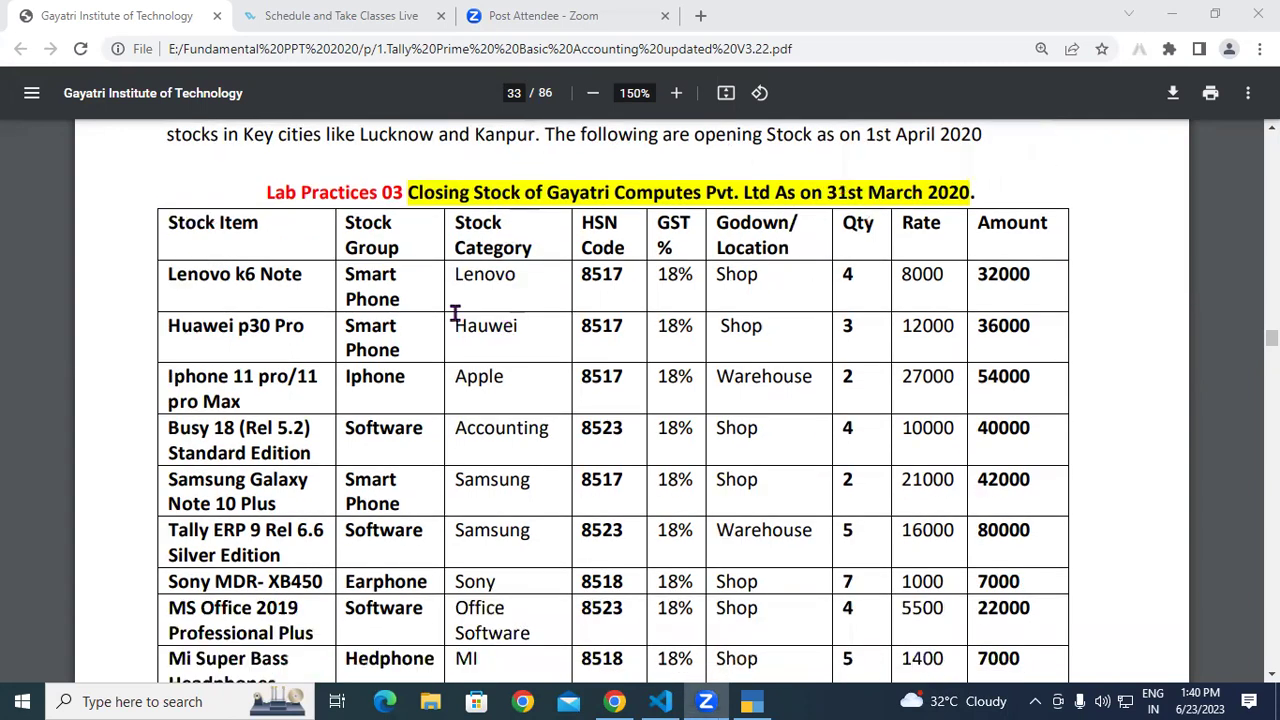
left_click_drag(349, 274, 399, 293)
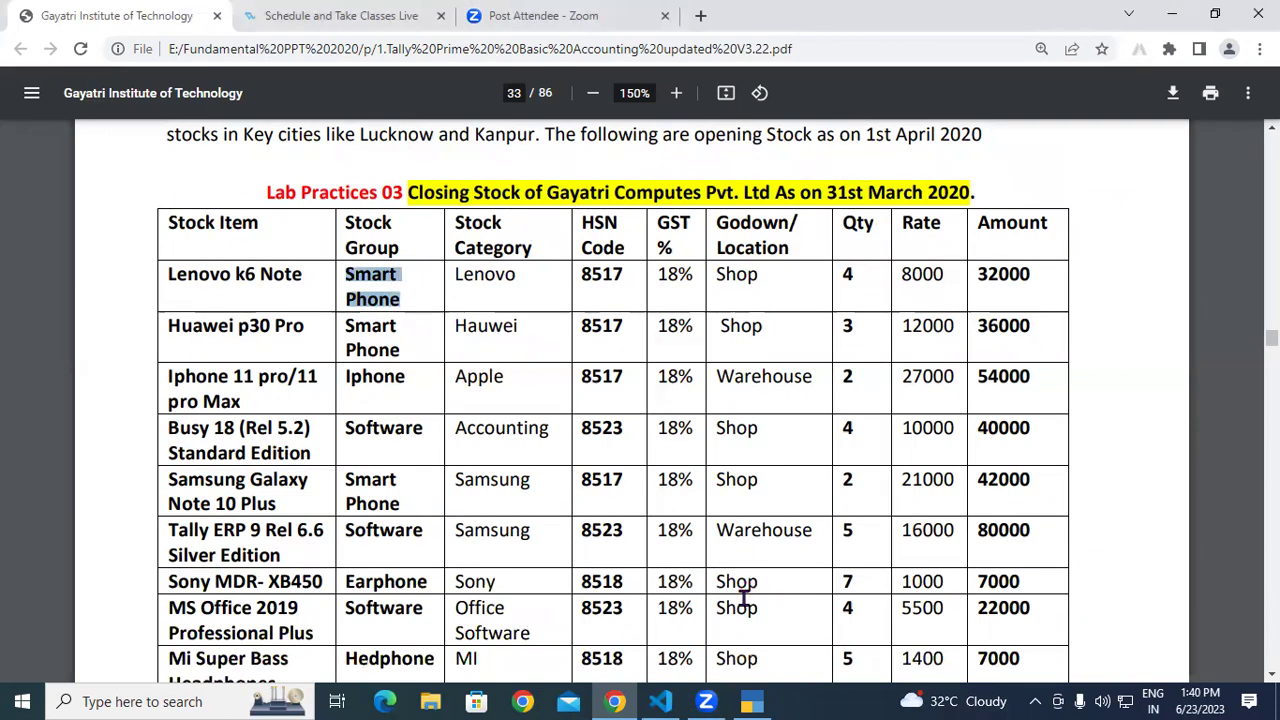
left_click(760, 700)
key("Escape")
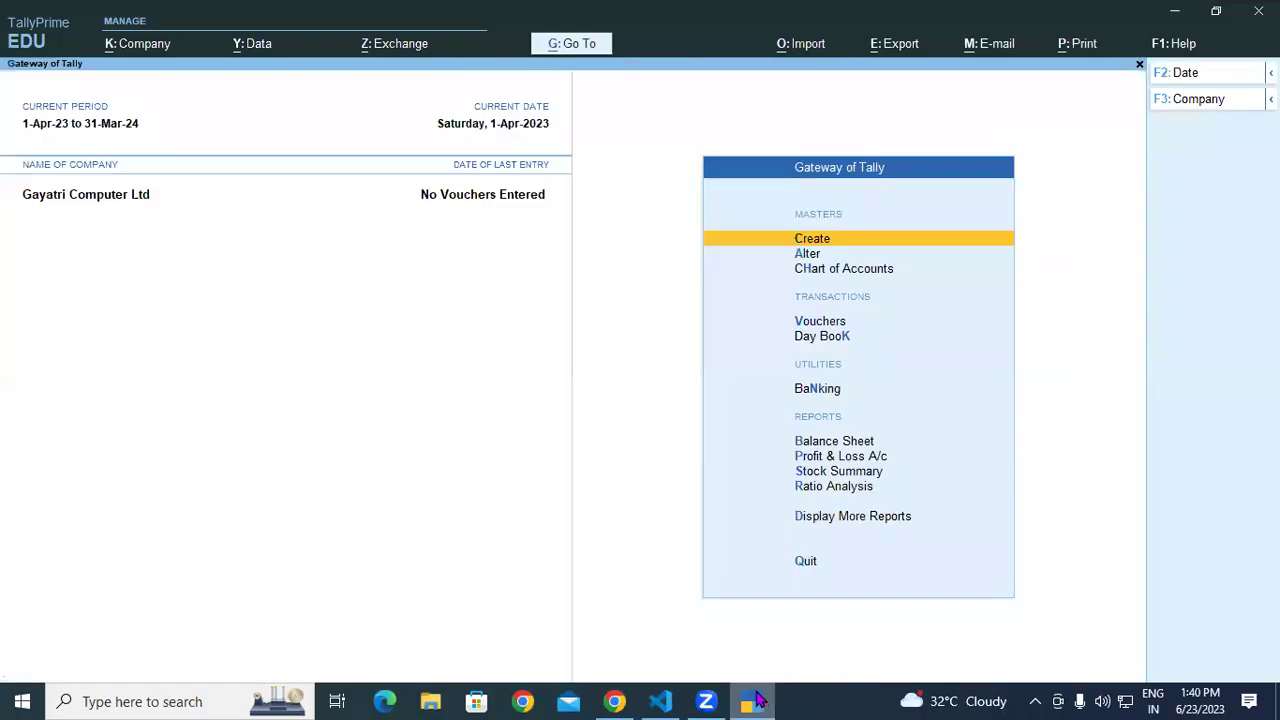
left_click(813, 243)
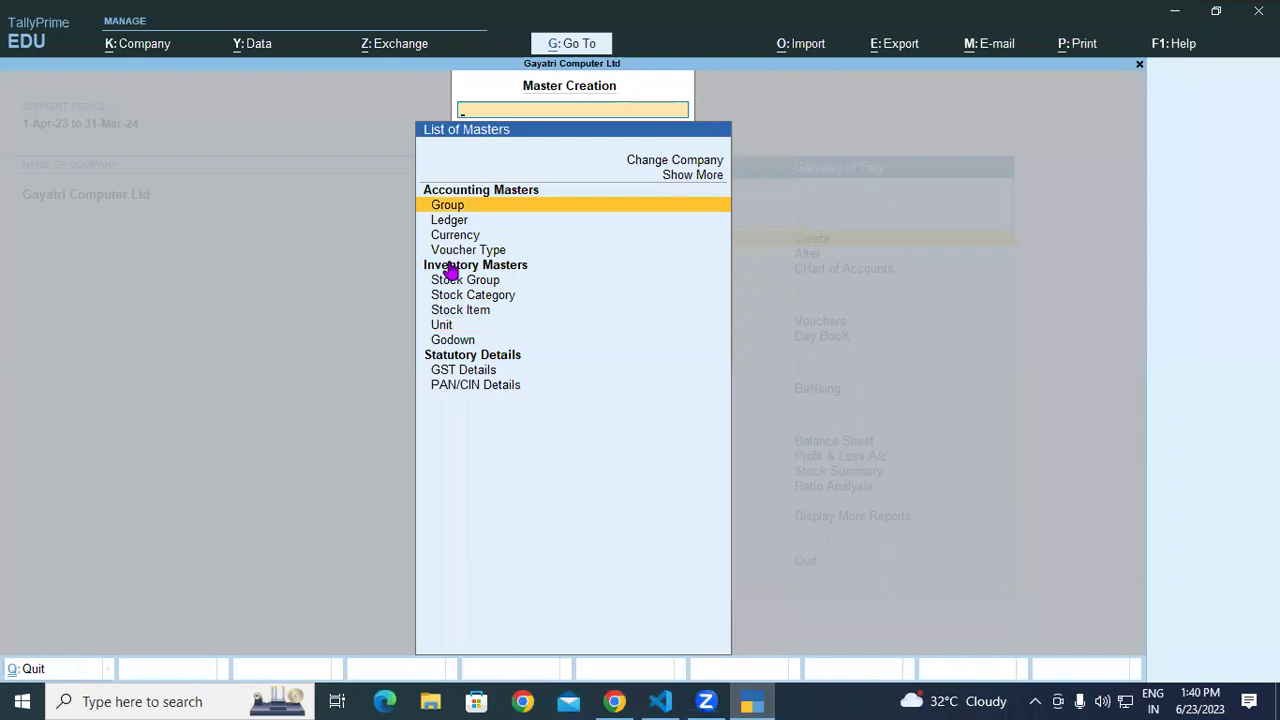
left_click(450, 267)
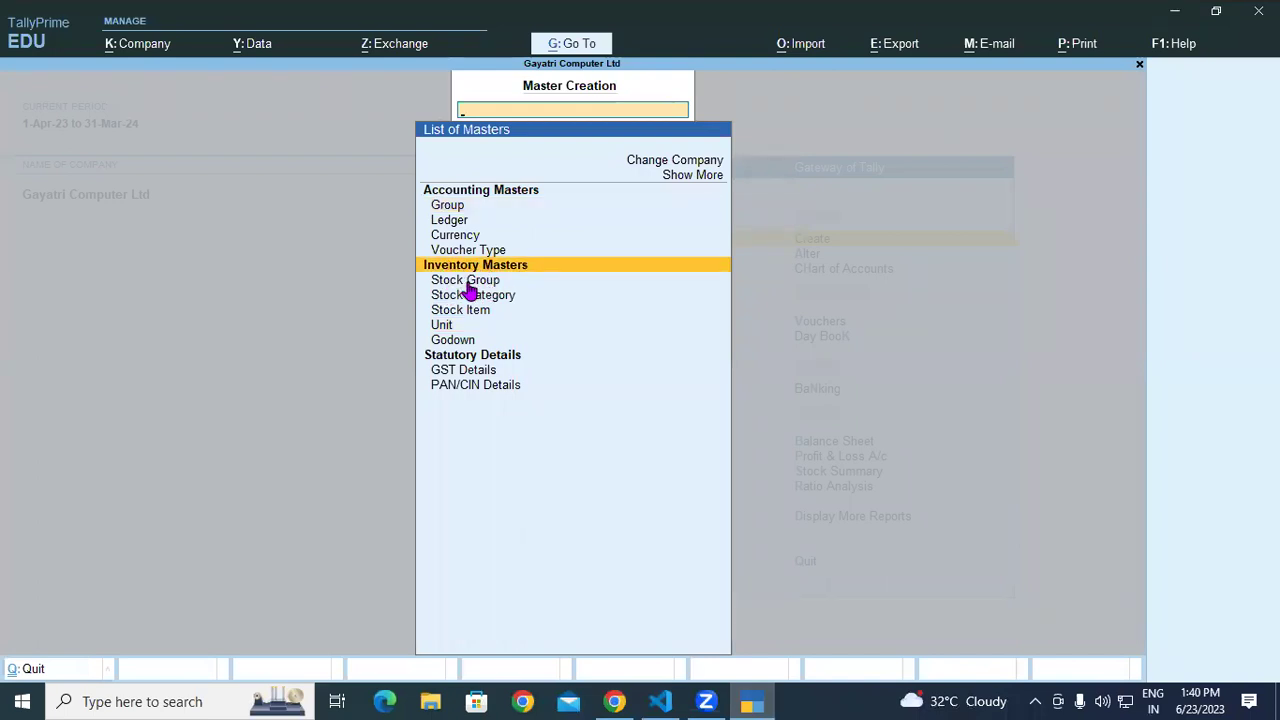
left_click(466, 282)
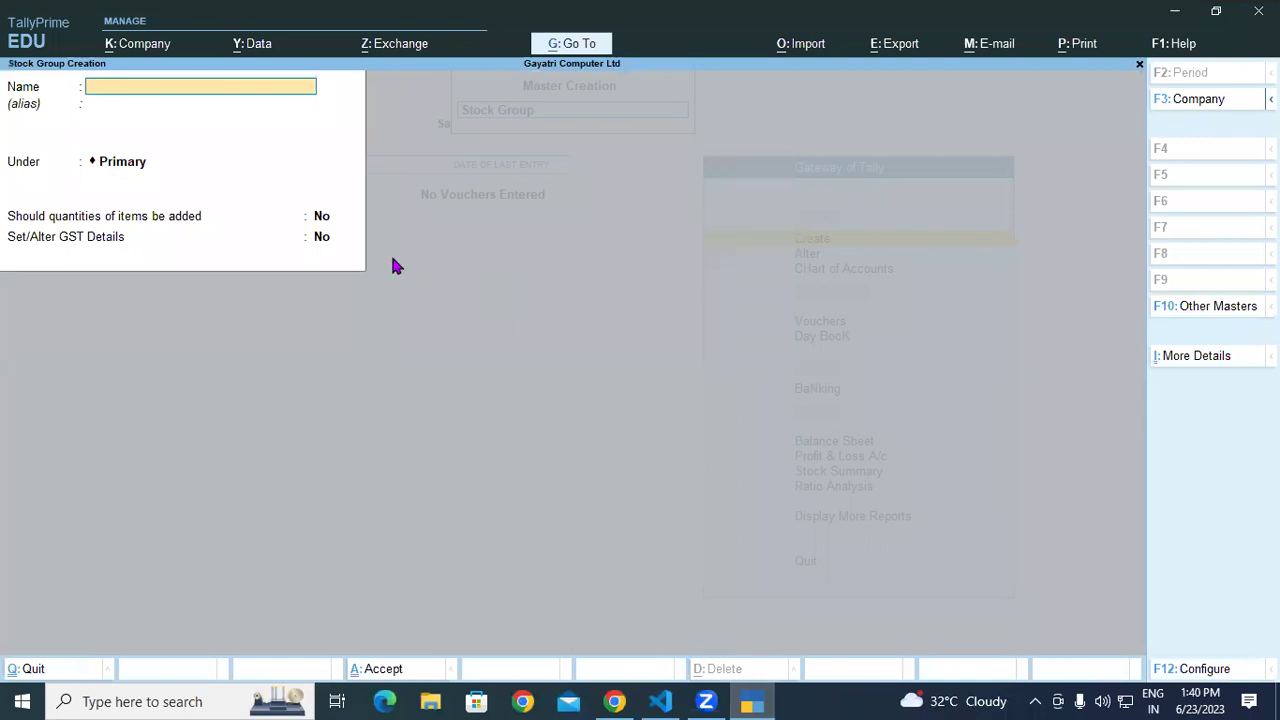
Name the new stock group Smart Phone and leave its alias blank.
key("ctrl")
key("ctrl+alt+v")
key("BackSpace")
key("BackSpace")
key("BackSpace")
key("BackSpace")
type("Phon")
key("Return")
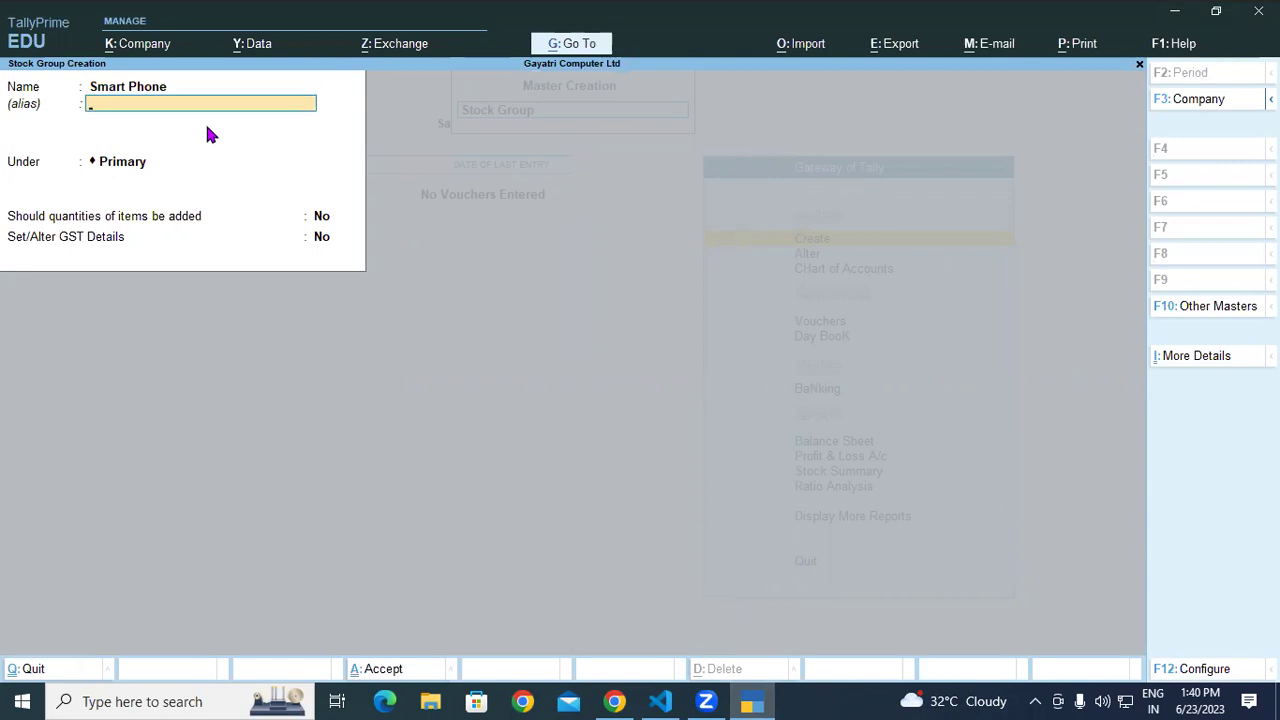
key("Return")
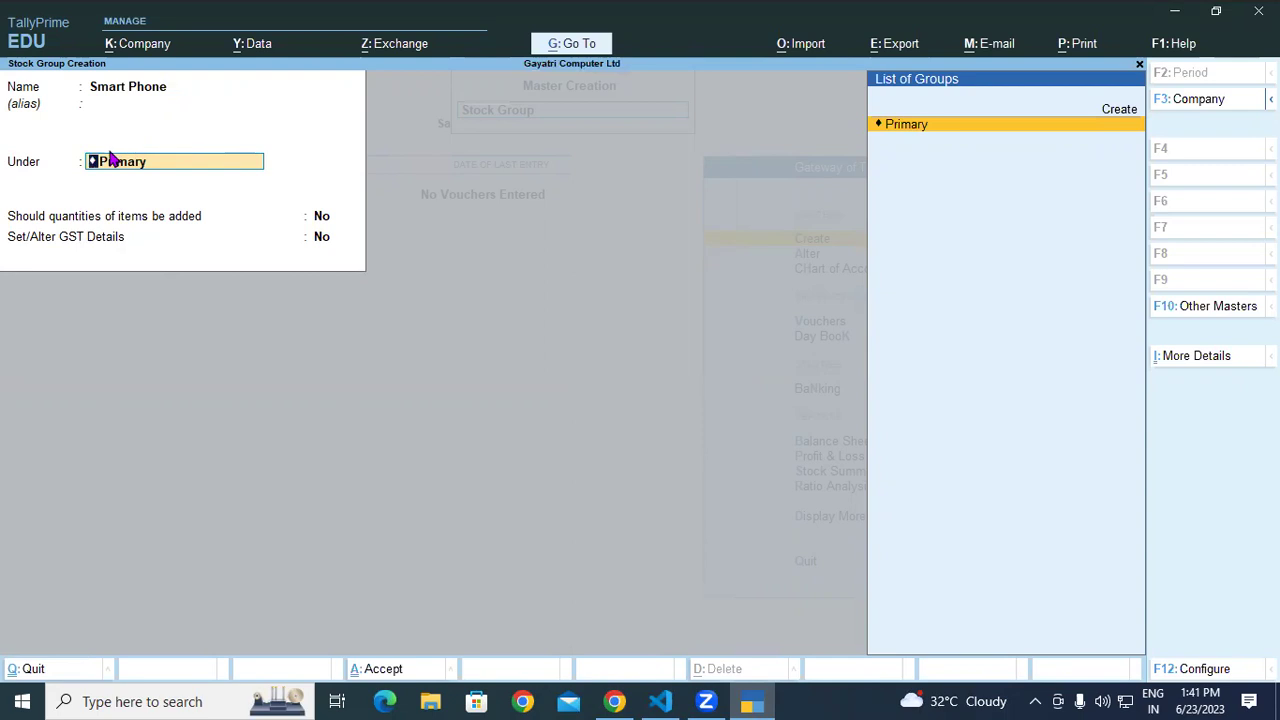
Keep the stock group under Primary and set the adding of item quantities to Yes.
key("Return")
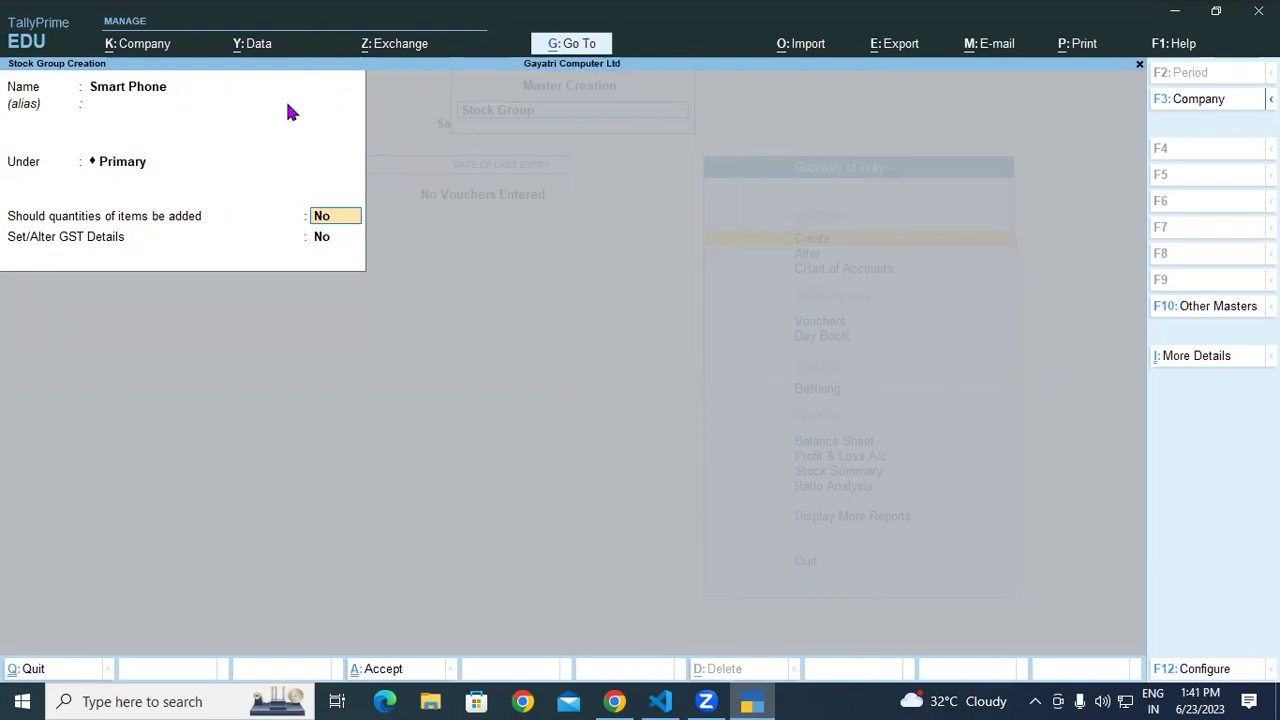
type("y")
key("Return")
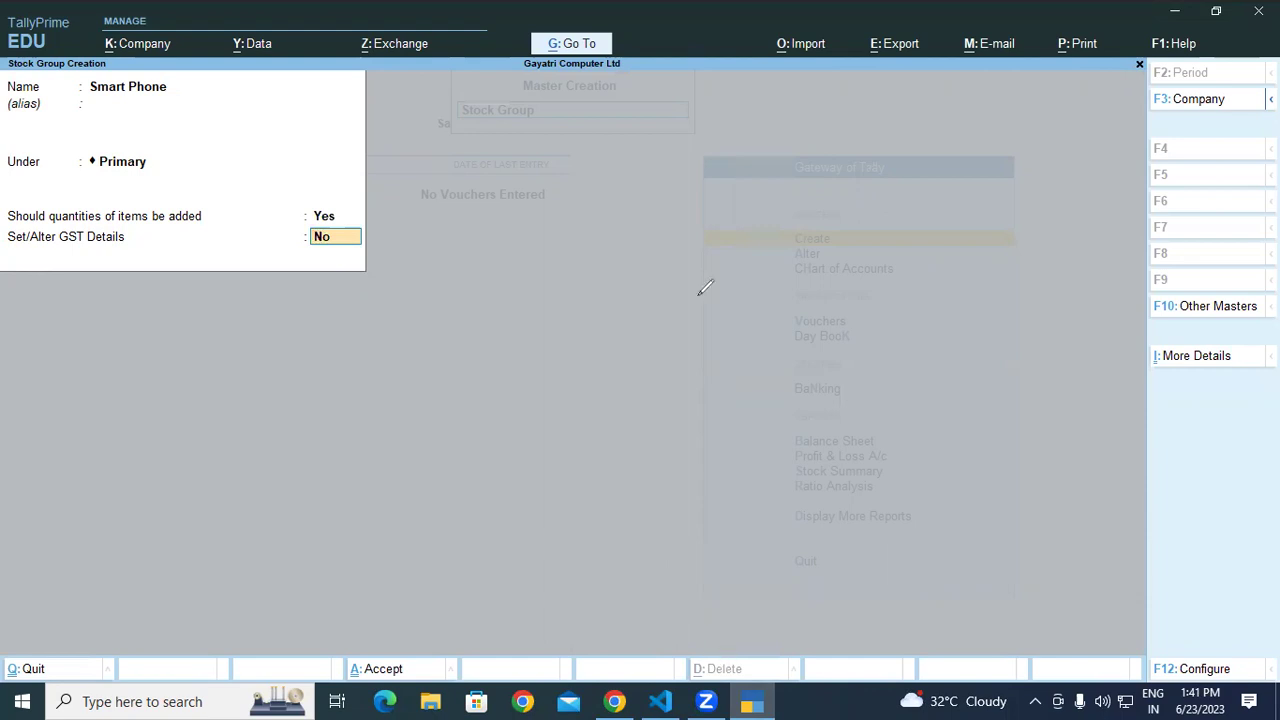
key("Return")
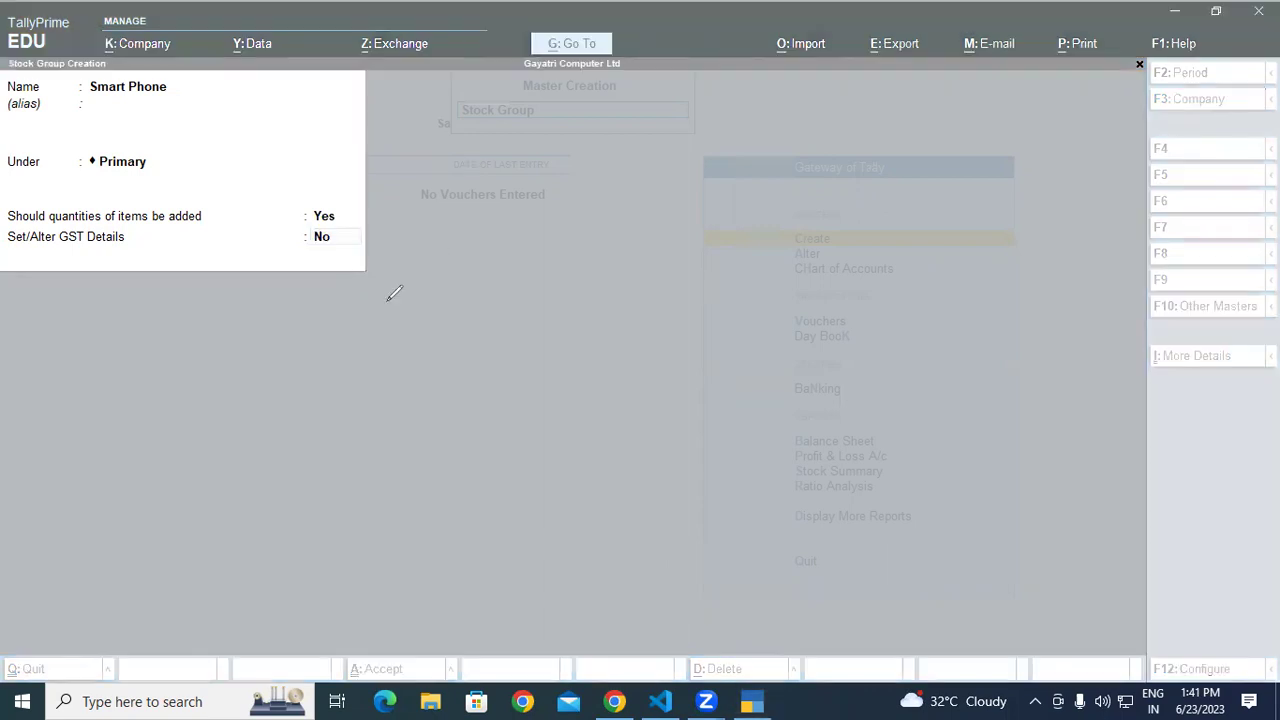
Write the GST rate 18 on the screen and circle it, and circle the rates 12 and 28 together.
mouse_move(570, 276)
left_mouse_down()
mouse_move(566, 312)
mouse_move(595, 287)
mouse_move(540, 326)
mouse_move(590, 352)
mouse_move(600, 248)
mouse_move(588, 246)
left_mouse_up()
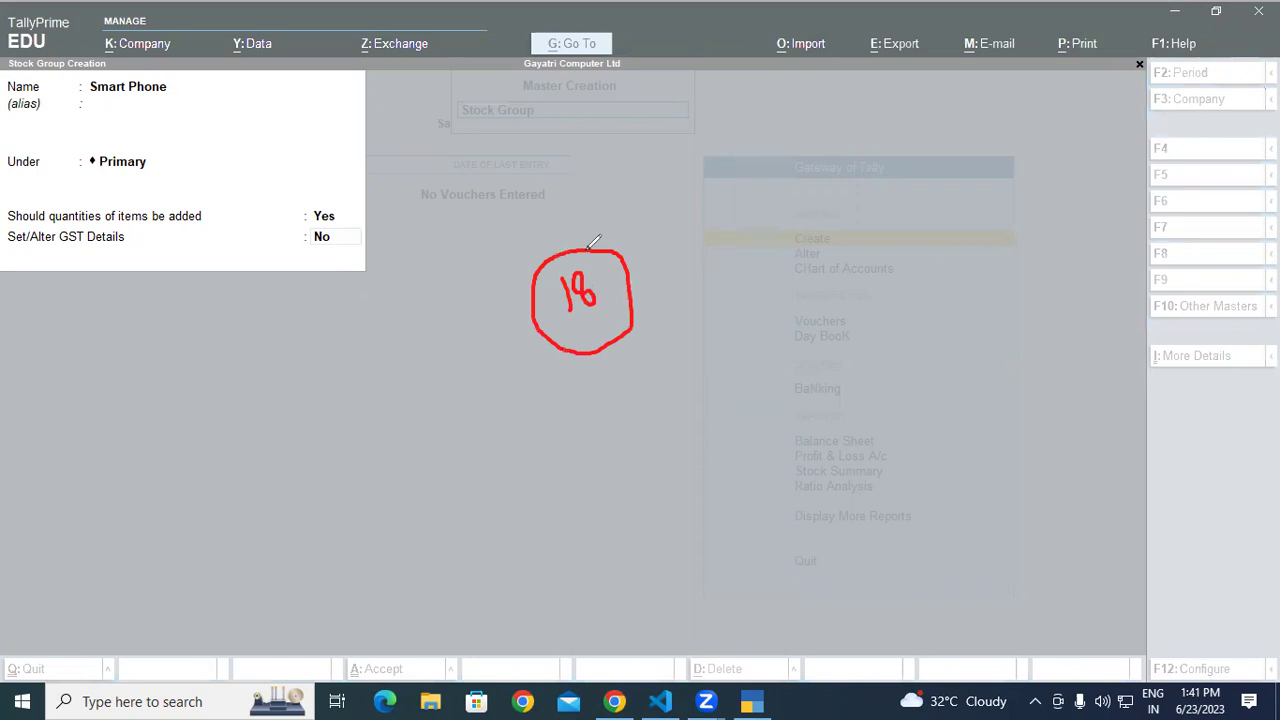
mouse_move(291, 294)
left_mouse_down()
mouse_move(283, 325)
mouse_move(330, 316)
mouse_move(328, 391)
mouse_move(352, 382)
mouse_move(345, 342)
mouse_move(357, 352)
left_mouse_up()
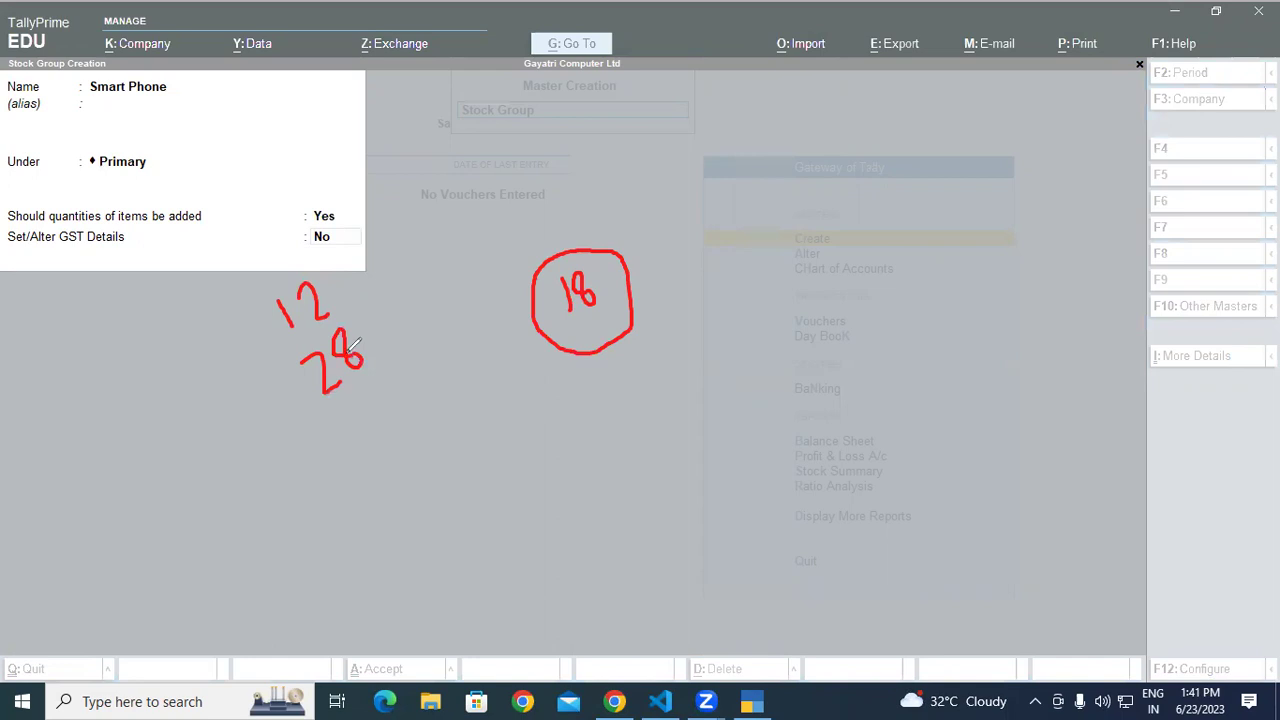
mouse_move(309, 262)
left_mouse_down()
mouse_move(252, 366)
mouse_move(405, 302)
mouse_move(292, 260)
left_mouse_up()
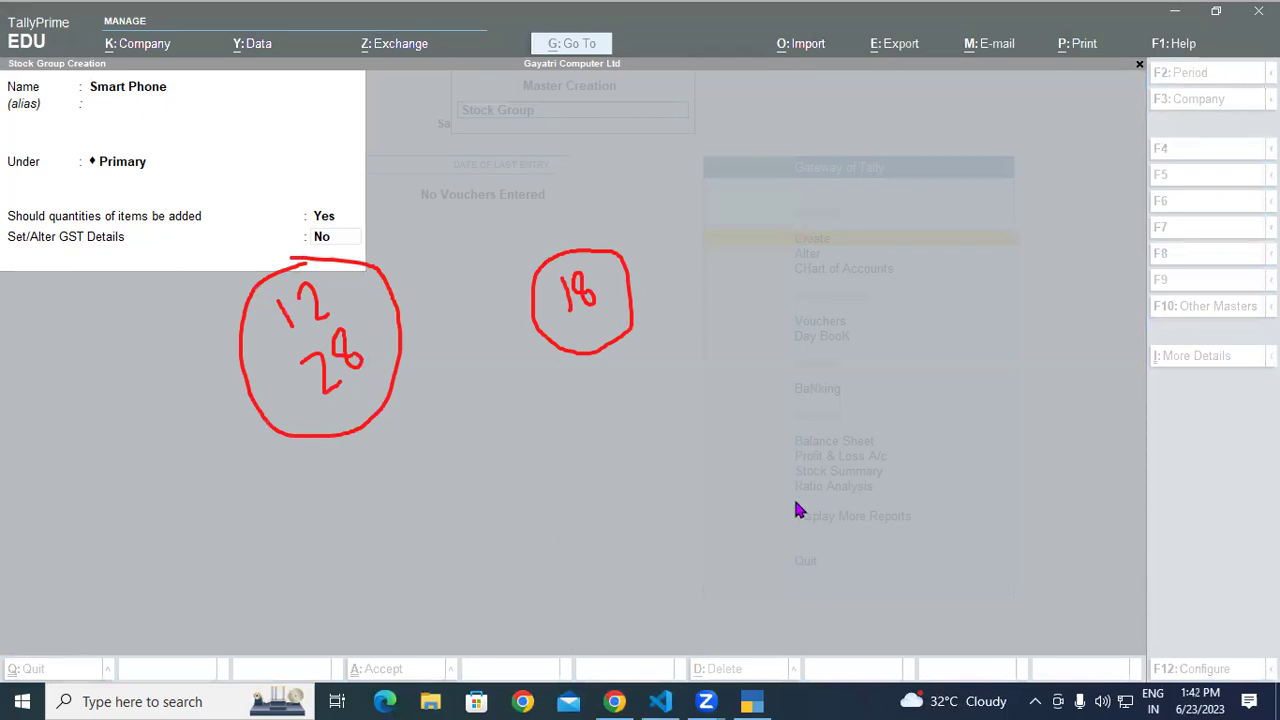
Switch to the PDF in Chrome, clear the drawings, and mark the Stock Group heading, its smartphone rows and their stock items.
left_click(615, 701)
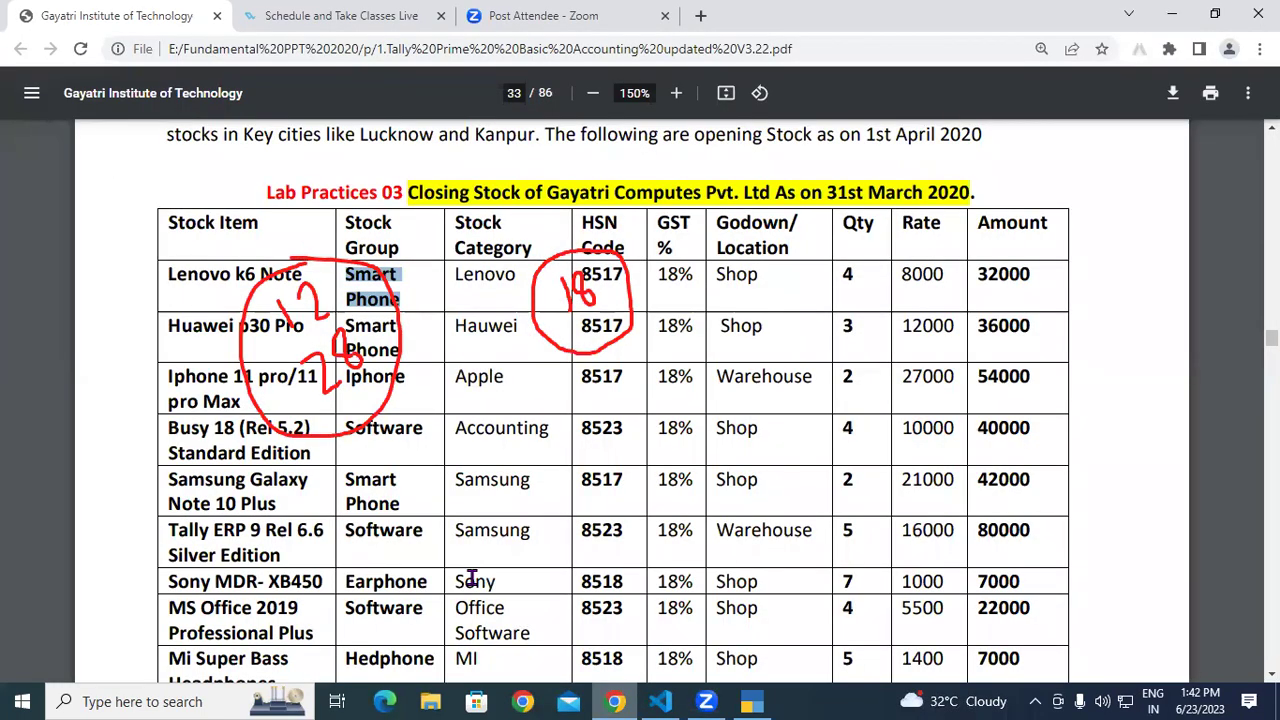
key("e")
mouse_move(398, 212)
left_mouse_down()
mouse_move(352, 190)
mouse_move(350, 232)
mouse_move(405, 247)
left_mouse_up()
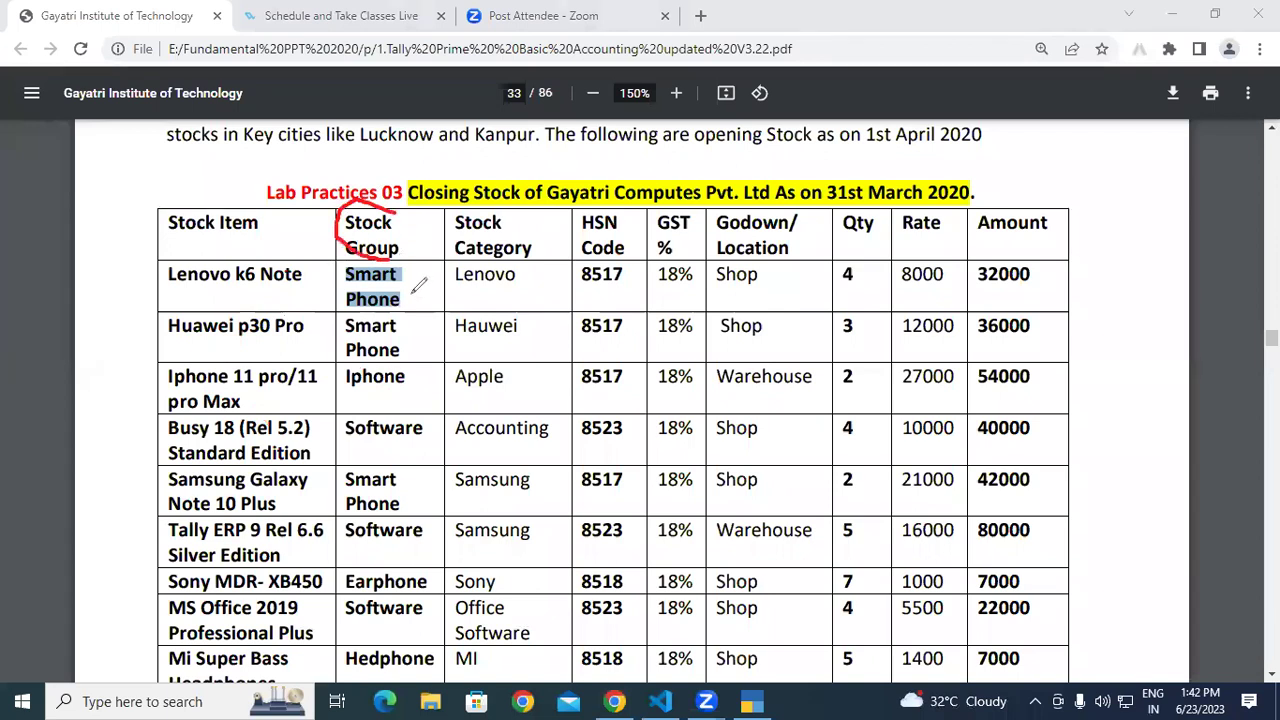
mouse_move(406, 292)
left_mouse_down()
mouse_move(417, 318)
mouse_move(405, 350)
mouse_move(408, 485)
left_mouse_up()
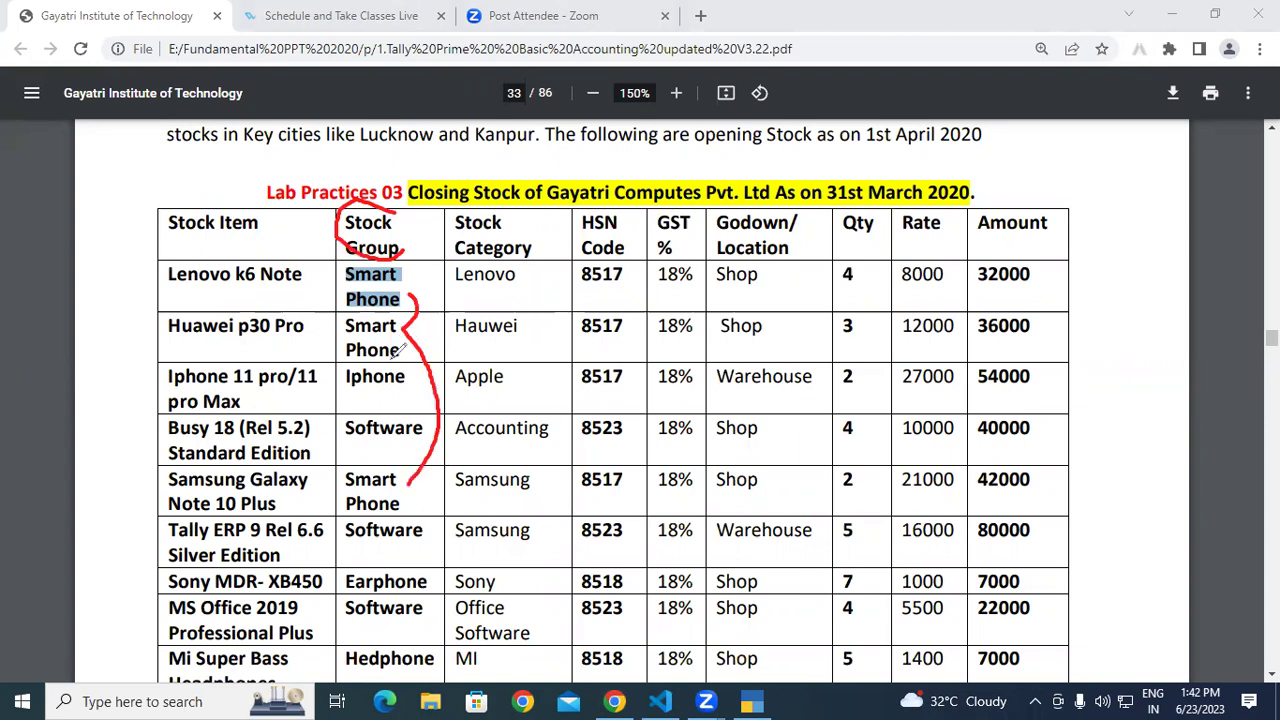
left_click_drag(320, 283, 323, 458)
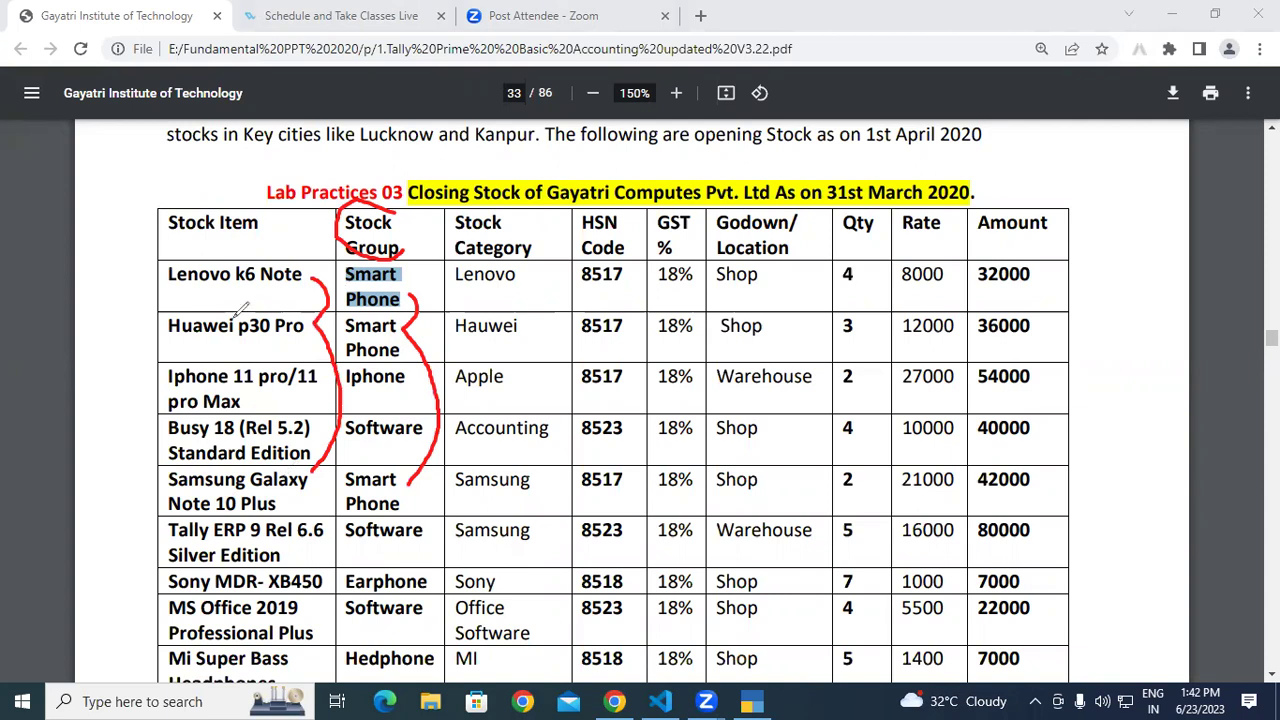
left_click_drag(160, 252, 216, 250)
Return to TallyPrime and set the stock group's Set/Alter GST Details option to Yes.
left_click(762, 702)
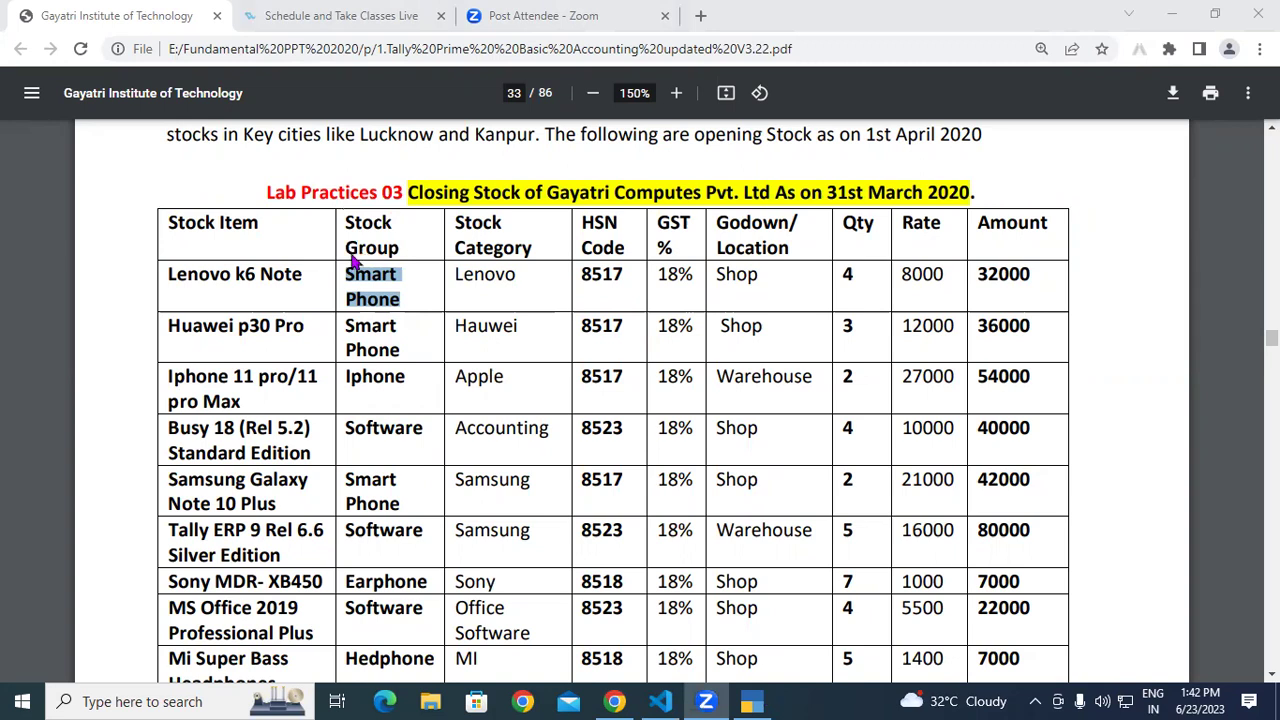
key("alt+Tab")
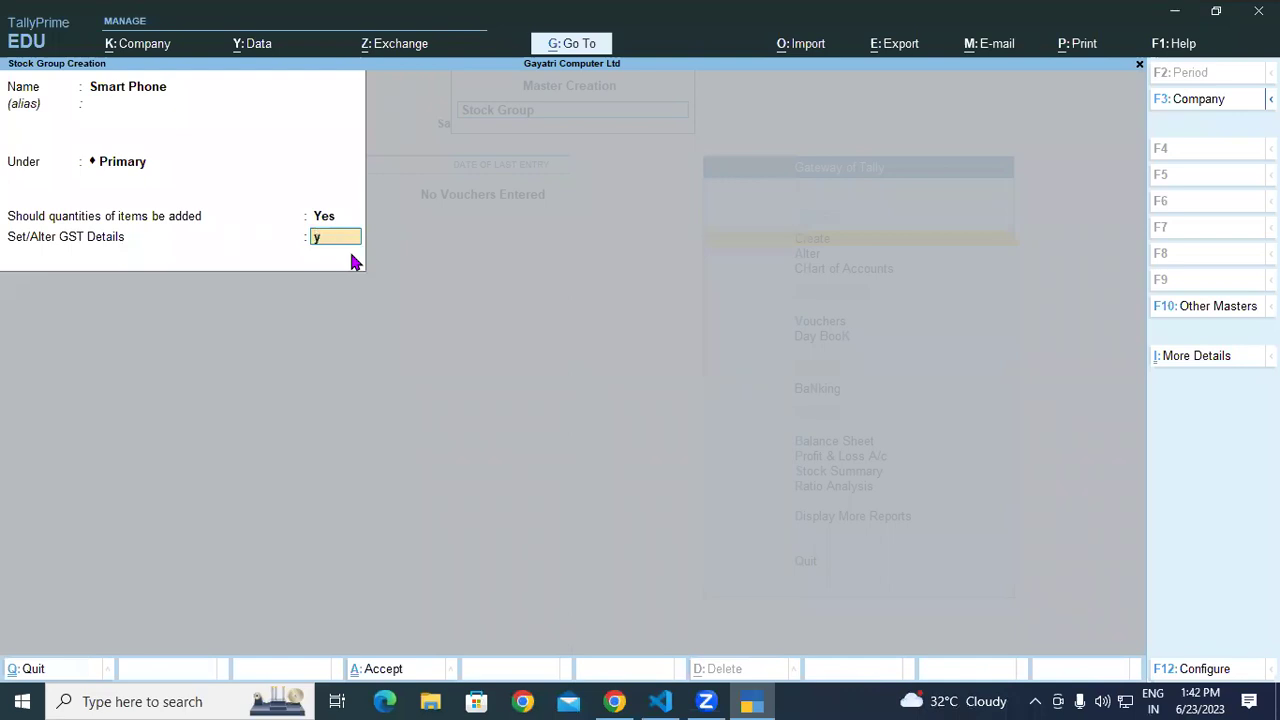
key("Return")
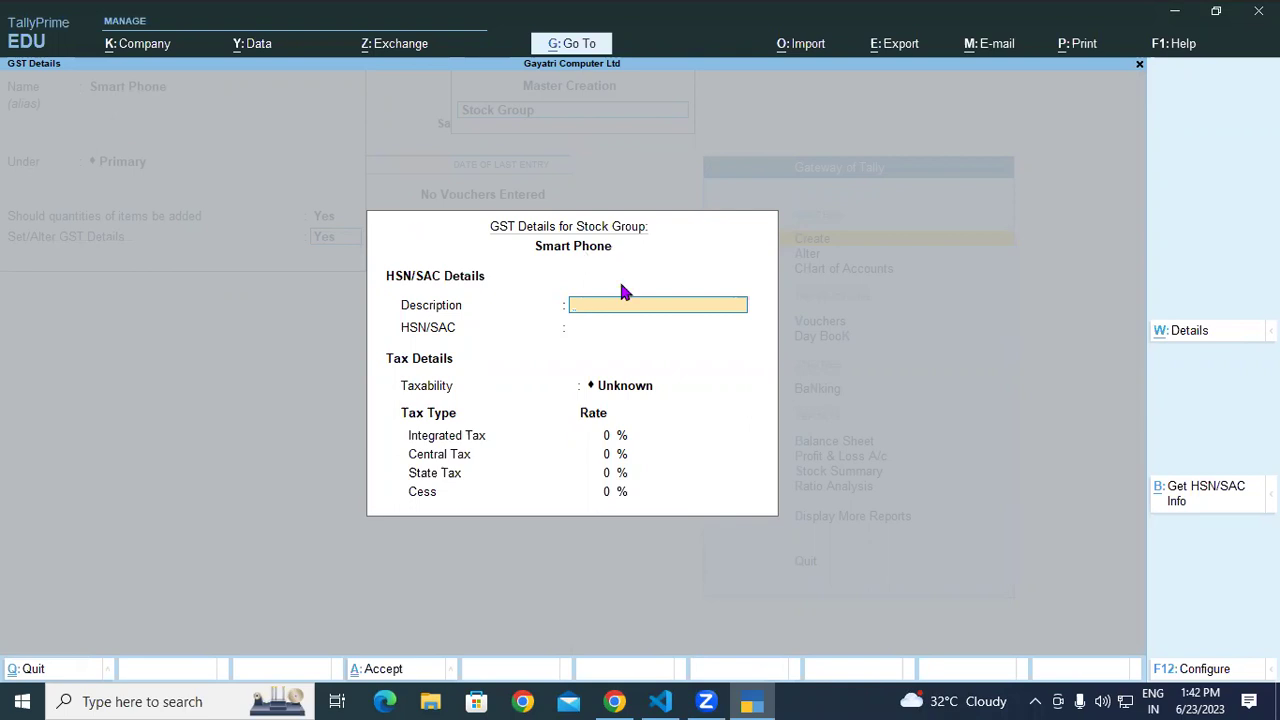
Enter Smart Phone as the GST description and 8517 as the HSN/SAC code.
type("Smart Phone")
key("BackSpace")
key("BackSpace")
key("BackSpace")
key("BackSpace")
key("BackSpace")
key("BackSpace")
type("t Phone")
key("Return")
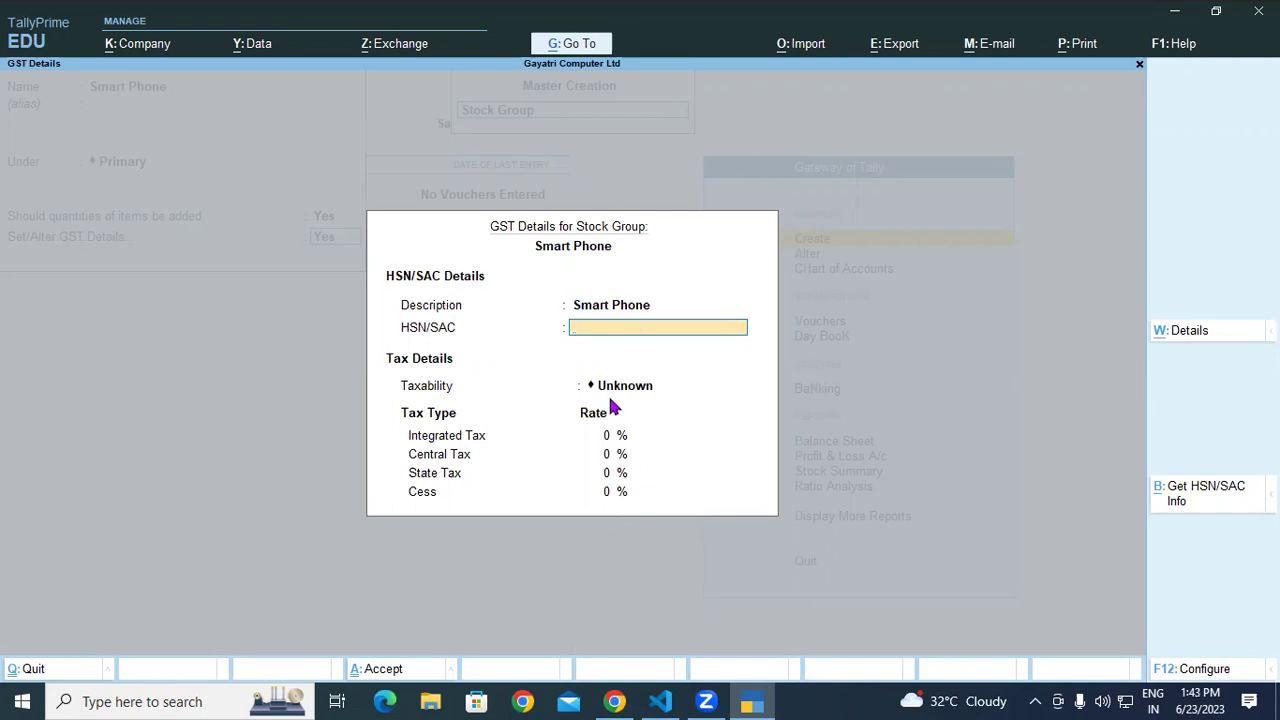
type("7")
key("Return")
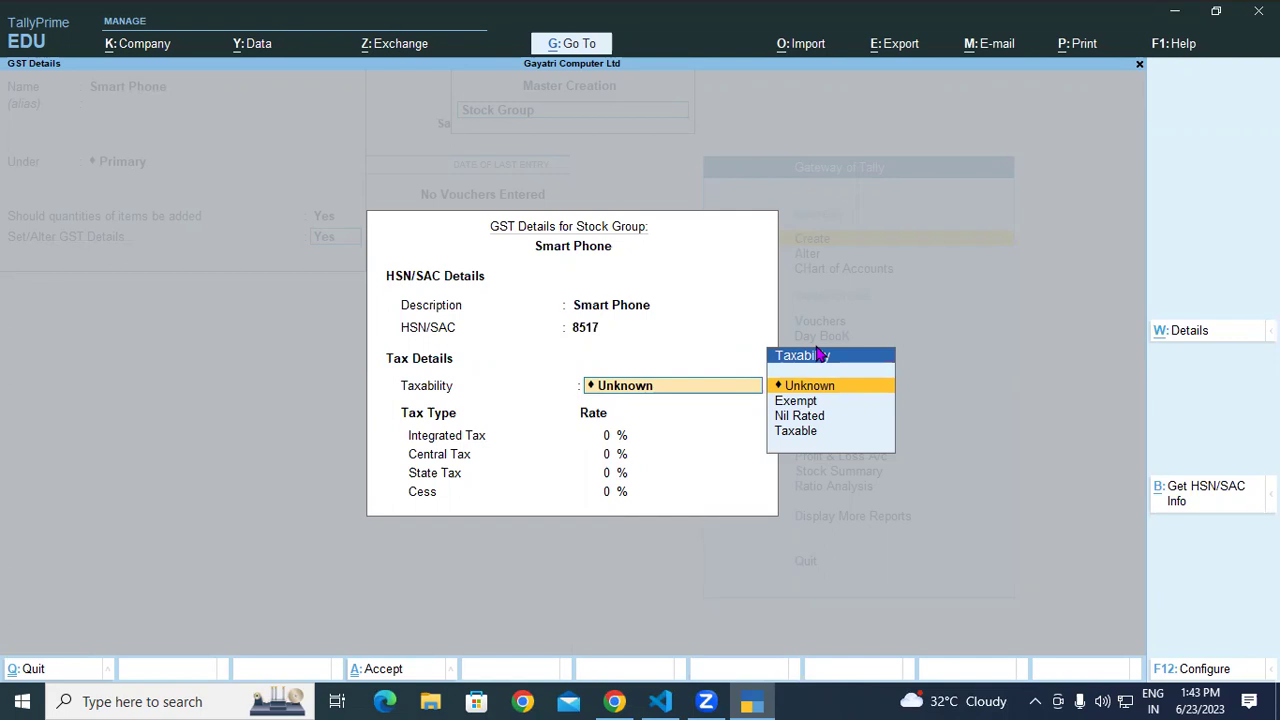
Set the group's taxability to Taxable with an integrated tax rate of 18%.
key("Down")
left_click(791, 406)
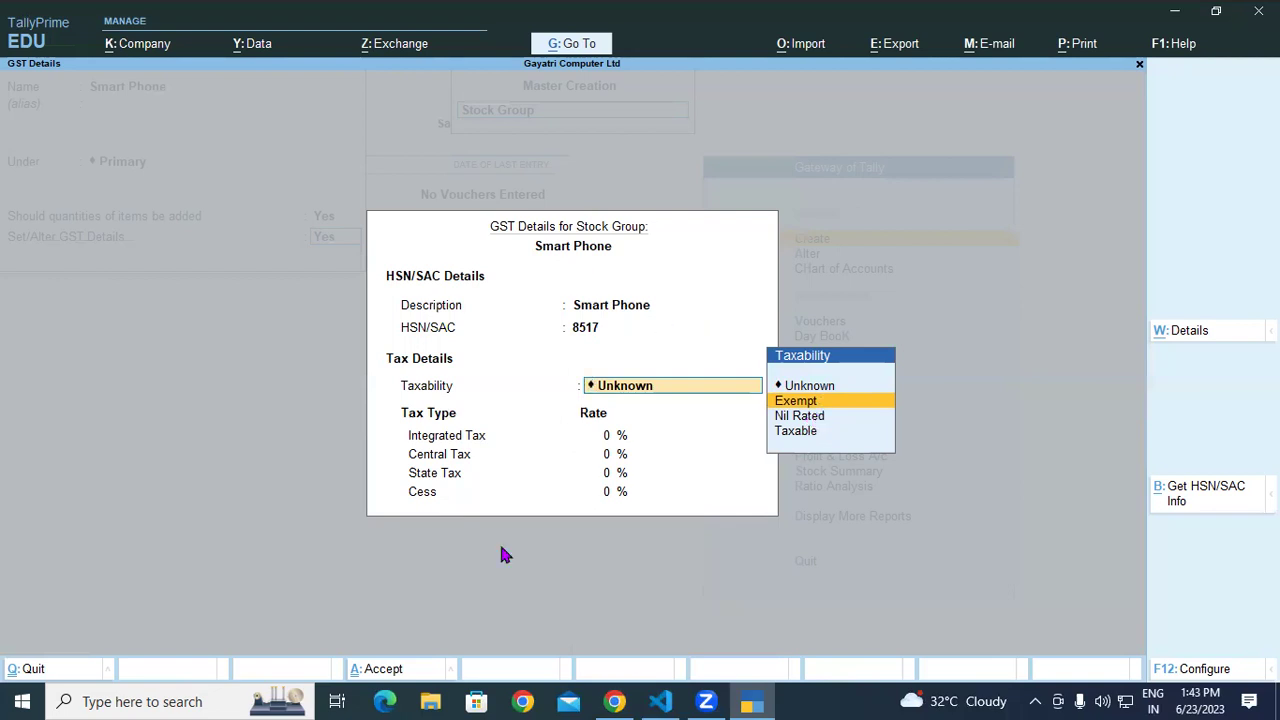
left_click(812, 434)
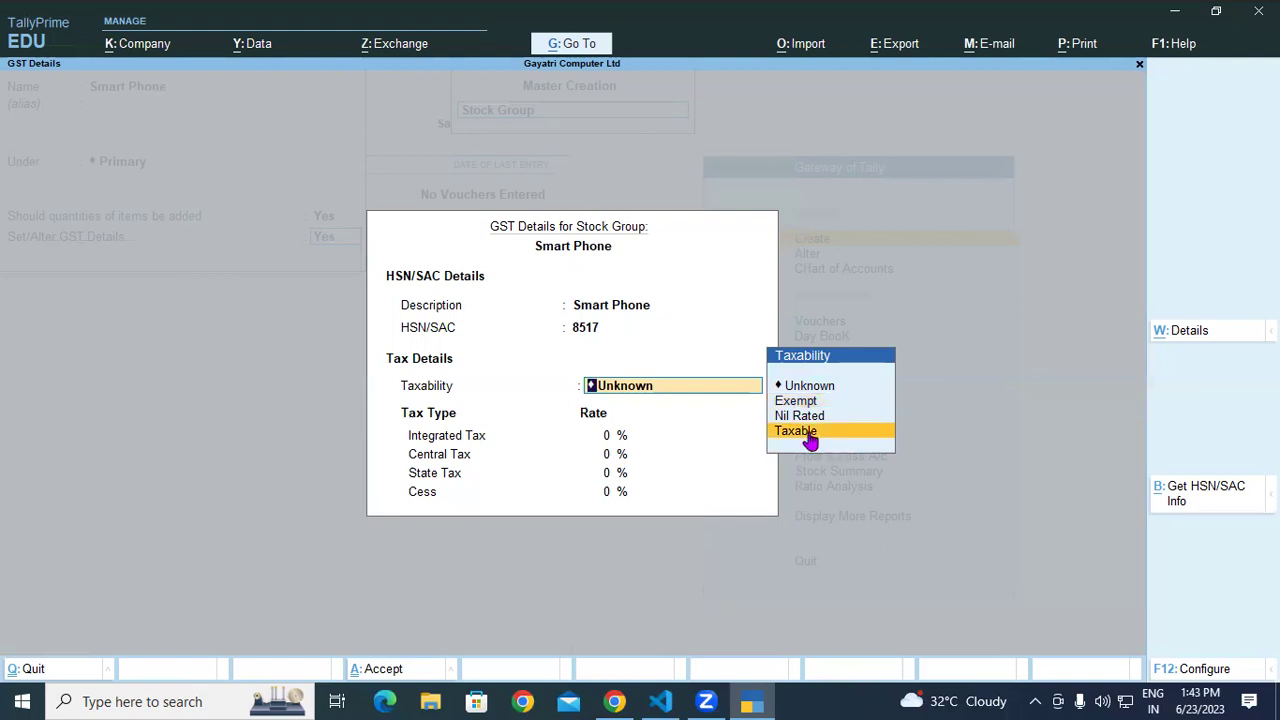
key("Return")
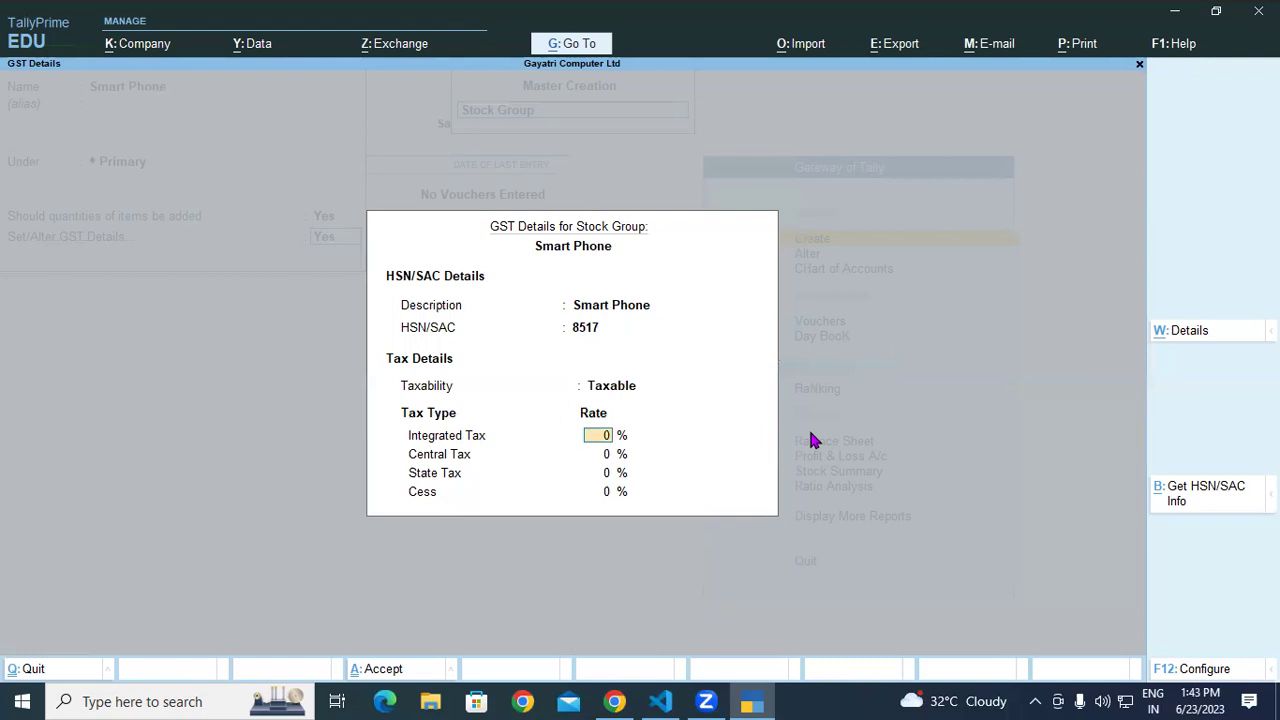
type("18")
key("Return")
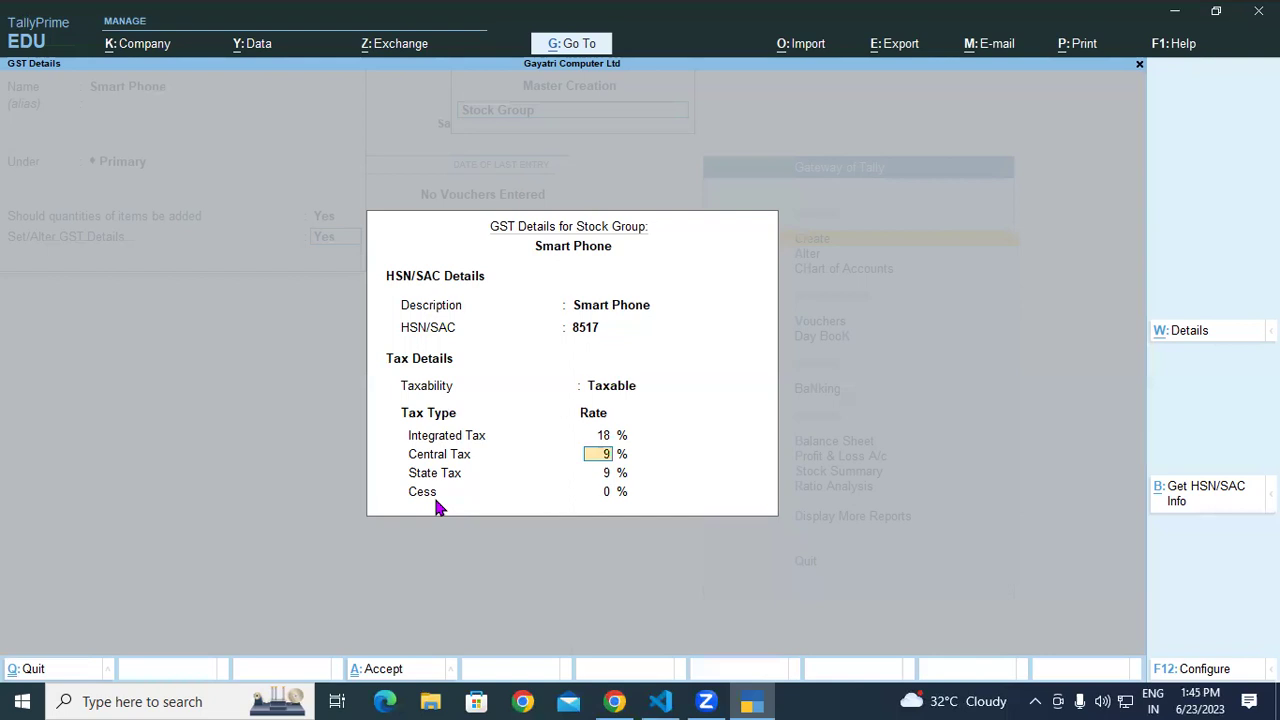
Accept the GST details and save the Smart Phone stock group.
key("Return")
key("ctrl+a")
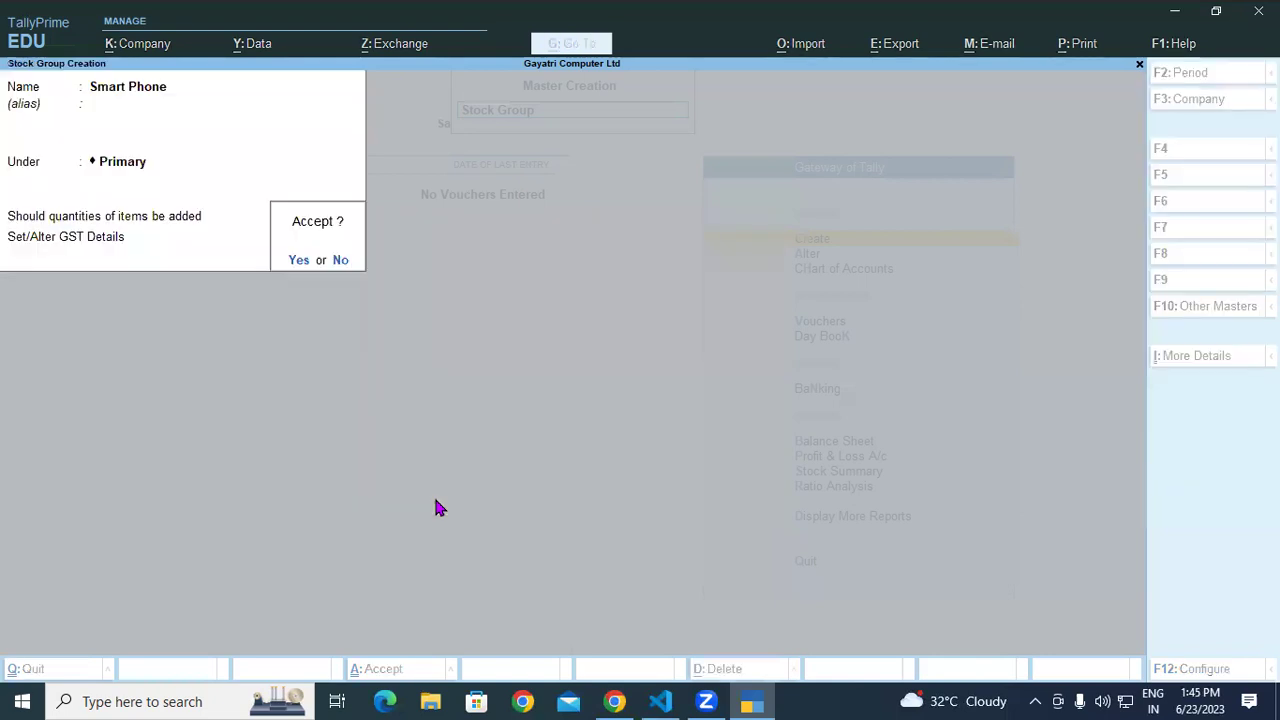
key("y")
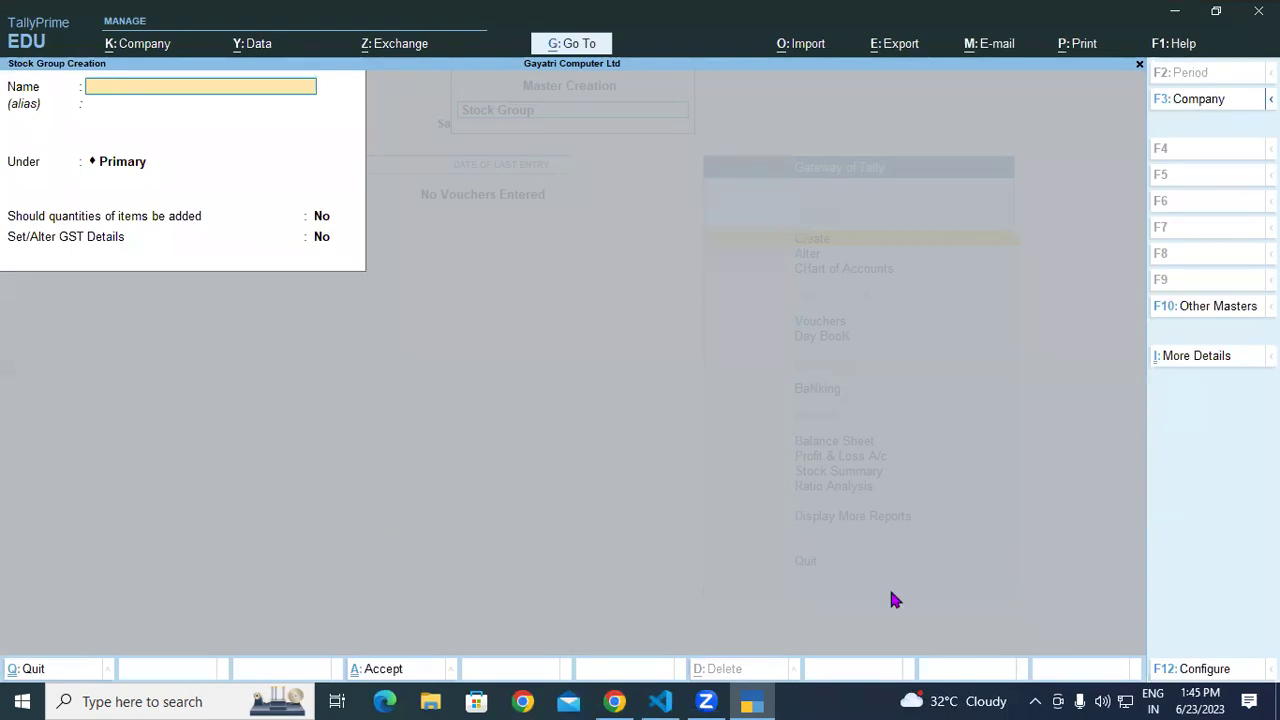
Select the Huawei row's stock group in the PDF table and try to create another TallyPrime stock group named Smart Phone.
left_click(615, 701)
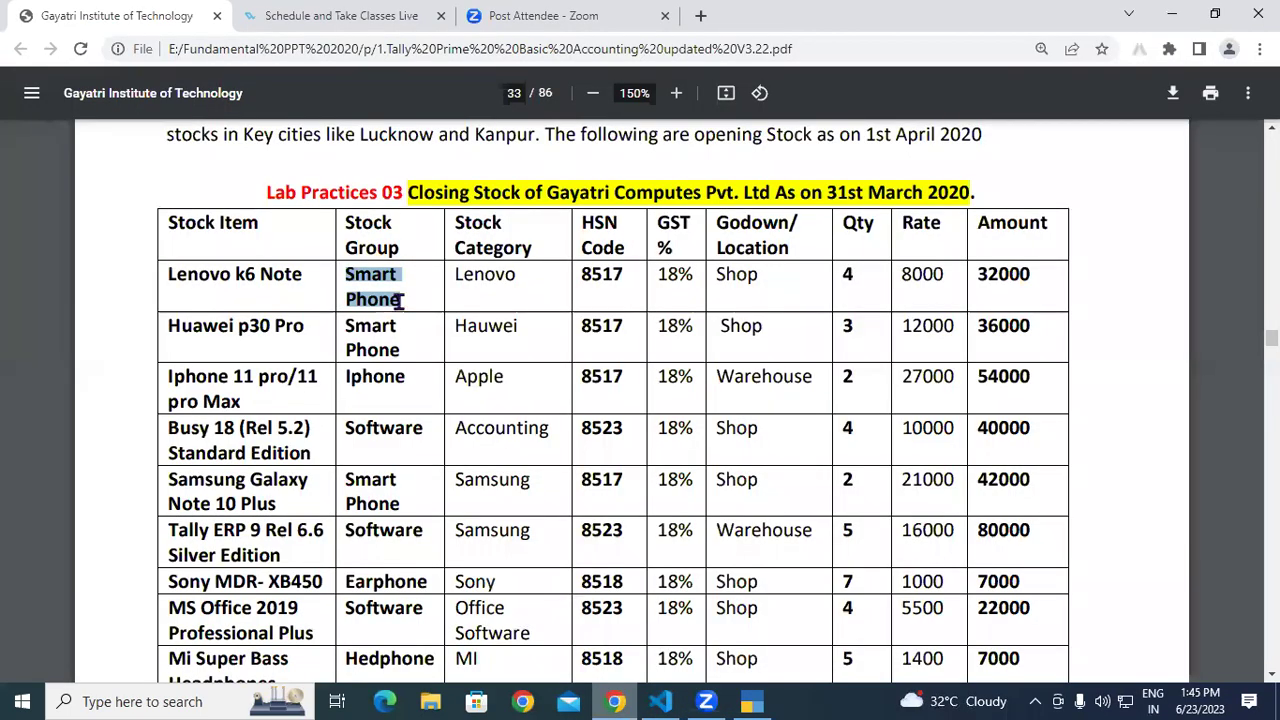
left_click_drag(400, 350, 348, 325)
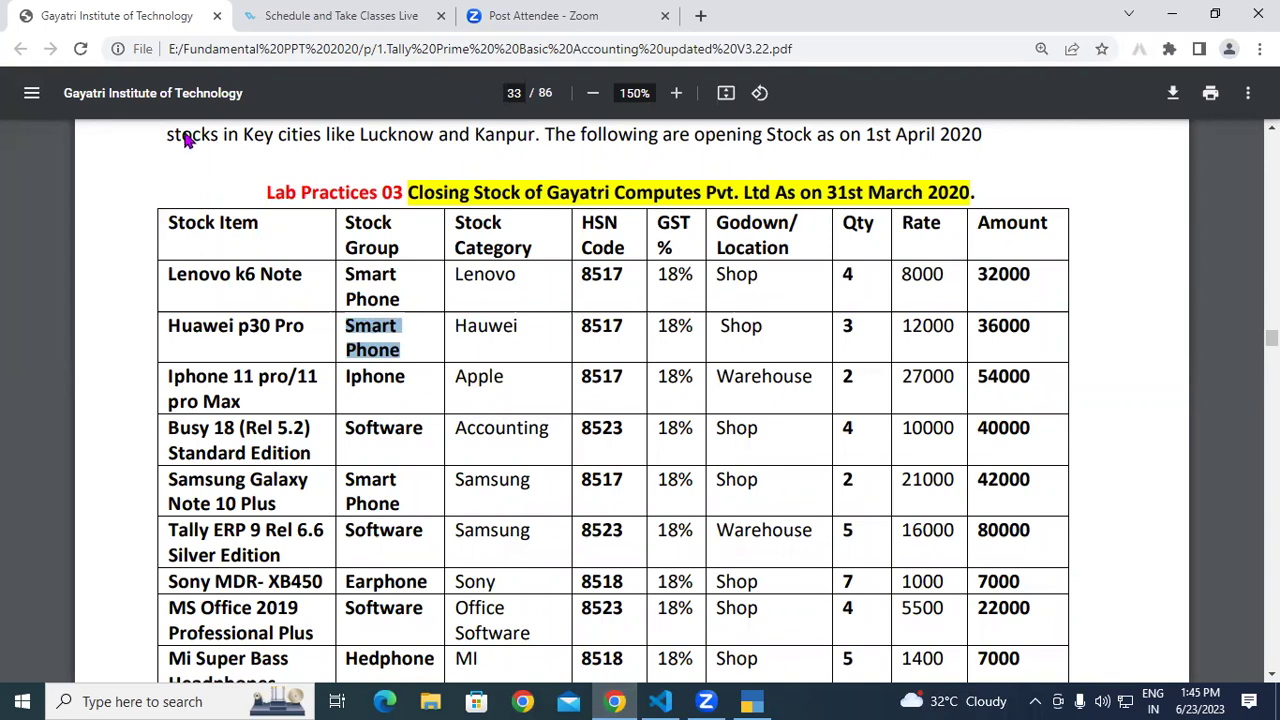
key("alt+Tab")
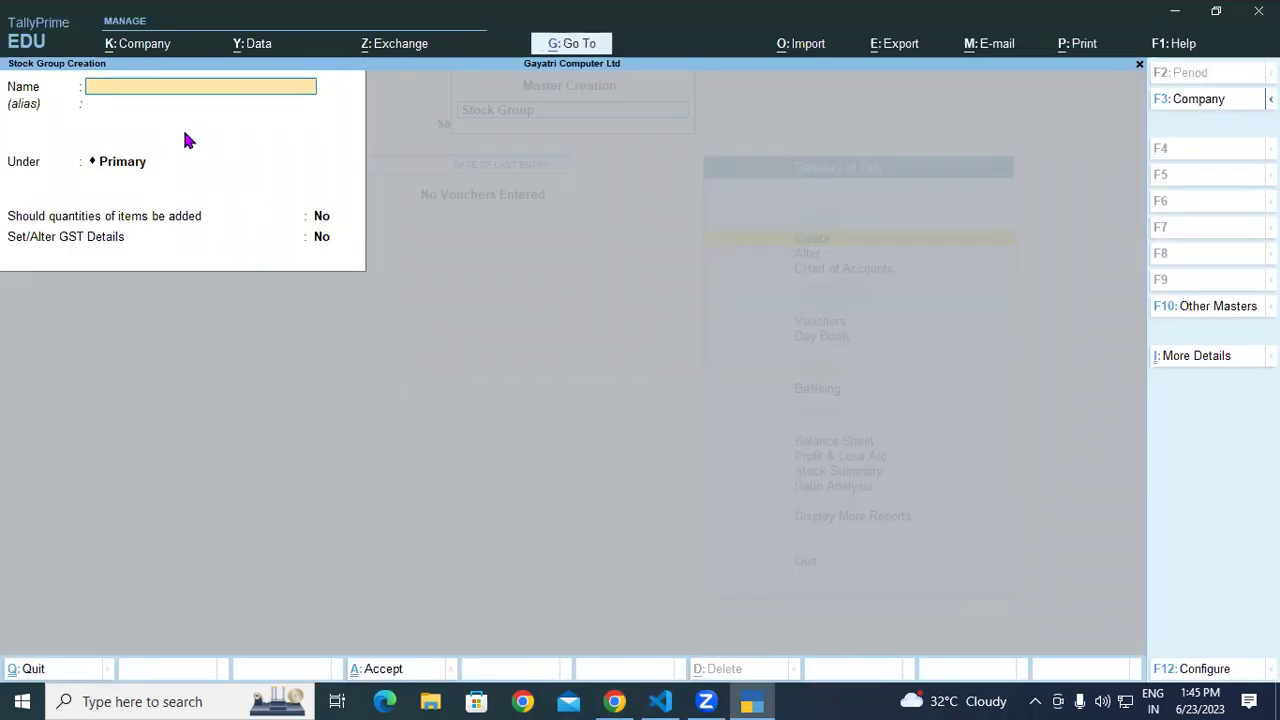
key("ctrl")
type("Smart Phone")
key("Return")
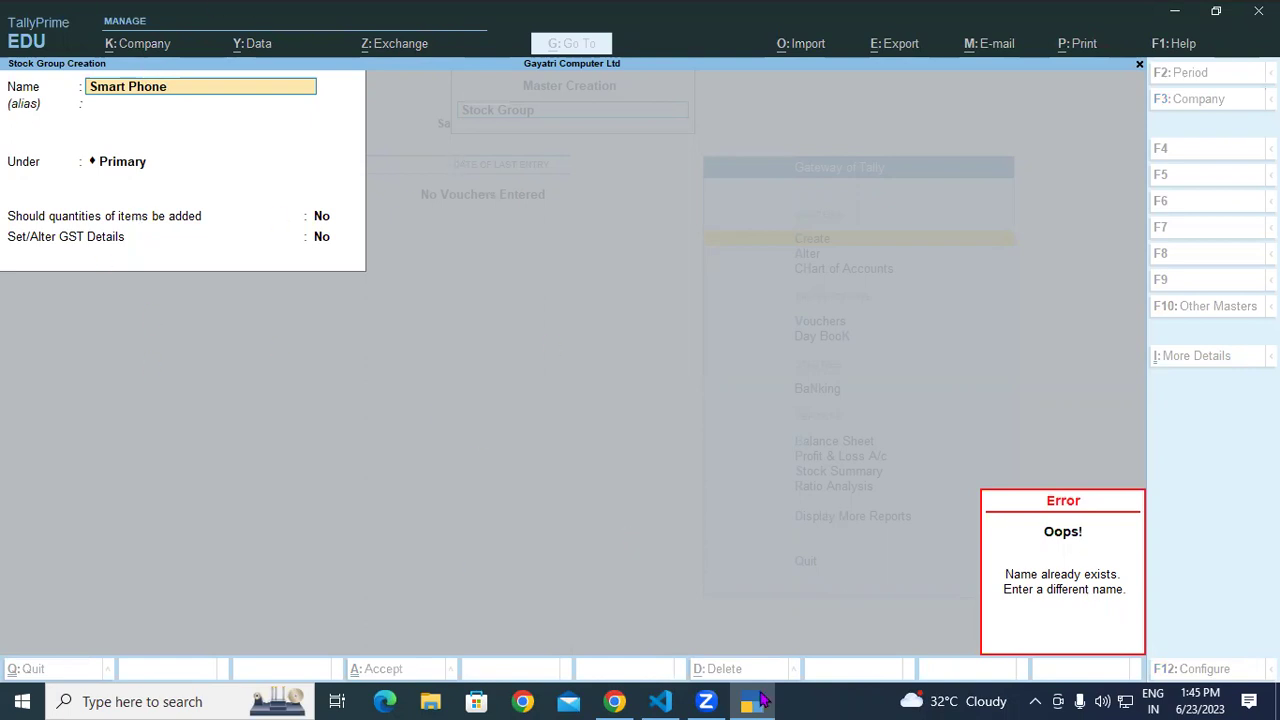
Copy the stock group name Iphone from the PDF table and use it to name the new TallyPrime stock group Iphone.
left_click(615, 701)
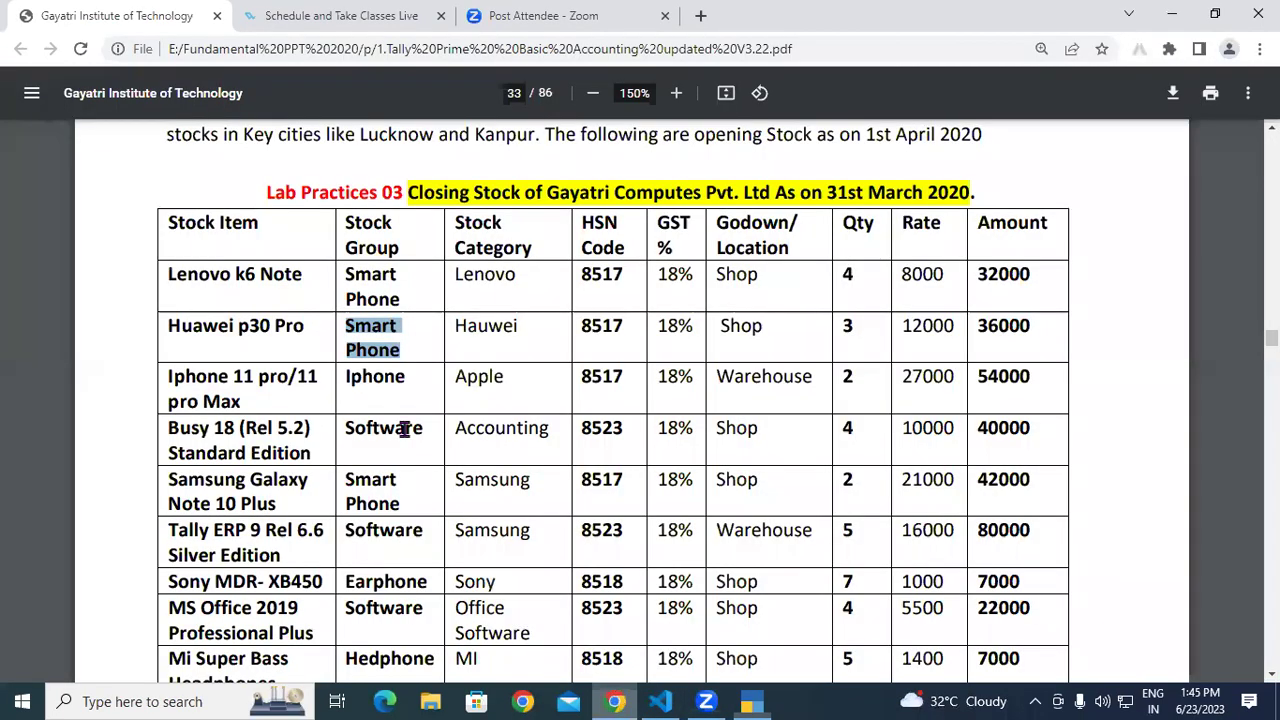
left_click_drag(346, 377, 427, 375)
key("ctrl+c")
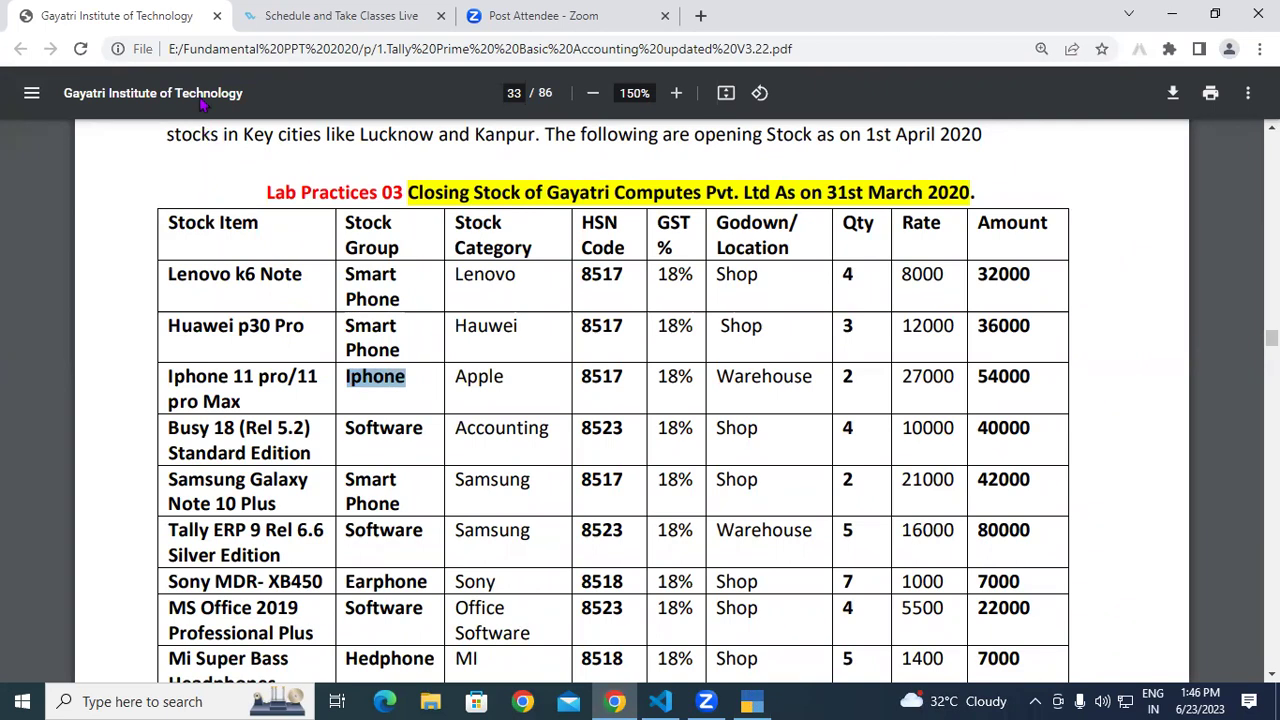
key("alt+Tab")
key("ctrl+alt+v")
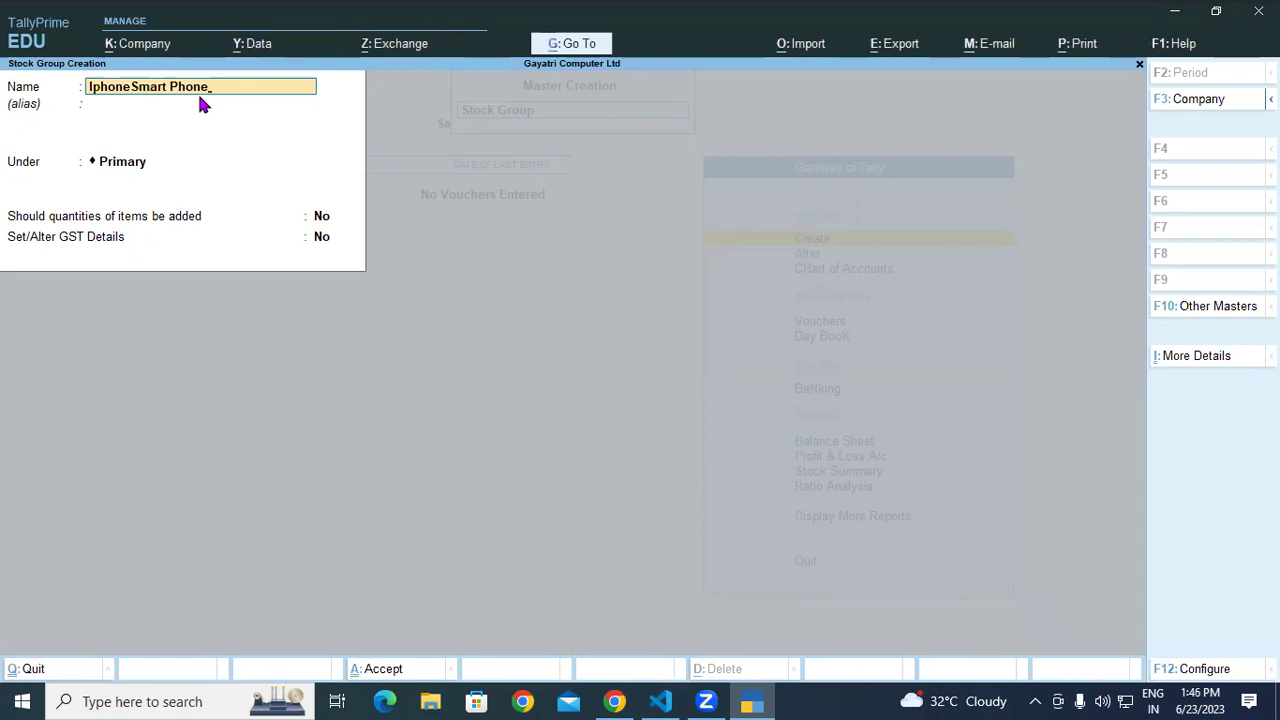
key("BackSpace")
key("BackSpace")
key("BackSpace")
key("BackSpace")
key("BackSpace")
key("Return")
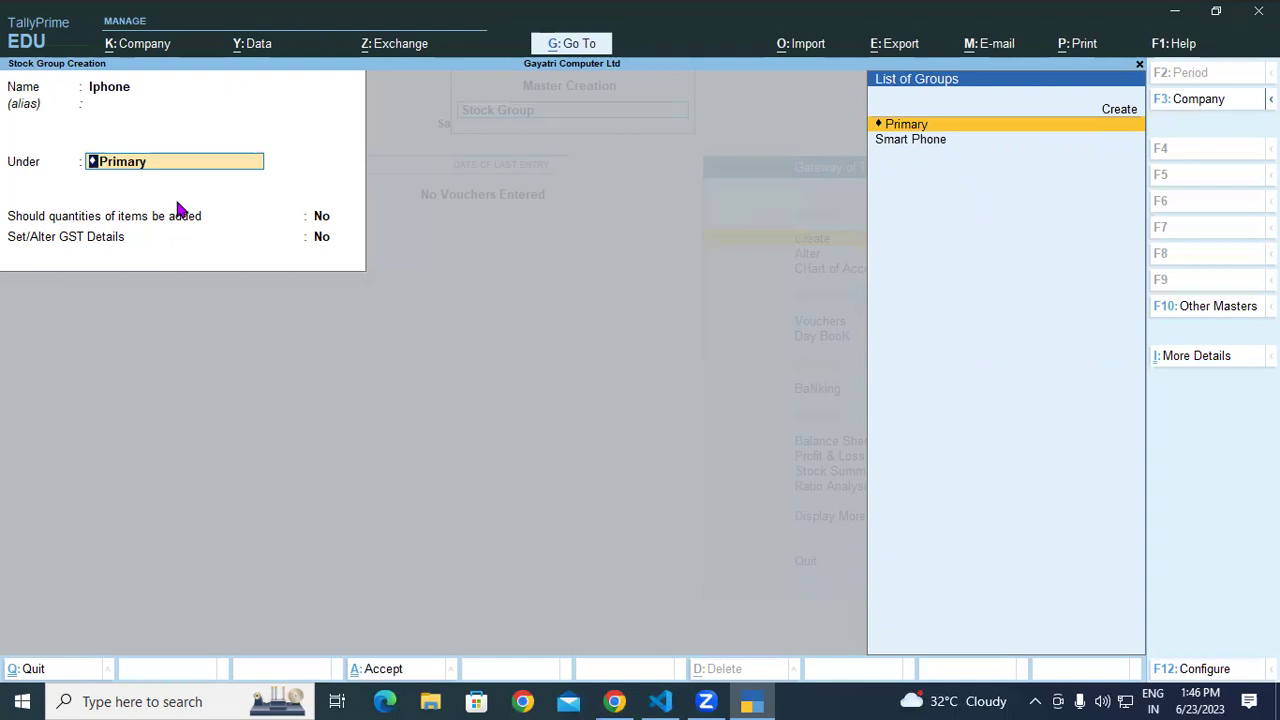
Keep the Iphone group under Primary, set its item quantities to be added, and open its GST details.
key("Return")
type("y")
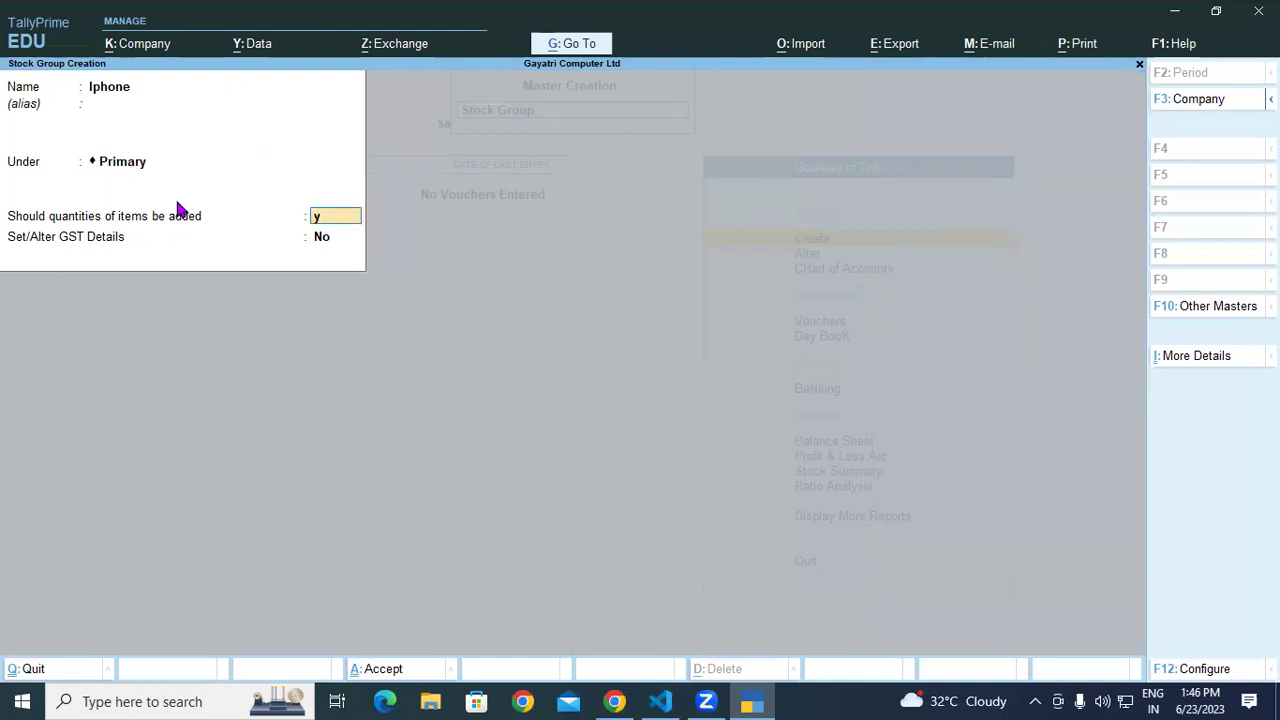
key("Return")
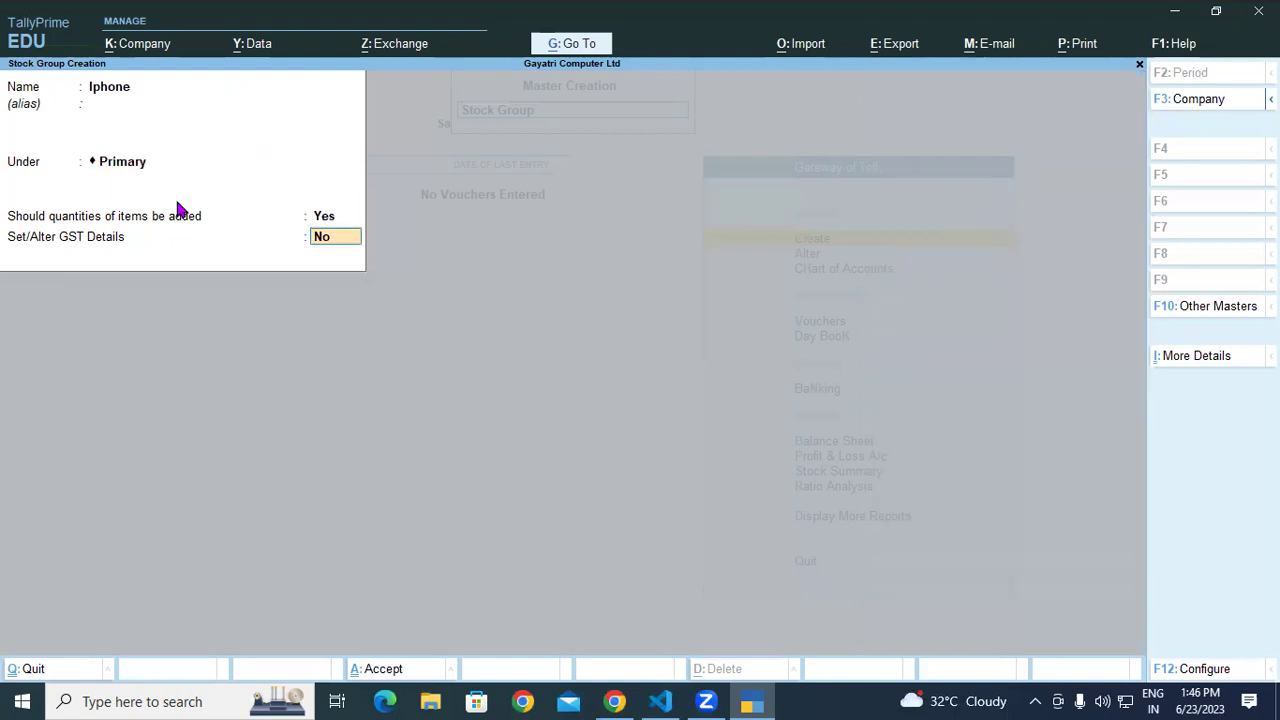
key("Return")
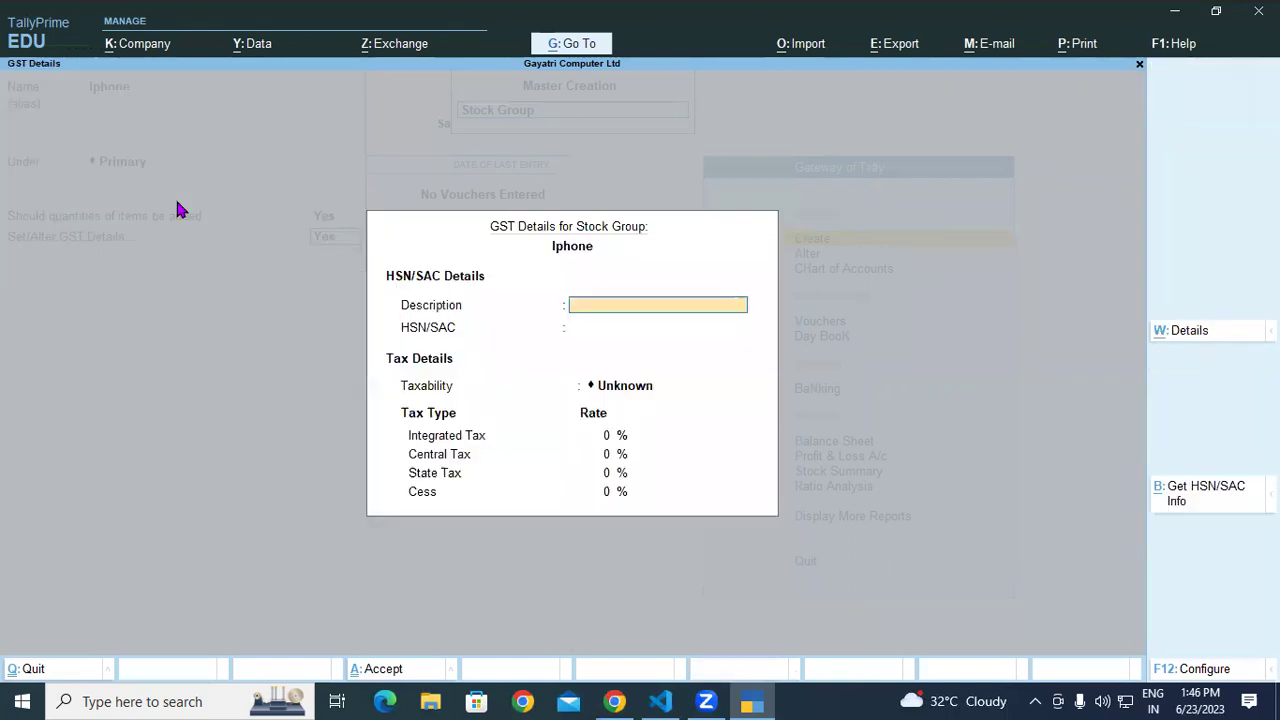
Enter Iphone as the GST description and 8517 as the HSN/SAC code.
key("ctrl+v")
key("Return")
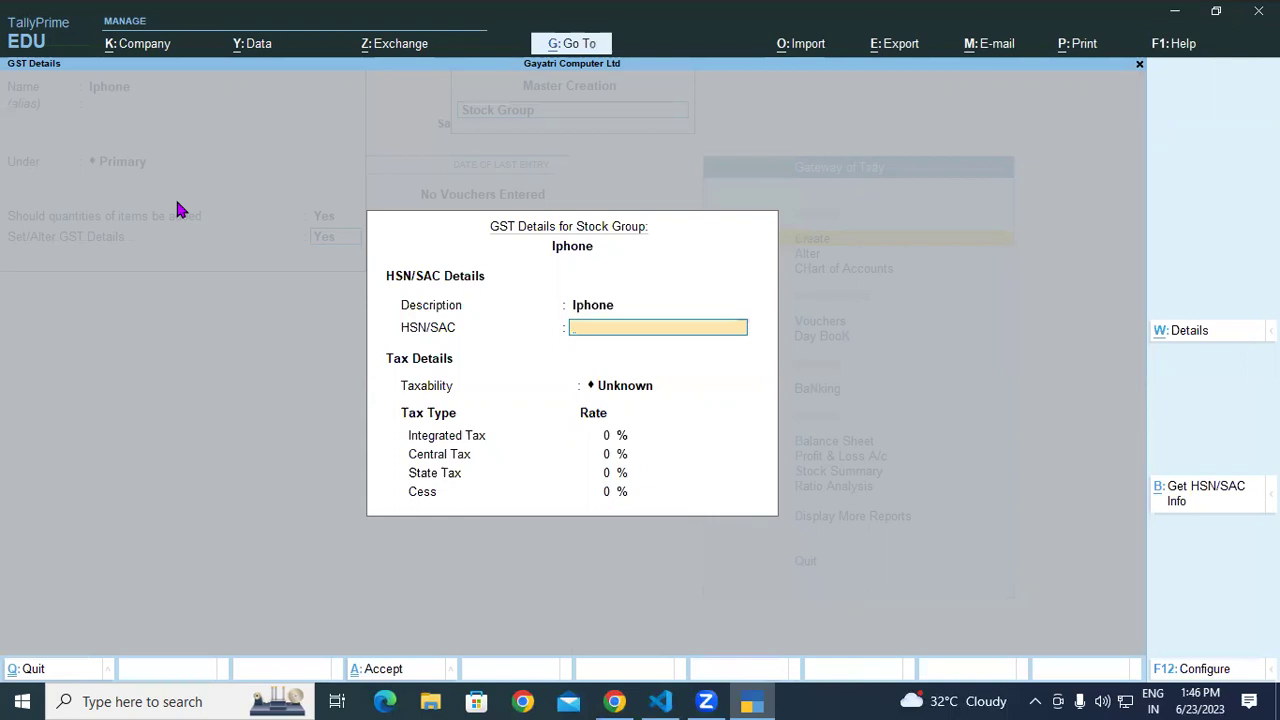
type("8517")
key("Return")
key("Down")
key("Down")
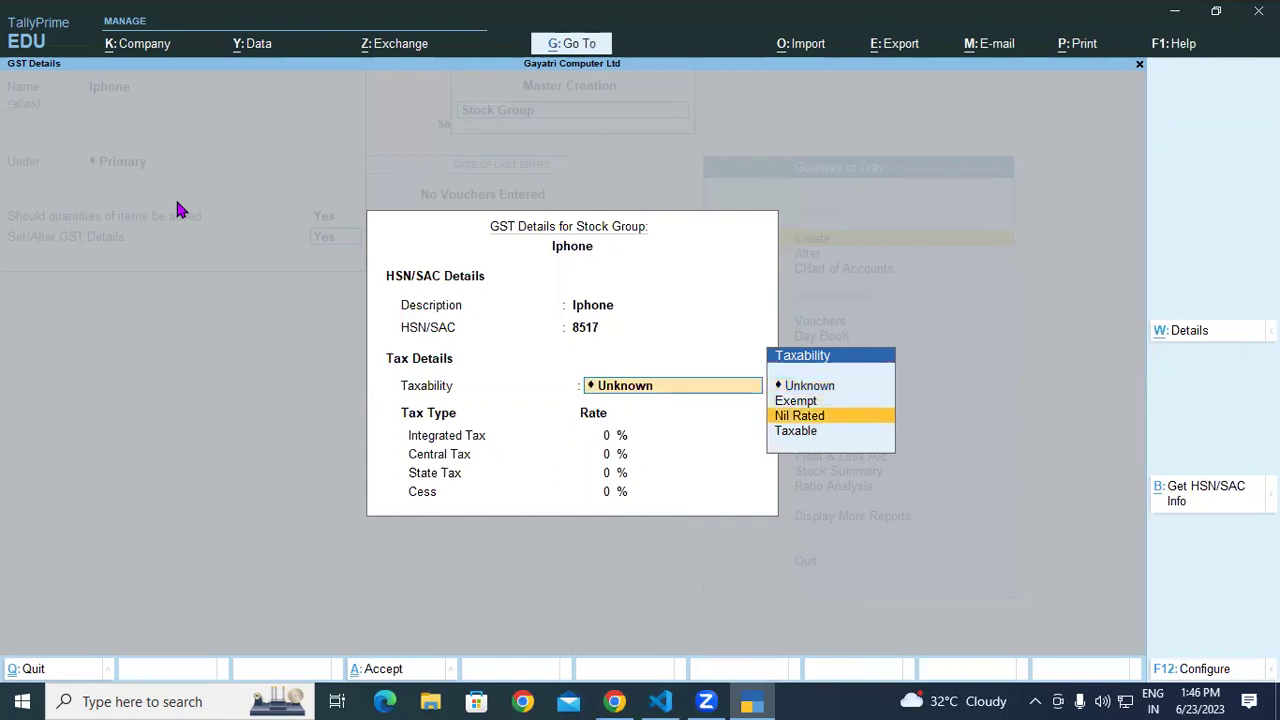
key("Up")
key("Up")
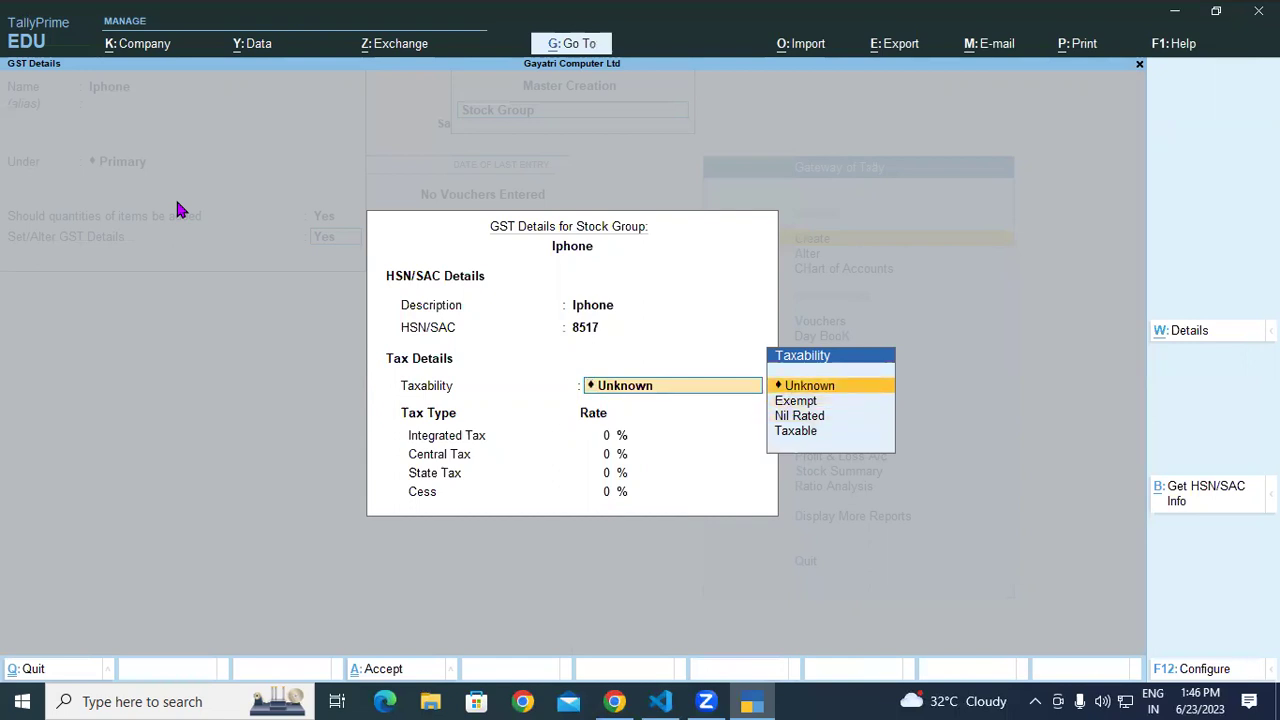
key("Return")
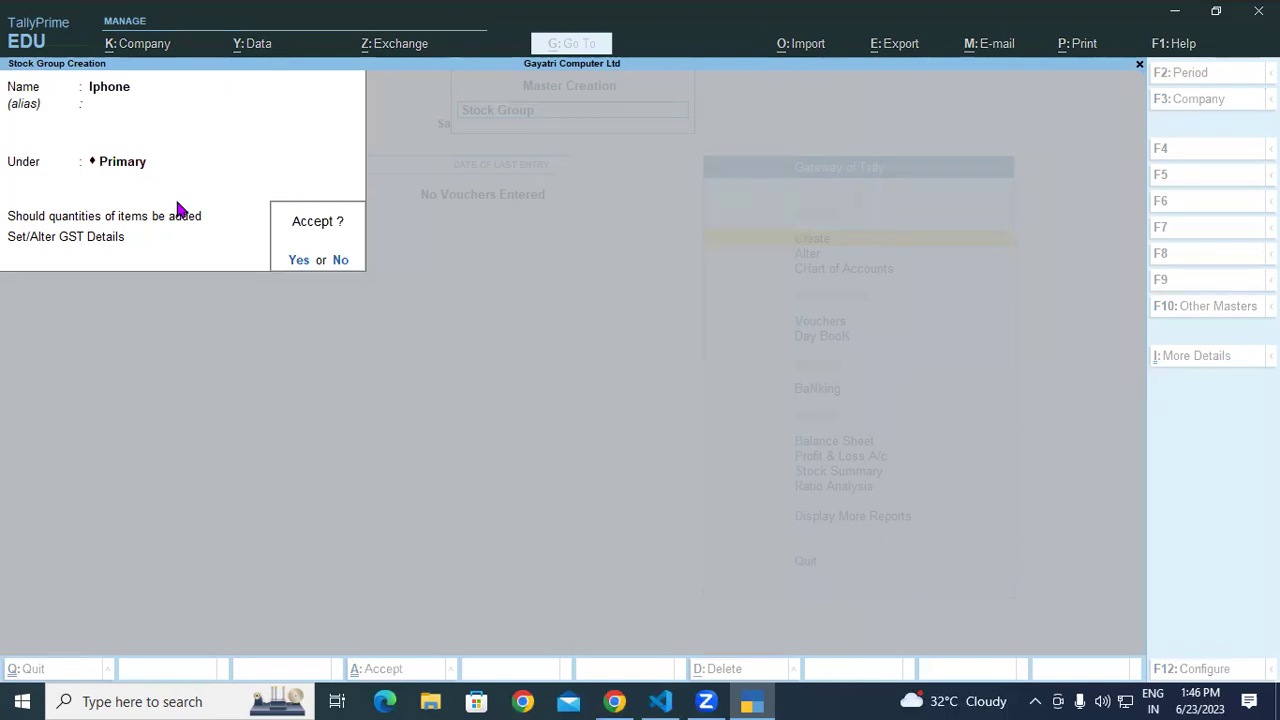
key("n")
key("Return")
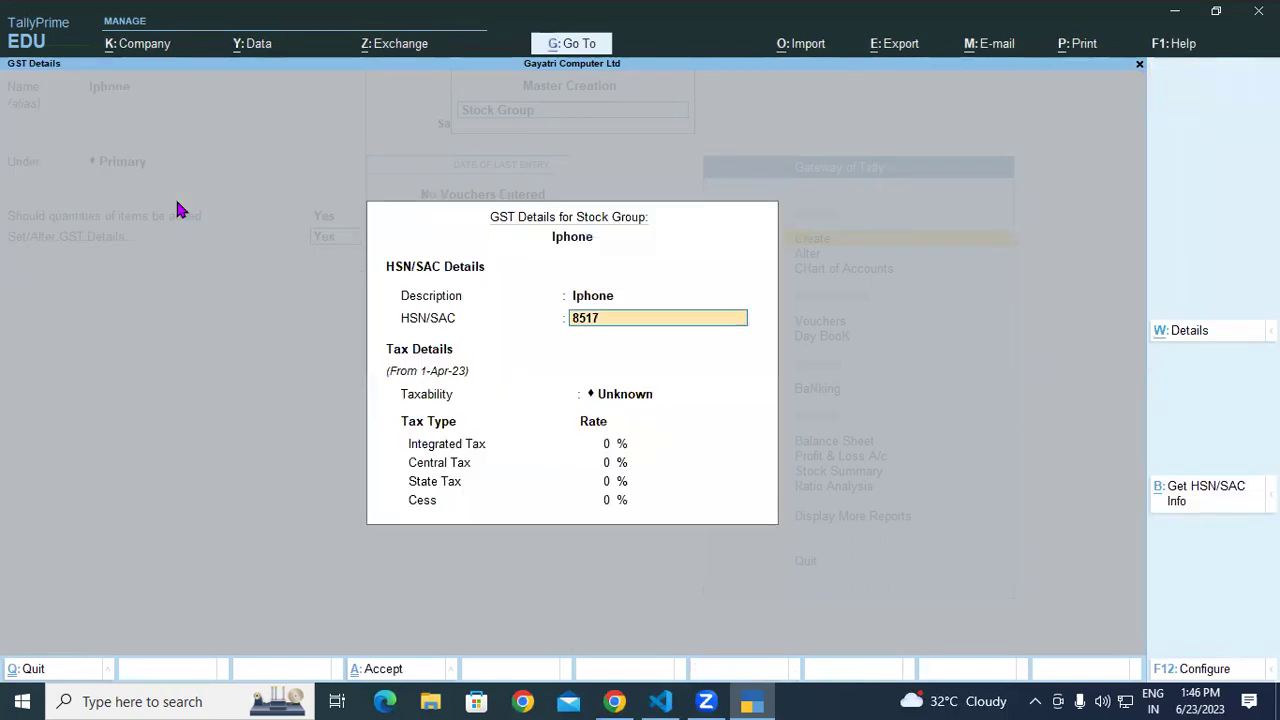
Set the Iphone group's taxability to Taxable with an integrated tax rate of 18%.
key("Return")
key("Down")
key("Down")
key("Down")
key("Return")
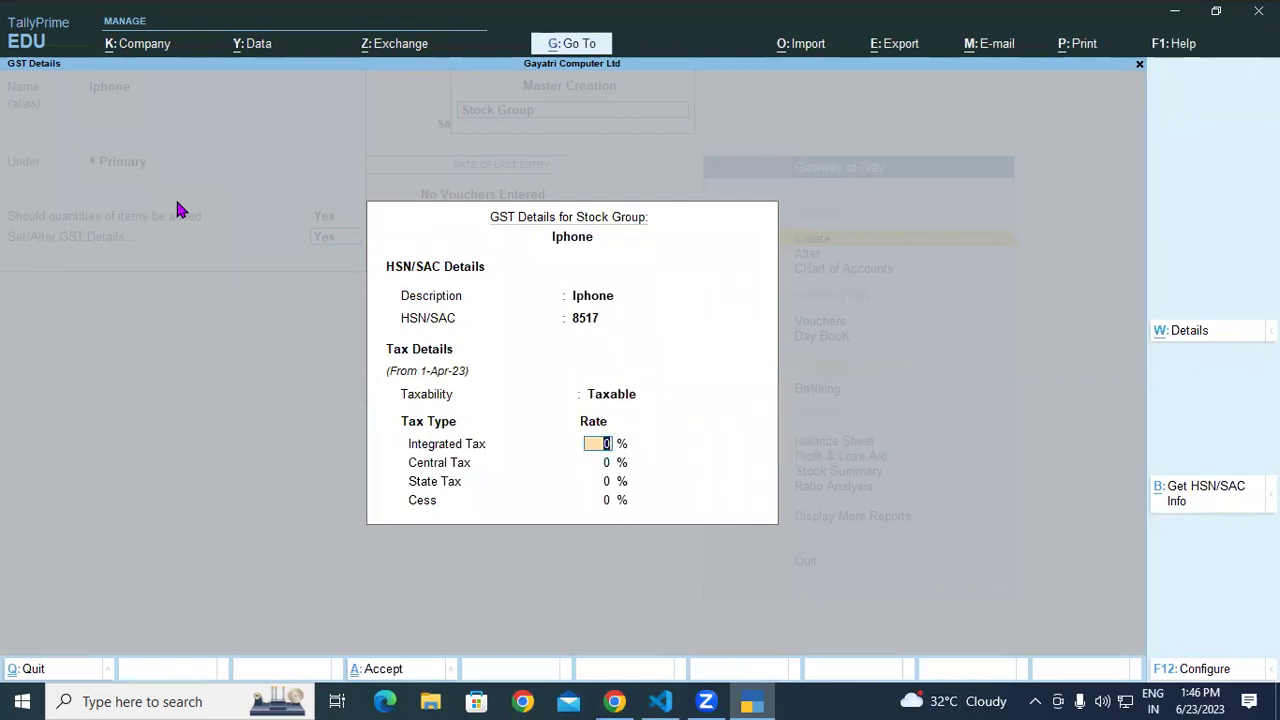
type("18")
key("Return")
Accept the GST details and save the Iphone stock group.
key("Return")
key("Return")
key("Return")
key("Return")
key("Return")
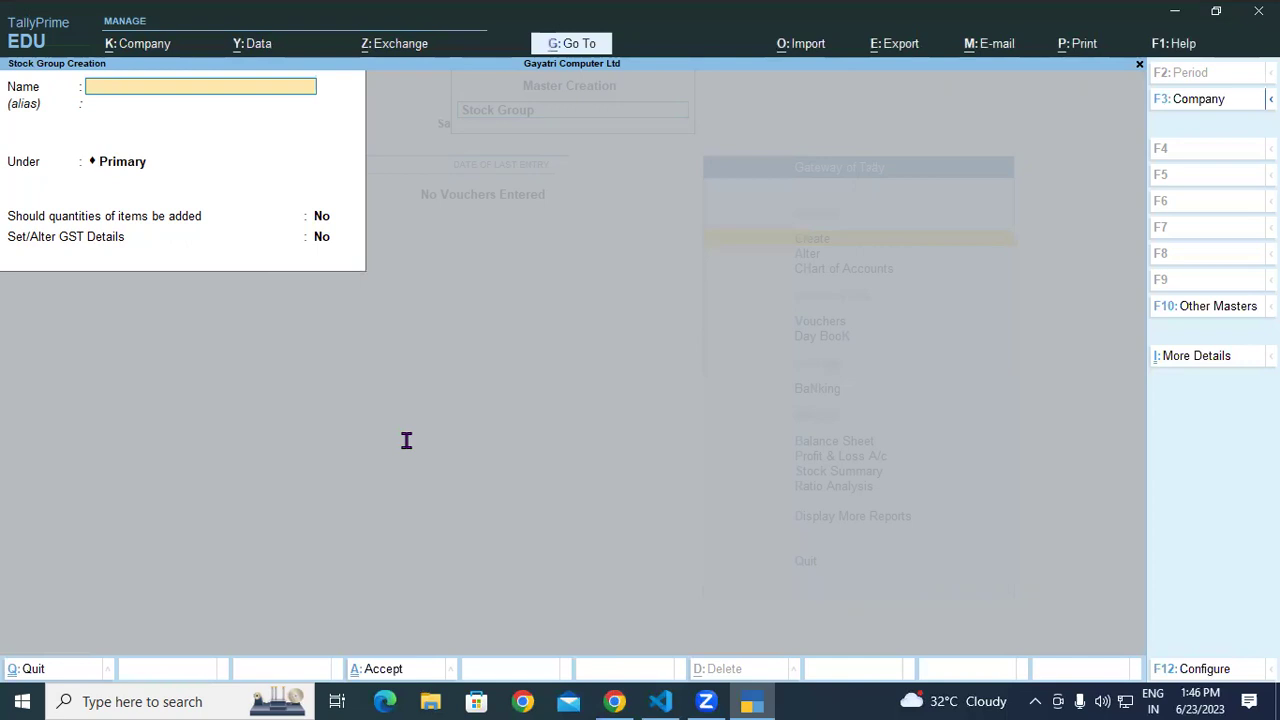
Take the stock group name from the PDF's Busy 18 row and name the new TallyPrime stock group Software, under Primary.
key("alt+Tab")
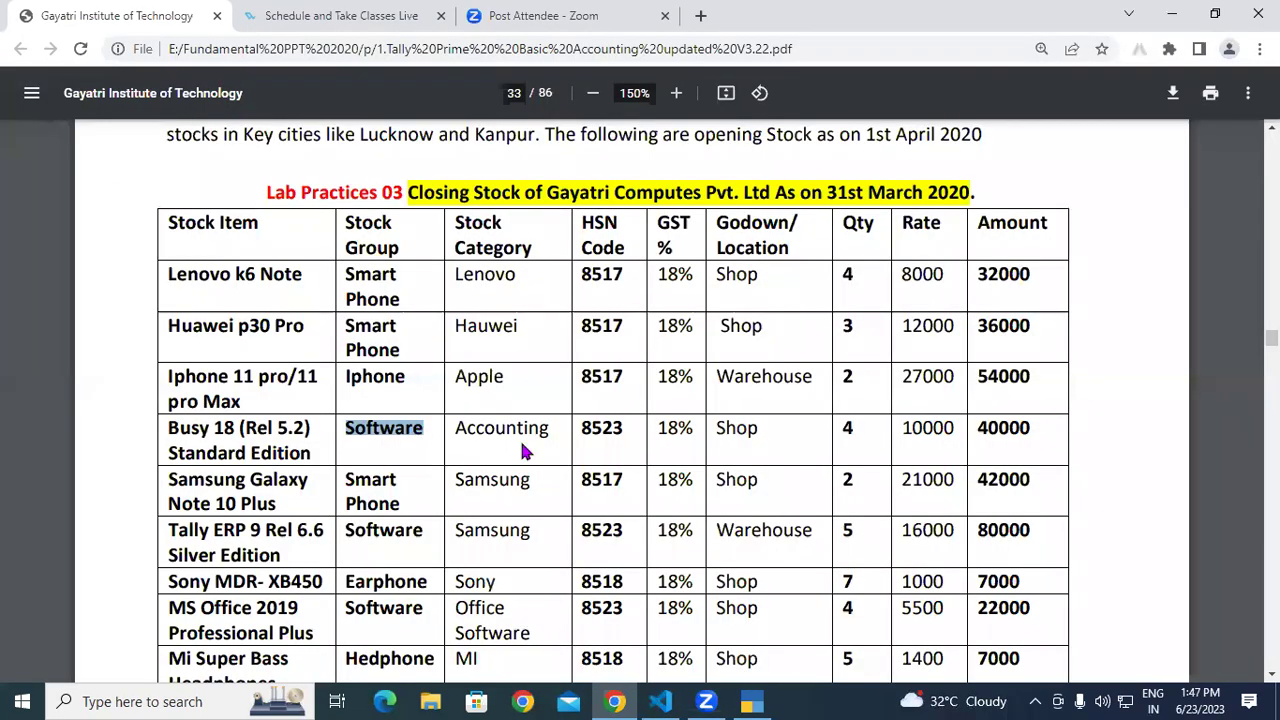
key("alt+Tab")
type("Software")
key("Return")
key("Return")
key("Return")
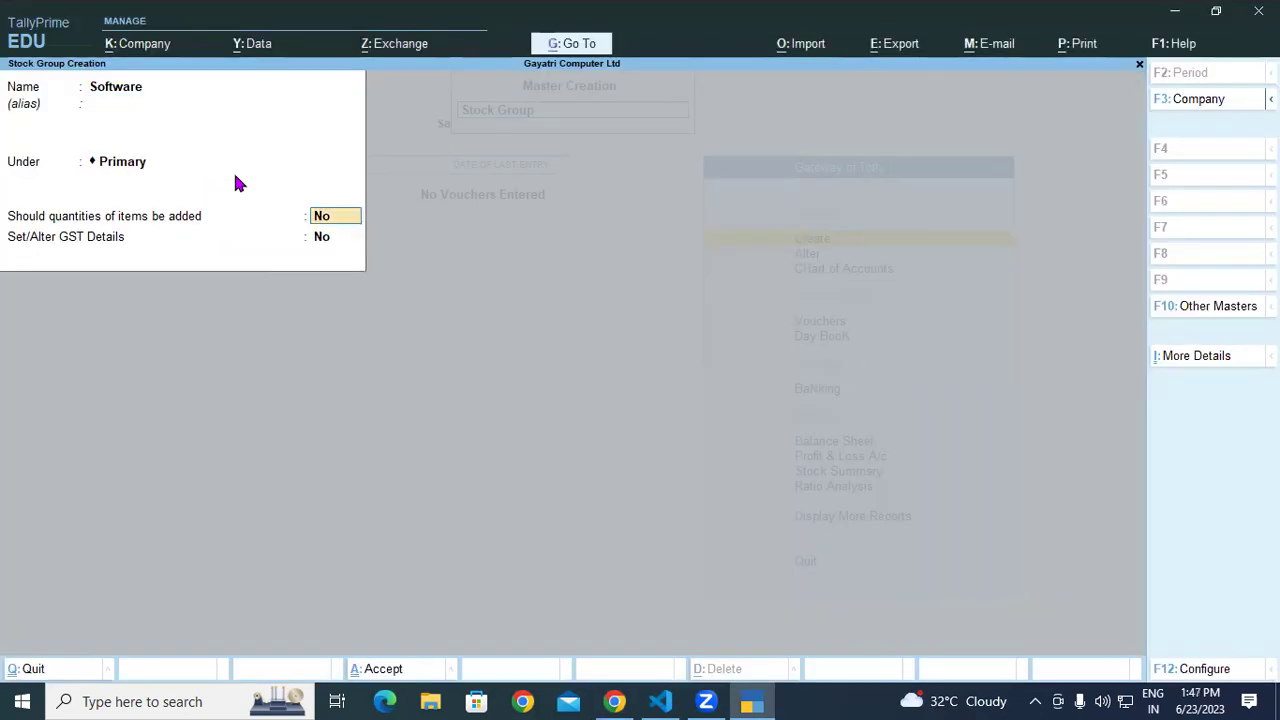
Set the Software group's item quantities to be added and open its GST details.
type("y")
key("Return")
type("y")
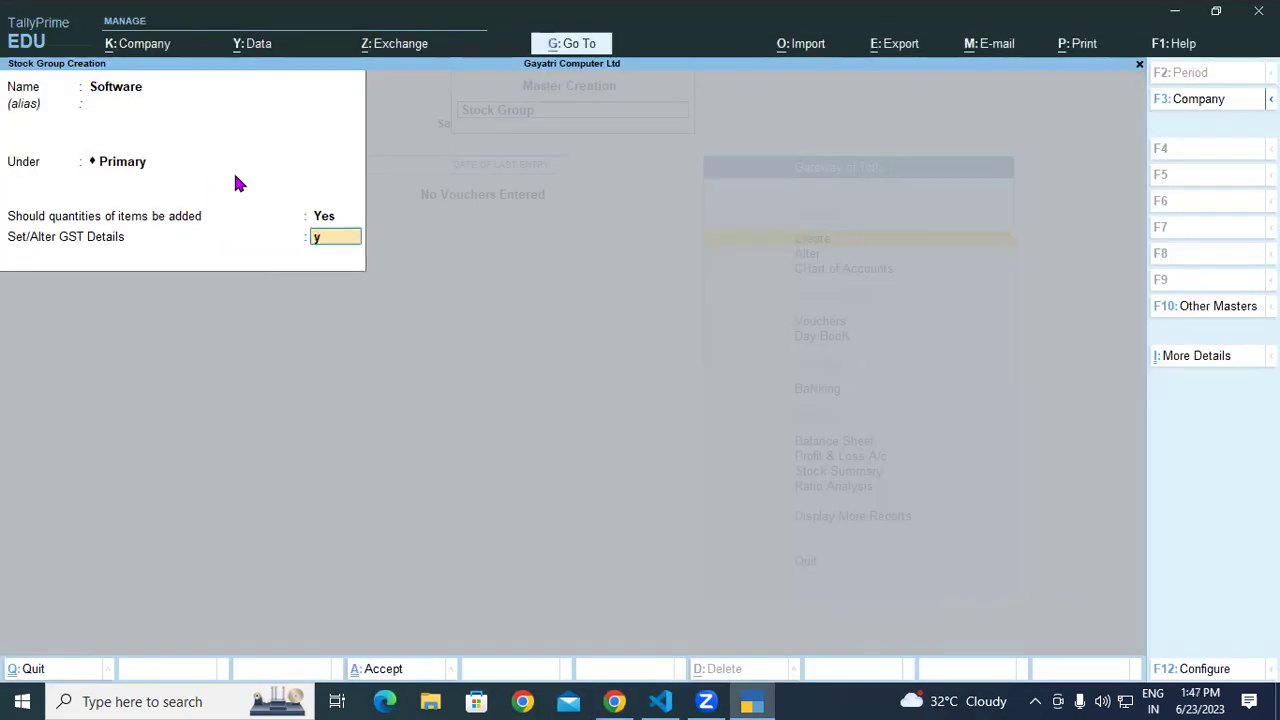
key("Return")
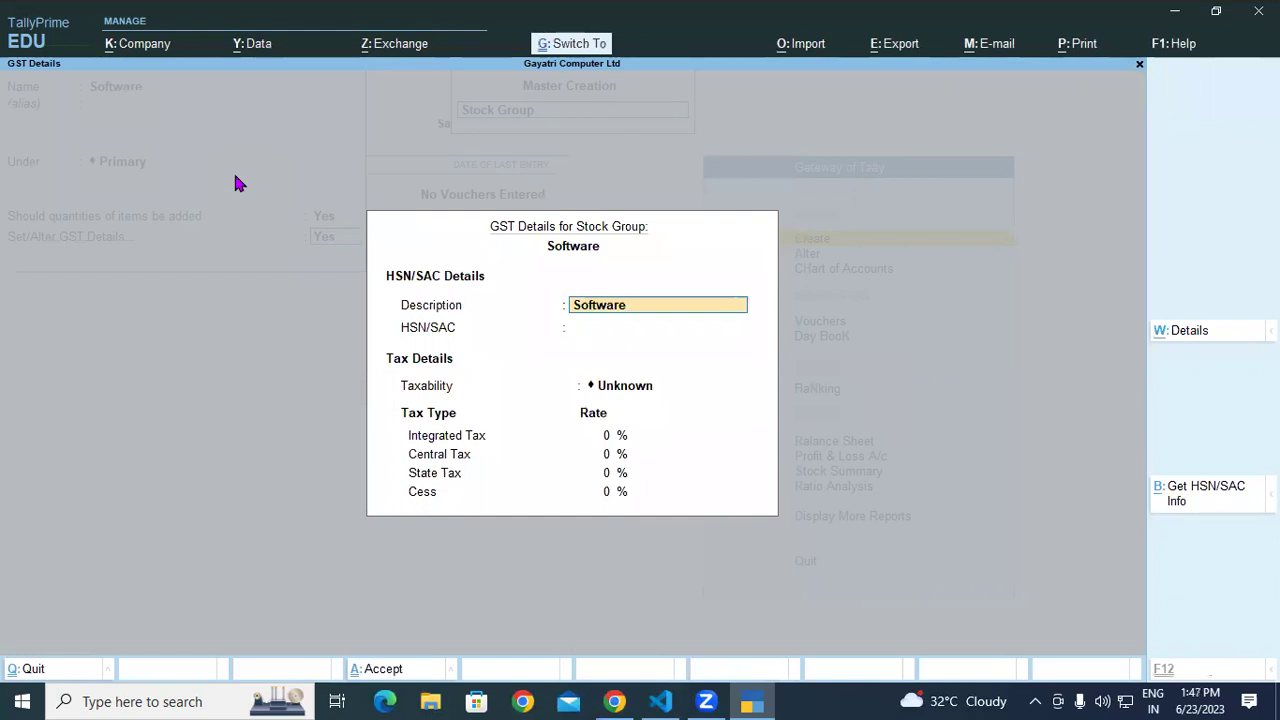
Enter Software as the GST description and 8523 as the HSN/SAC code.
key("Return")
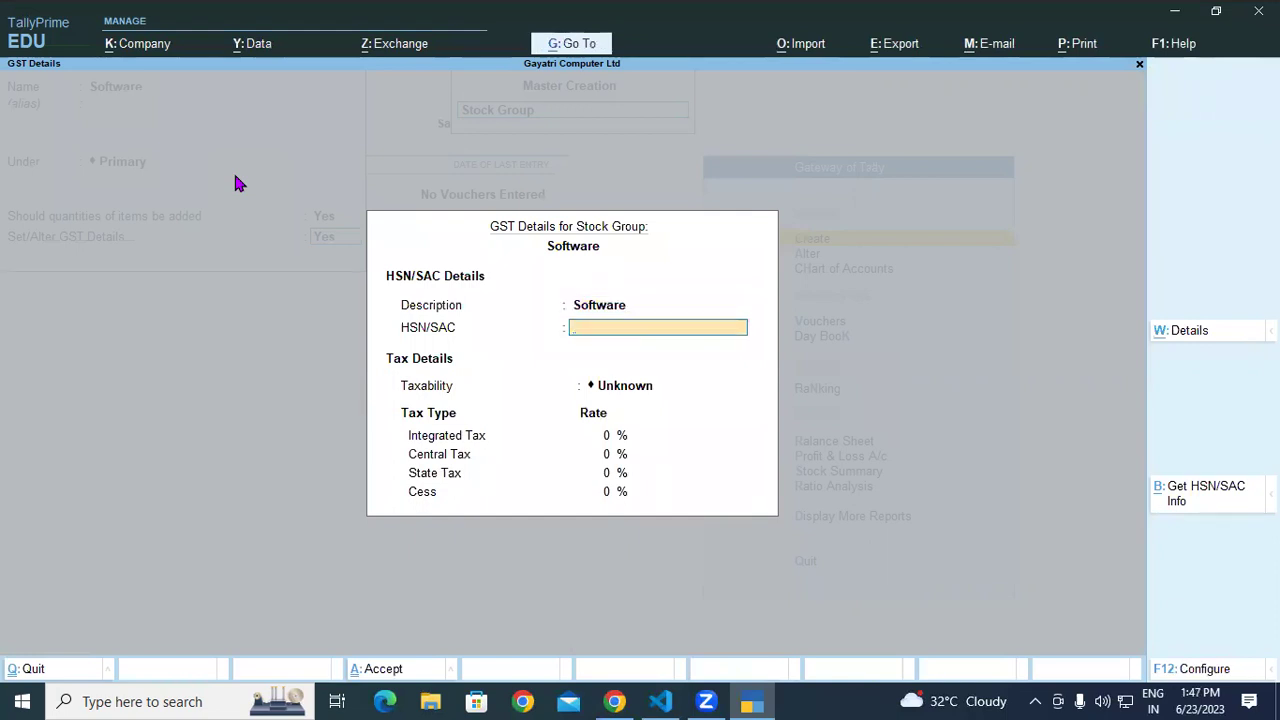
type("8523")
key("Return")
Set the Software group's taxability to Taxable with an integrated tax rate of 18%.
key("Down")
key("Down")
key("Down")
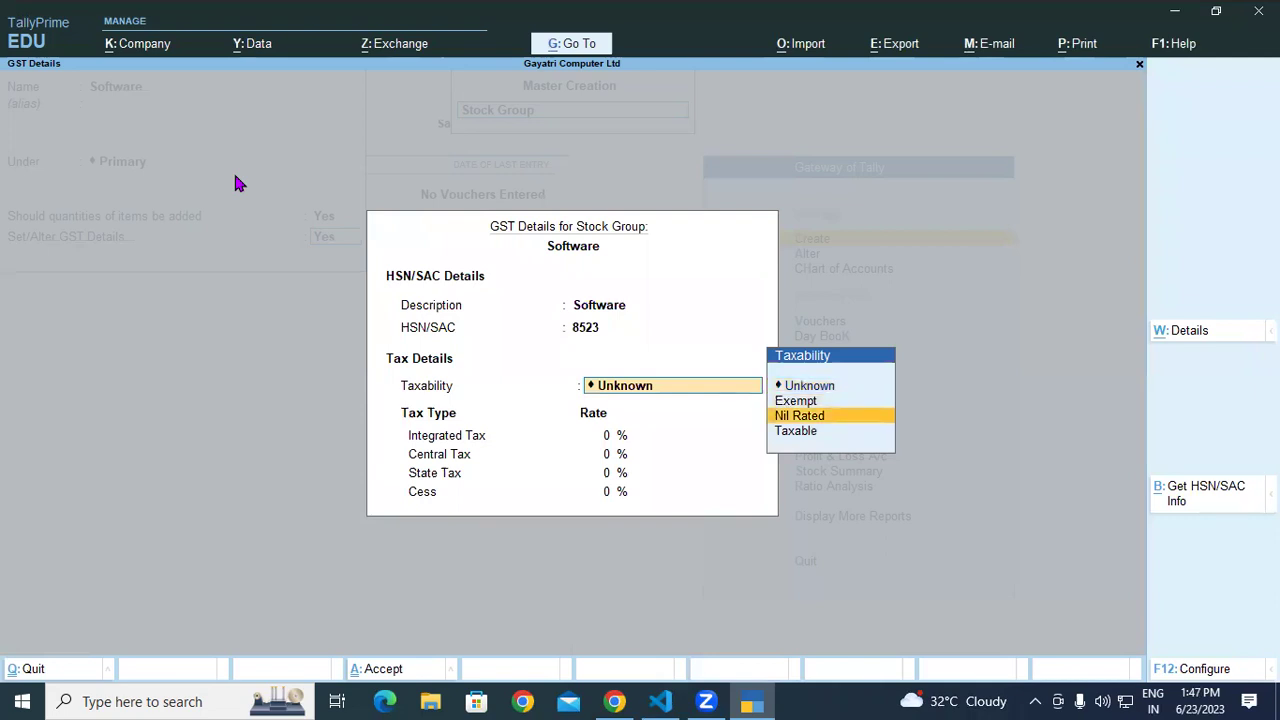
key("Return")
type("18")
key("Return")
Accept the GST details and save the Software stock group.
key("Return")
key("Return")
key("Return")
key("Return")
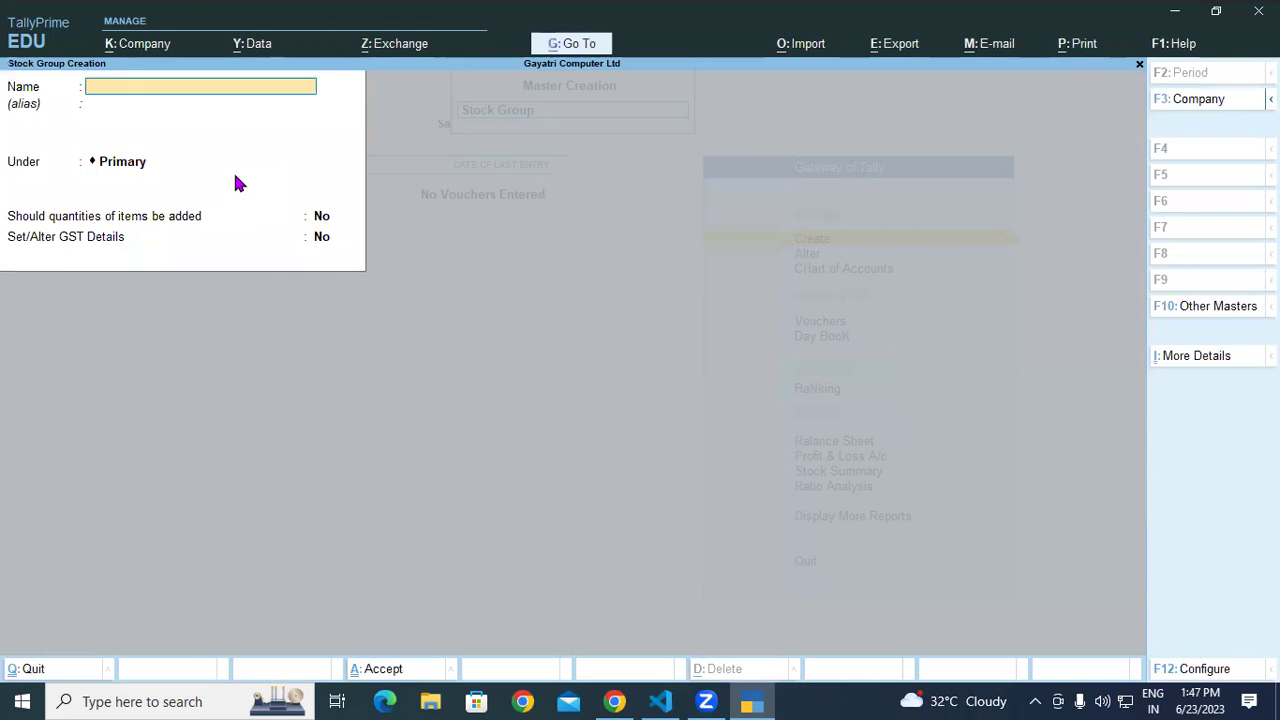
Copy the stock group name from the PDF's Sony MDR-XB450 row and name the new TallyPrime stock group Earphone.
left_click(615, 701)
left_click_drag(346, 376, 391, 398)
left_click_drag(343, 437, 398, 452)
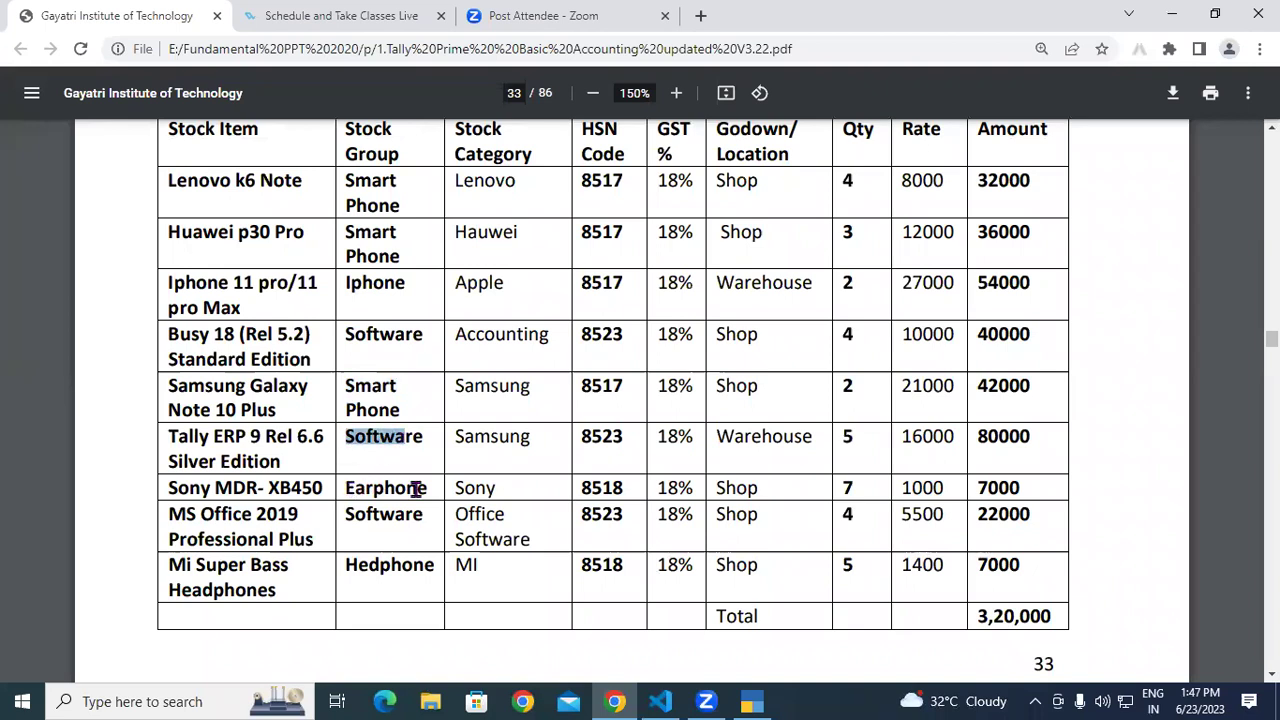
double_click(415, 488)
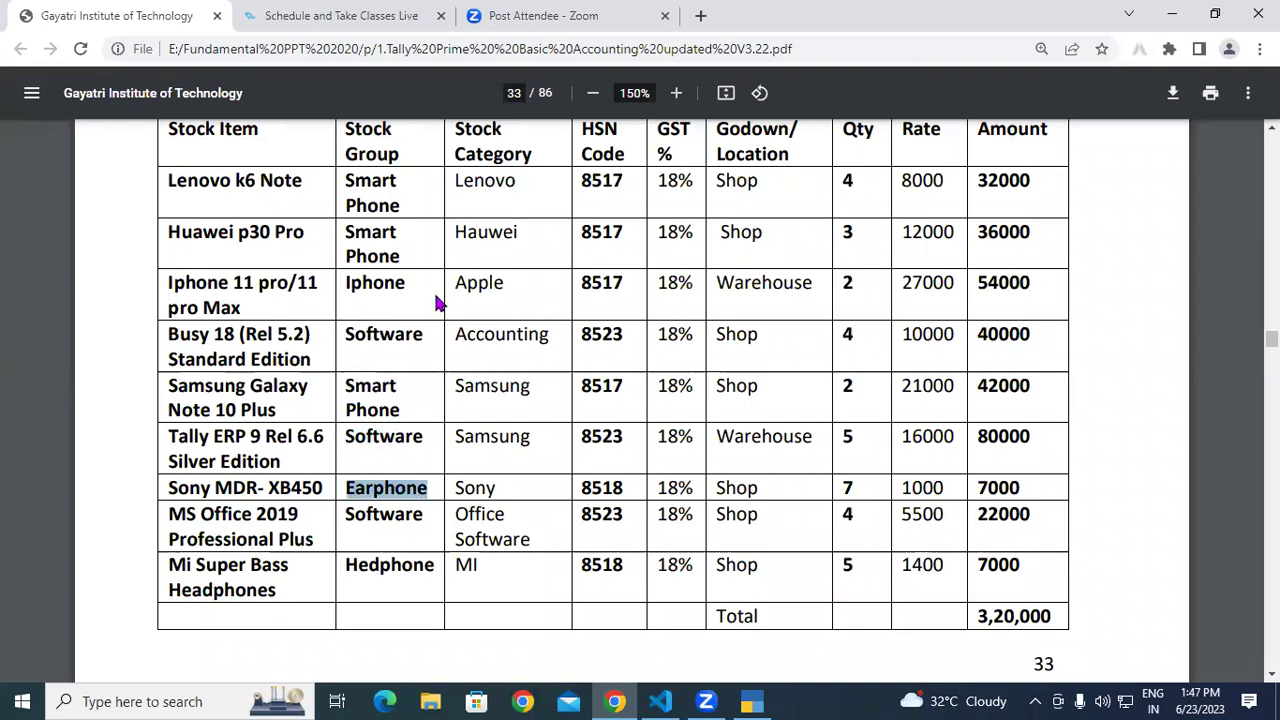
left_click(752, 701)
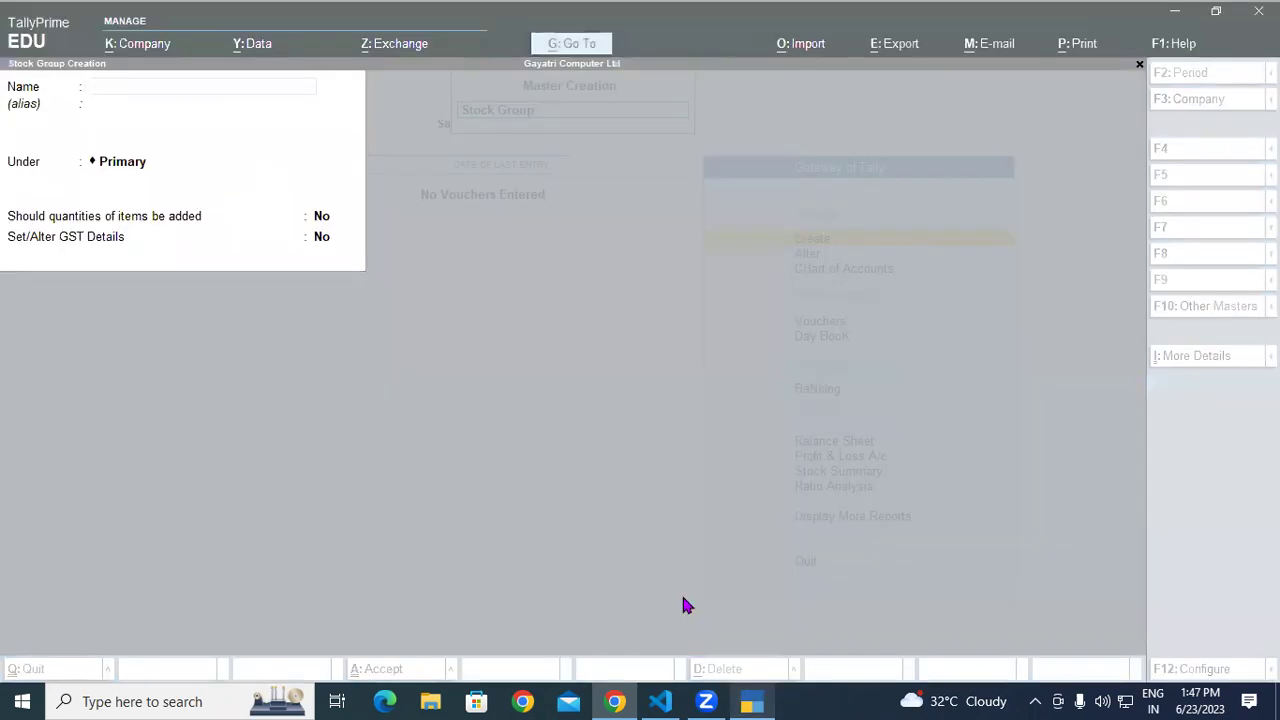
key("ctrl+alt+v")
key("Return")
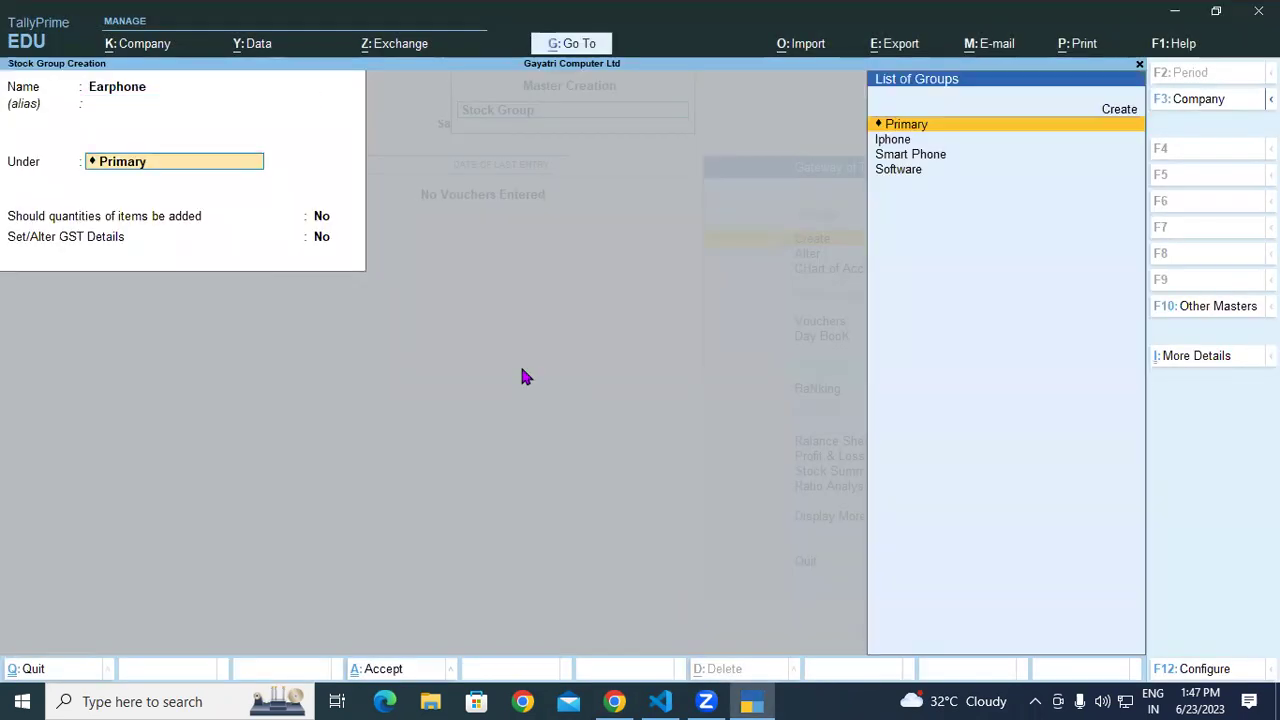
Keep the Earphone group under Primary, set its item quantities to be added, and open its GST details.
key("Return")
type("y")
key("Return")
type("y")
key("Return")
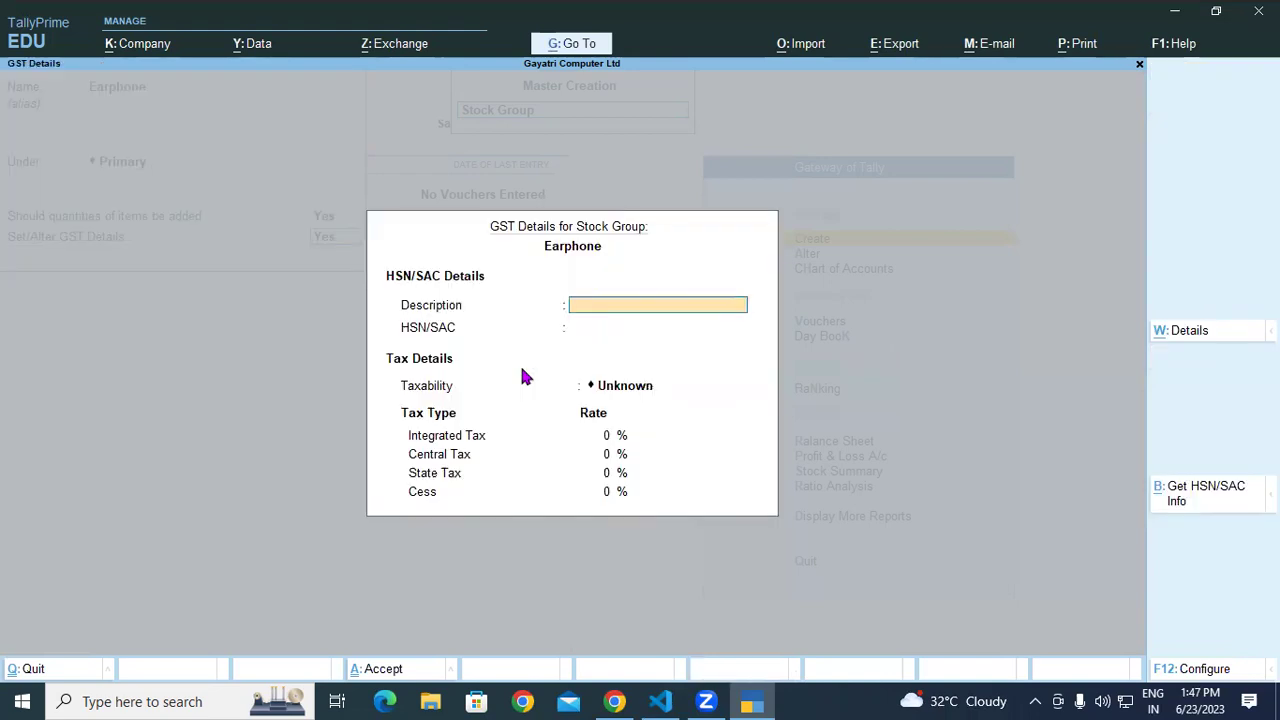
Enter Earphone as the GST description and 8518 as the HSN/SAC code.
key("ctrl+alt+v")
key("Return")
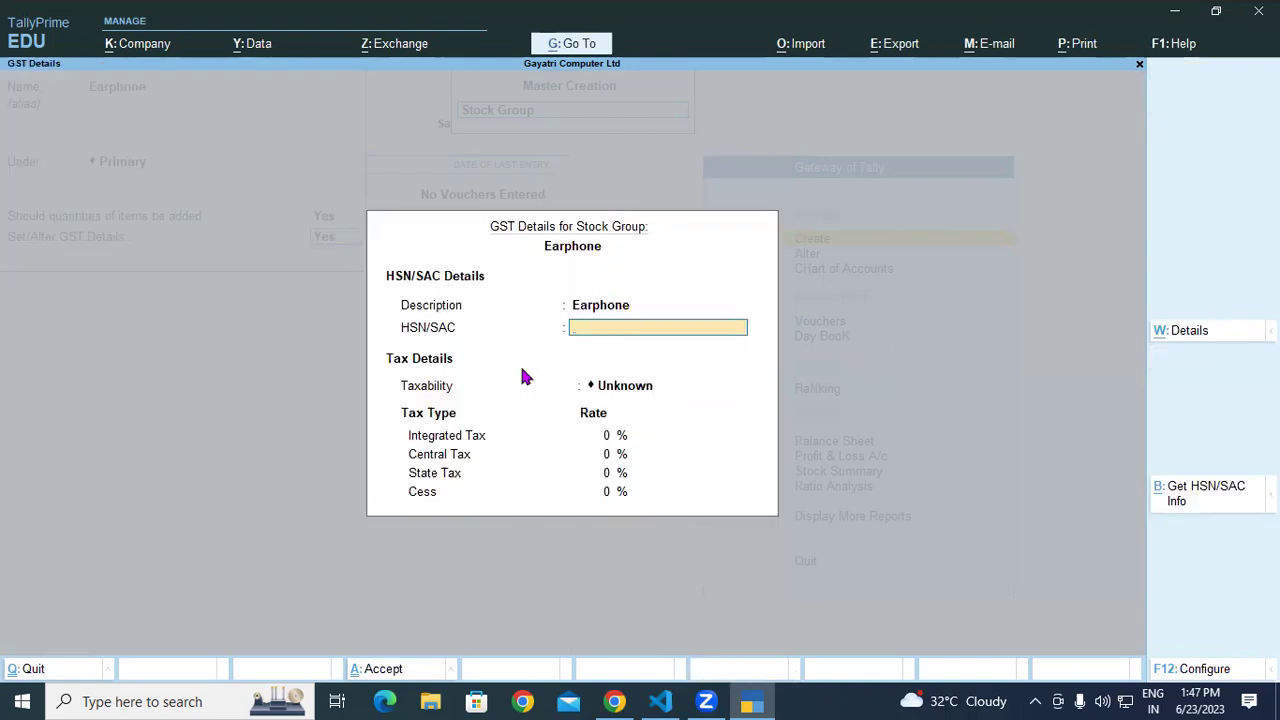
type("8518")
key("Return")
Set the Earphone group's taxability to Taxable with an integrated tax rate of 18%.
key("Down")
key("Down")
key("Down")
key("Return")
type("18")
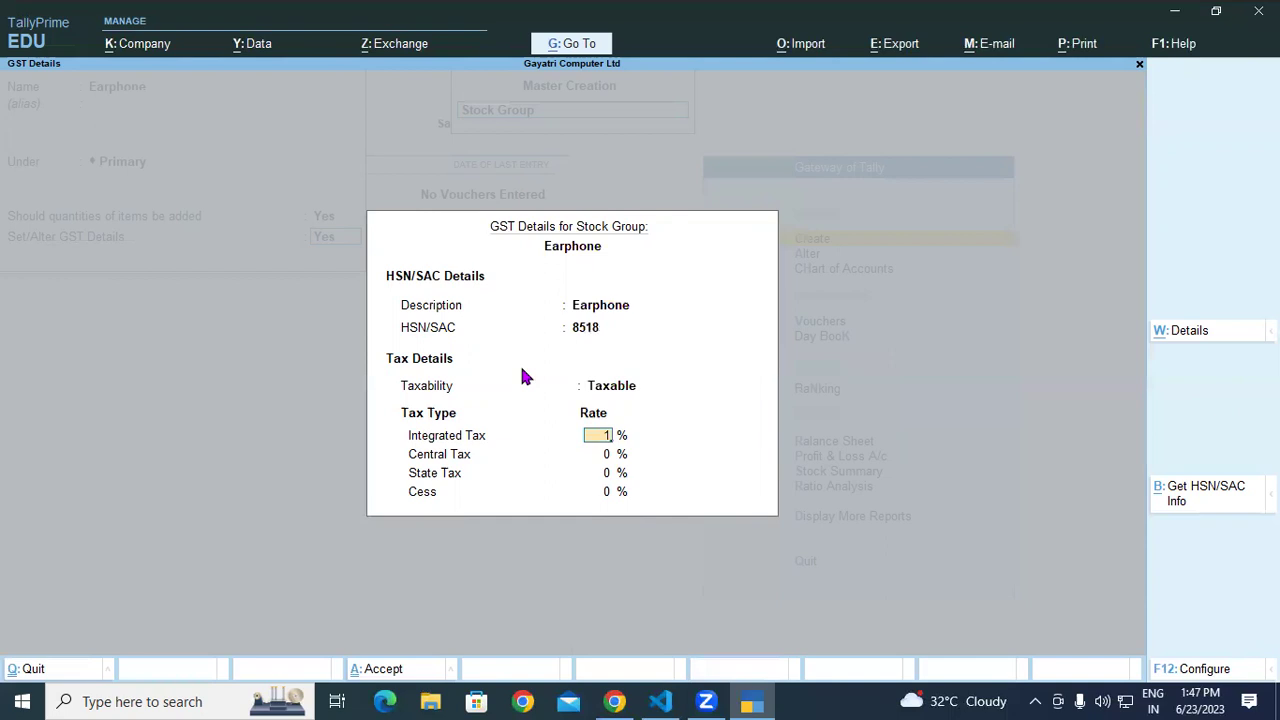
Accept the GST details and save the Earphone stock group.
key("Return")
key("Return")
key("Return")
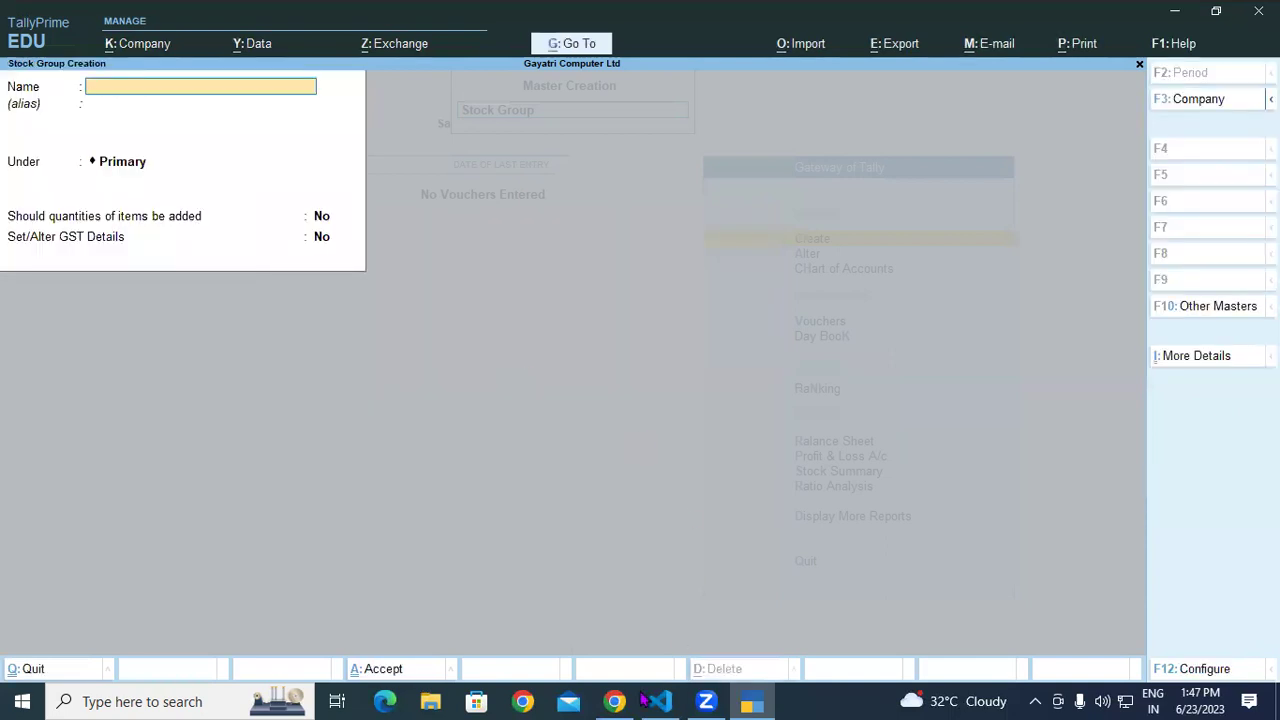
Start a stock group named Hedphone, copied from the PDF's Mi Super Bass row, under Primary with item quantities added and GST details enabled.
key("alt+Tab")
left_click_drag(346, 563, 434, 565)
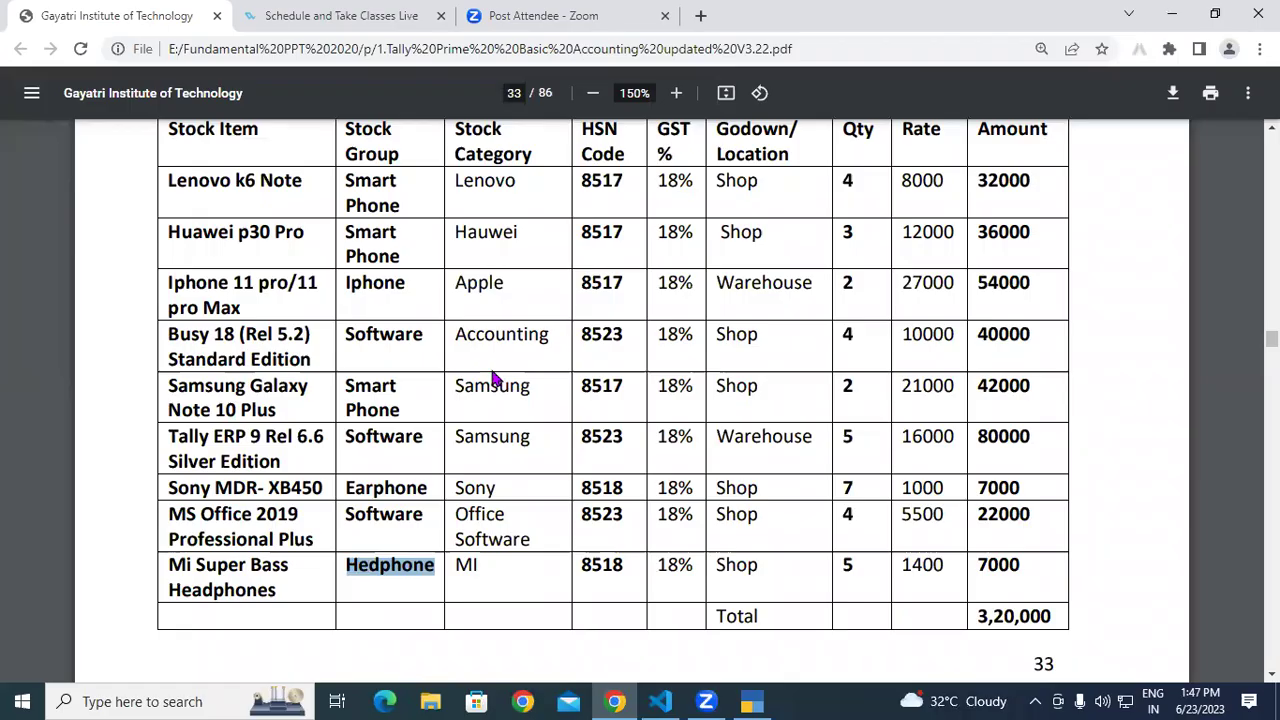
key("alt+Tab")
key("Return")
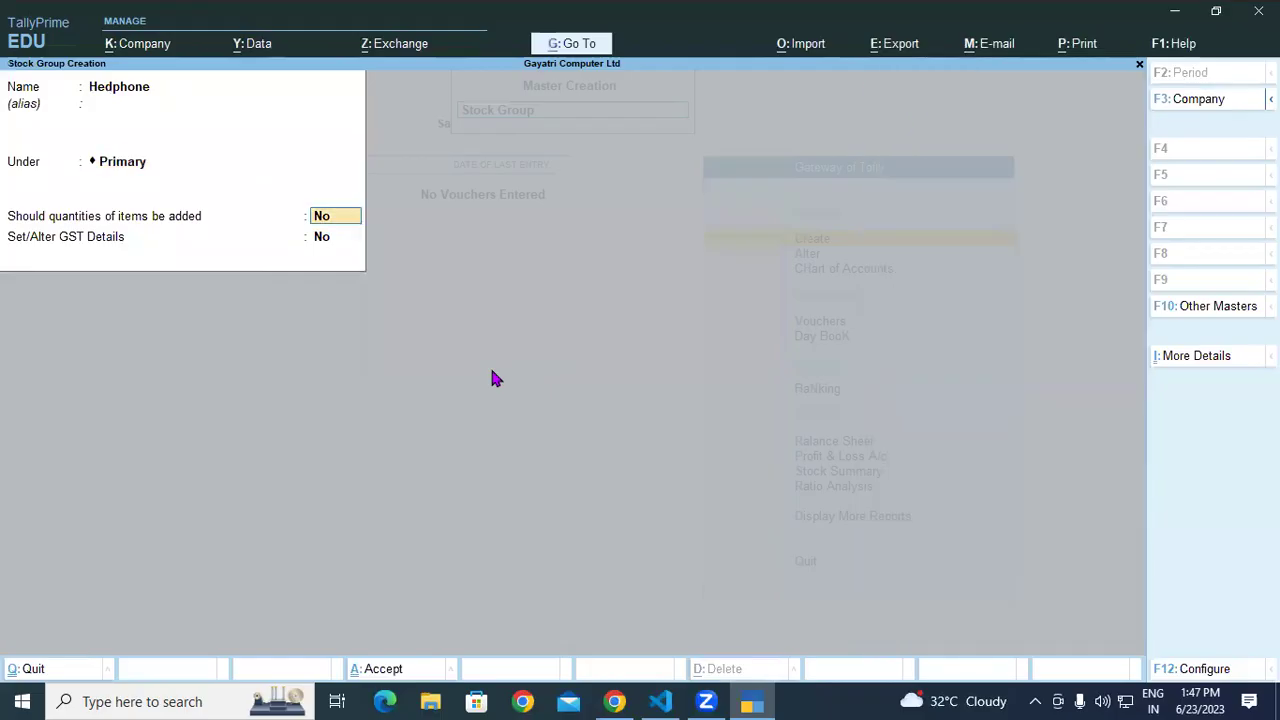
key("y")
key("y")
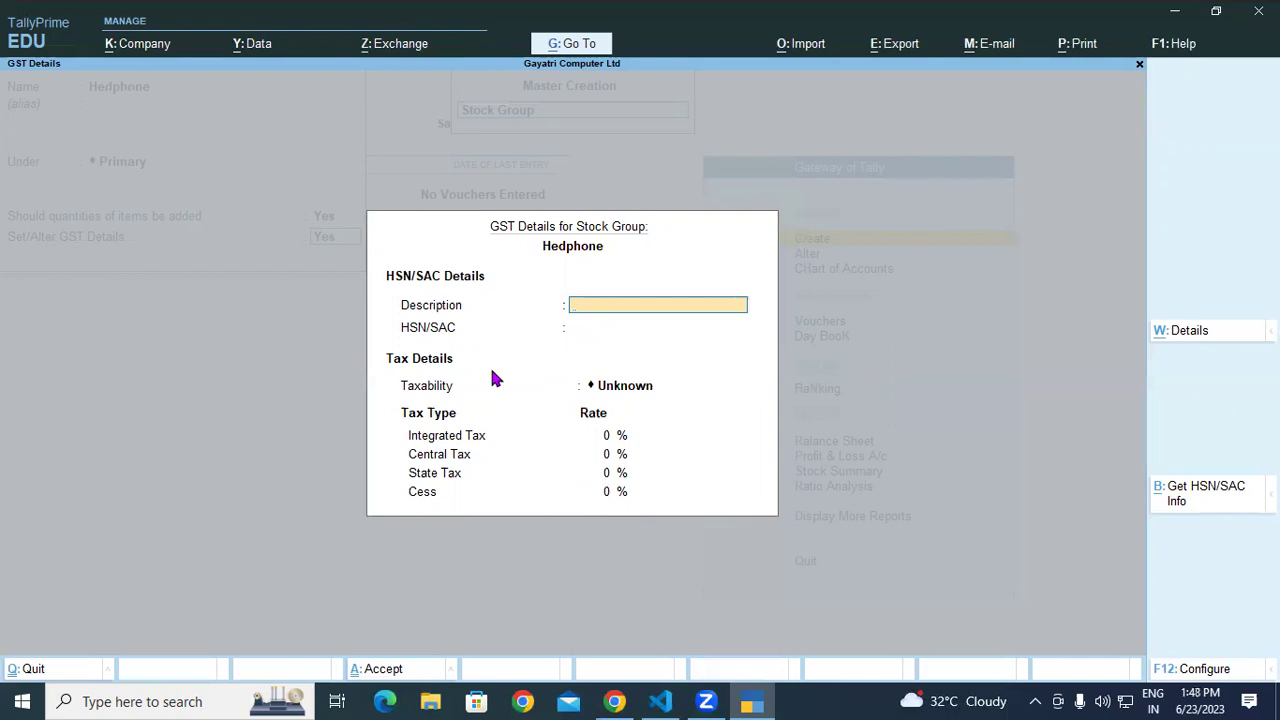
Enter Hedphone as the GST description and 8518 as the HSN/SAC code.
key("ctrl+alt+v")
key("Return")
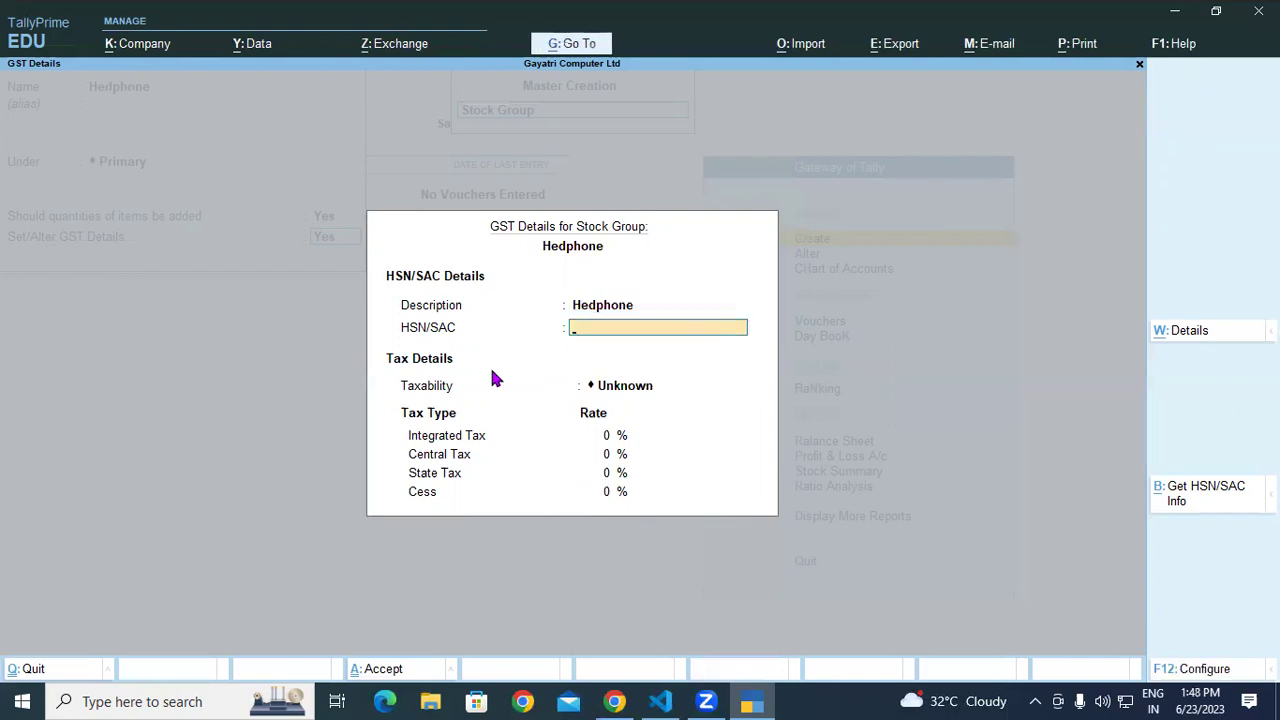
type("8518")
key("Return")
Set the Hedphone group's taxability to Taxable with an integrated tax rate of 18% and accept the GST details.
key("Down")
key("Down")
key("Down")
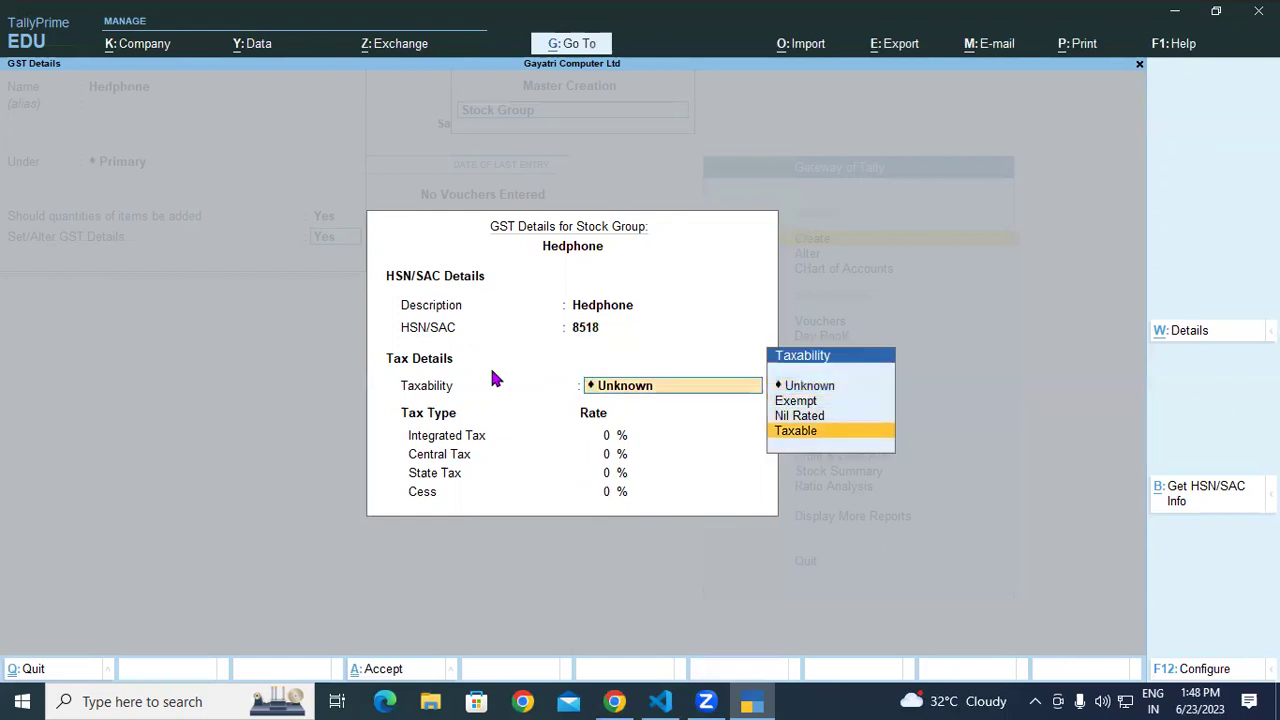
key("Return")
type("18")
key("Return")
key("Return")
key("Return")
key("Return")
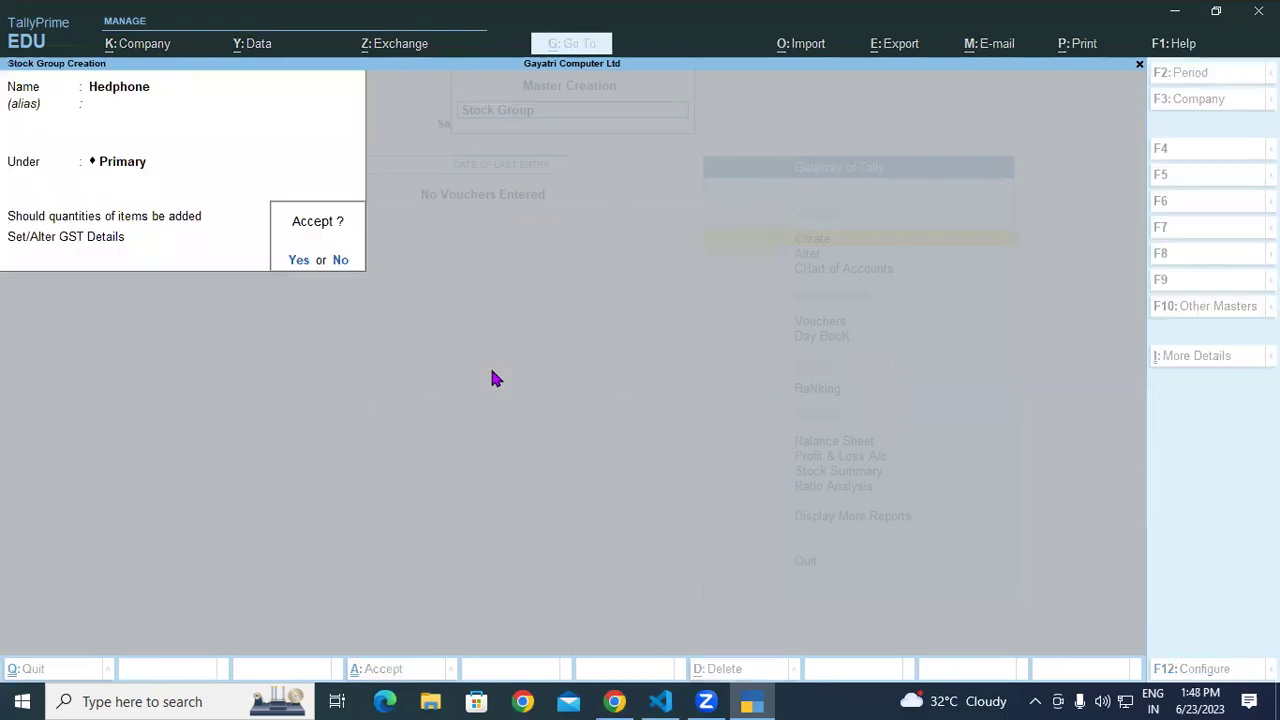
Save the Hedphone stock group and mark the Stock Group, HSN Code and GST % column headings in the PDF's closing stock table.
key("Return")
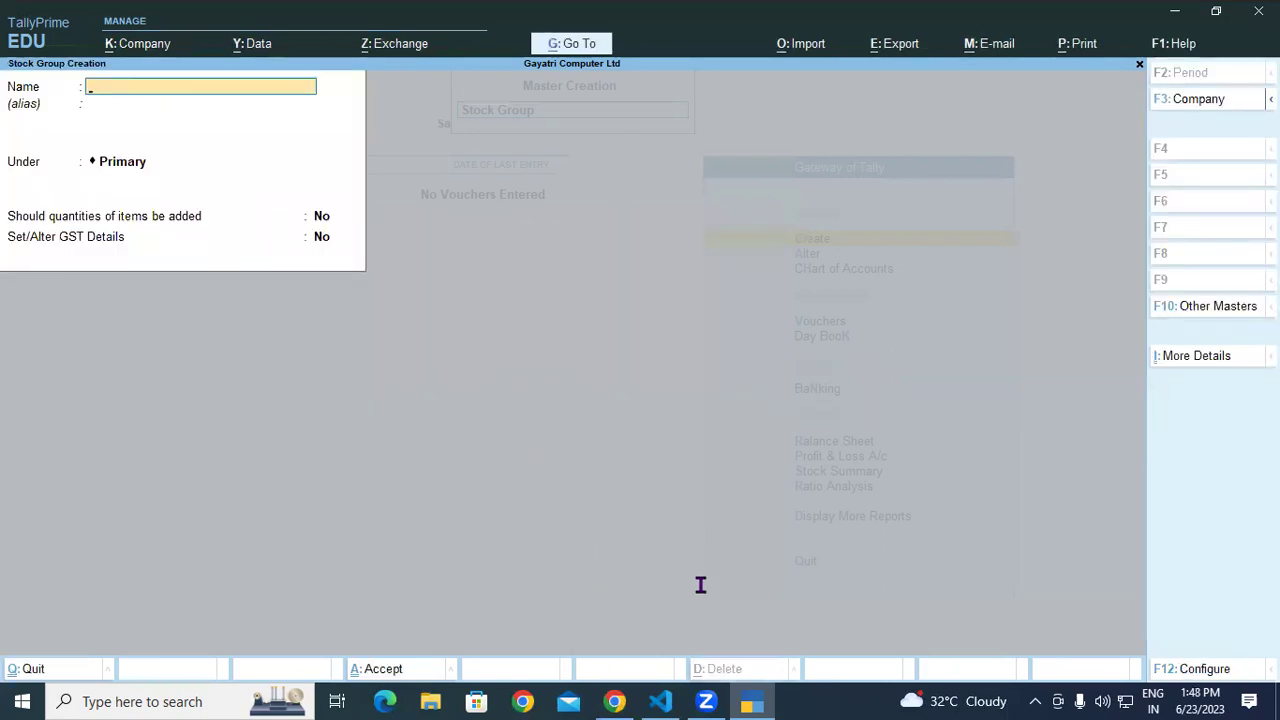
key("alt+Tab")
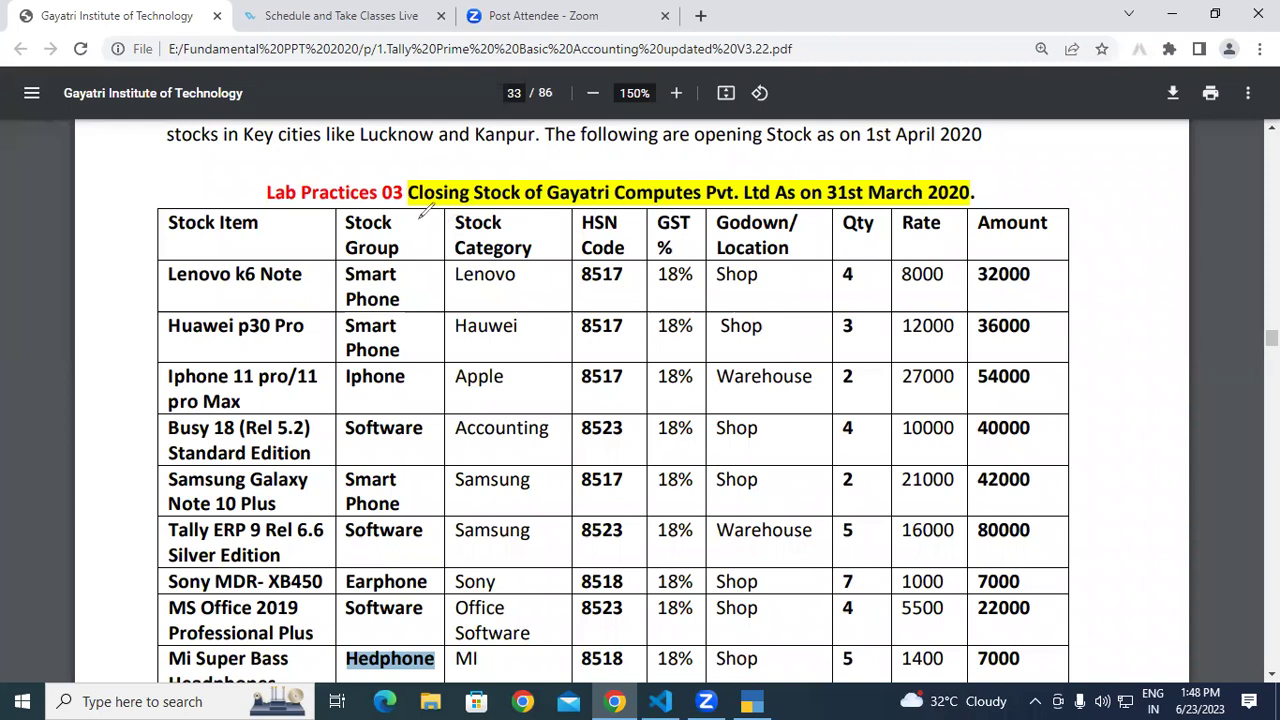
mouse_move(392, 211)
left_mouse_down()
mouse_move(350, 214)
mouse_move(362, 260)
mouse_move(398, 250)
left_mouse_up()
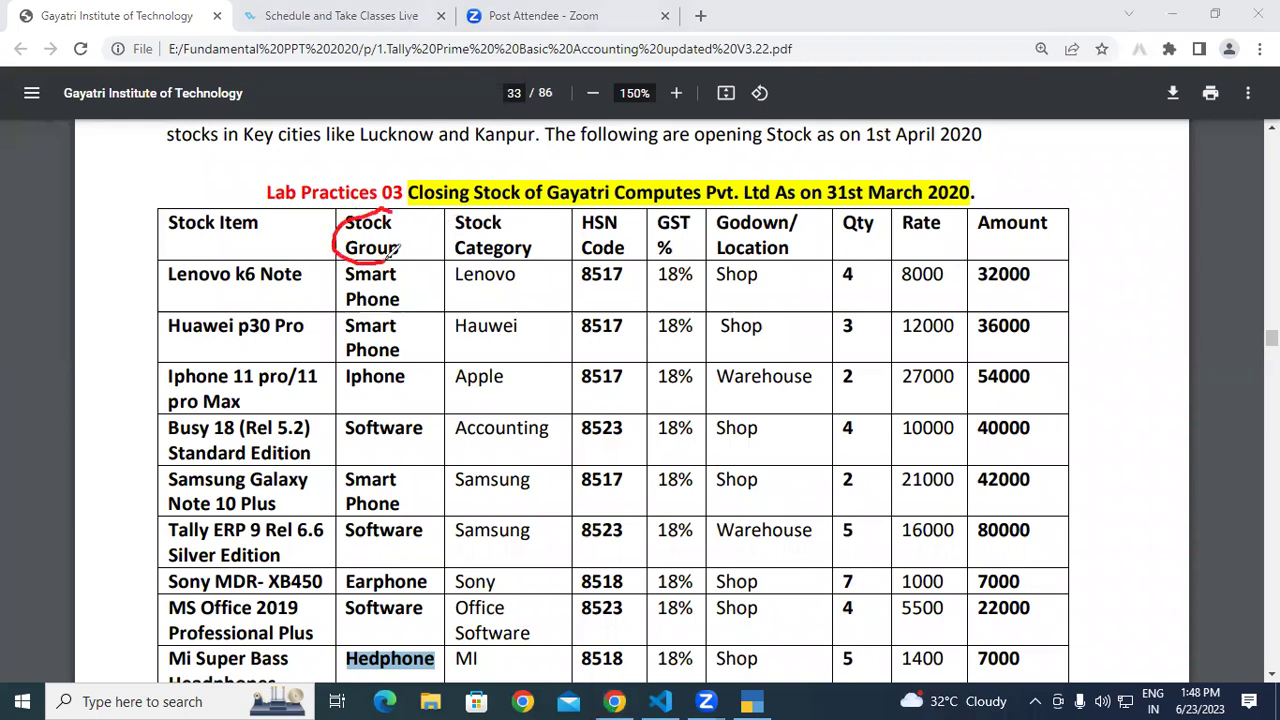
mouse_move(601, 208)
left_mouse_down()
mouse_move(576, 228)
mouse_move(620, 256)
mouse_move(612, 200)
mouse_move(602, 206)
mouse_move(652, 226)
mouse_move(666, 252)
mouse_move(700, 214)
mouse_move(676, 196)
left_mouse_up()
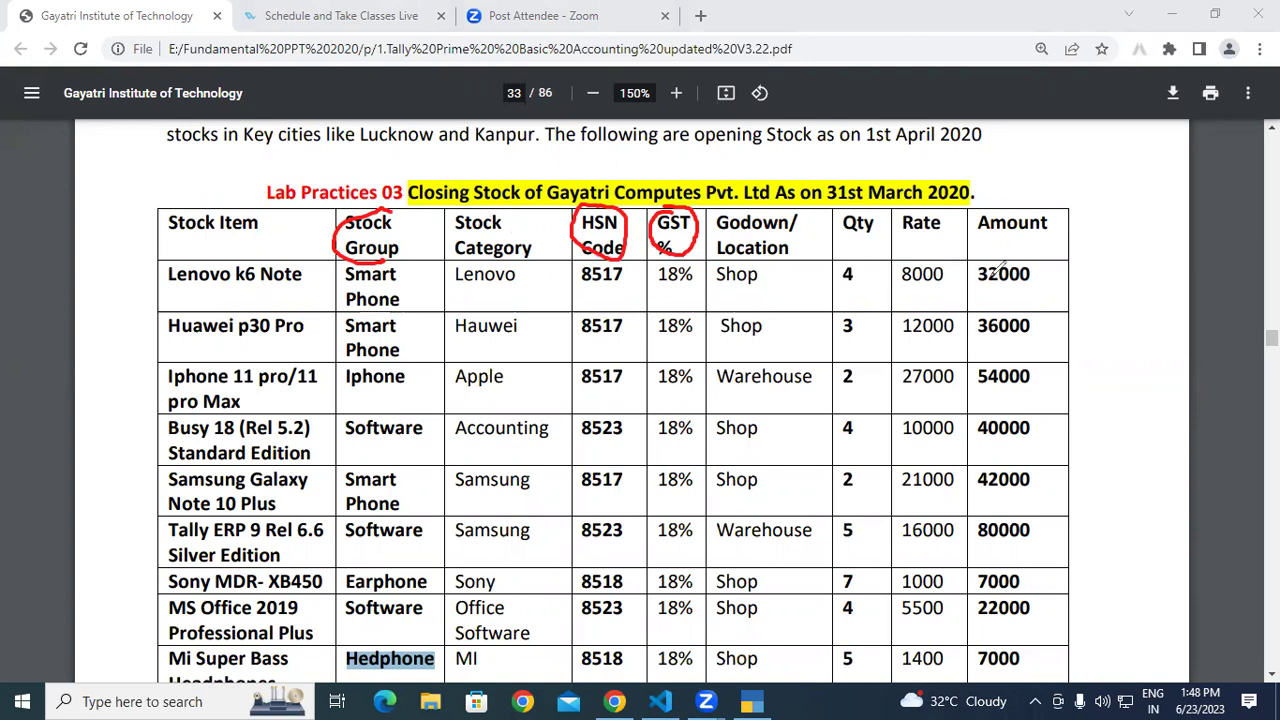
Create a stock category named Lenovo under Primary, taken from the Lenovo k6 Note row of the PDF table.
left_click_drag(457, 277, 548, 287)
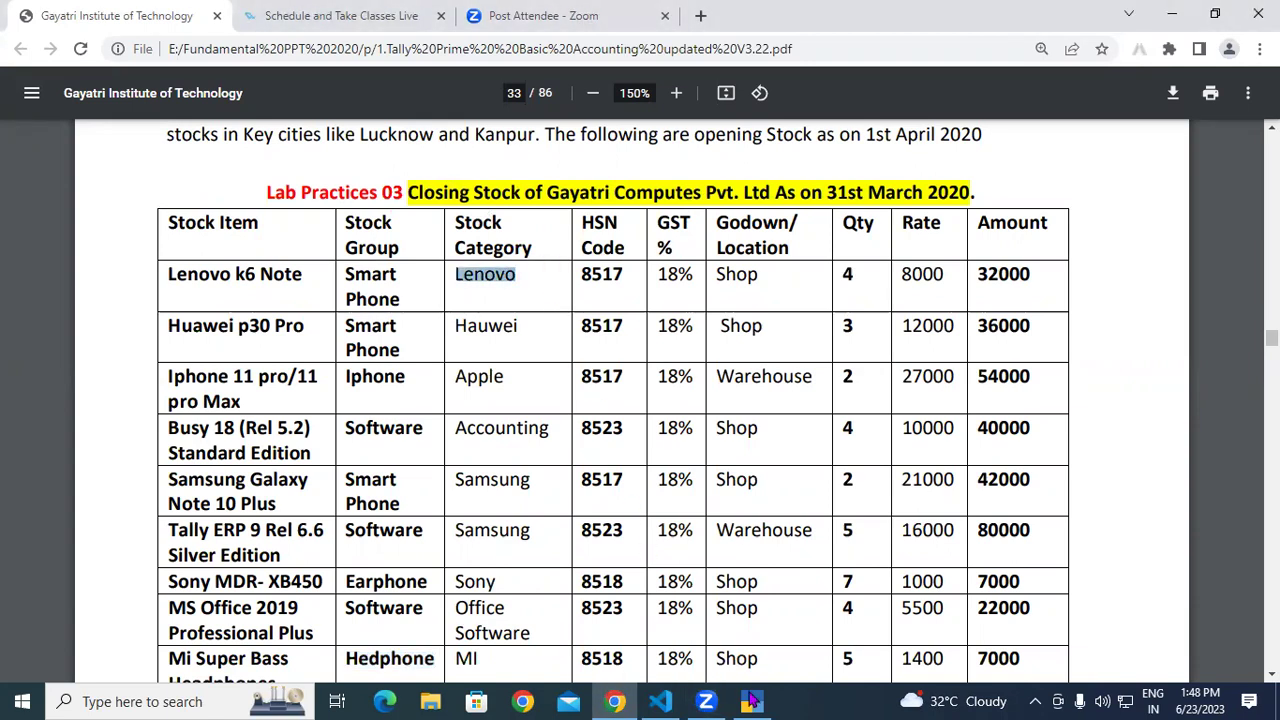
key("alt+Tab")
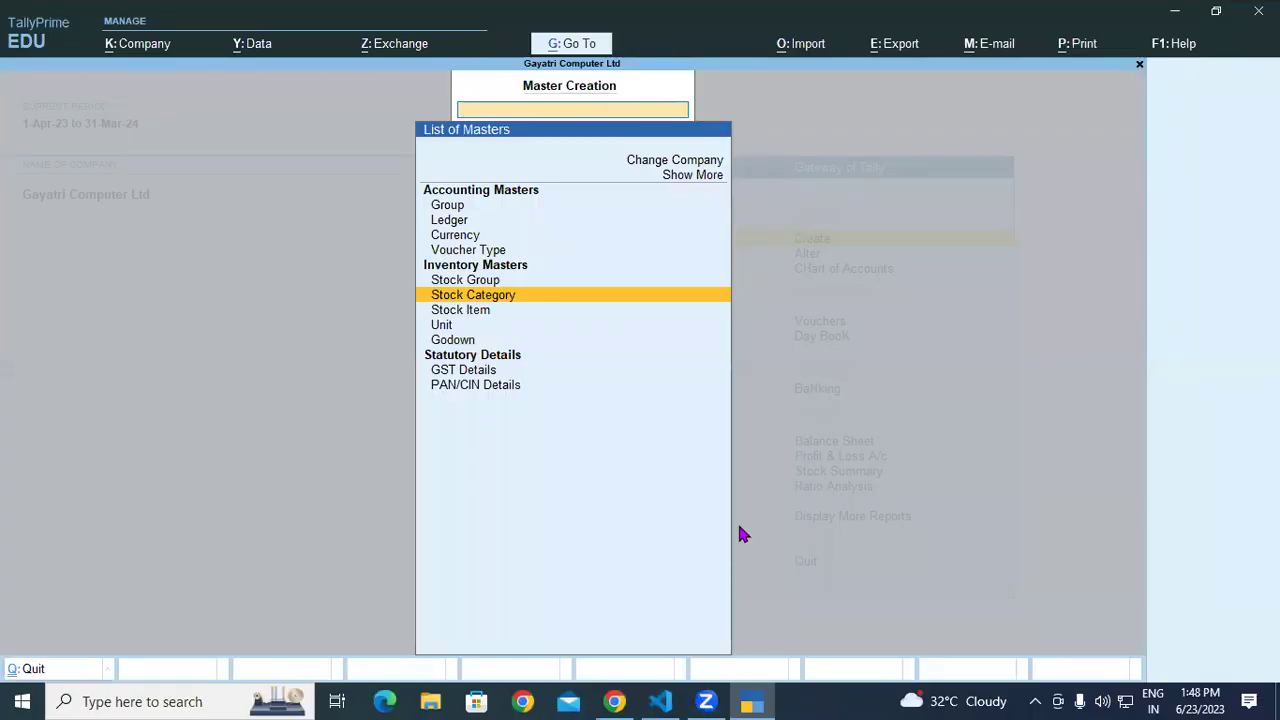
key("Return")
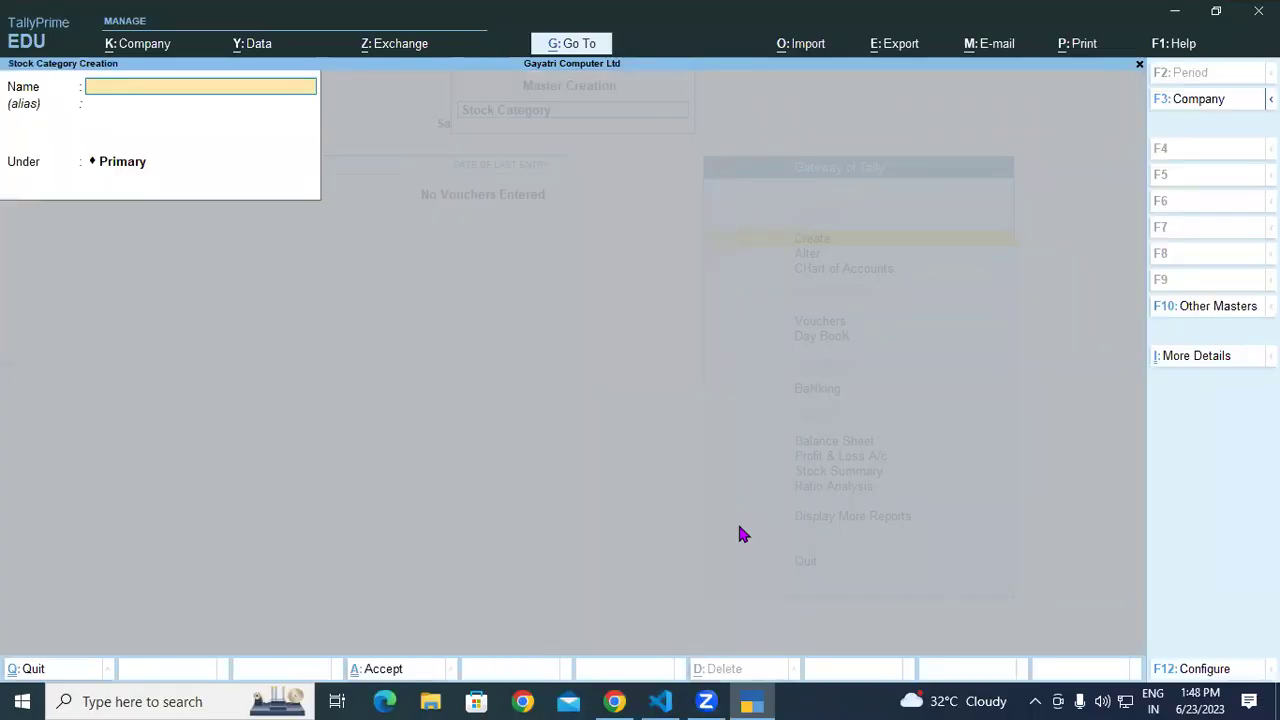
type("Lenovo")
key("Return")
key("Return")
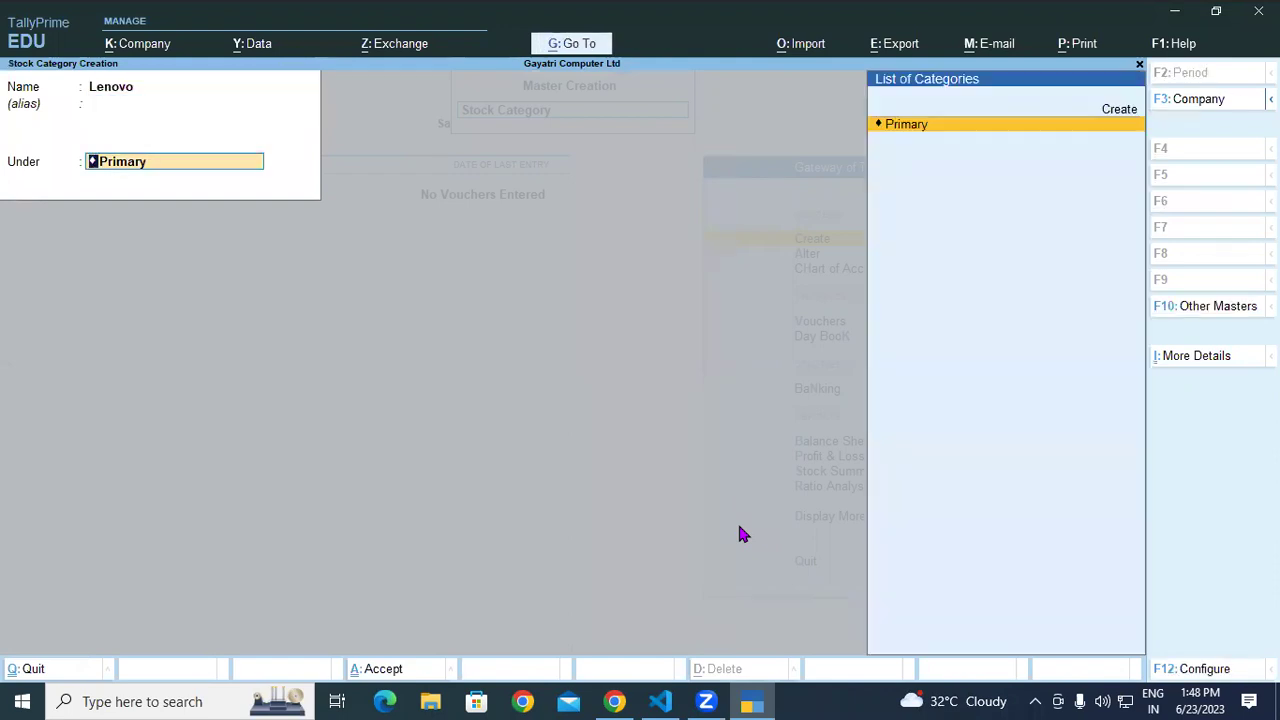
key("Return")
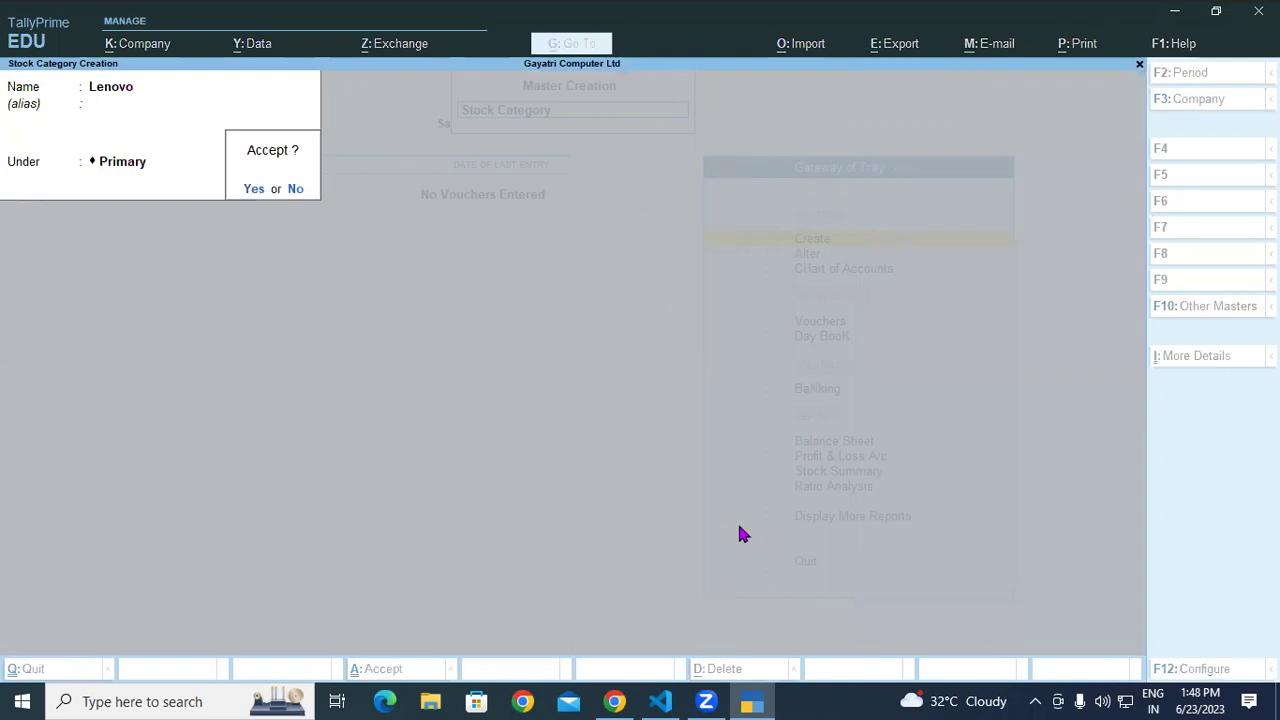
key("Return")
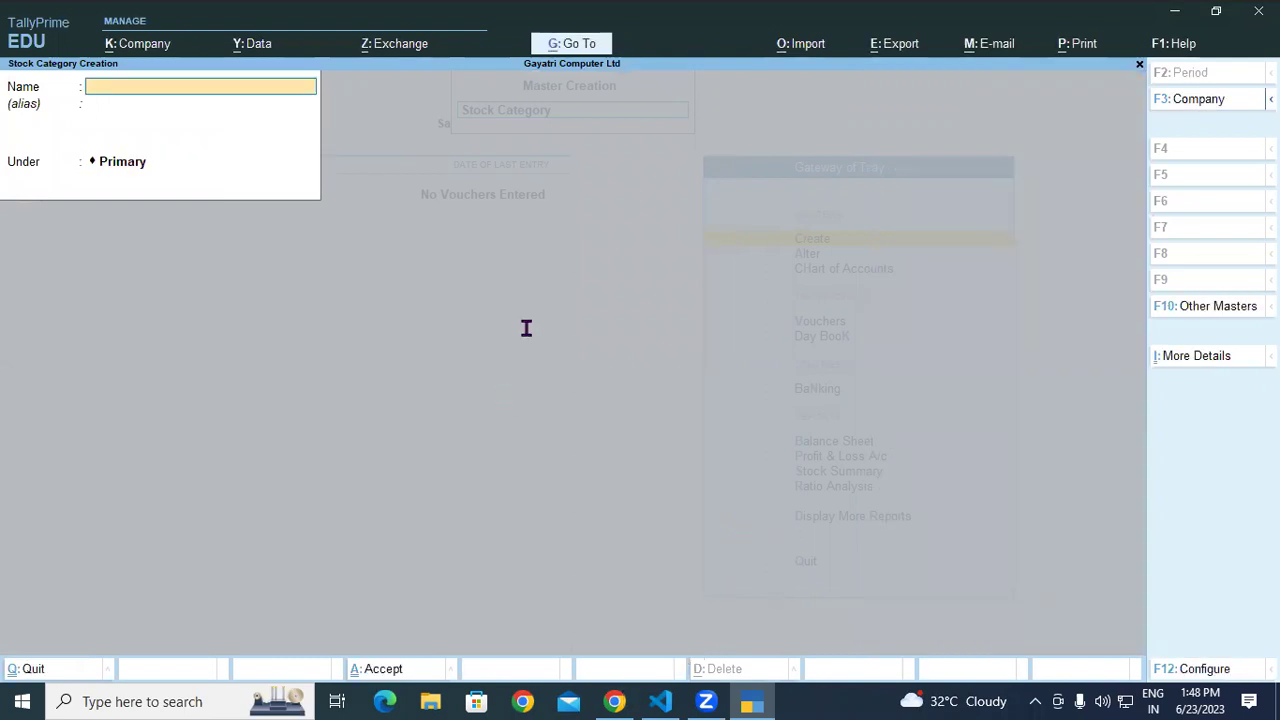
Create a stock category named Hauwei under Primary, copying the name from the PDF's Huawei p30 Pro row.
key("alt+Tab")
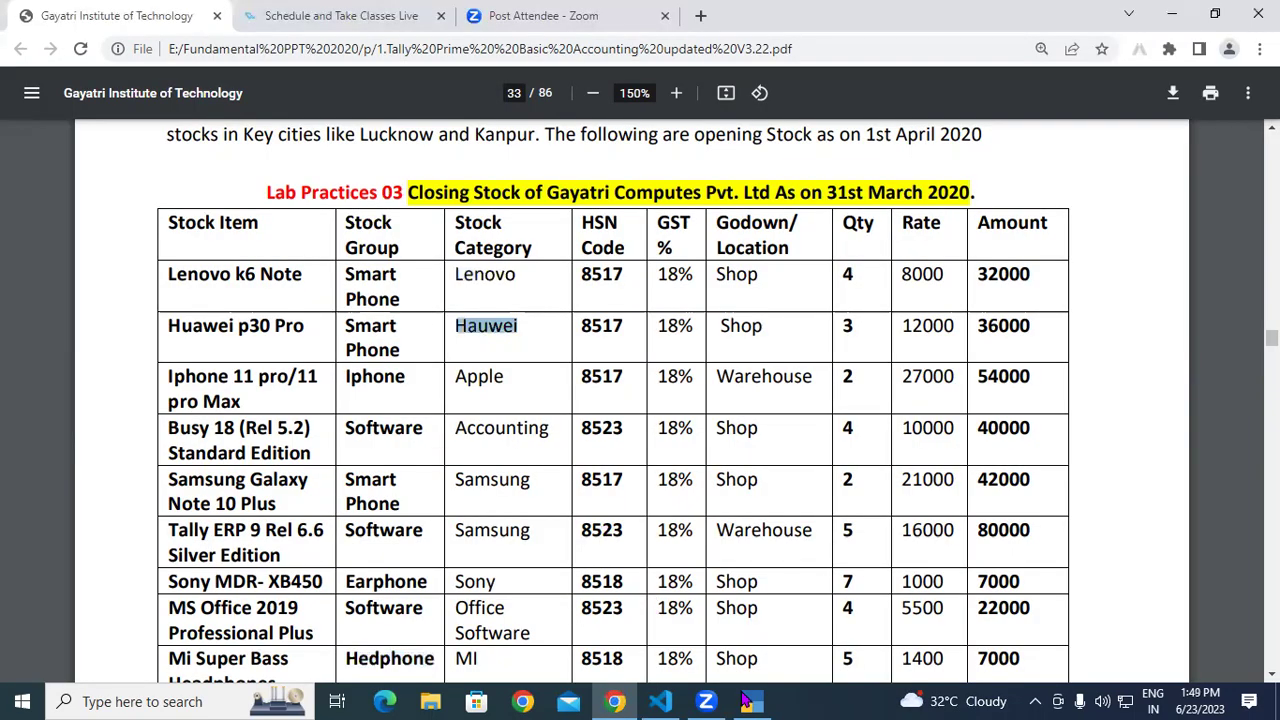
key("alt+Tab")
key("ctrl+alt+v")
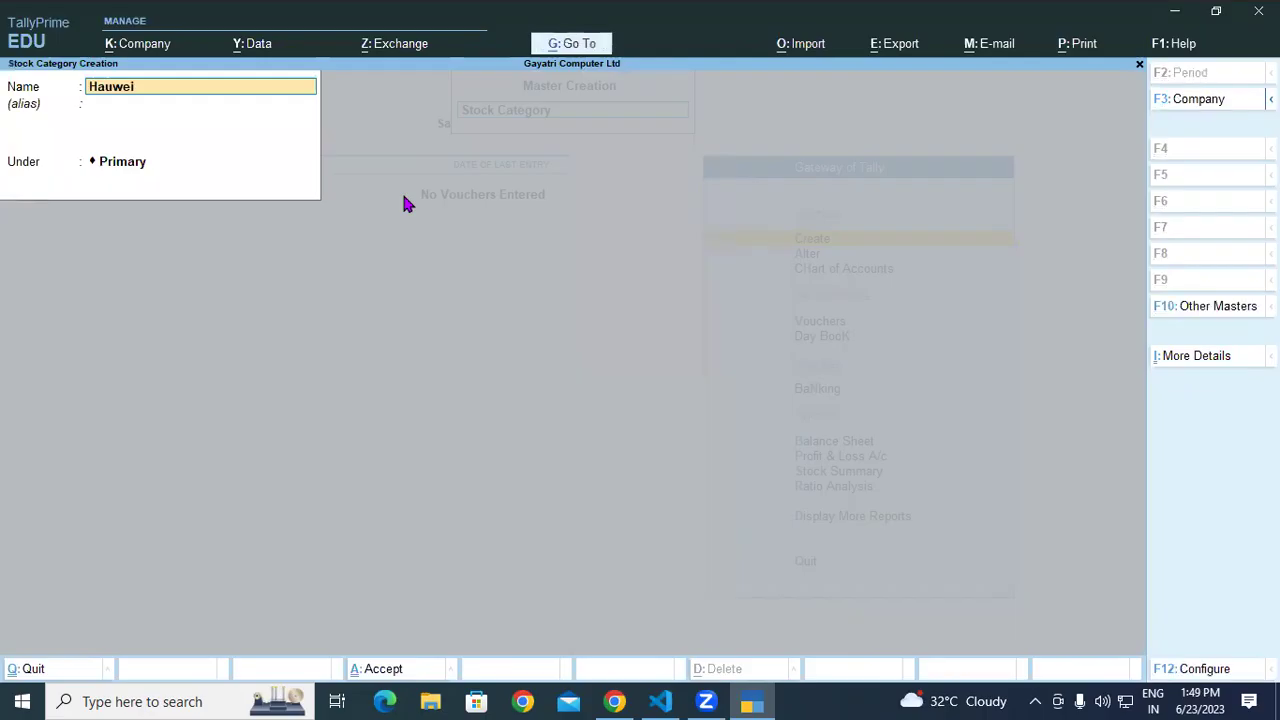
key("ctrl+a")
Create a stock category named Apple under Primary, copying the name from the PDF's Iphone 11 pro row.
key("alt+Tab")
left_click_drag(455, 377, 508, 382)
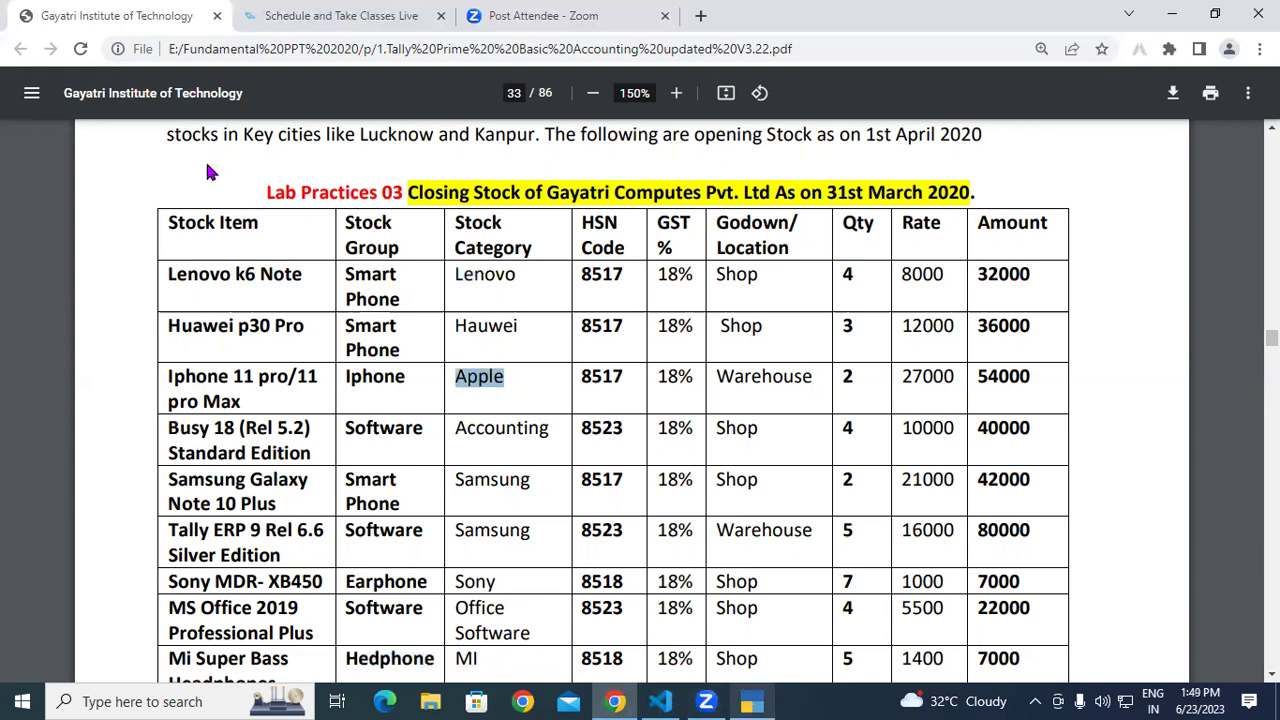
key("alt+Tab")
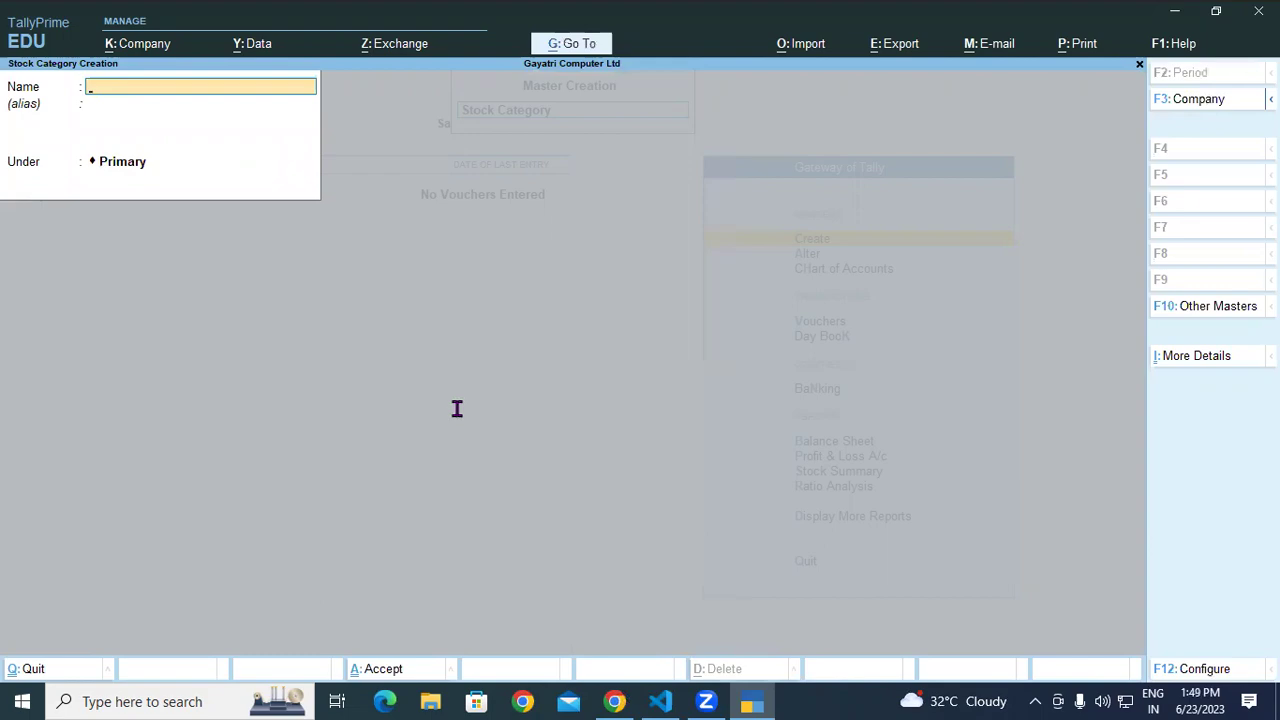
Create a stock category named Accounting under Primary, copying the name from the PDF's Busy 18 row.
key("alt+Tab")
double_click(540, 336)
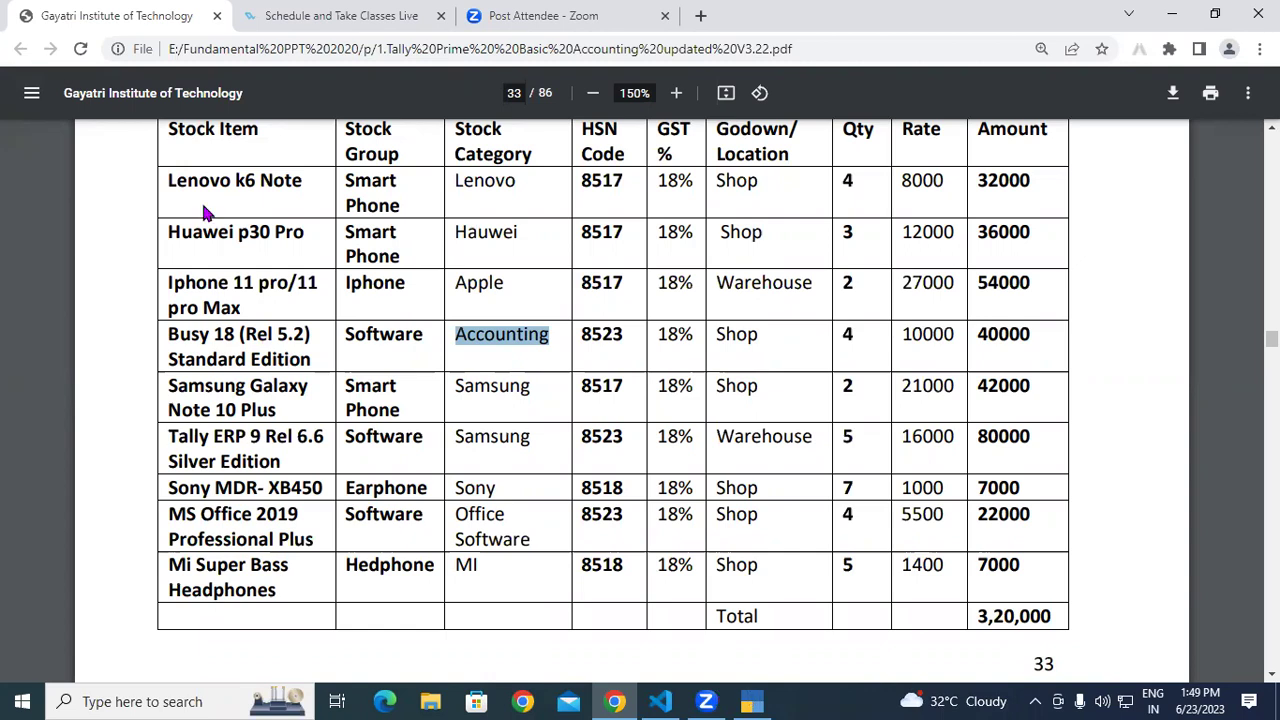
key("alt+Tab")
key("ctrl+x")
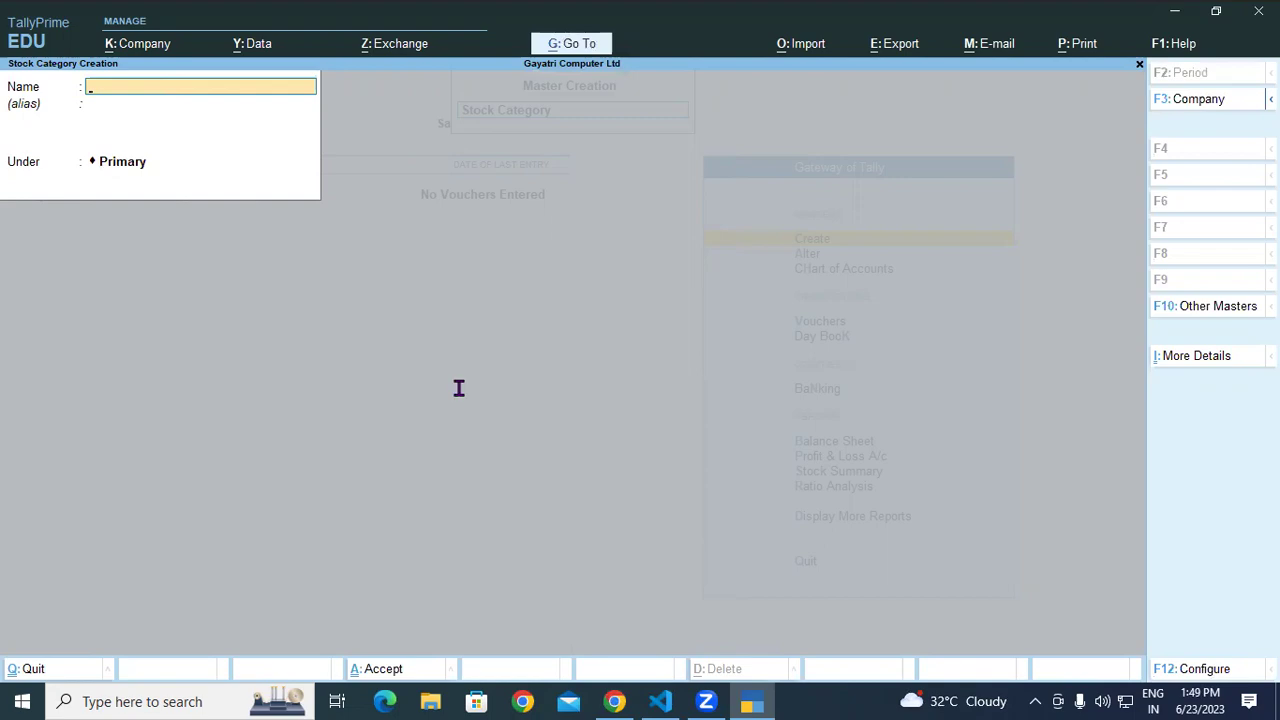
Create a stock category named Samsung under Primary, copying the name from the PDF's Samsung Galaxy Note 10 Plus row.
key("alt+Tab")
left_click_drag(459, 388, 528, 391)
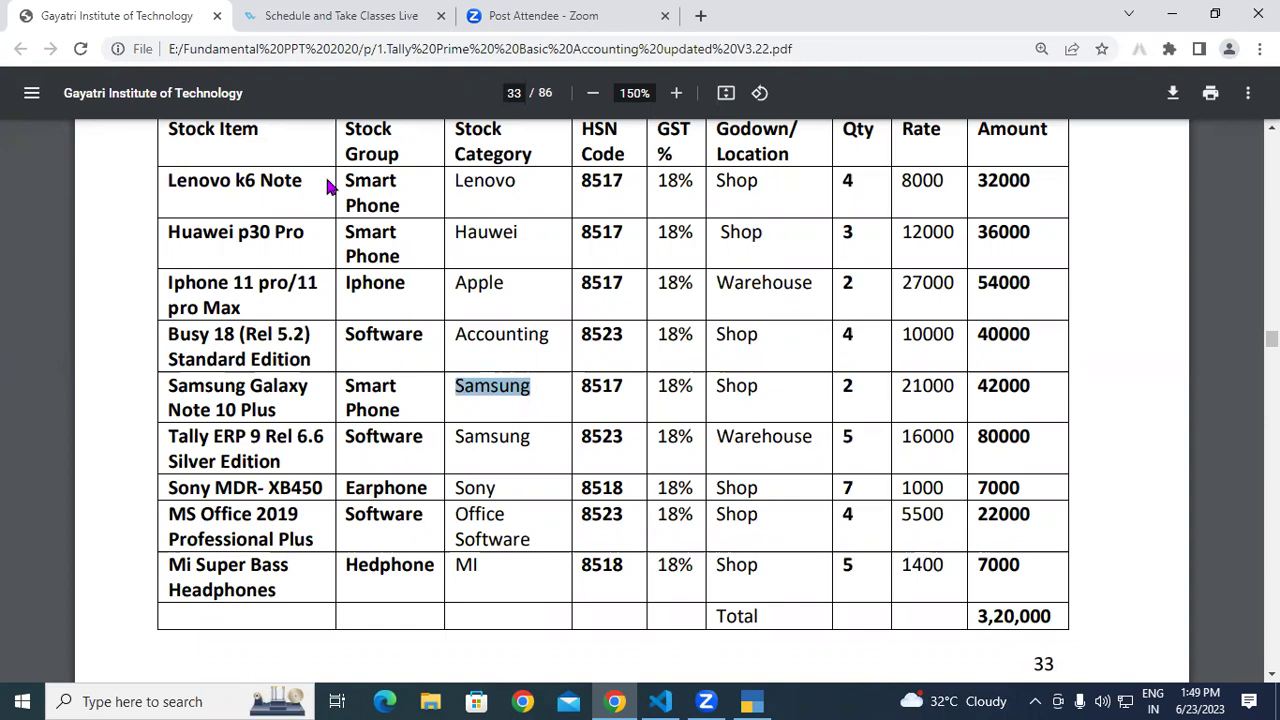
key("alt+Tab")
key("ctrl+v")
key("ctrl")
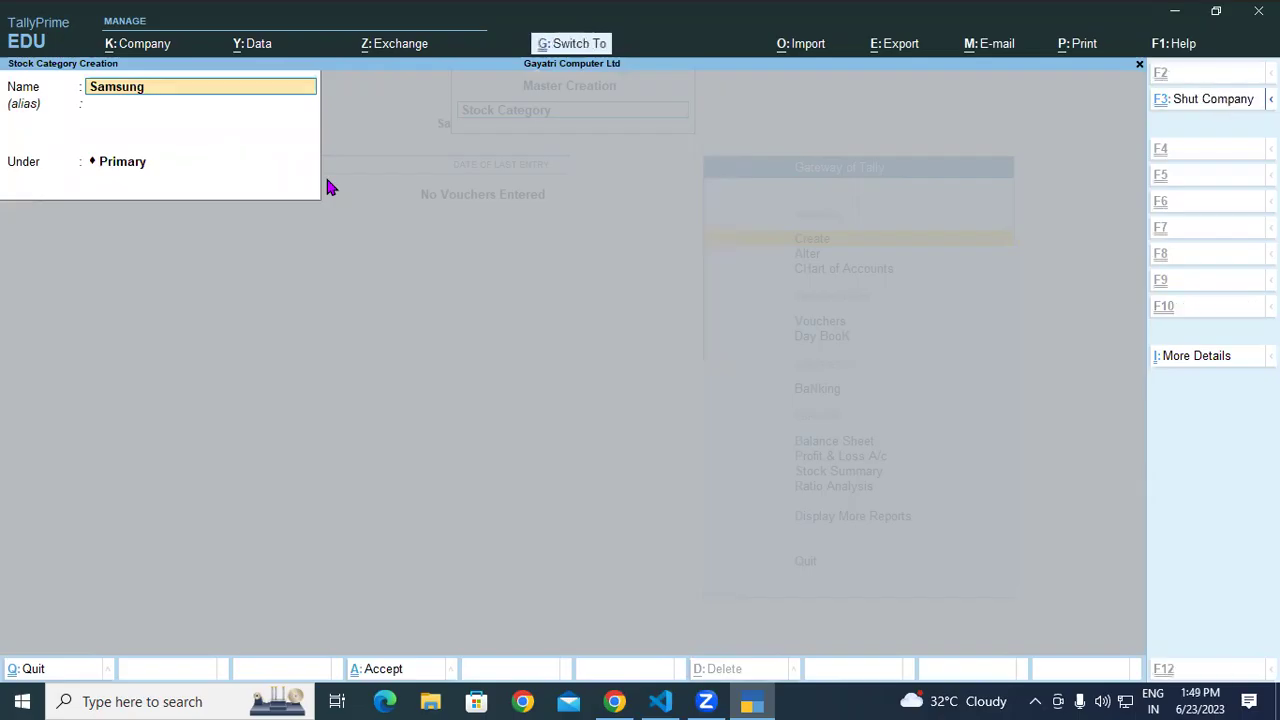
key("ctrl+BackSpace")
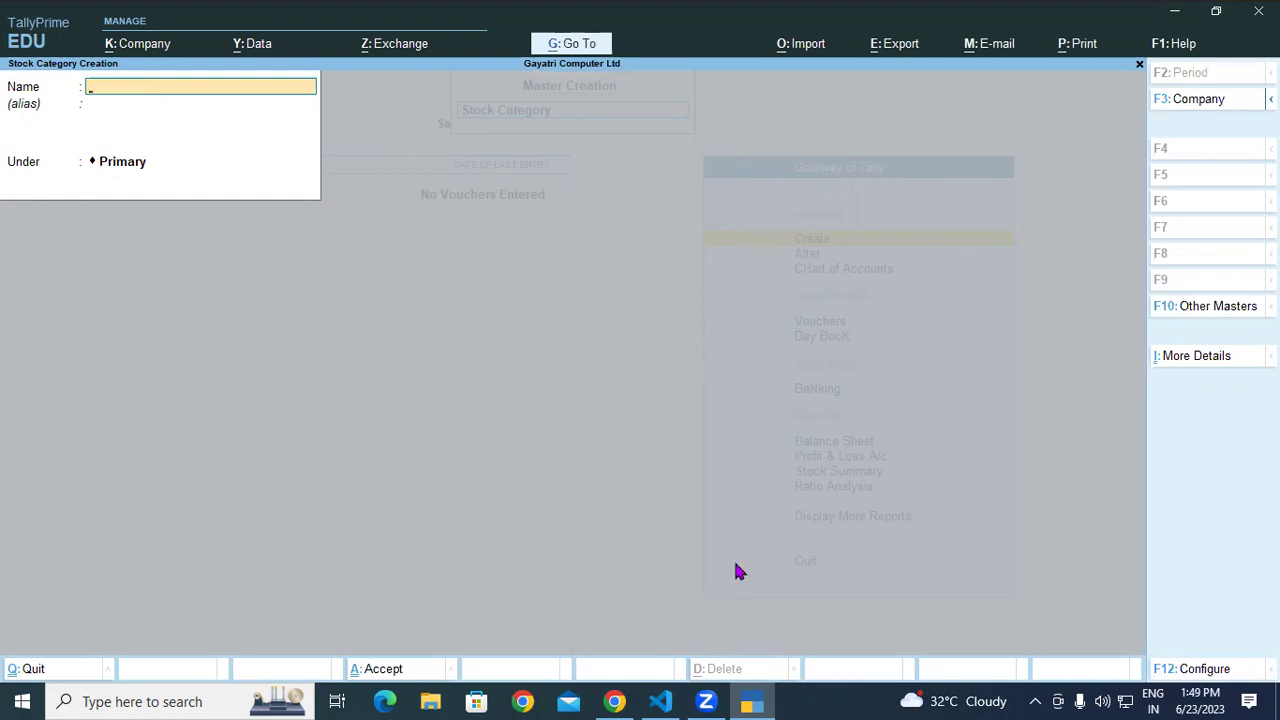
Skip the repeated Samsung entry and create a stock category named Sony under Primary, copied from the PDF's Sony MDR-XB450 row.
left_click(629, 699)
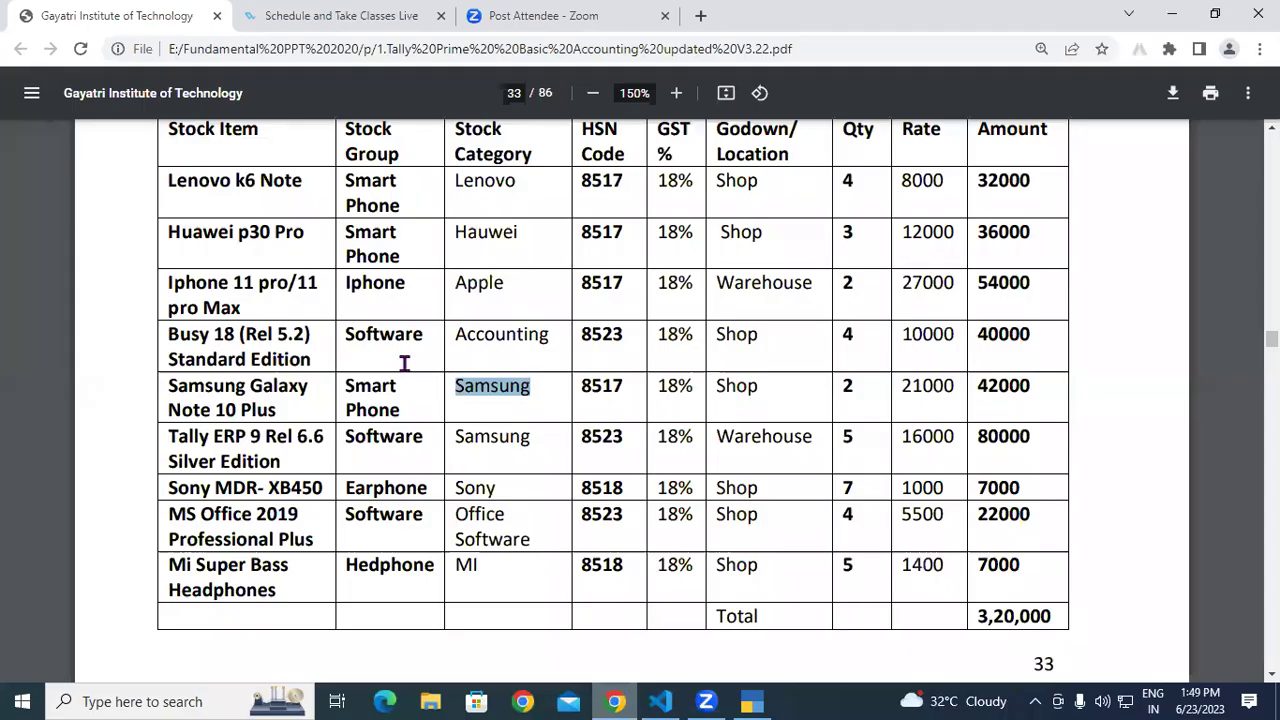
mouse_move(452, 437)
left_mouse_down()
mouse_move(514, 440)
mouse_move(452, 437)
left_mouse_up()
left_click_drag(508, 440, 526, 437)
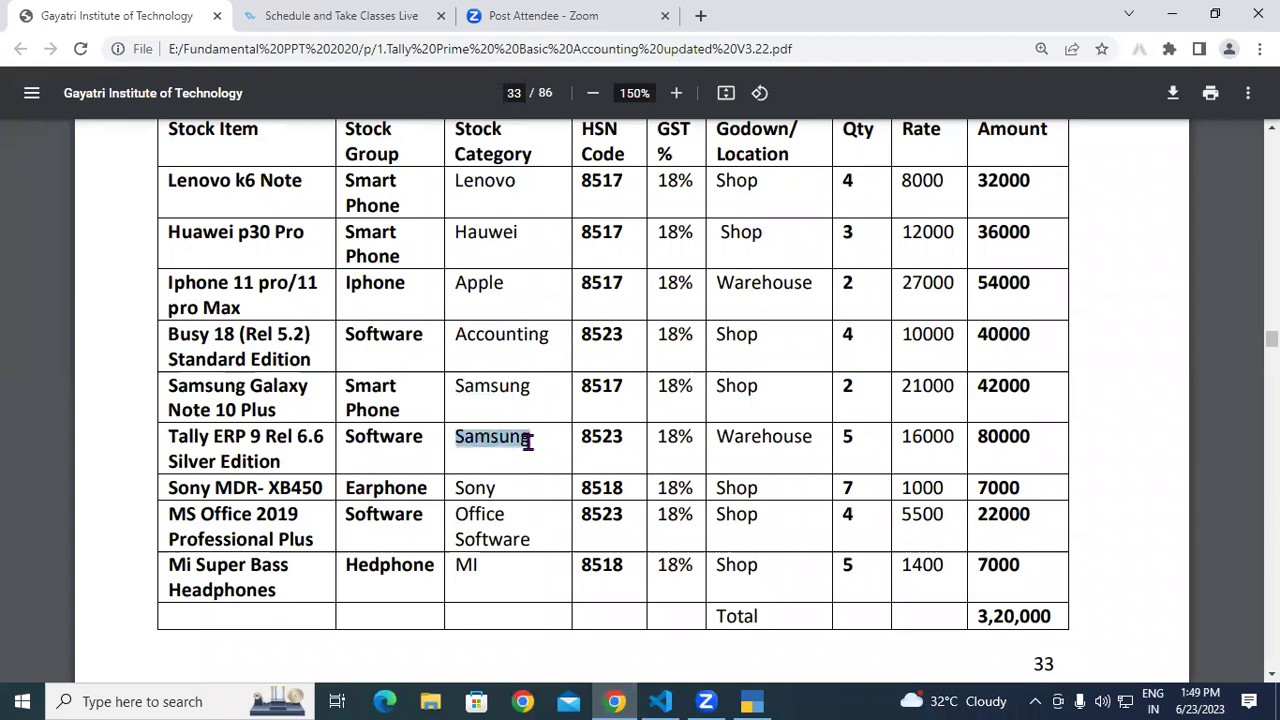
left_click(468, 432)
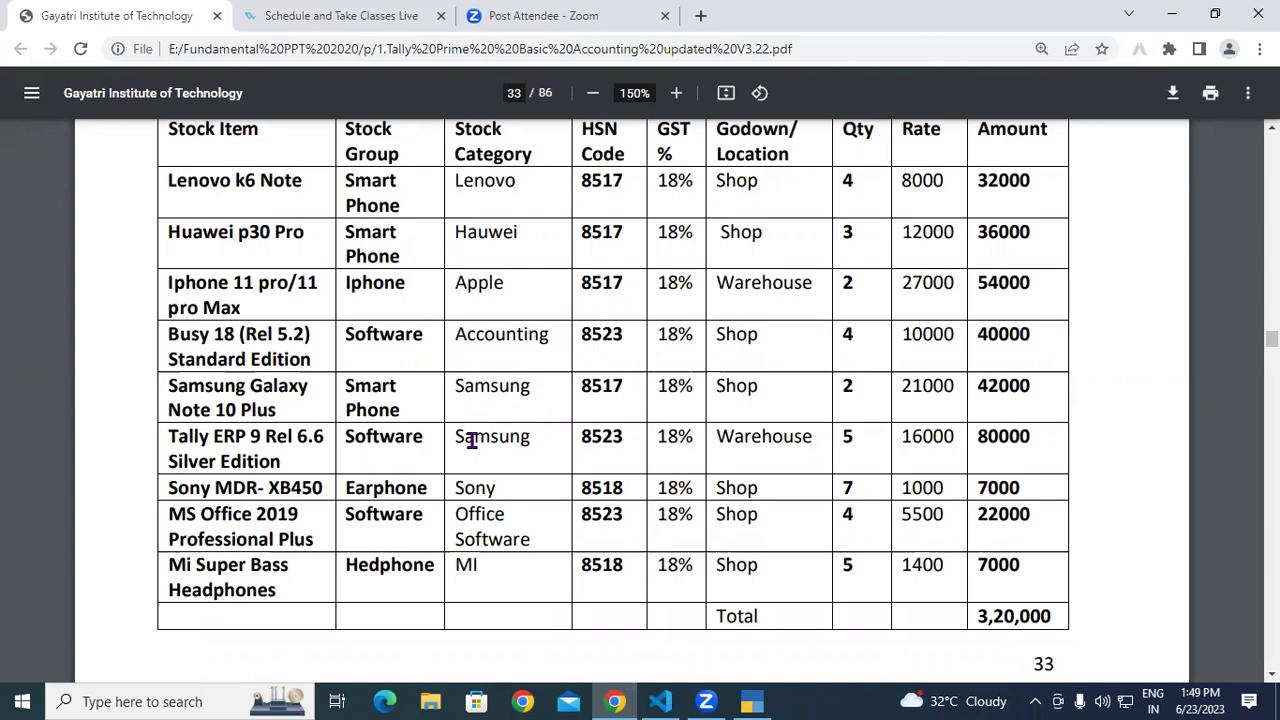
left_click_drag(461, 485, 518, 485)
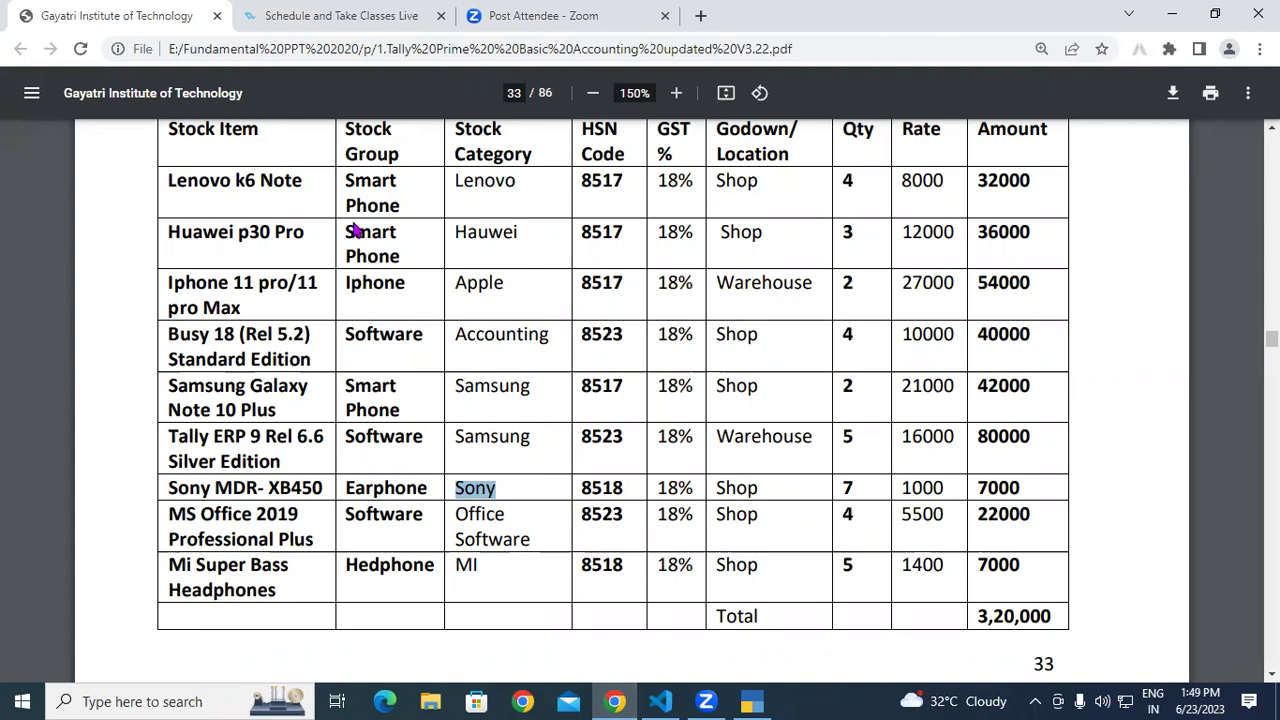
key("alt+Tab")
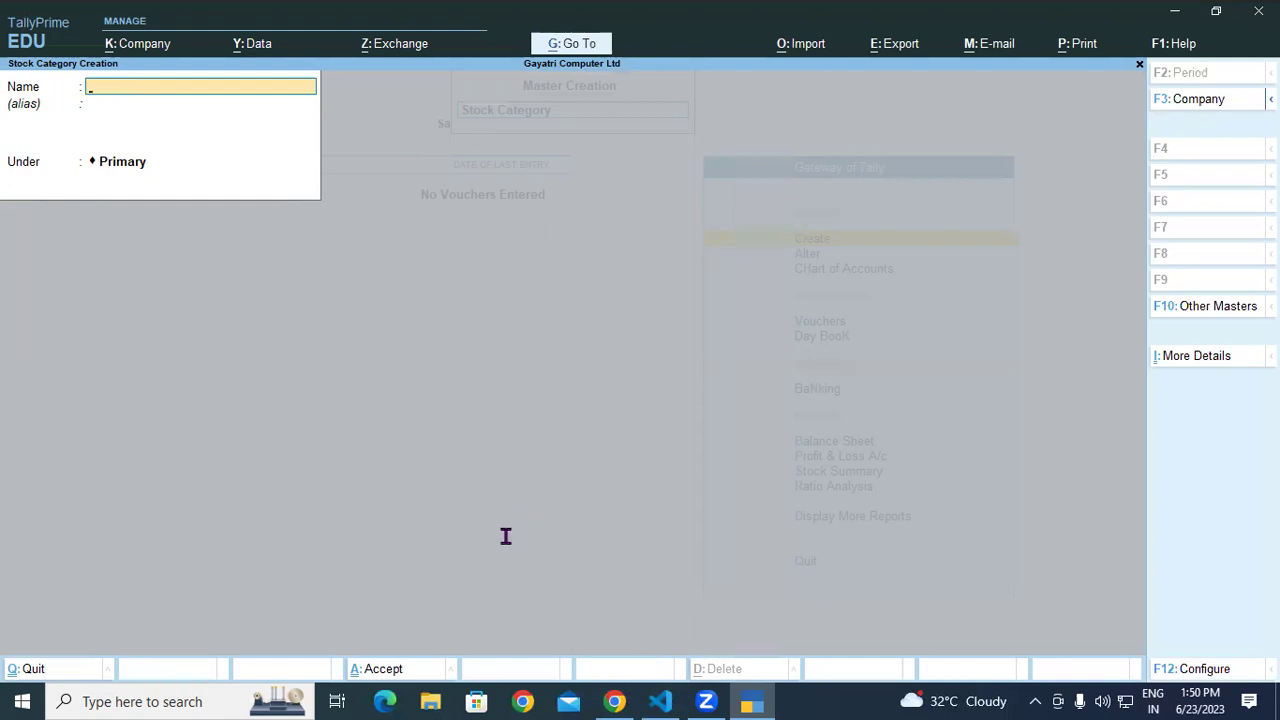
Create a stock category named Office Software under Primary, copying the name from the PDF's MS Office 2019 row.
key("alt+Tab")
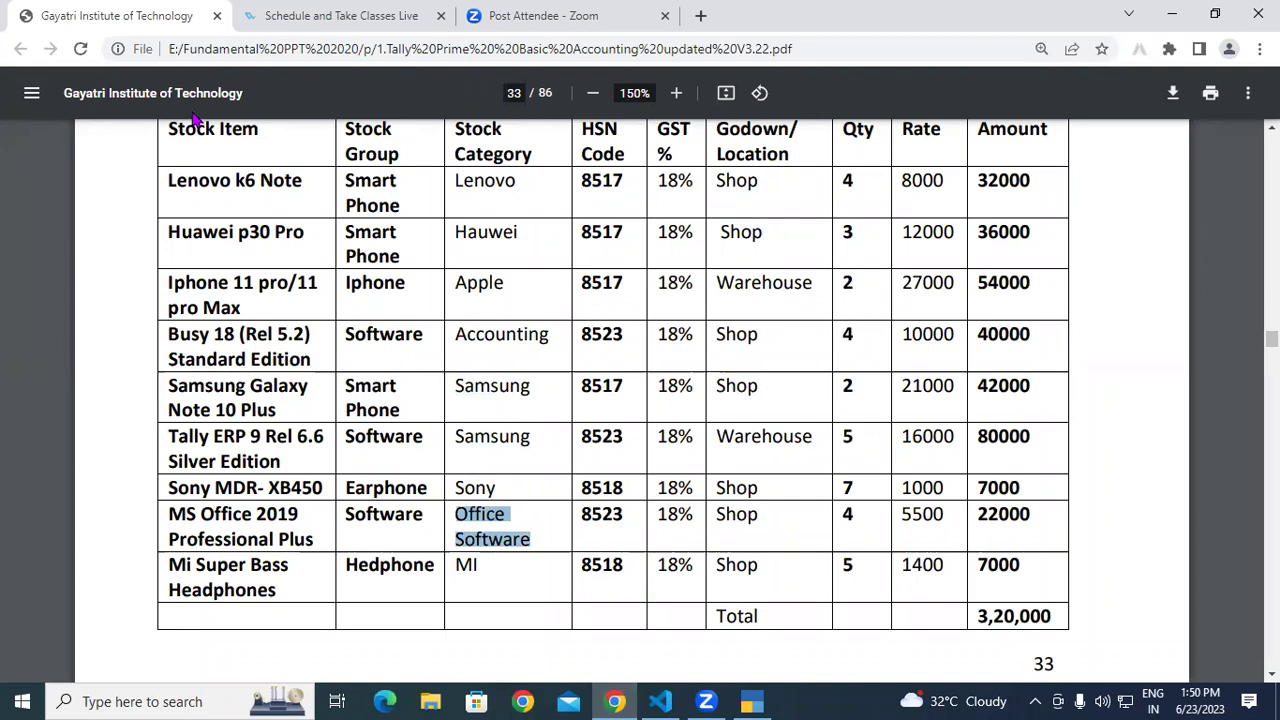
key("alt+Tab")
key("ctrl+v")
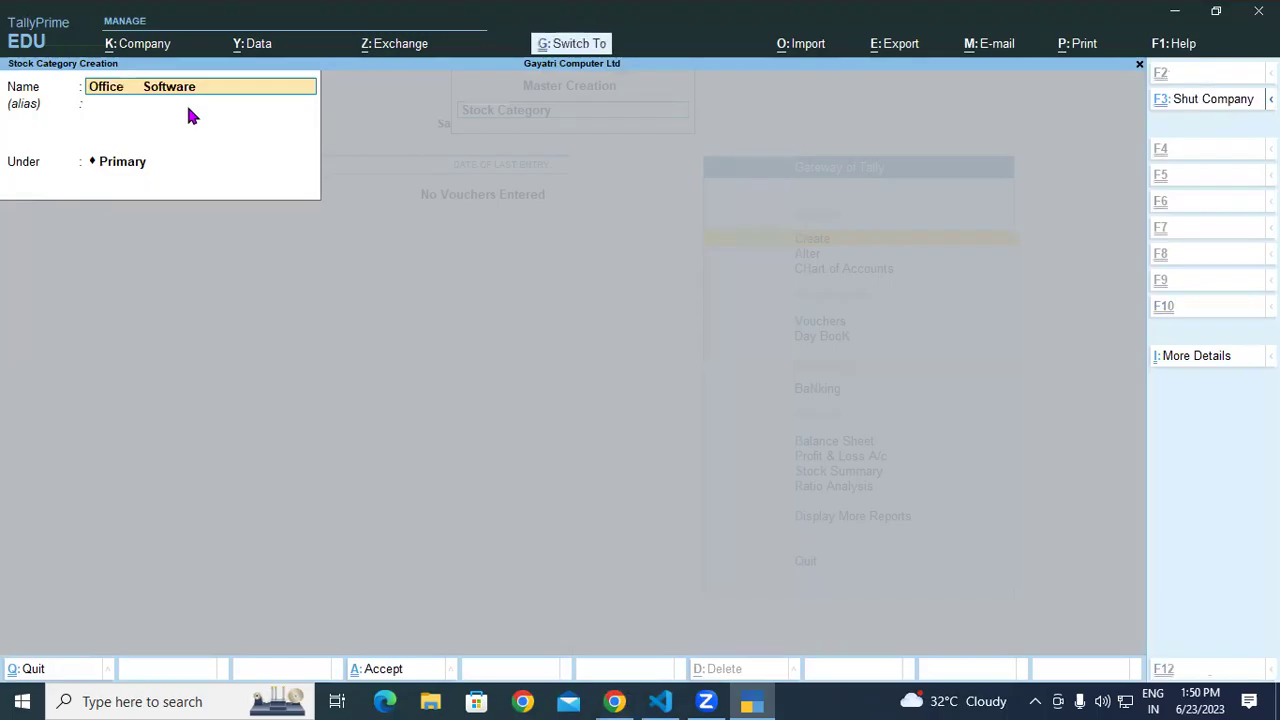
key("ctrl+BackSpace")
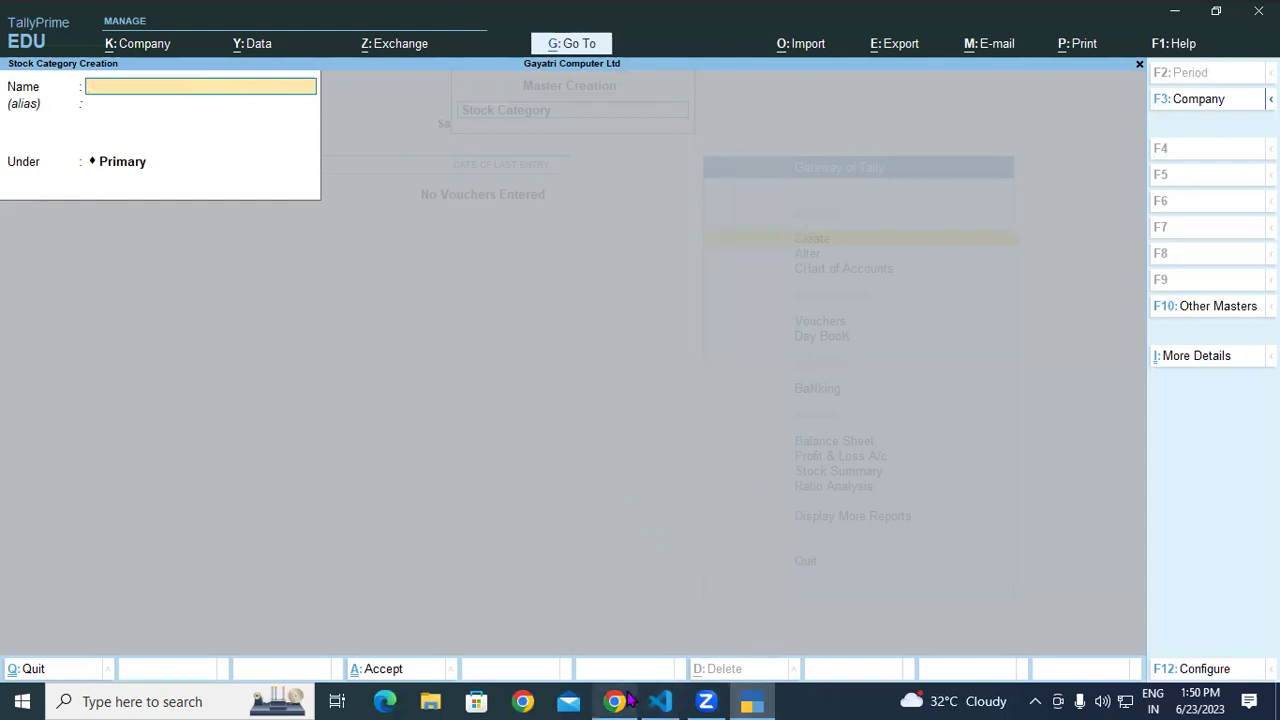
Create a stock category named MI under Primary, copying the name from the PDF's Mi Super Bass Headphones row.
left_click(611, 666)
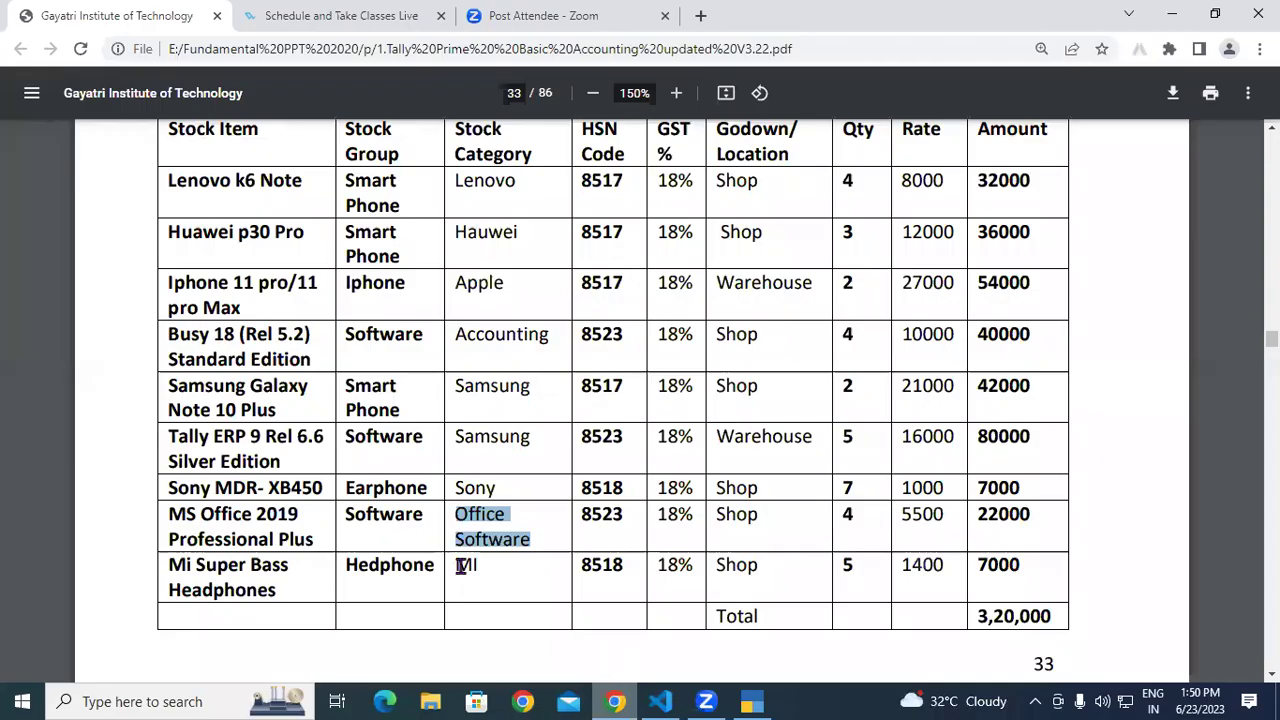
left_click_drag(458, 566, 545, 573)
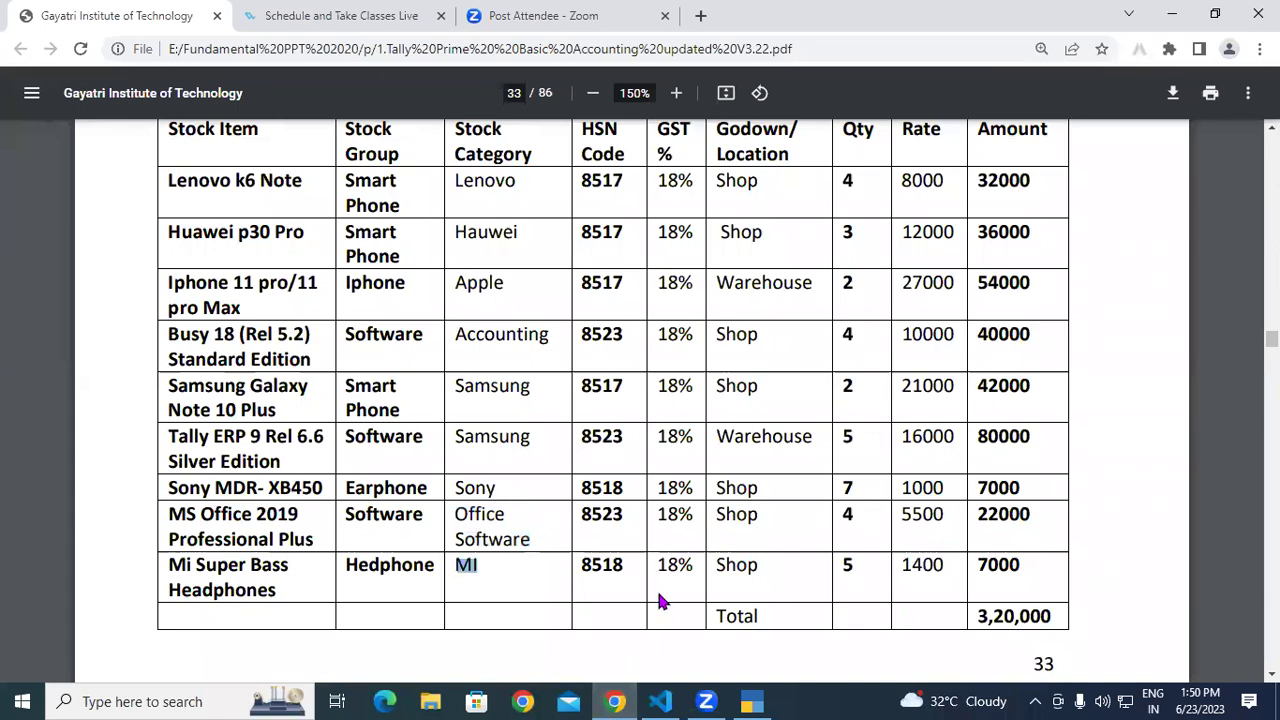
key("alt+Tab")
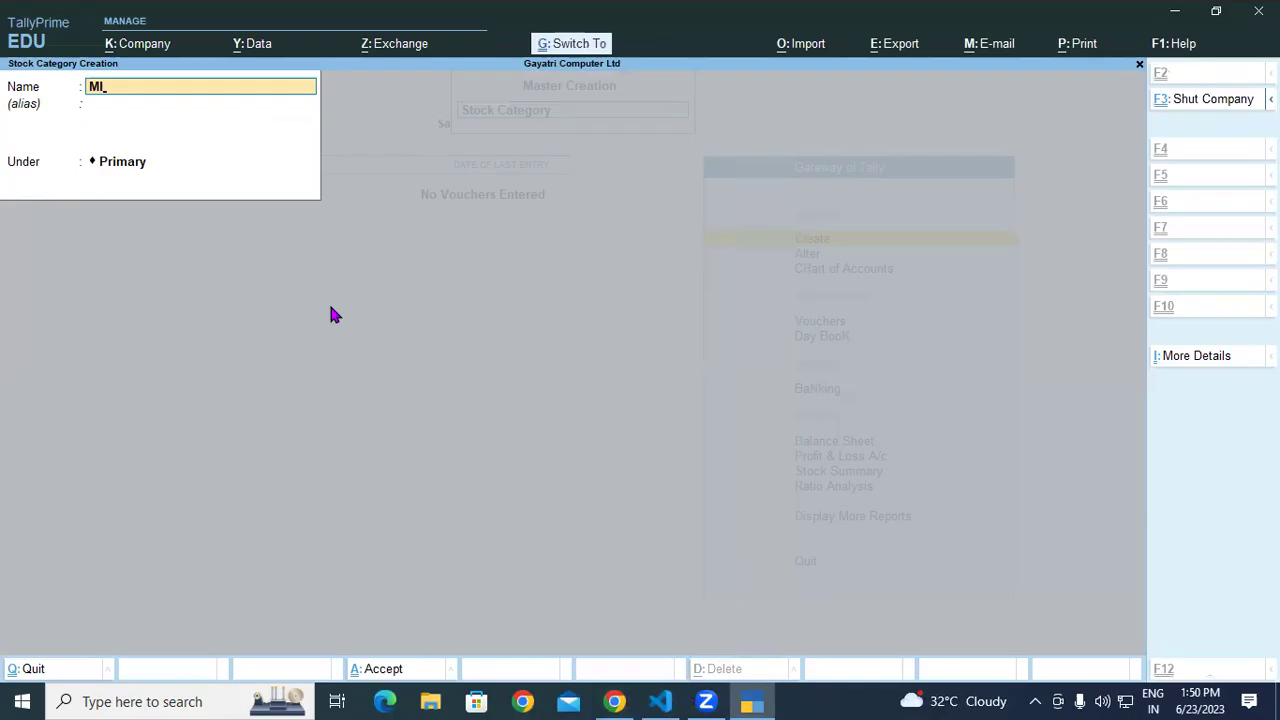
key("BackSpace")
key("BackSpace")
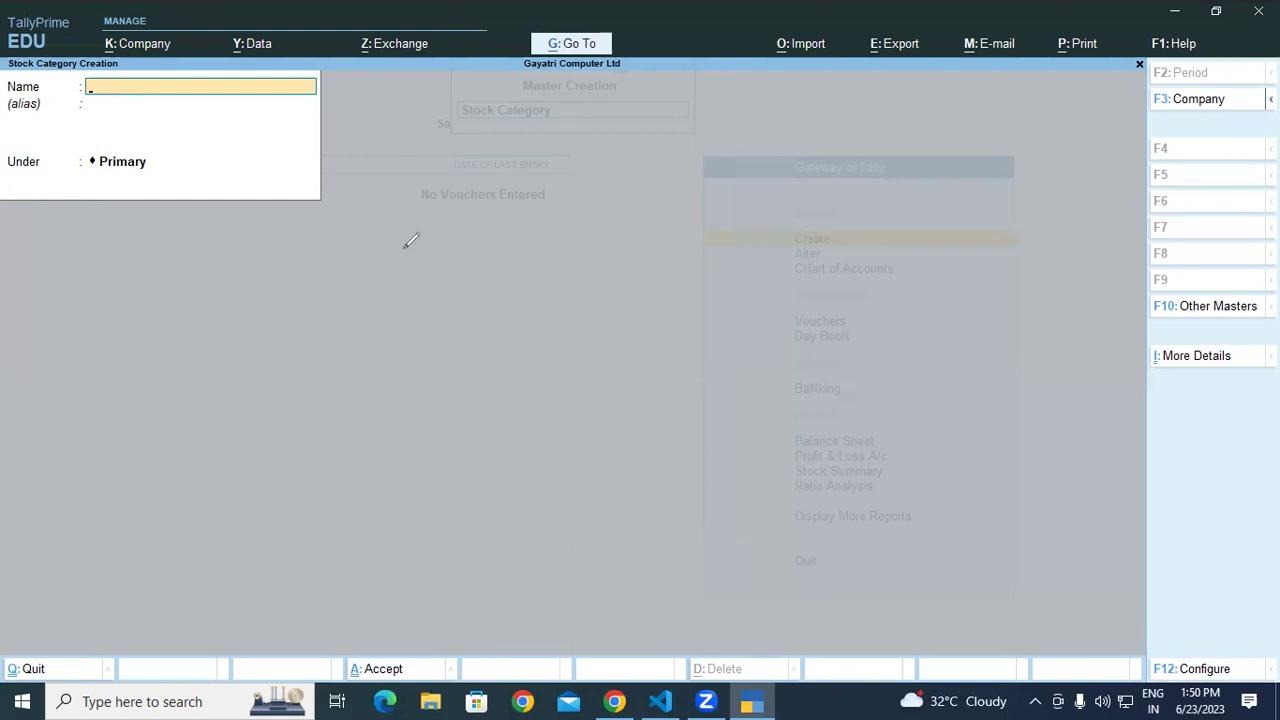
Mark the Stock Group, Stock Category, HSN Code, GST % and Godown/Location column headings in the PDF table.
key("alt+Tab")
mouse_move(486, 210)
left_mouse_down()
mouse_move(452, 250)
mouse_move(525, 255)
mouse_move(531, 246)
mouse_move(484, 208)
left_mouse_up()
mouse_move(603, 205)
left_mouse_down()
mouse_move(578, 245)
mouse_move(636, 251)
mouse_move(612, 204)
mouse_move(592, 210)
left_mouse_up()
mouse_move(683, 204)
left_mouse_down()
mouse_move(640, 226)
mouse_move(690, 250)
mouse_move(688, 212)
mouse_move(668, 202)
left_mouse_up()
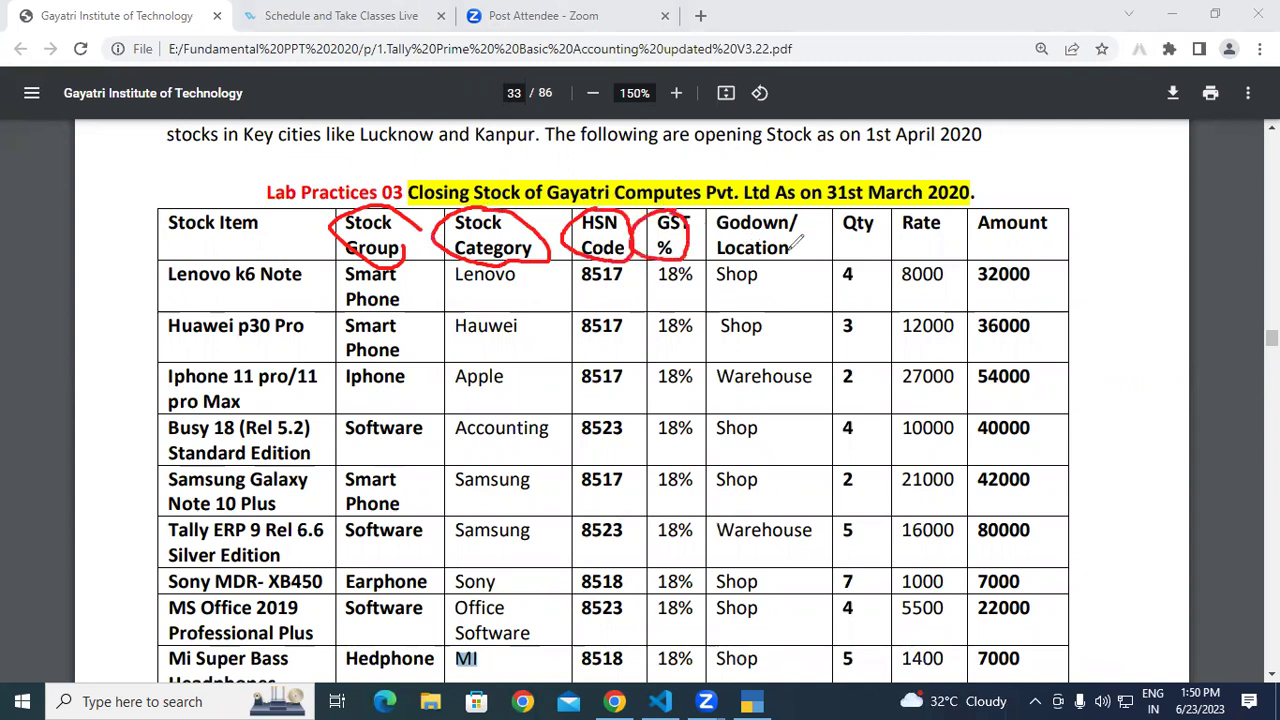
mouse_move(800, 216)
left_mouse_down()
mouse_move(748, 200)
mouse_move(716, 225)
mouse_move(748, 258)
mouse_move(796, 250)
mouse_move(800, 215)
left_mouse_up()
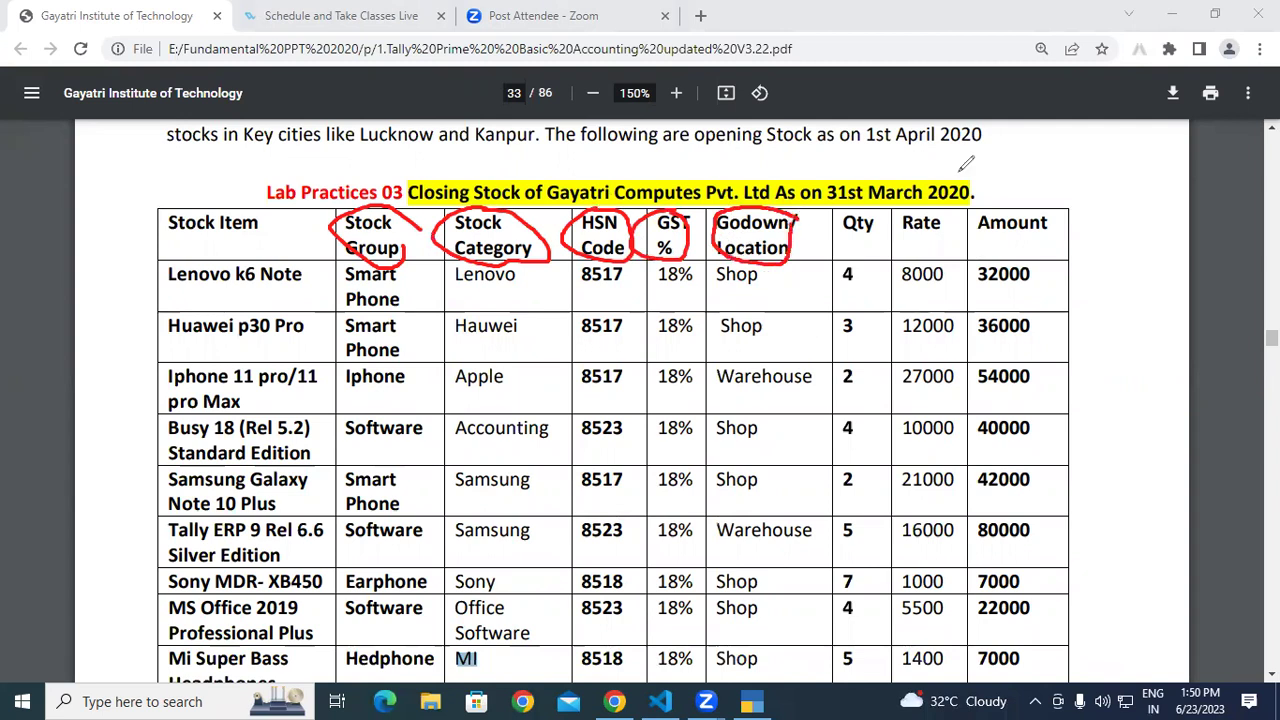
Clear the marks on the PDF, switch back to TallyPrime and leave stock category creation for the Gateway of Tally.
key("Escape")
left_click(742, 702)
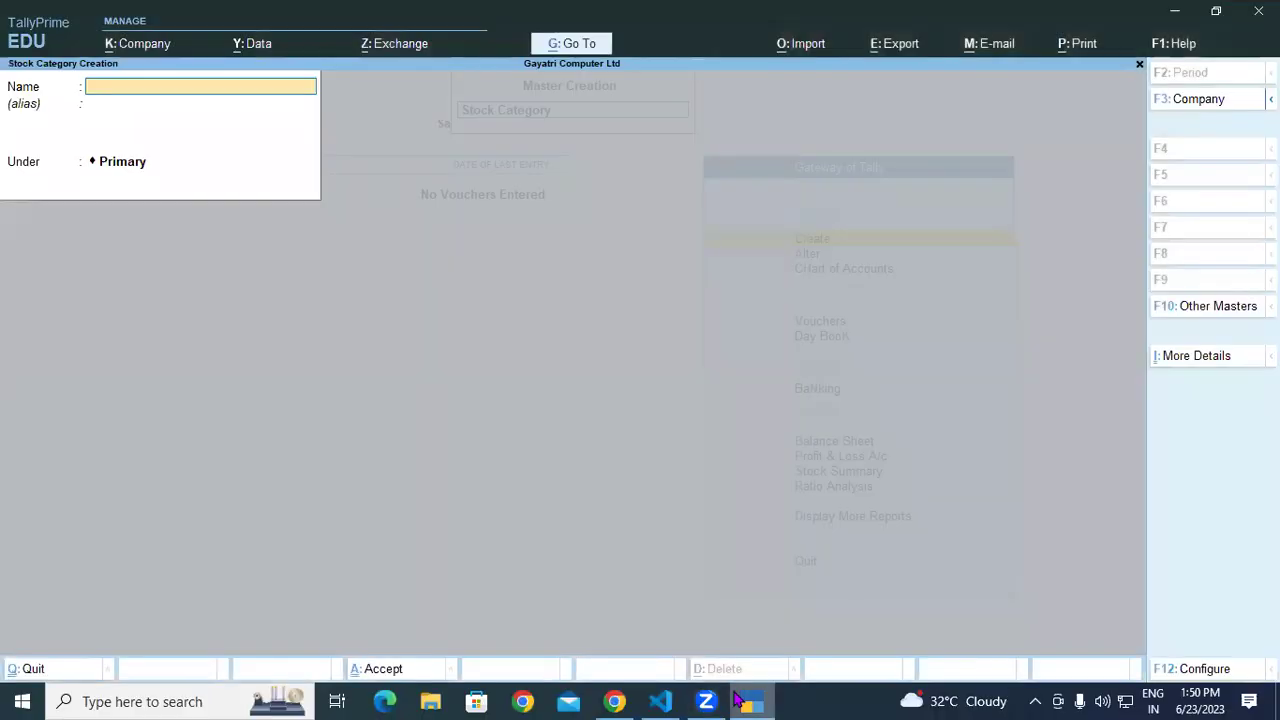
key("Escape")
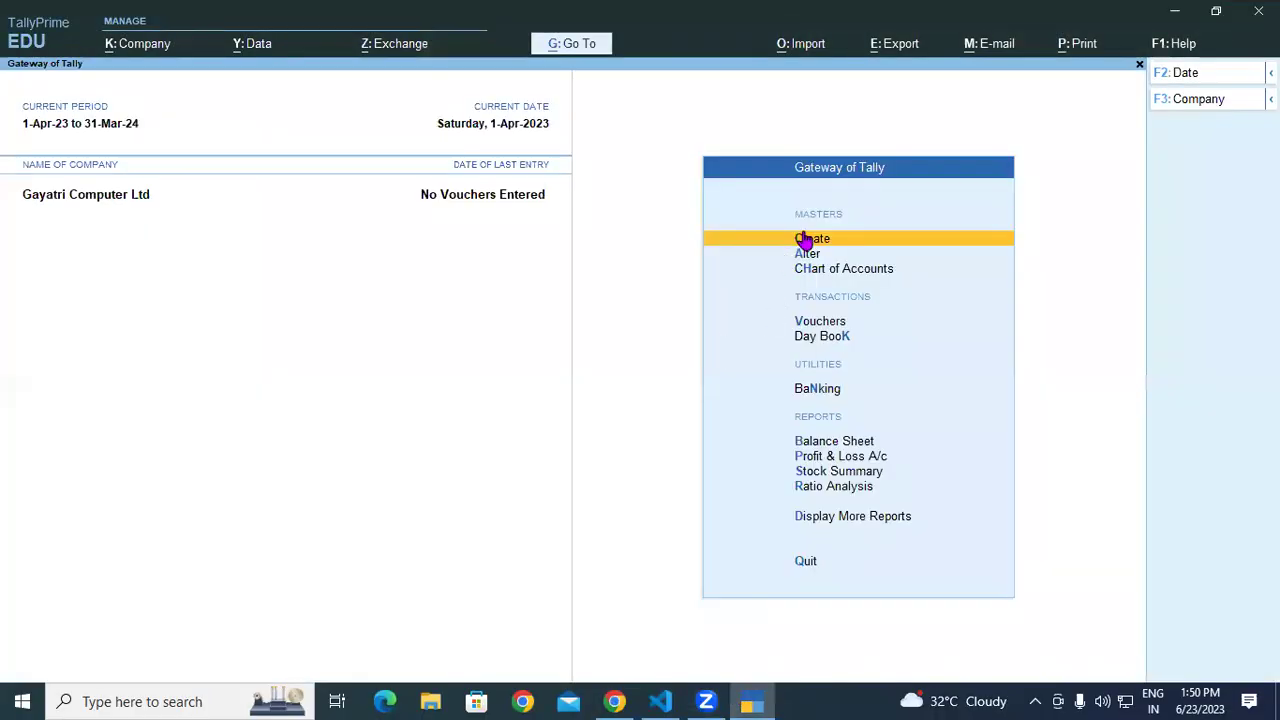
Alter the default Main Location godown, renaming it Shop and keeping it under Primary.
left_click(801, 243)
left_click(456, 342)
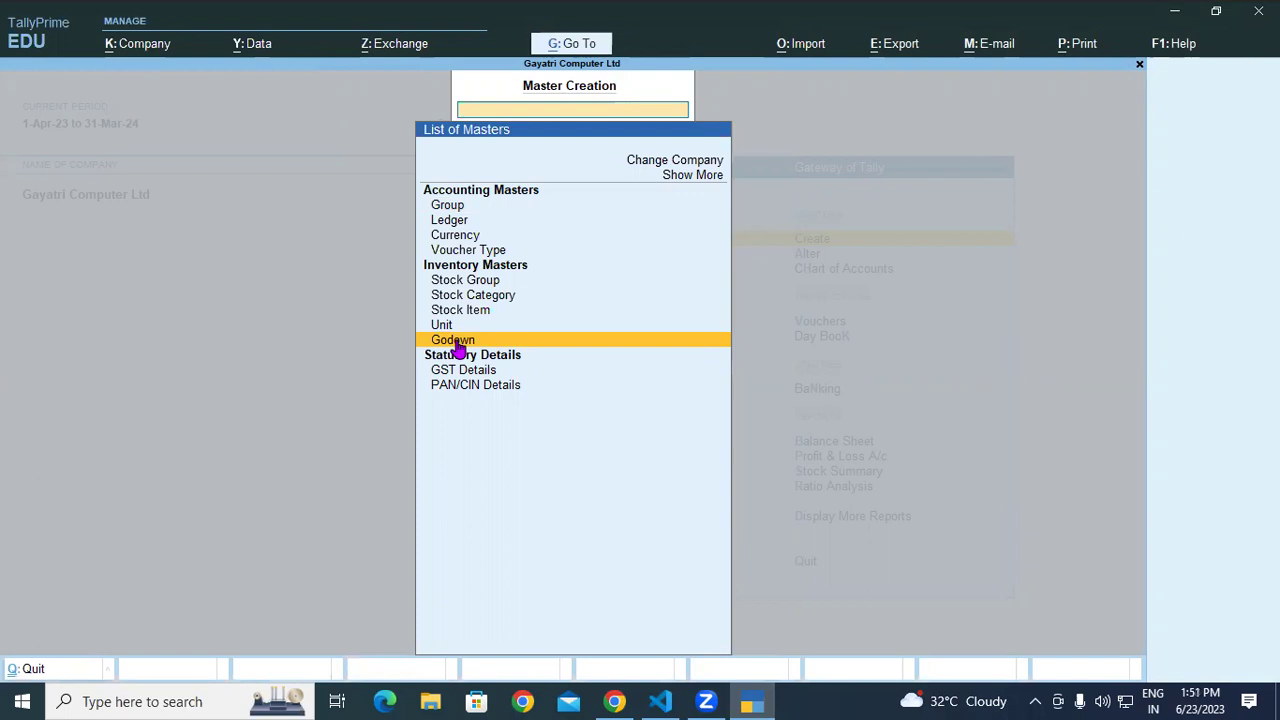
left_click(453, 340)
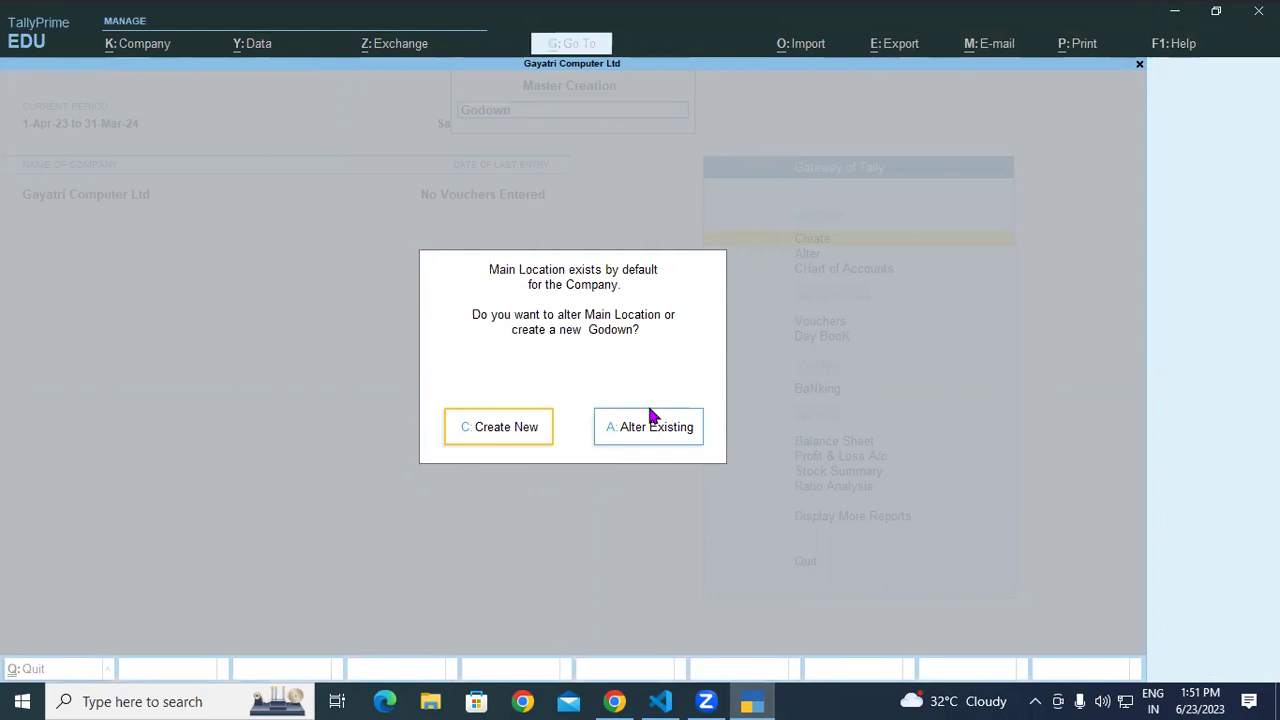
left_click(651, 428)
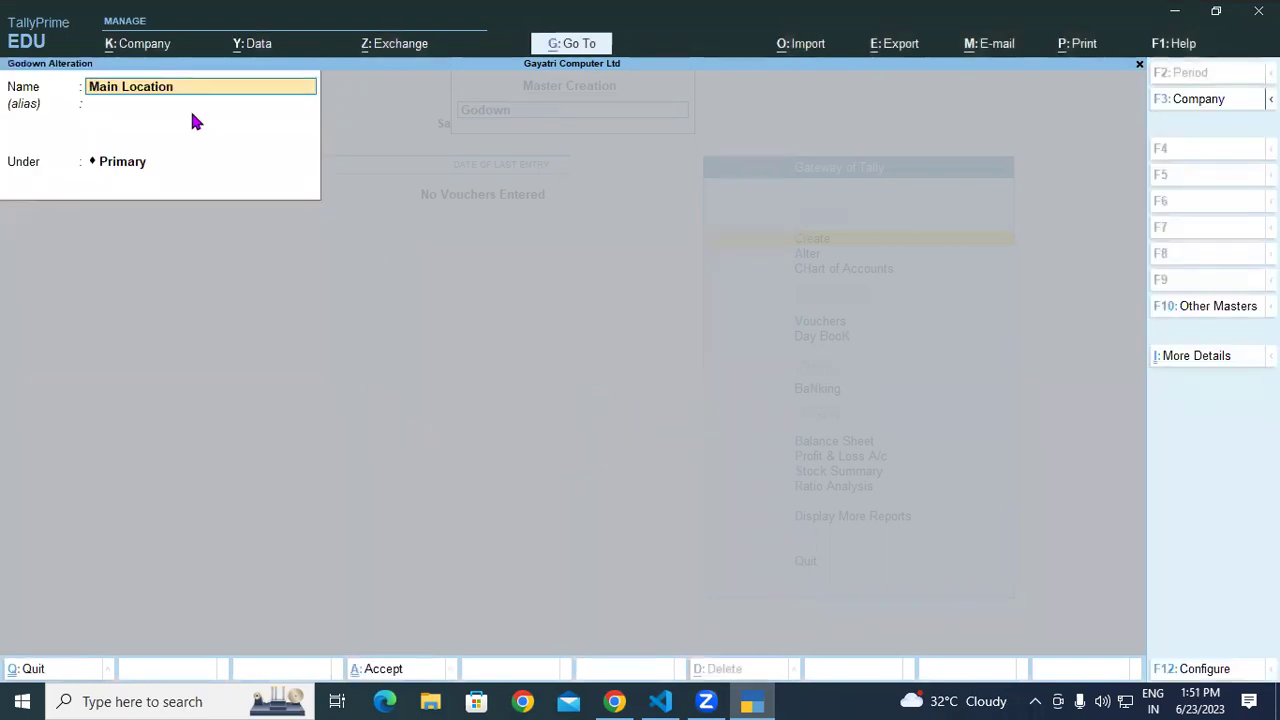
type("Shop")
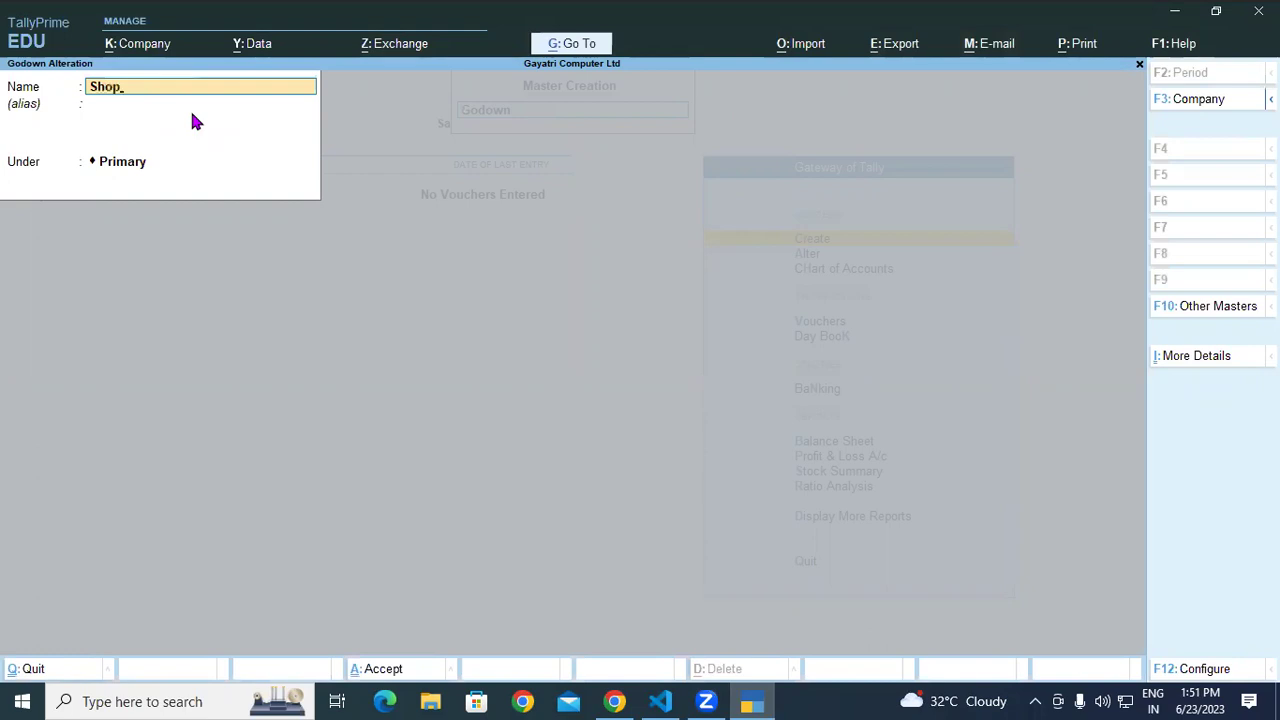
key("Return")
key("Return")
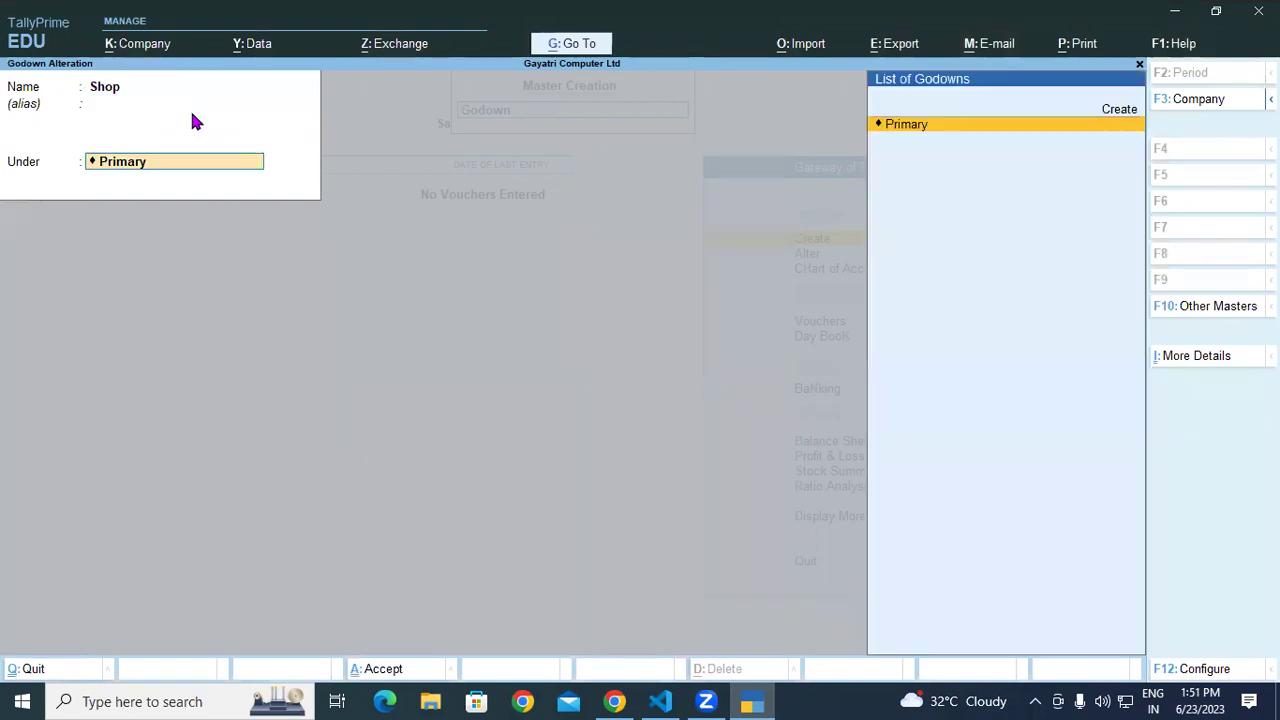
key("Return")
key("Return")
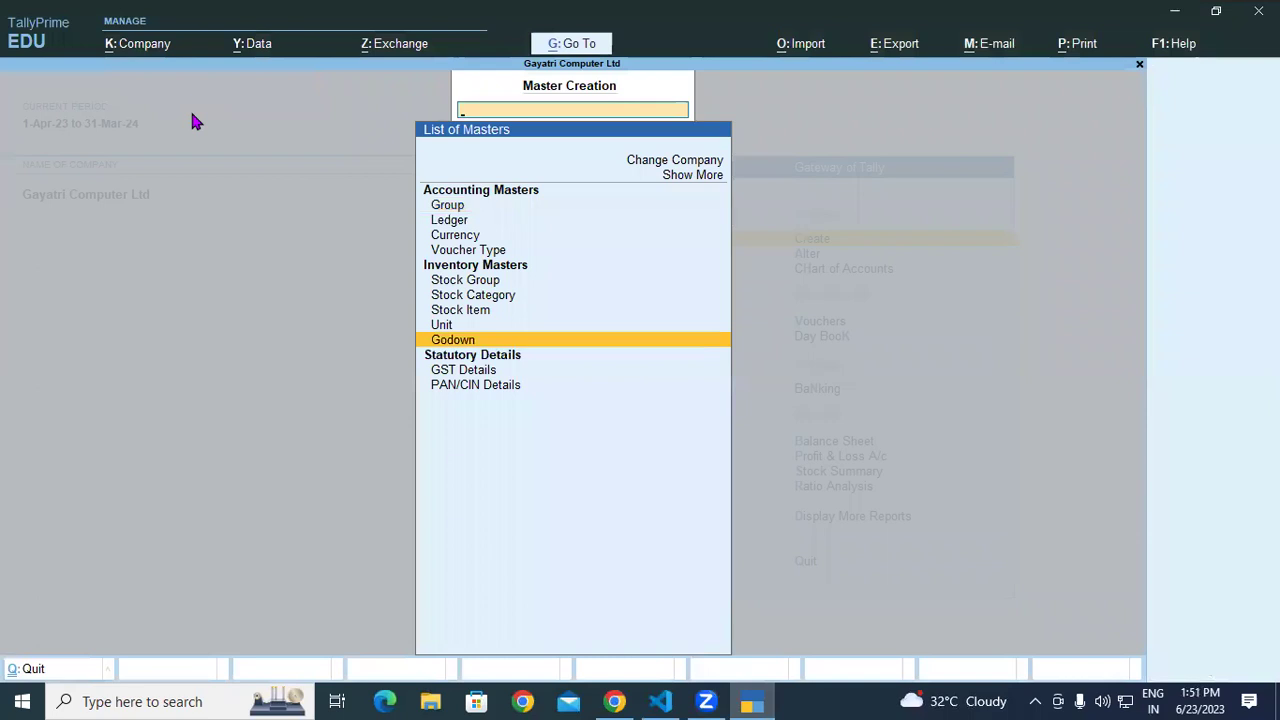
left_click(443, 342)
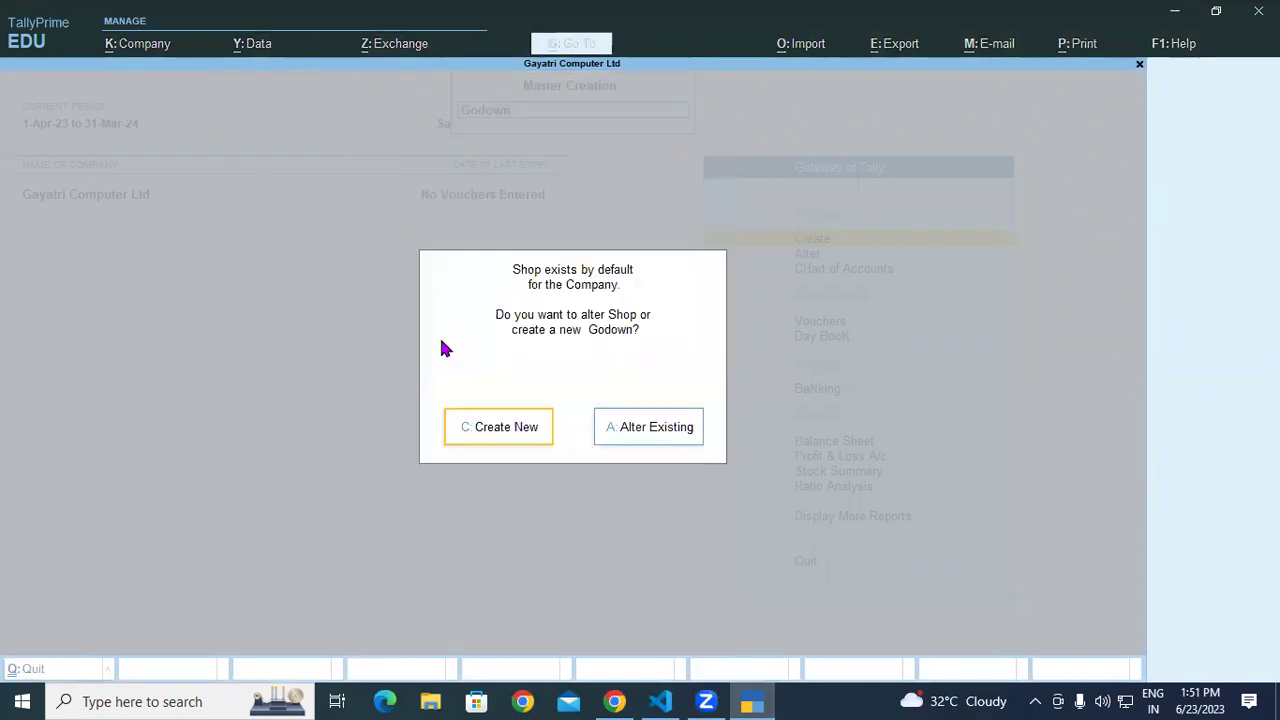
left_click(676, 432)
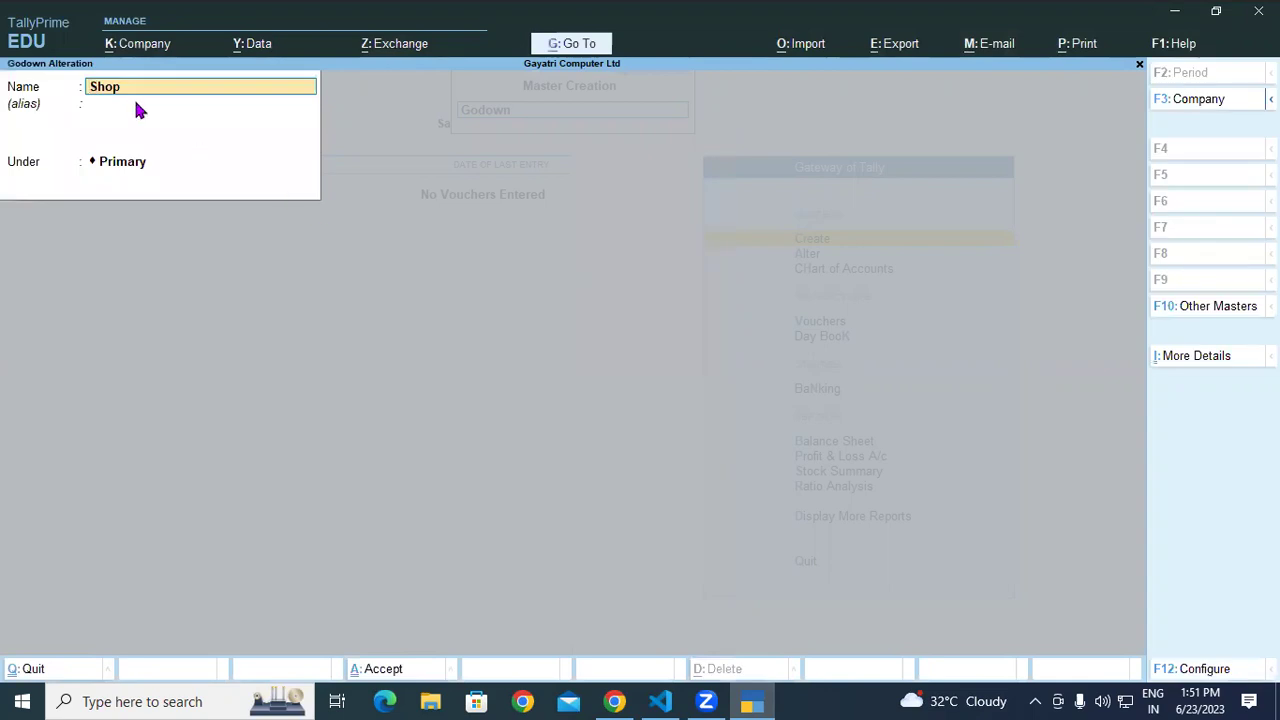
key("BackSpace")
key("Escape")
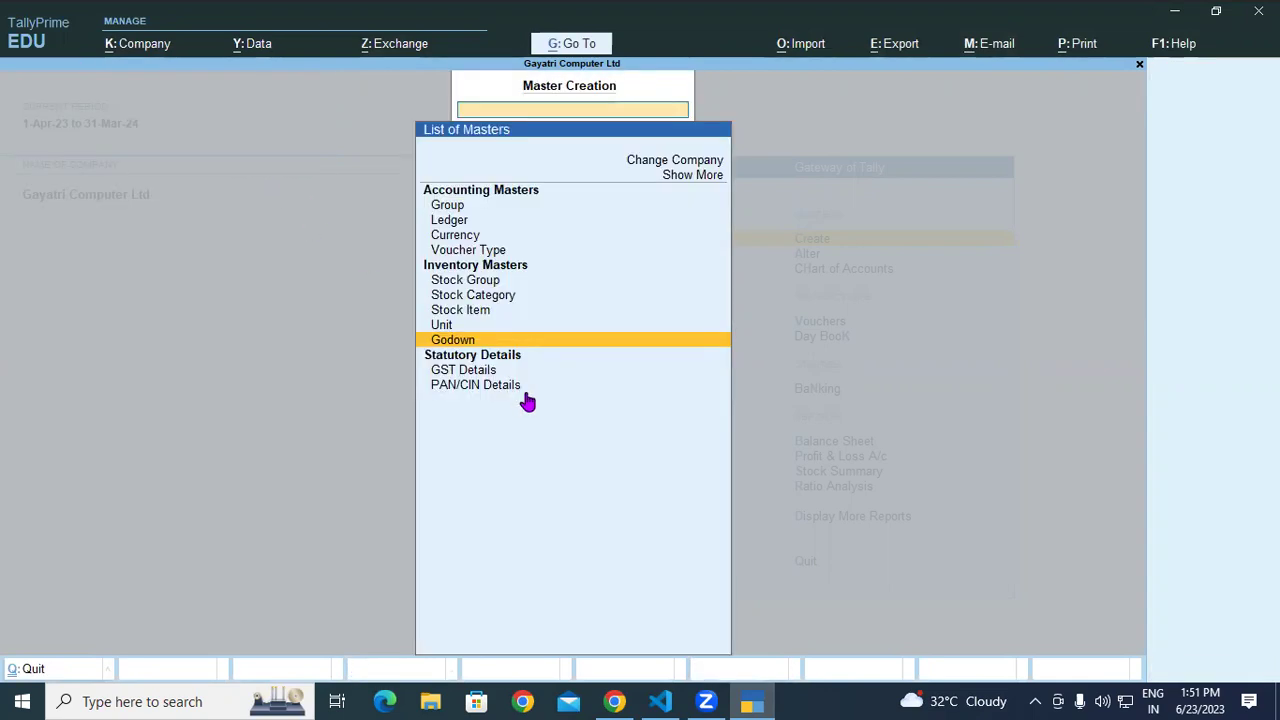
Create a godown named Warehouse under Primary, copying the name from the PDF's Iphone 11 pro row.
left_click(476, 345)
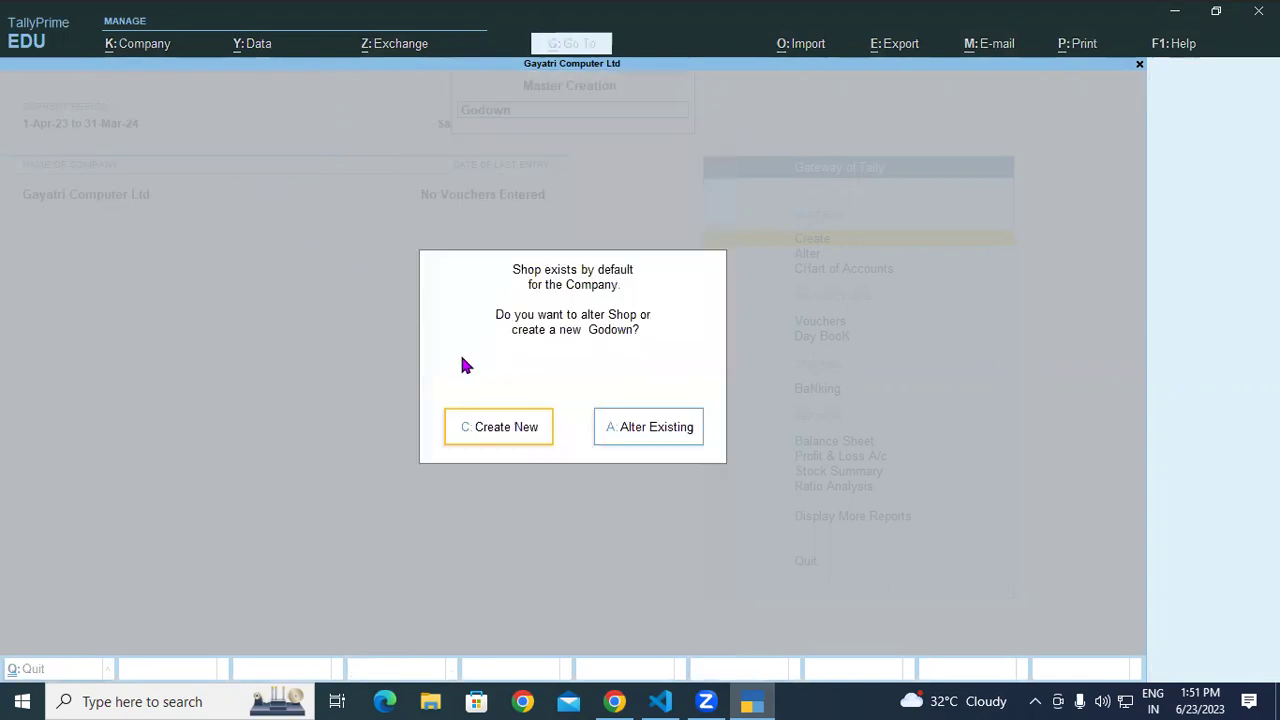
left_click(484, 432)
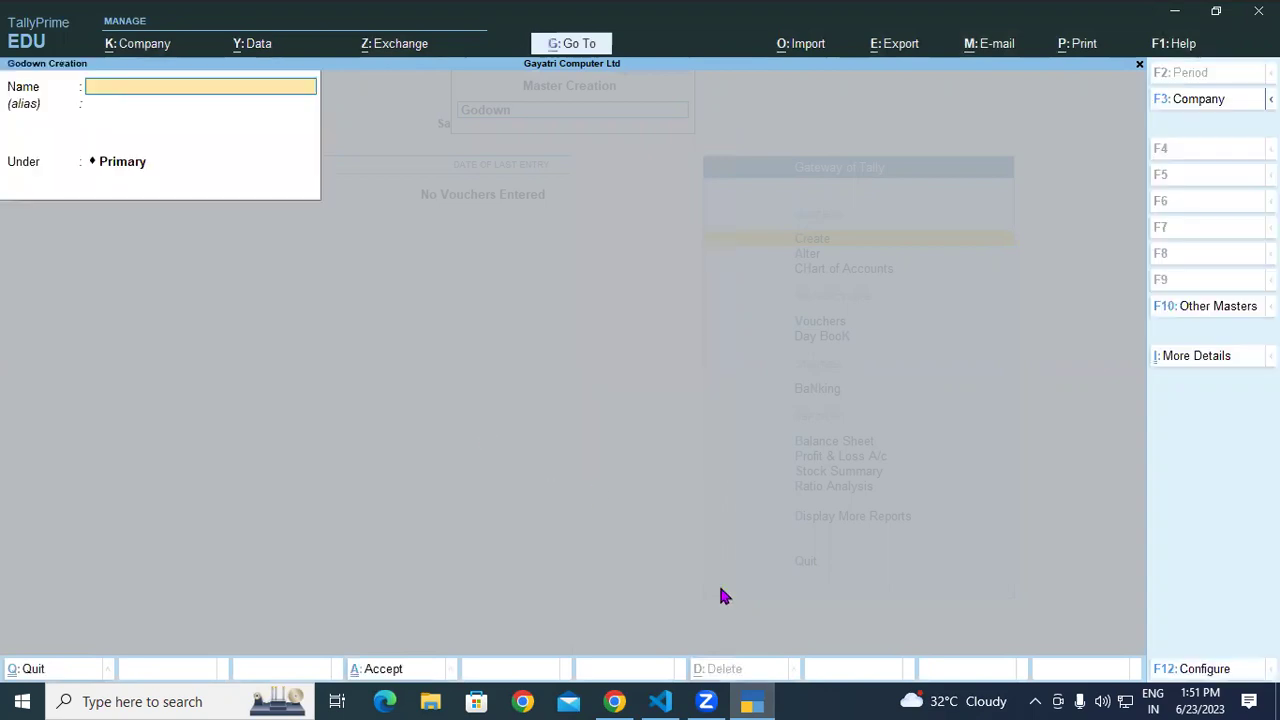
left_click(610, 695)
left_click_drag(722, 392, 811, 376)
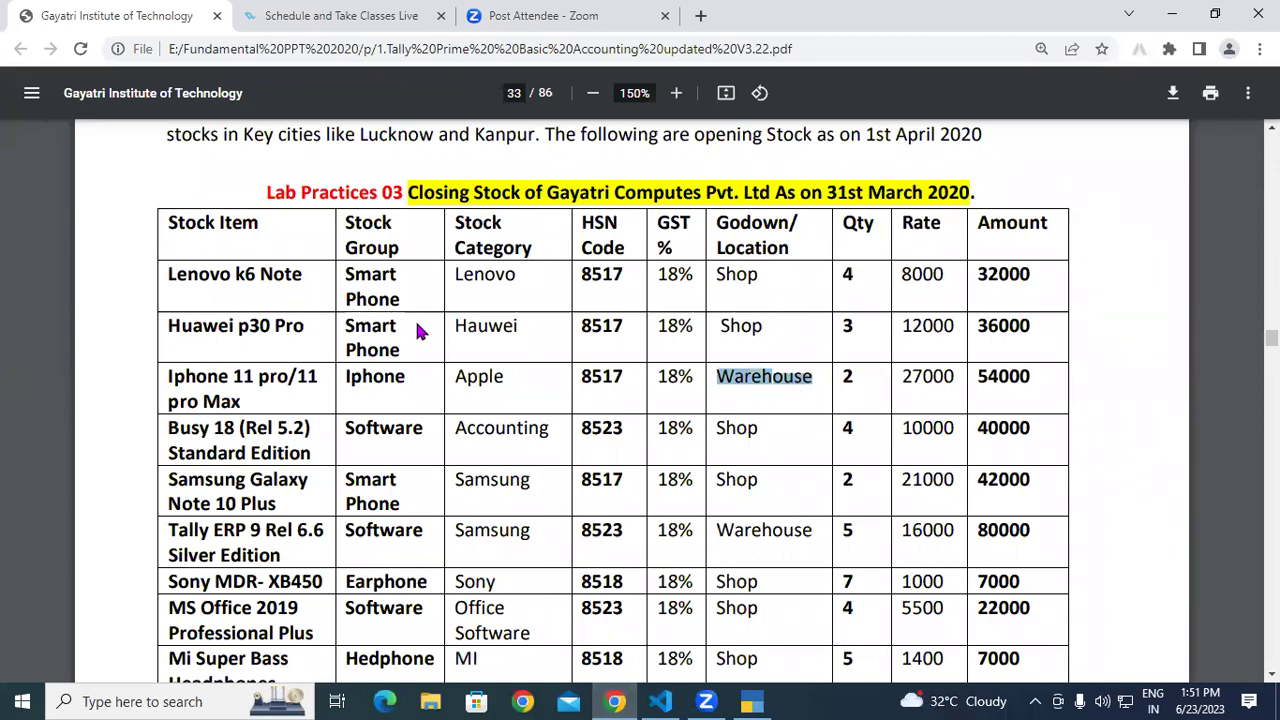
key("alt+Tab")
key("Return")
key("Return")
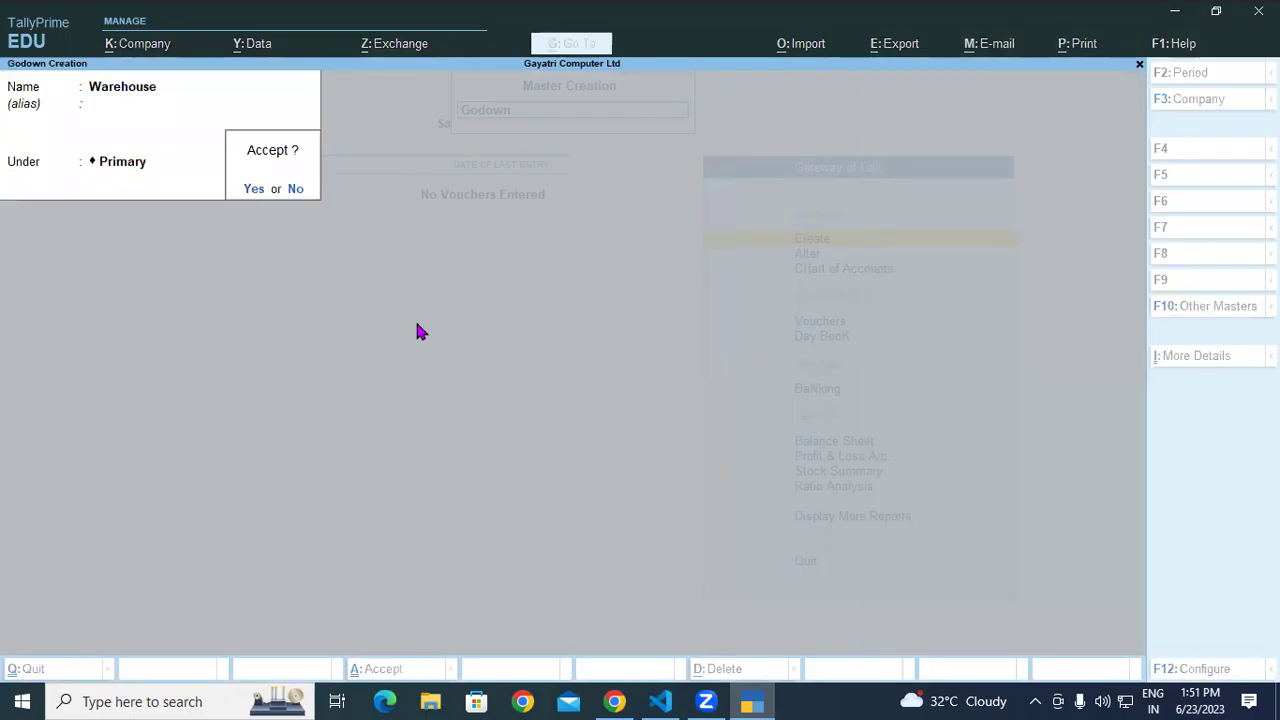
key("Return")
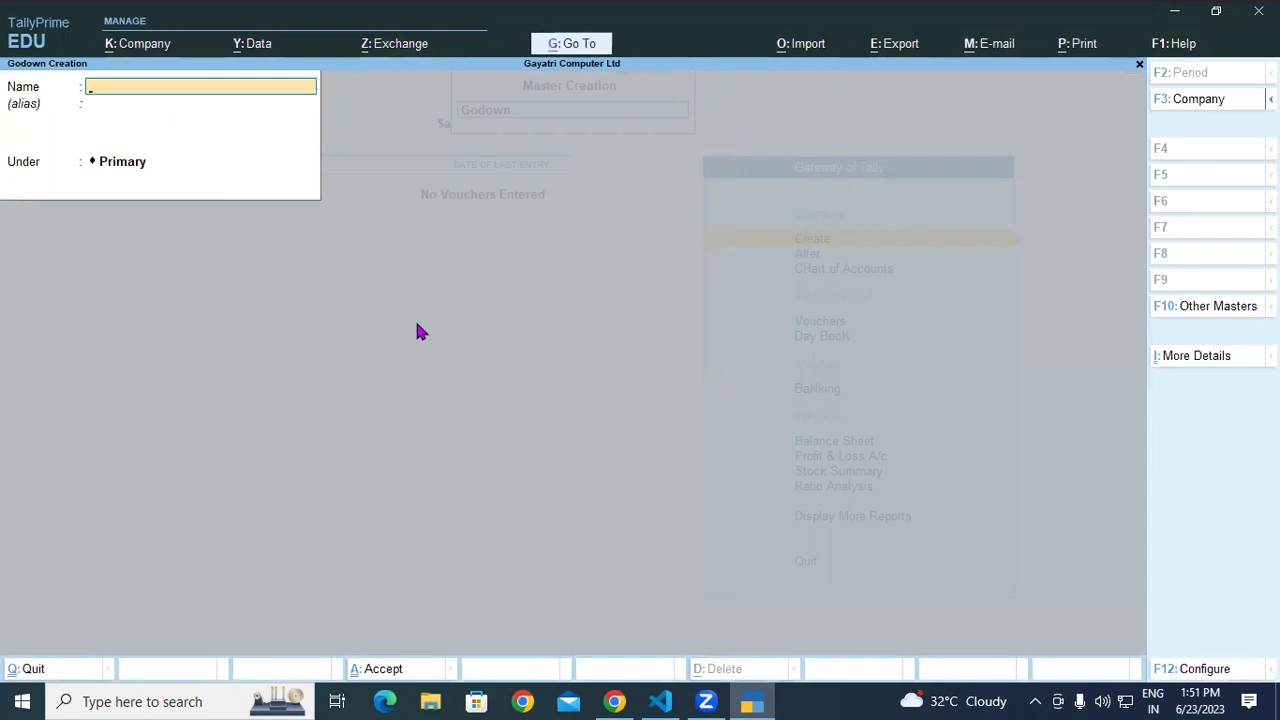
key("Escape")
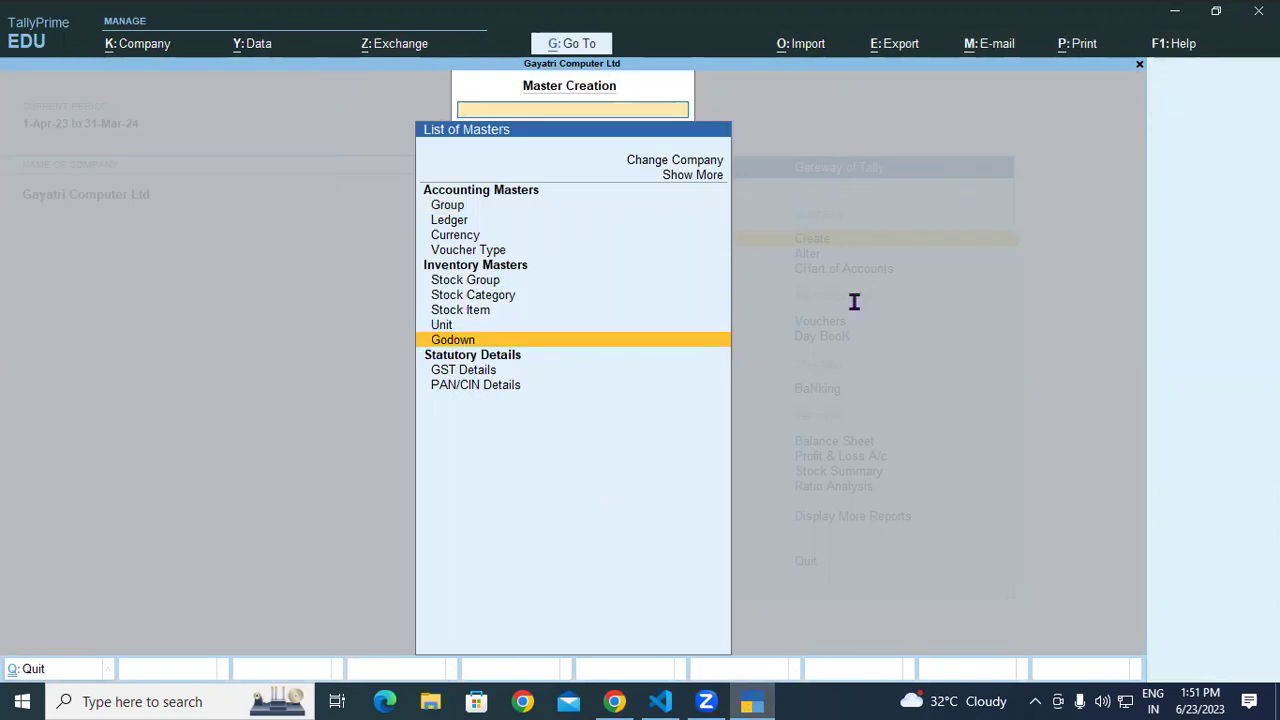
After checking the PDF's Qty column, start a Simple unit with the symbol pcs and the unit quantity code PCS-PIECES.
key("alt+Tab")
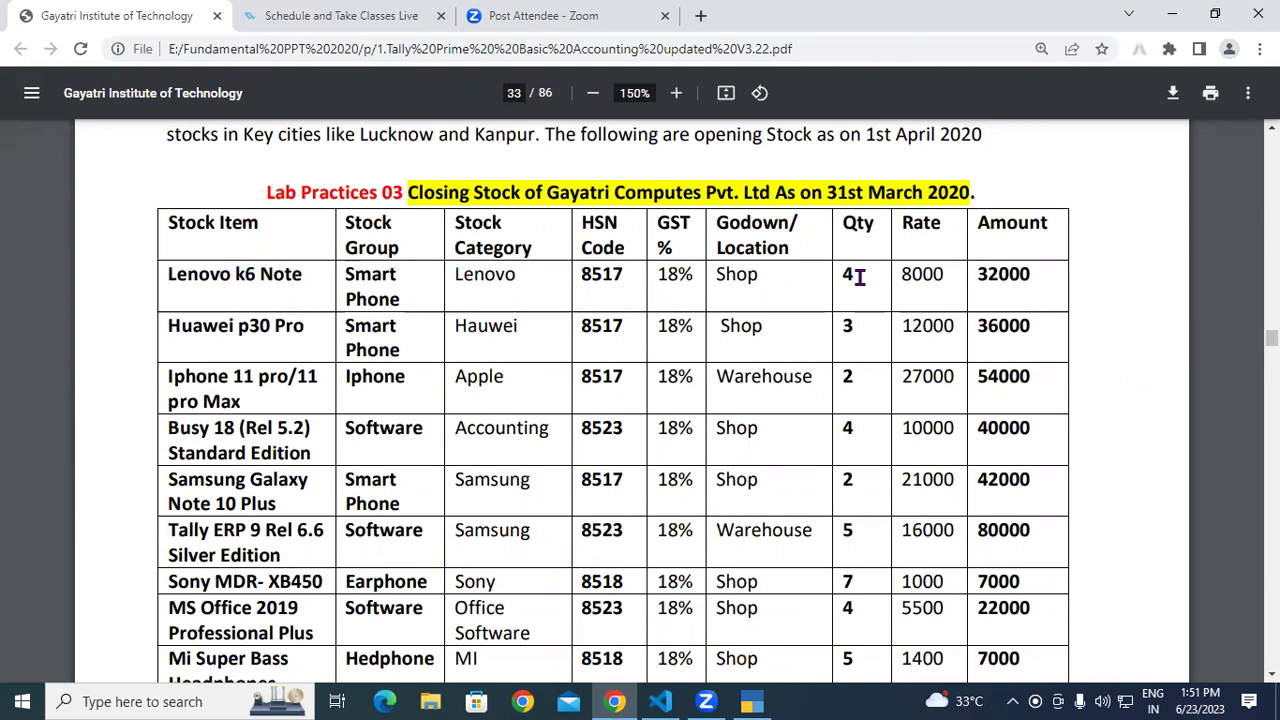
left_click(755, 700)
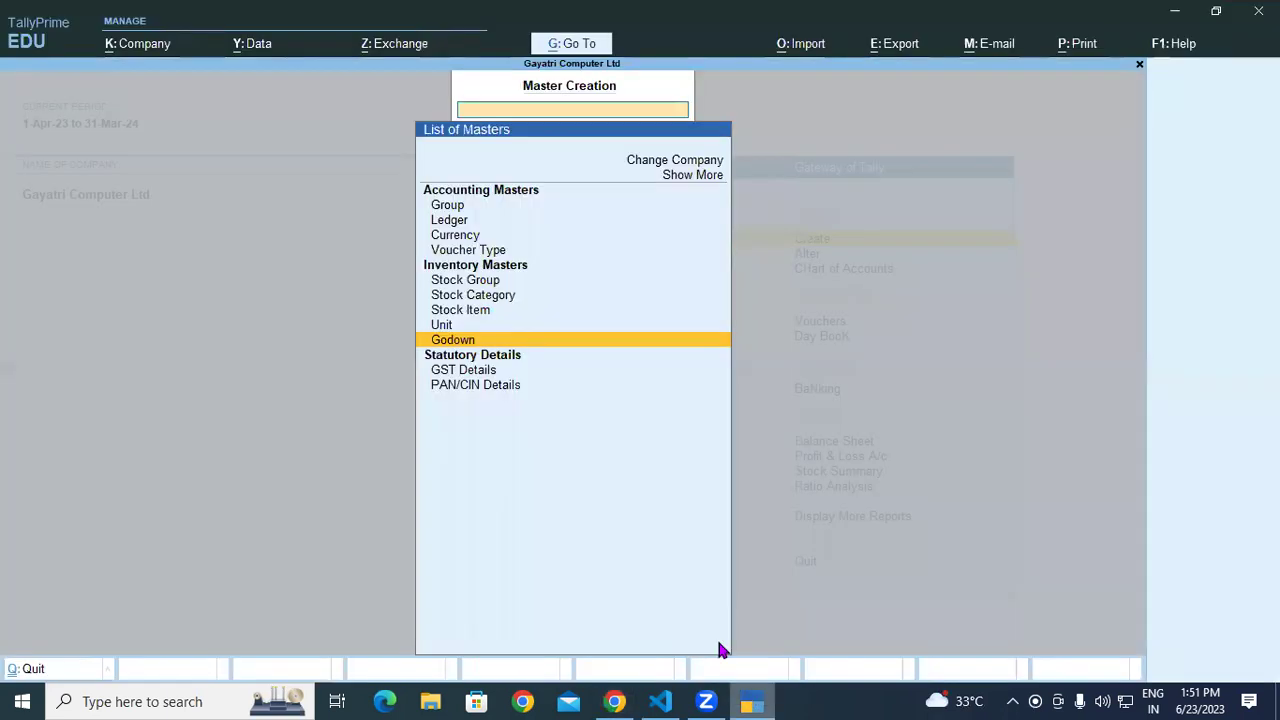
key("Up")
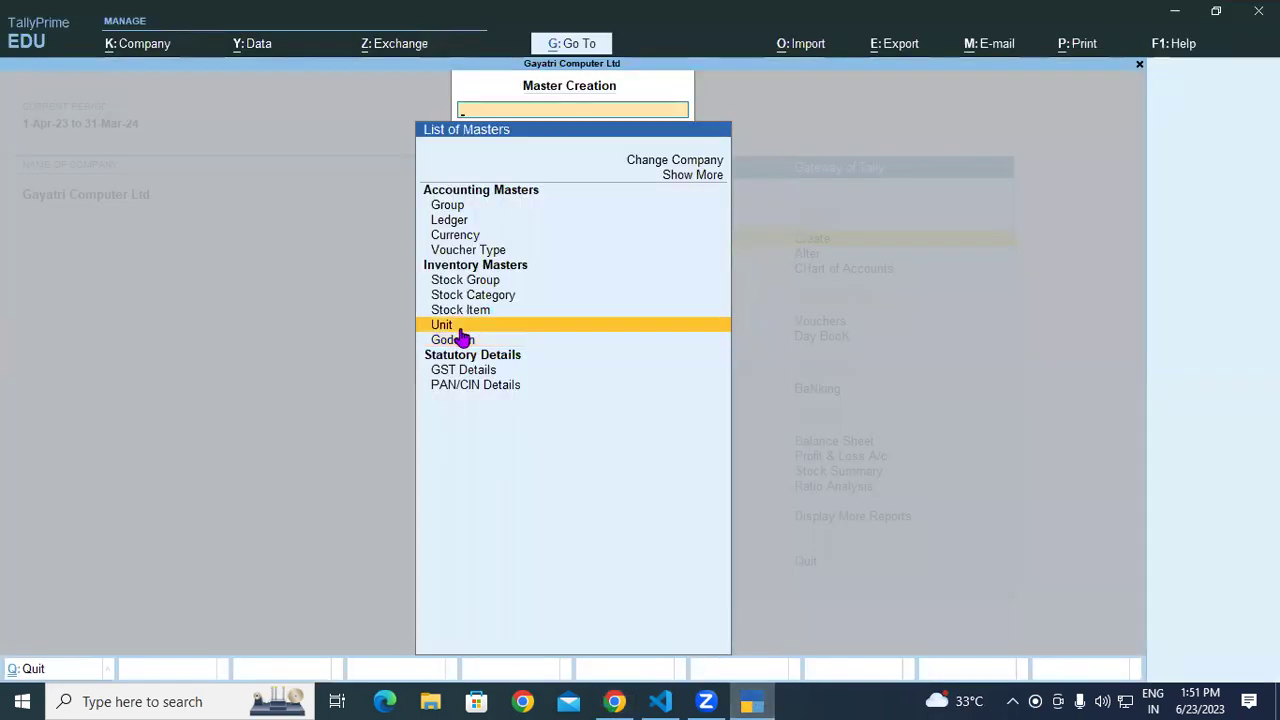
key("Return")
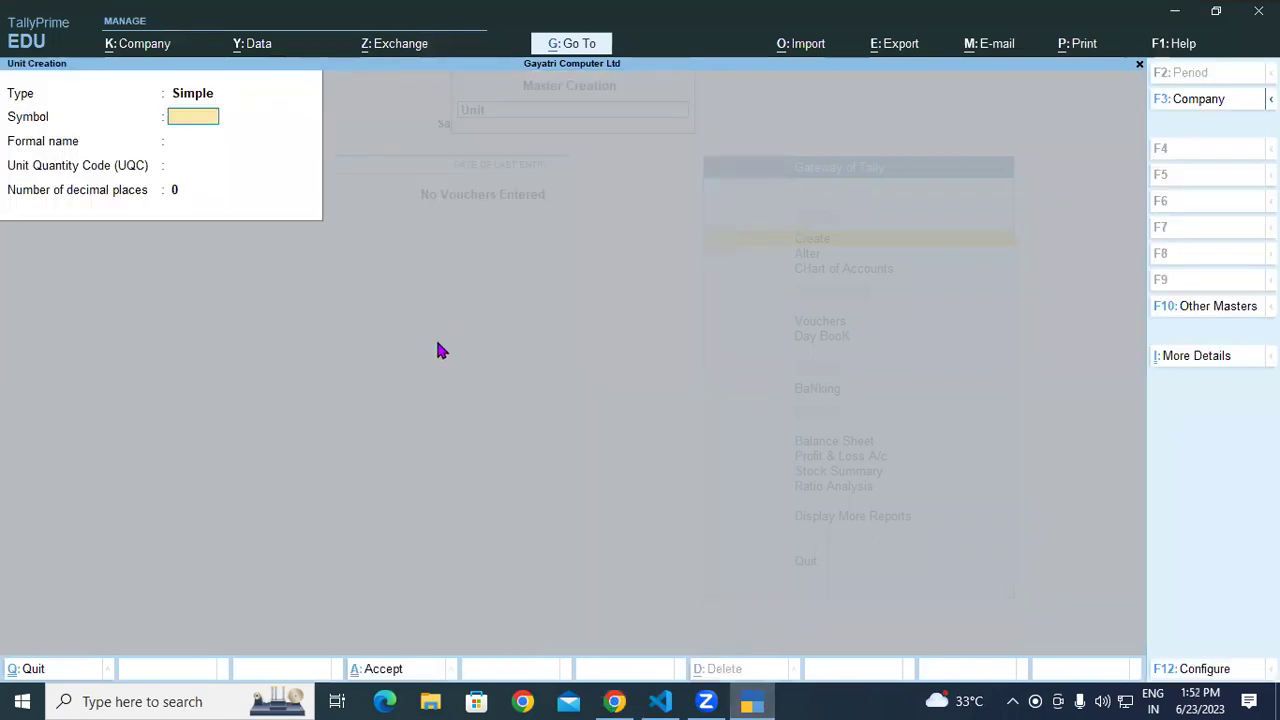
left_click(179, 95)
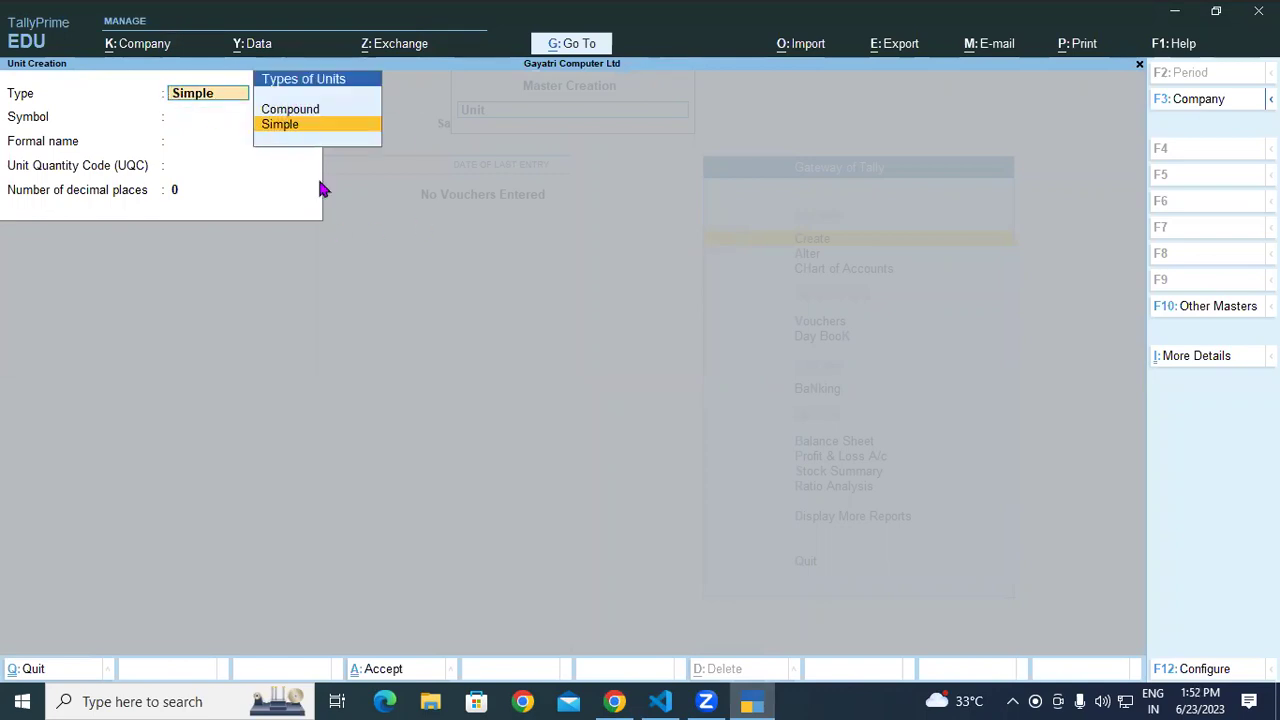
left_click(295, 131)
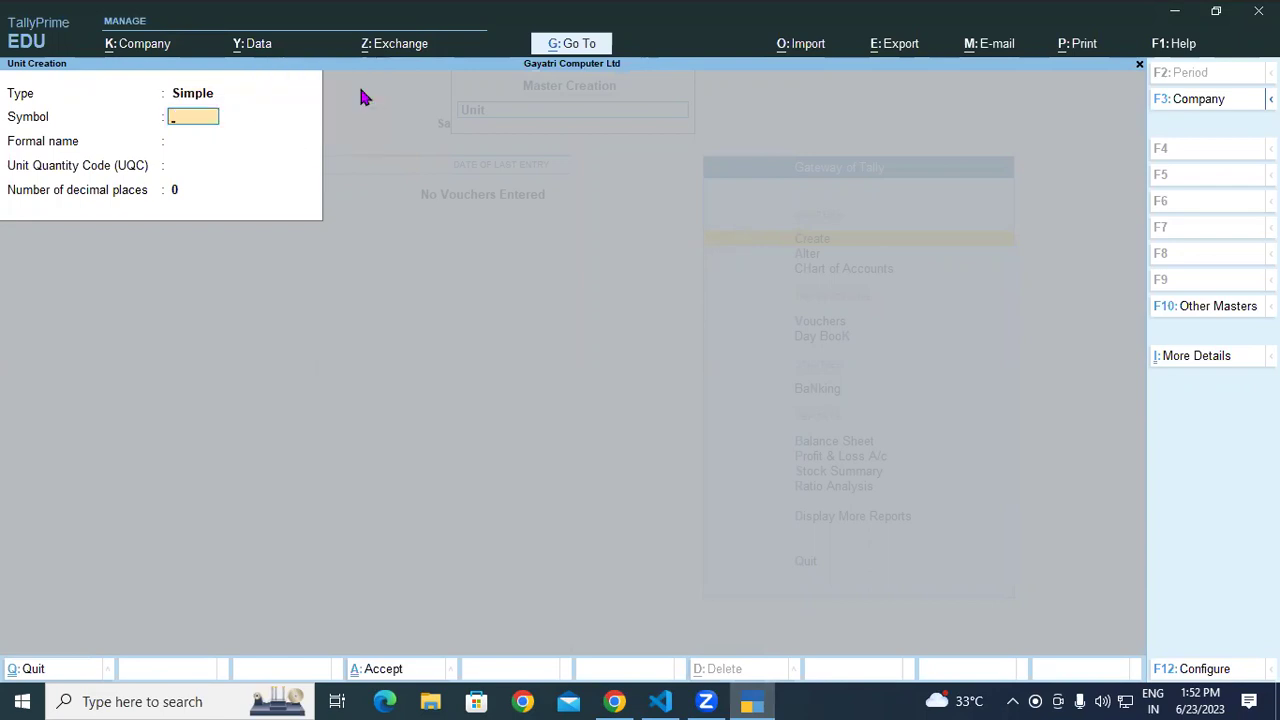
type("pcs")
key("Return")
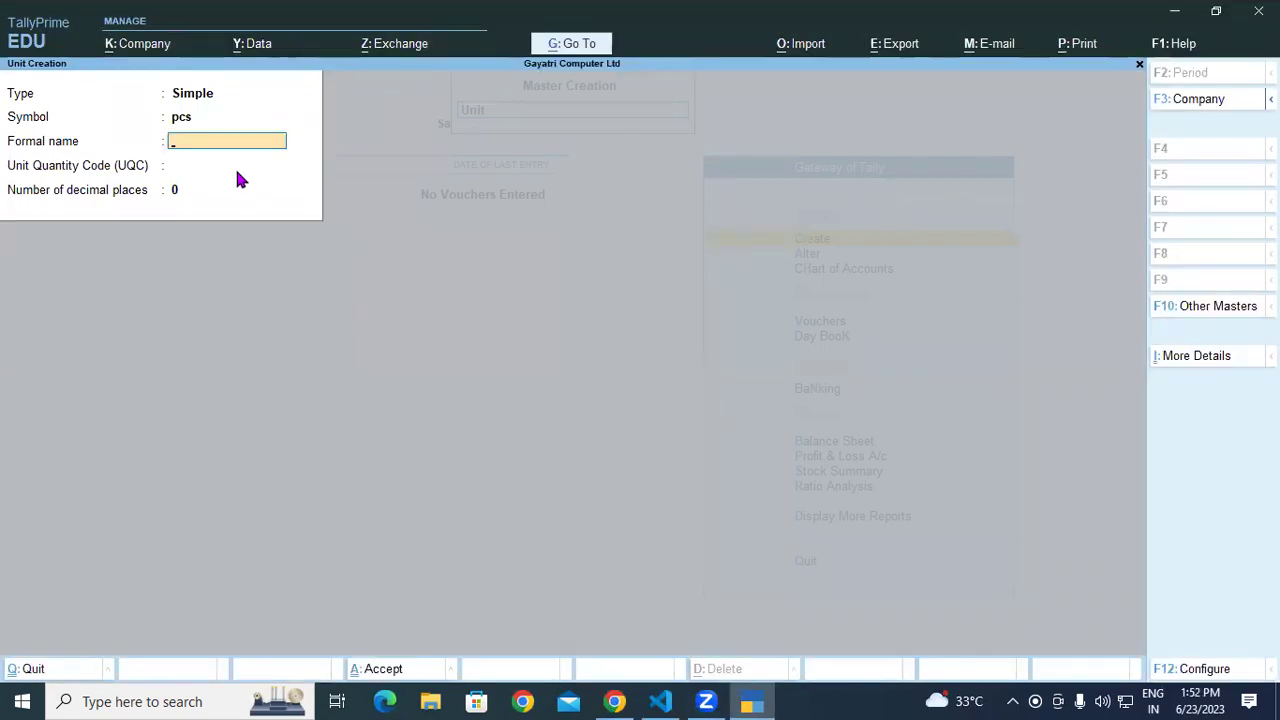
key("Return")
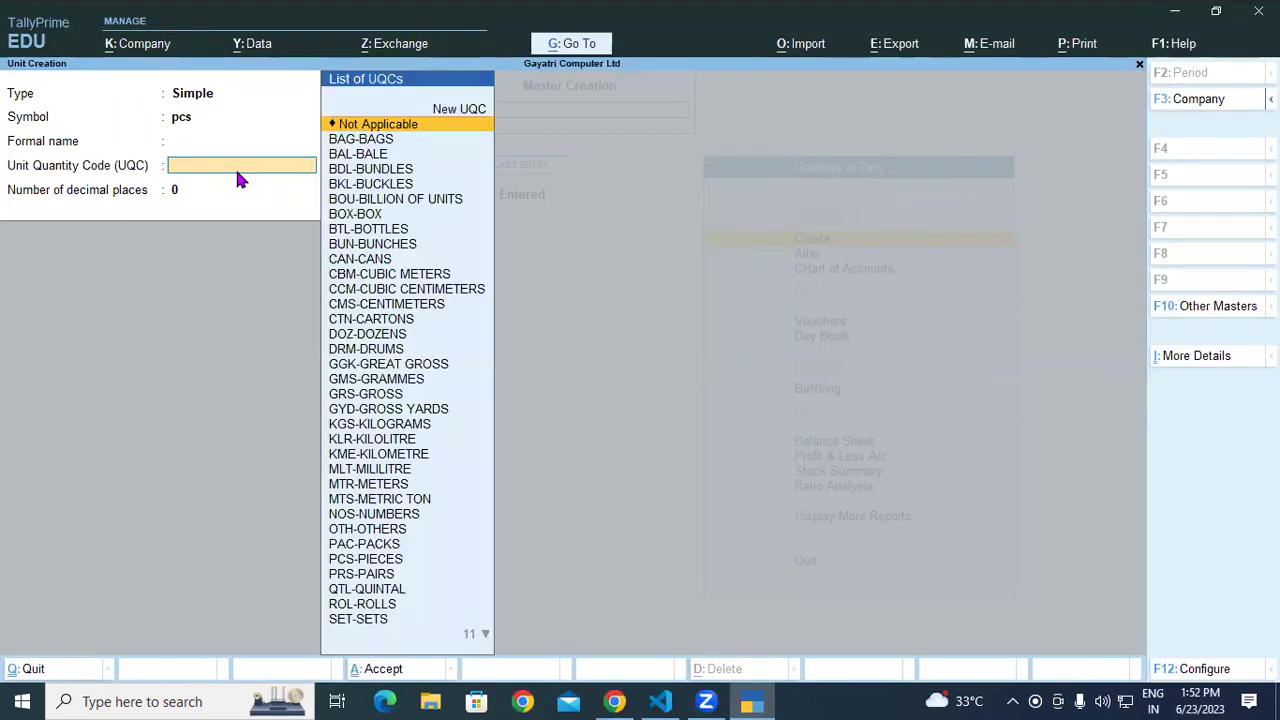
type("pcs")
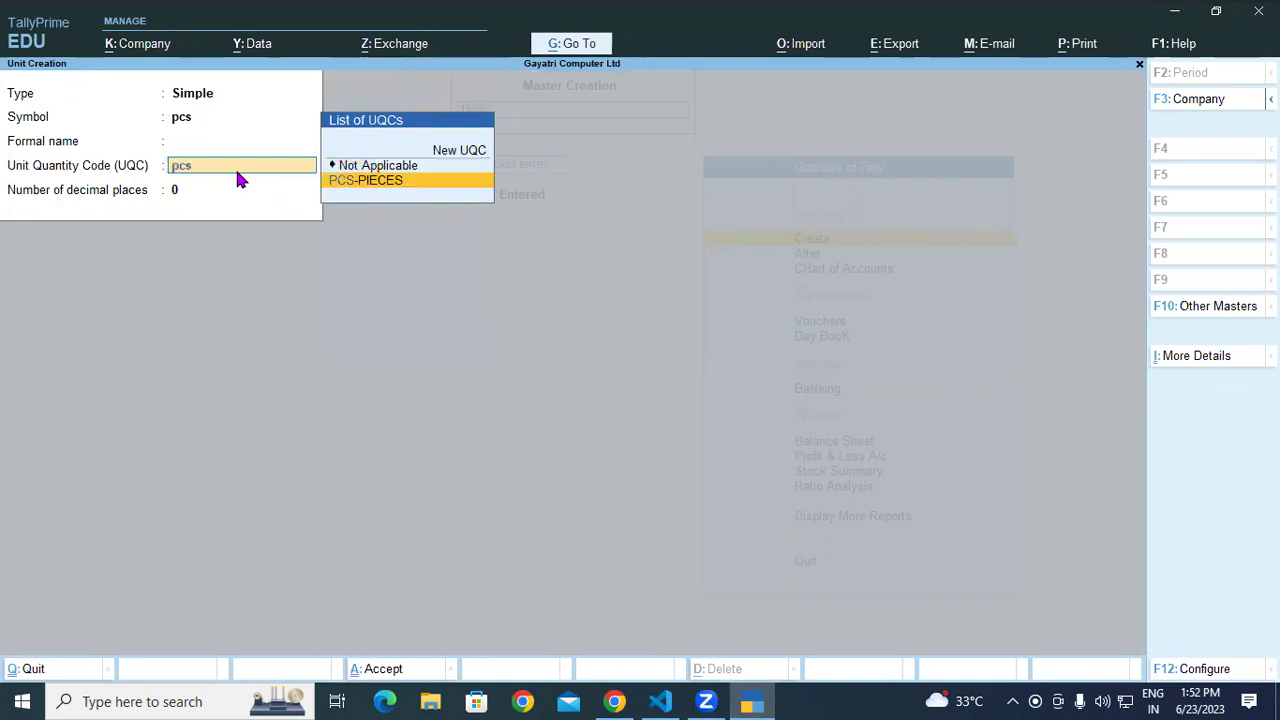
left_click(362, 181)
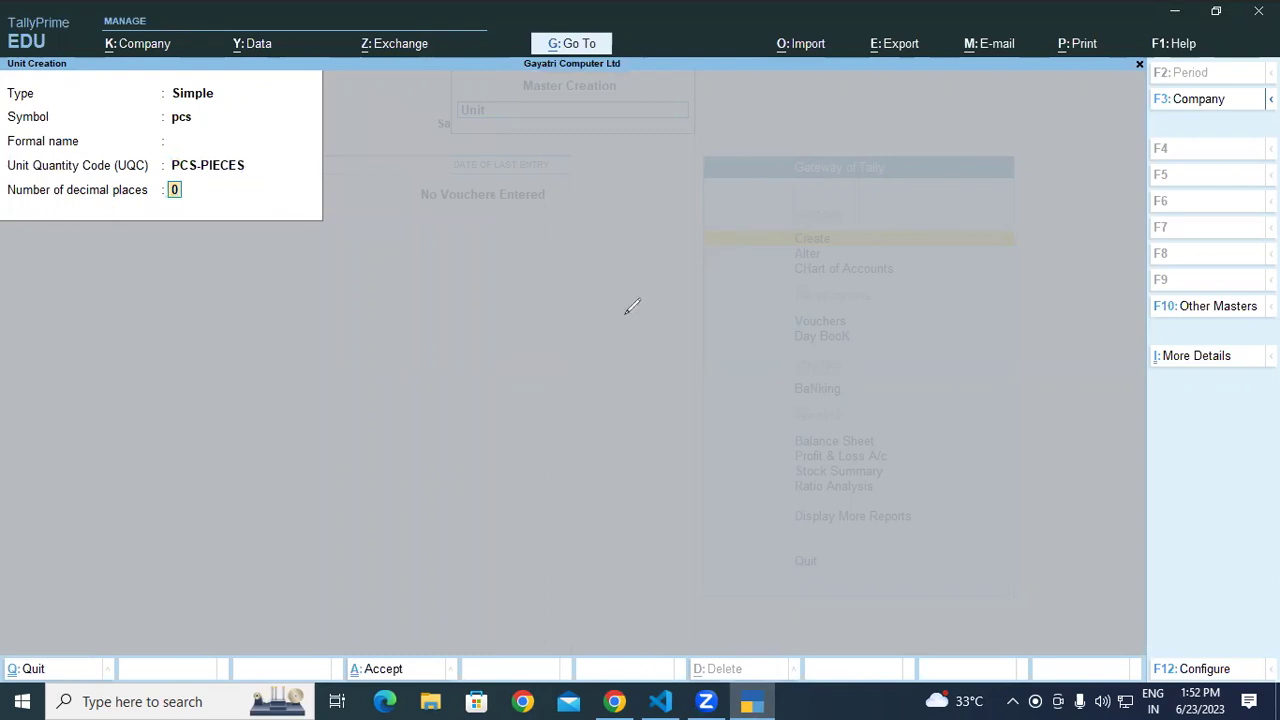
Illustrate the decimal places setting by writing 1, 1.0 and 1.00 on the screen, and clear the marks.
left_click_drag(622, 305, 622, 347)
mouse_move(607, 347)
left_mouse_down()
mouse_move(677, 334)
mouse_move(666, 327)
left_mouse_up()
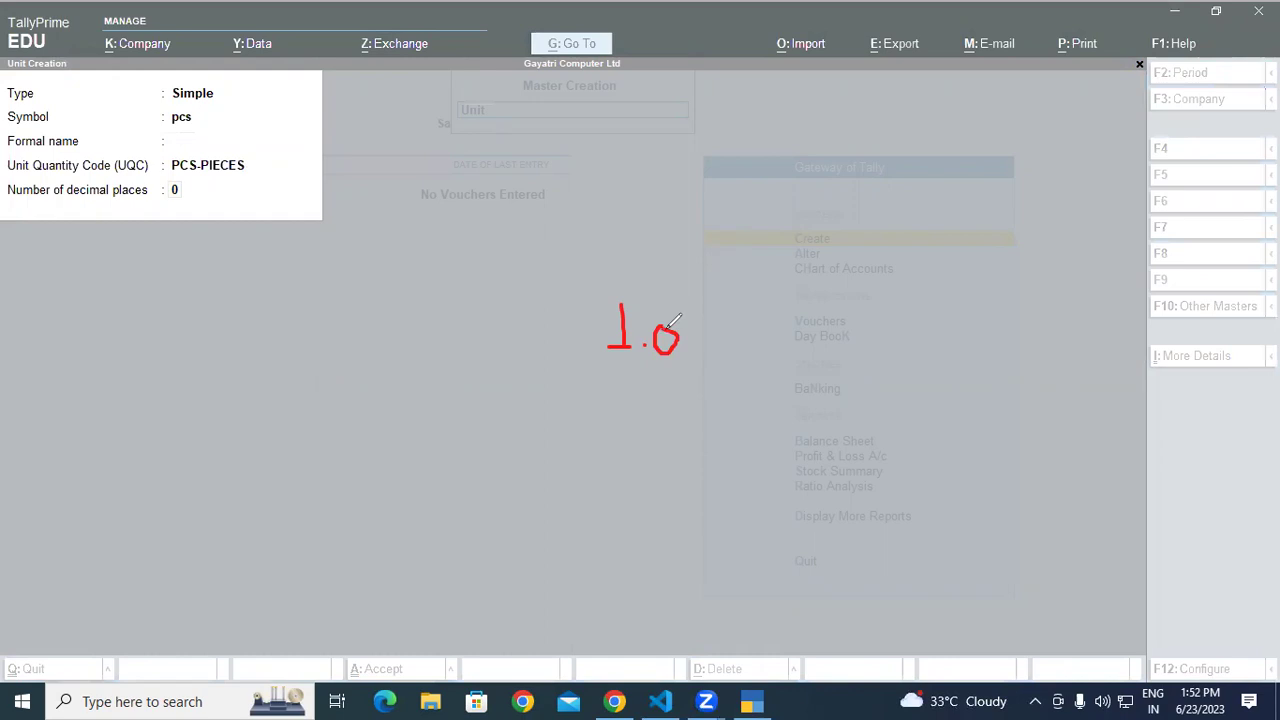
mouse_move(445, 301)
left_mouse_down()
mouse_move(449, 340)
mouse_move(470, 336)
left_mouse_up()
left_click(475, 331)
mouse_move(481, 331)
left_mouse_down()
mouse_move(484, 303)
mouse_move(527, 312)
mouse_move(510, 300)
left_mouse_up()
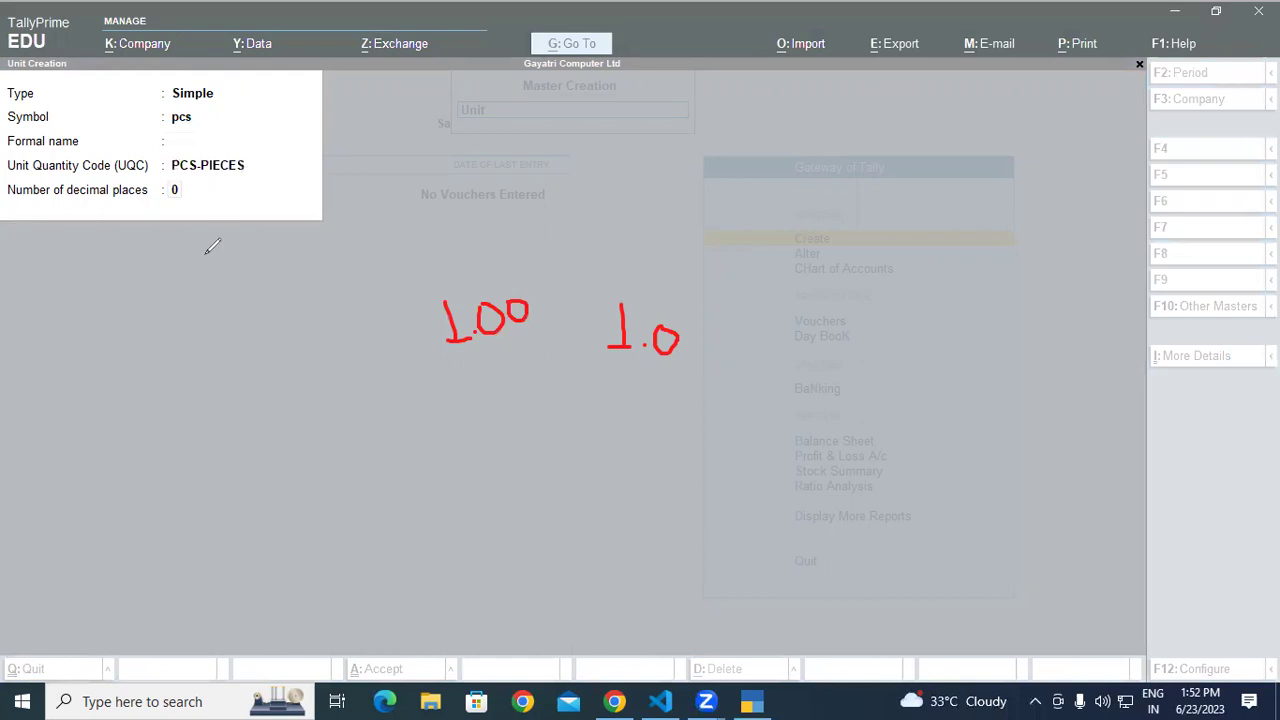
mouse_move(204, 258)
left_mouse_down()
mouse_move(210, 296)
mouse_move(225, 296)
left_mouse_up()
mouse_move(224, 228)
left_mouse_down()
mouse_move(165, 268)
mouse_move(250, 325)
mouse_move(232, 218)
mouse_move(185, 198)
left_mouse_up()
left_click(219, 394)
left_click_drag(219, 395, 224, 437)
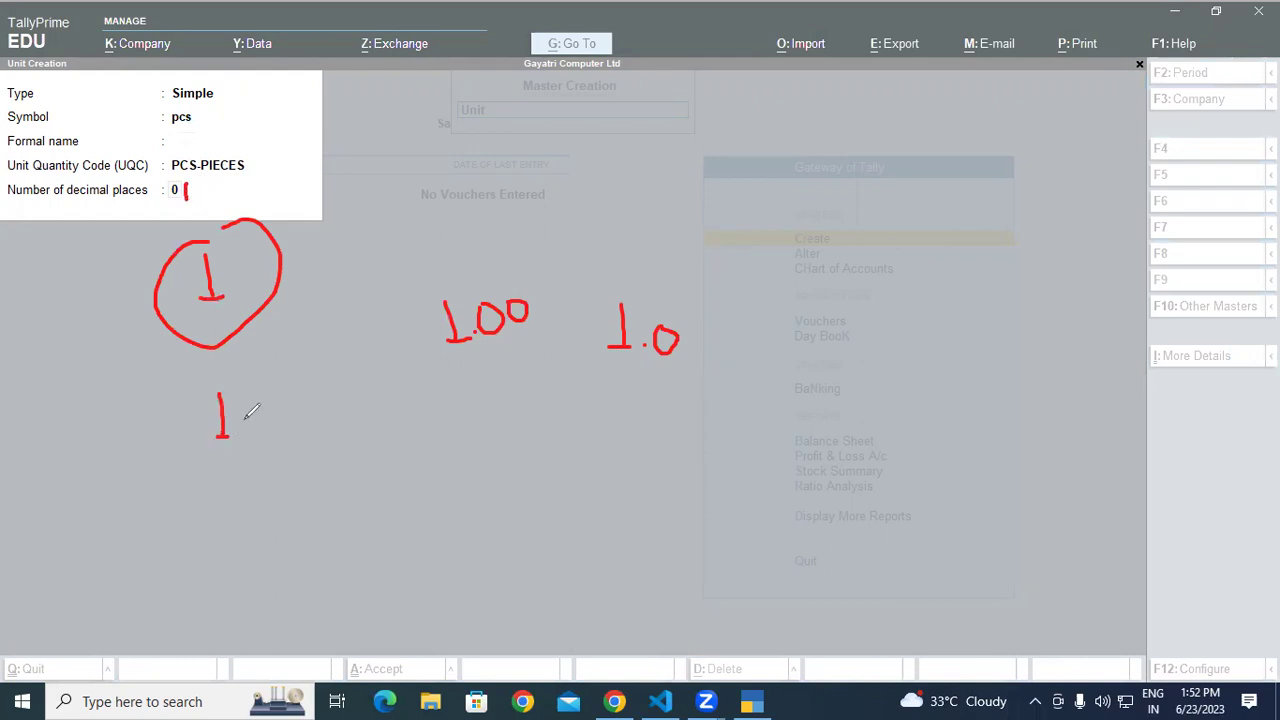
left_click(244, 419)
mouse_move(262, 398)
left_mouse_down()
mouse_move(266, 434)
mouse_move(258, 400)
left_mouse_up()
left_click_drag(251, 503, 265, 532)
left_click(268, 516)
left_click_drag(290, 490, 313, 486)
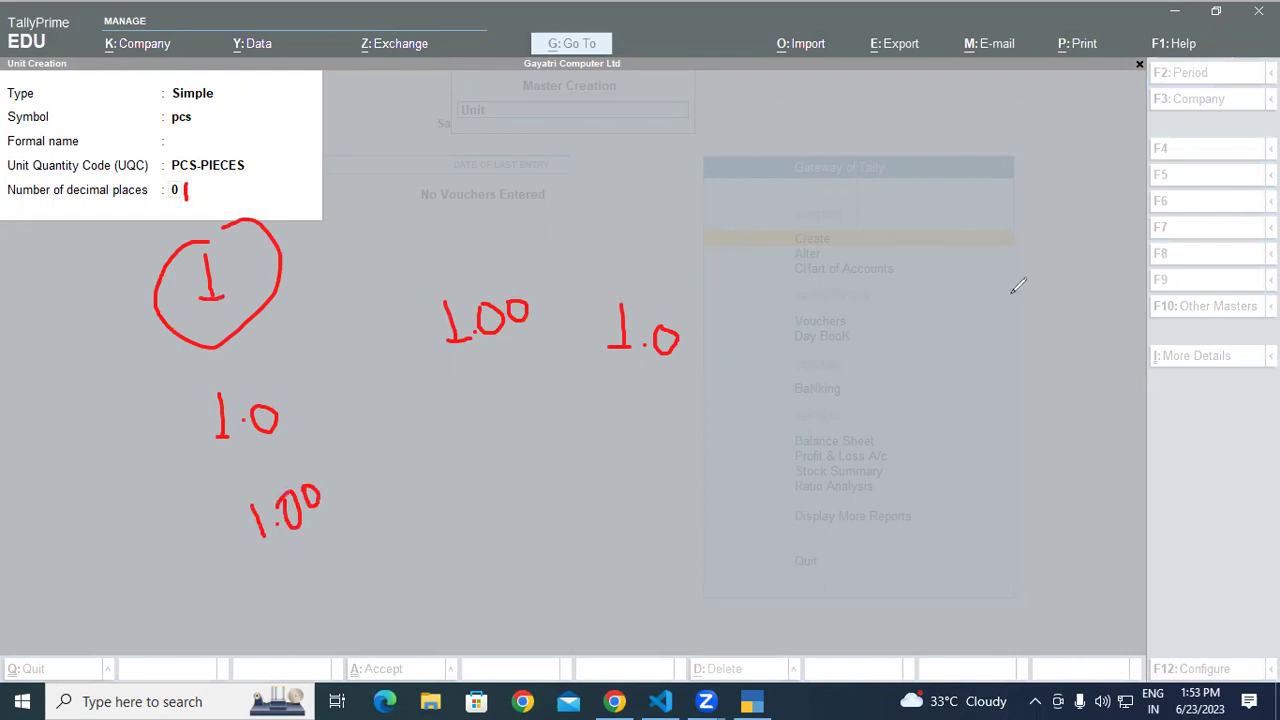
key("e")
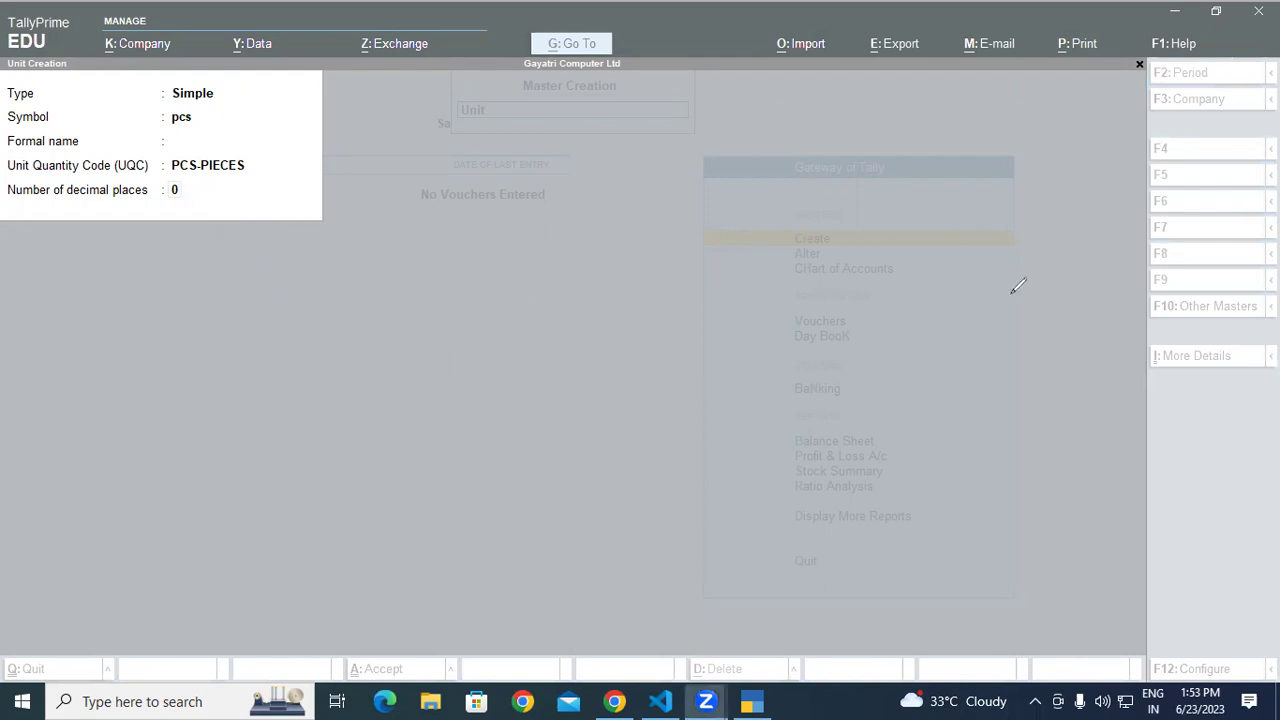
key("Escape")
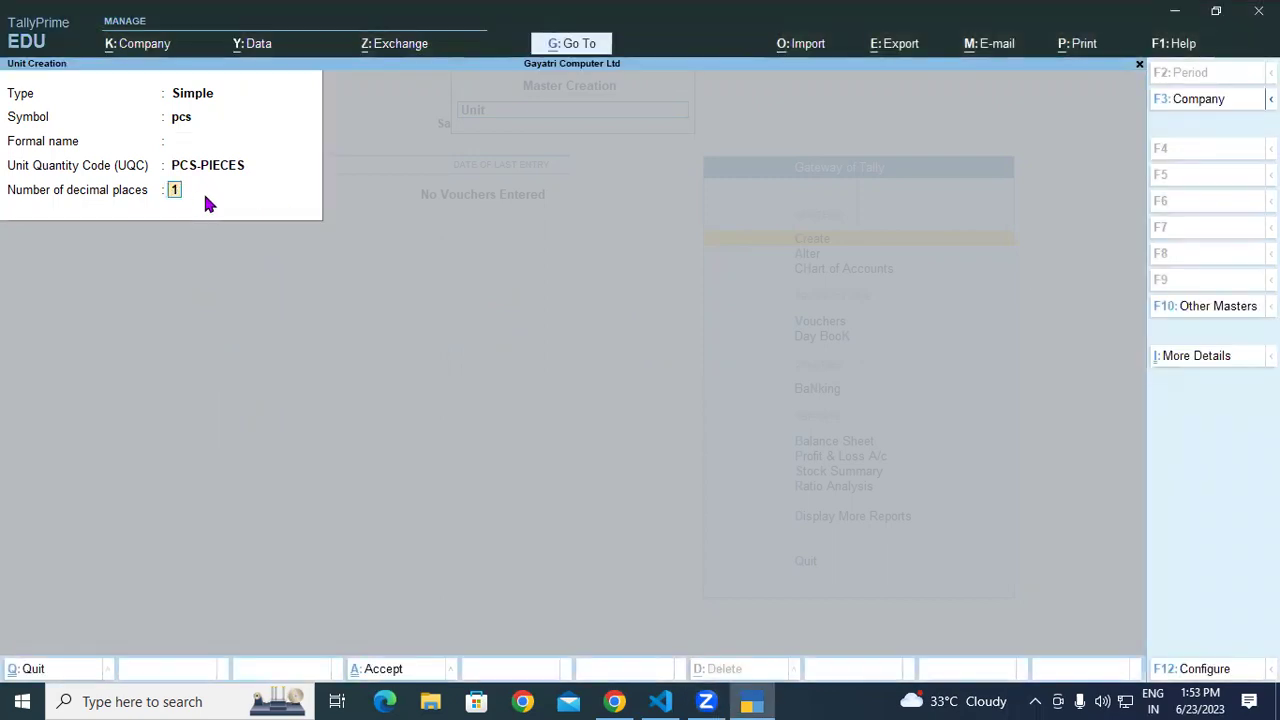
Save the pcs unit with 1 decimal place.
key("Return")
key("Return")
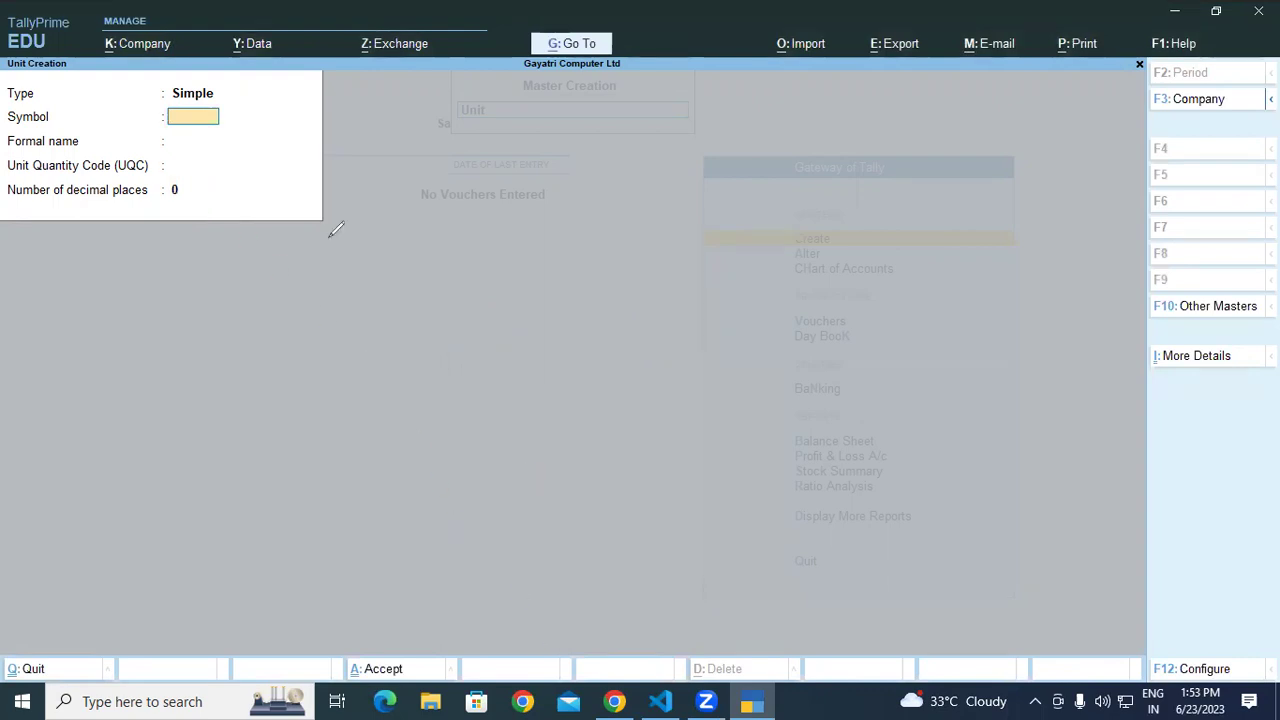
Switch to the PDF, mark the closing stock table's column headings from Stock Item to Amount, and clear the marks.
key("alt+Tab")
mouse_move(500, 214)
left_mouse_down()
mouse_move(472, 206)
mouse_move(460, 254)
mouse_move(528, 256)
left_mouse_up()
mouse_move(614, 202)
left_mouse_down()
mouse_move(556, 242)
mouse_move(612, 200)
mouse_move(650, 248)
mouse_move(664, 212)
mouse_move(814, 205)
mouse_move(760, 205)
left_mouse_up()
mouse_move(862, 200)
left_mouse_down()
mouse_move(878, 240)
mouse_move(880, 202)
left_mouse_up()
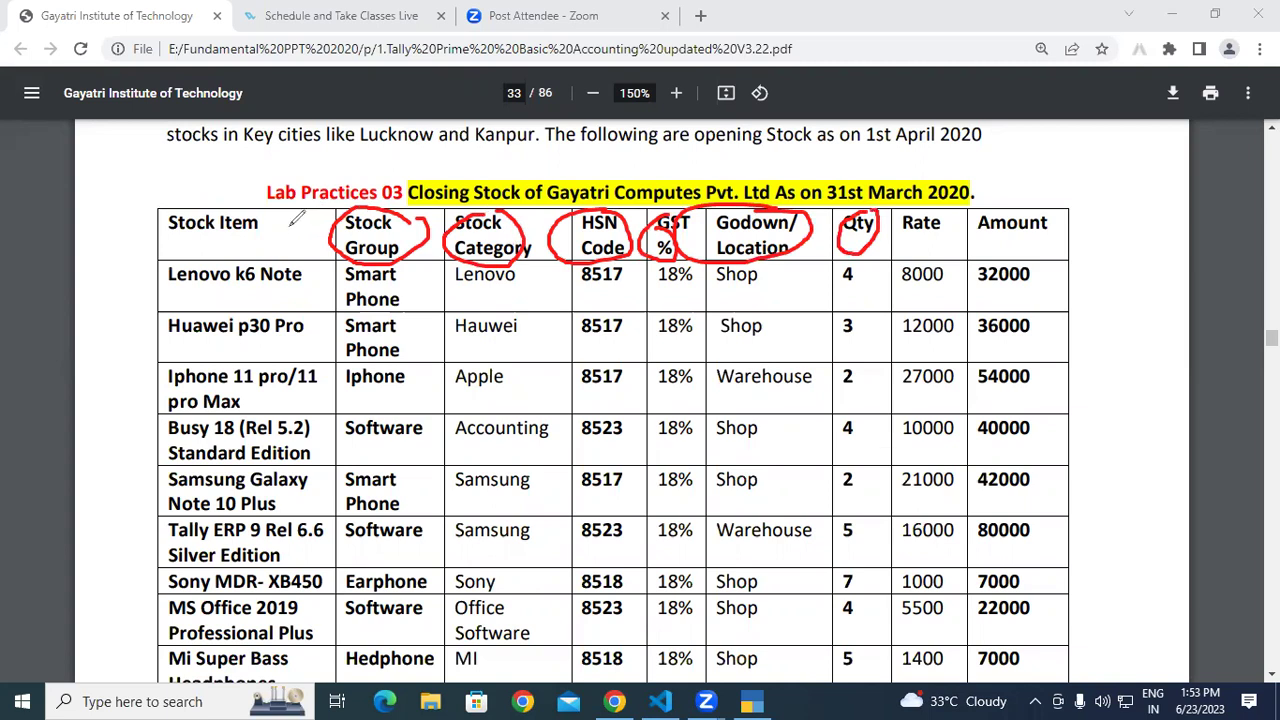
mouse_move(277, 222)
left_mouse_down()
mouse_move(245, 185)
mouse_move(150, 235)
mouse_move(279, 228)
mouse_move(508, 176)
mouse_move(856, 192)
mouse_move(920, 214)
mouse_move(1018, 203)
left_mouse_up()
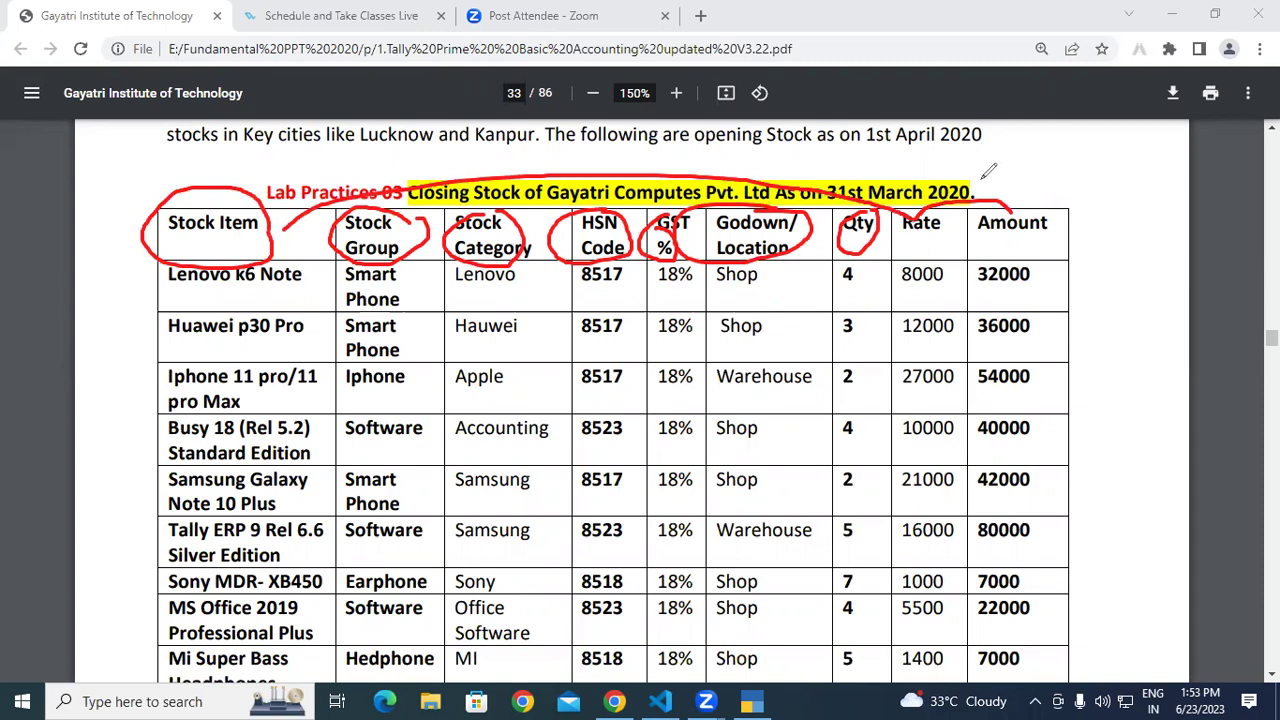
key("Escape")
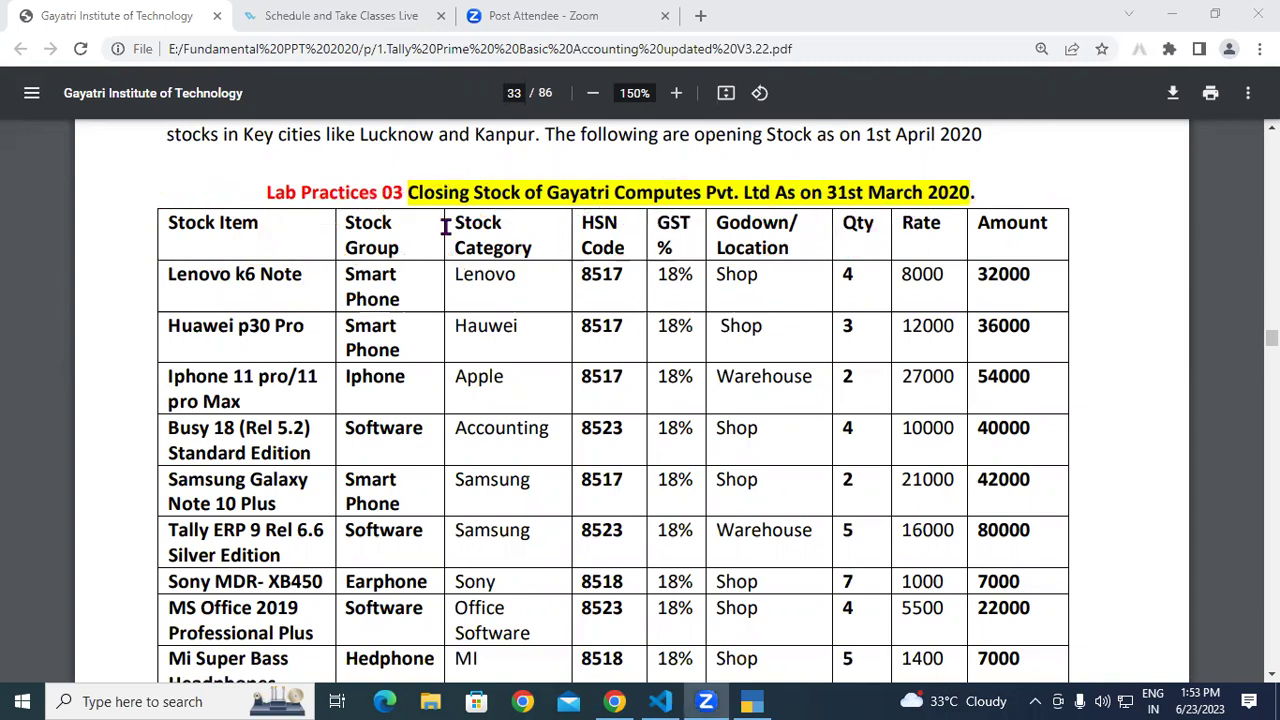
Copy the name Lenovo k6 Note from the PDF and paste it as the name of a new stock item in TallyPrime.
left_click_drag(166, 276, 304, 273)
key("ctrl+c")
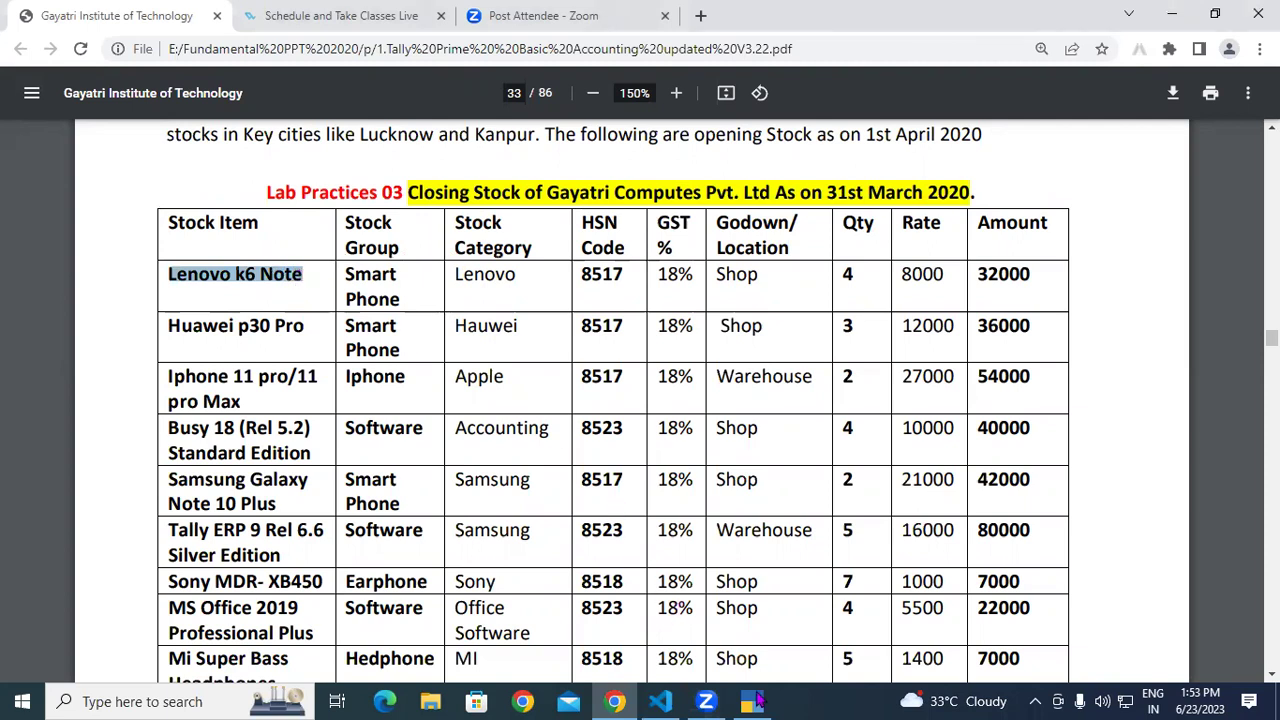
key("alt+Tab")
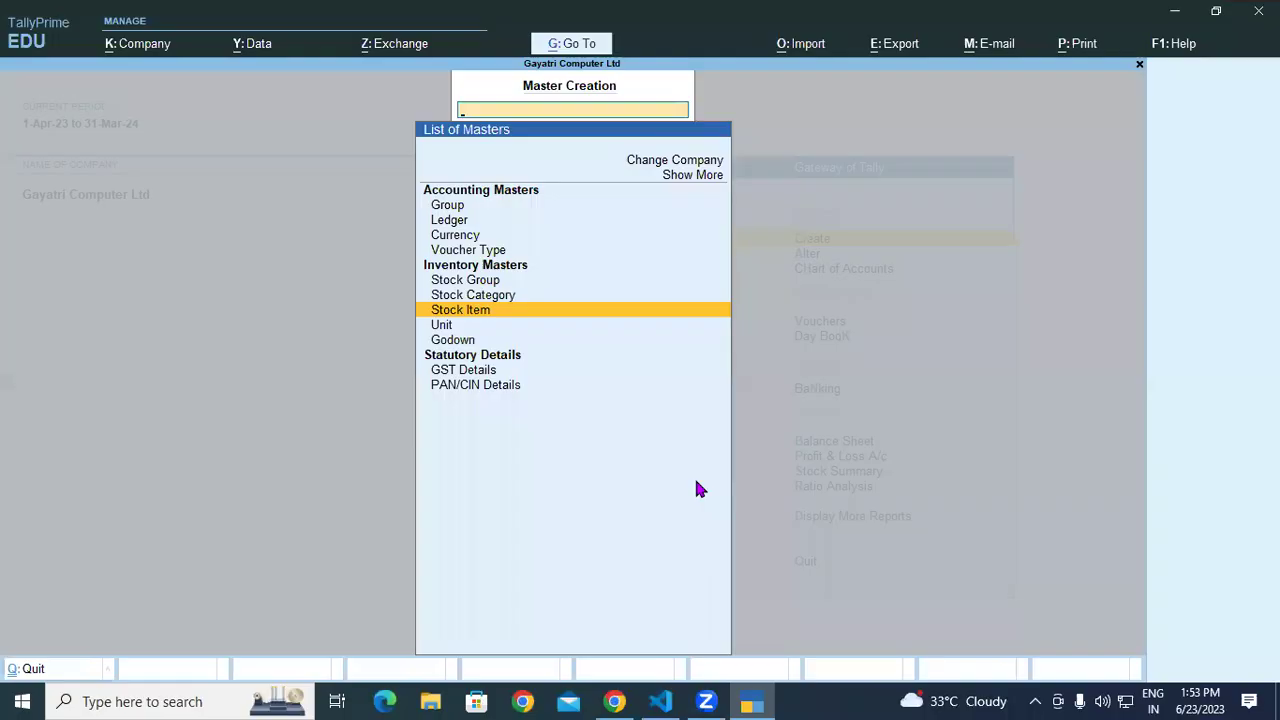
key("Return")
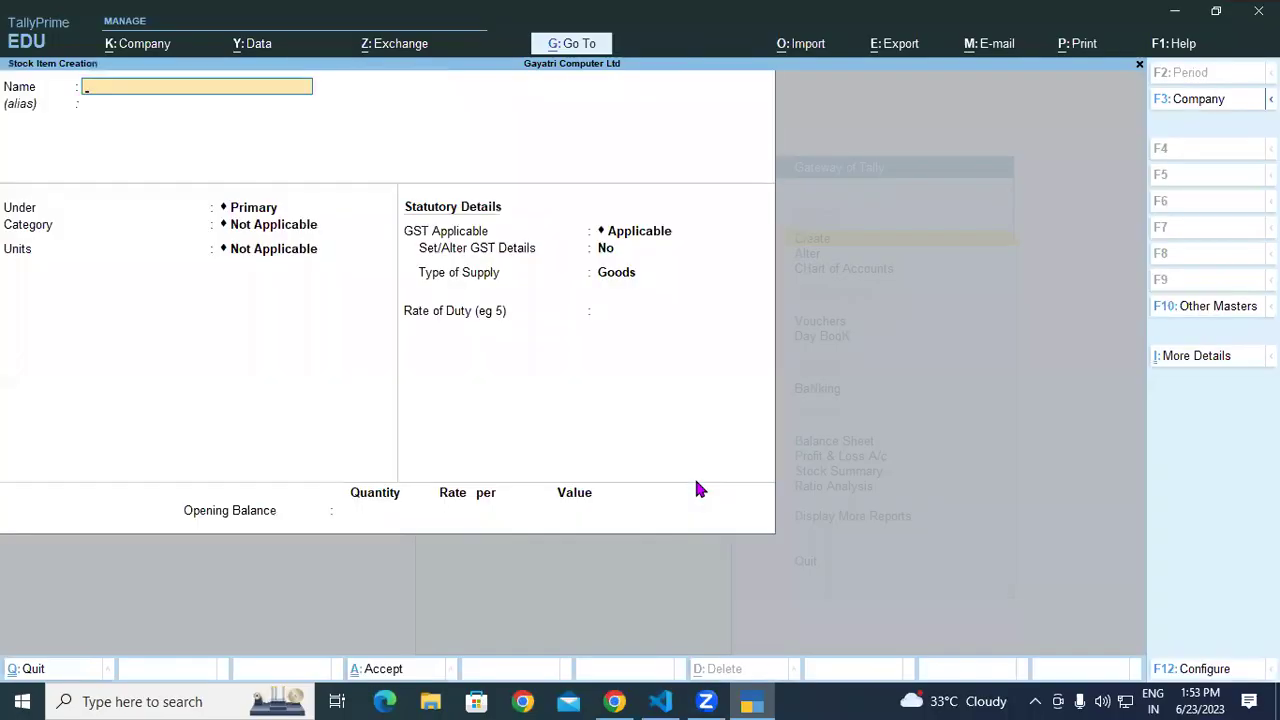
key("ctrl")
key("ctrl+alt+v")
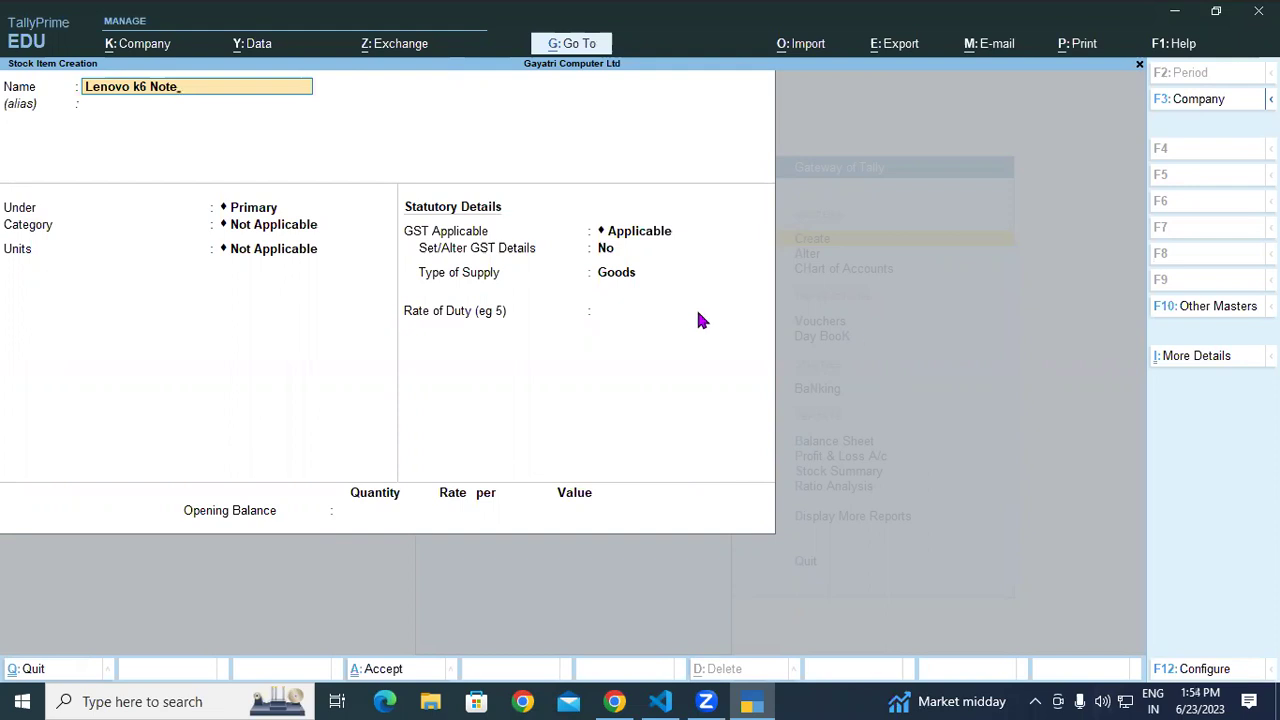
Turn off Use Stock Category for Stock Items in the stock item configuration and accept it.
left_click(1200, 669)
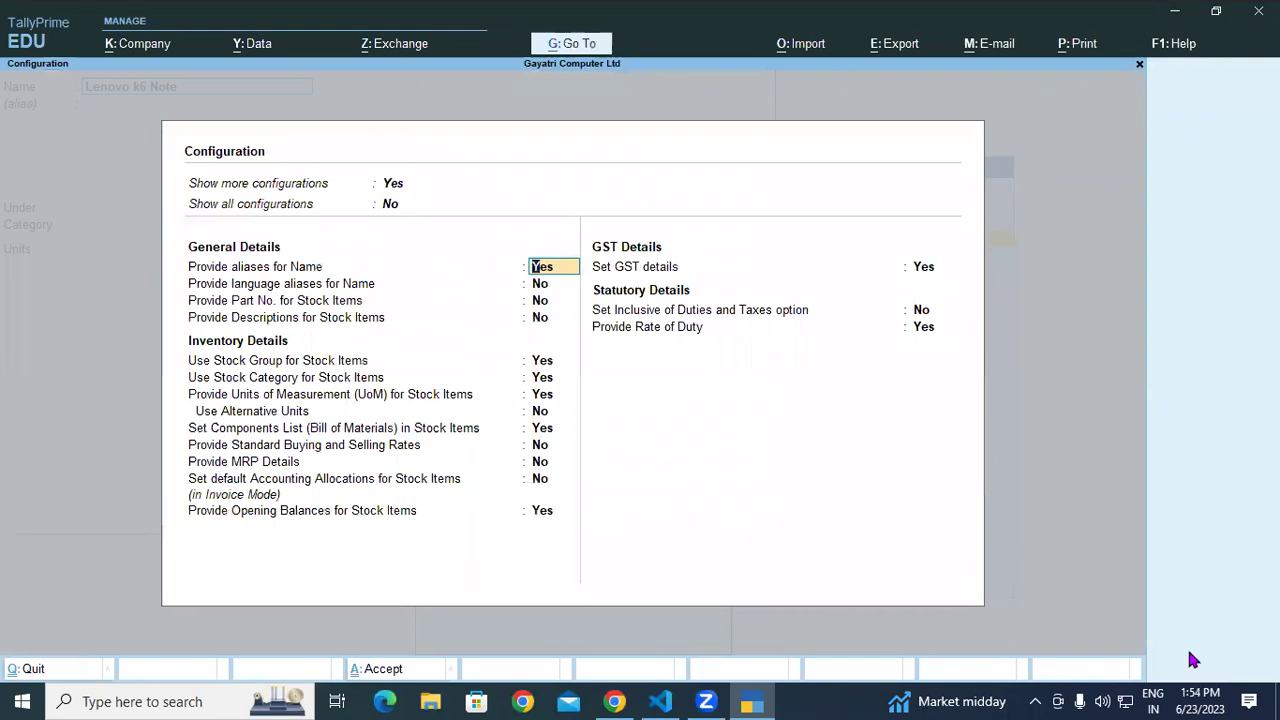
left_click(224, 380)
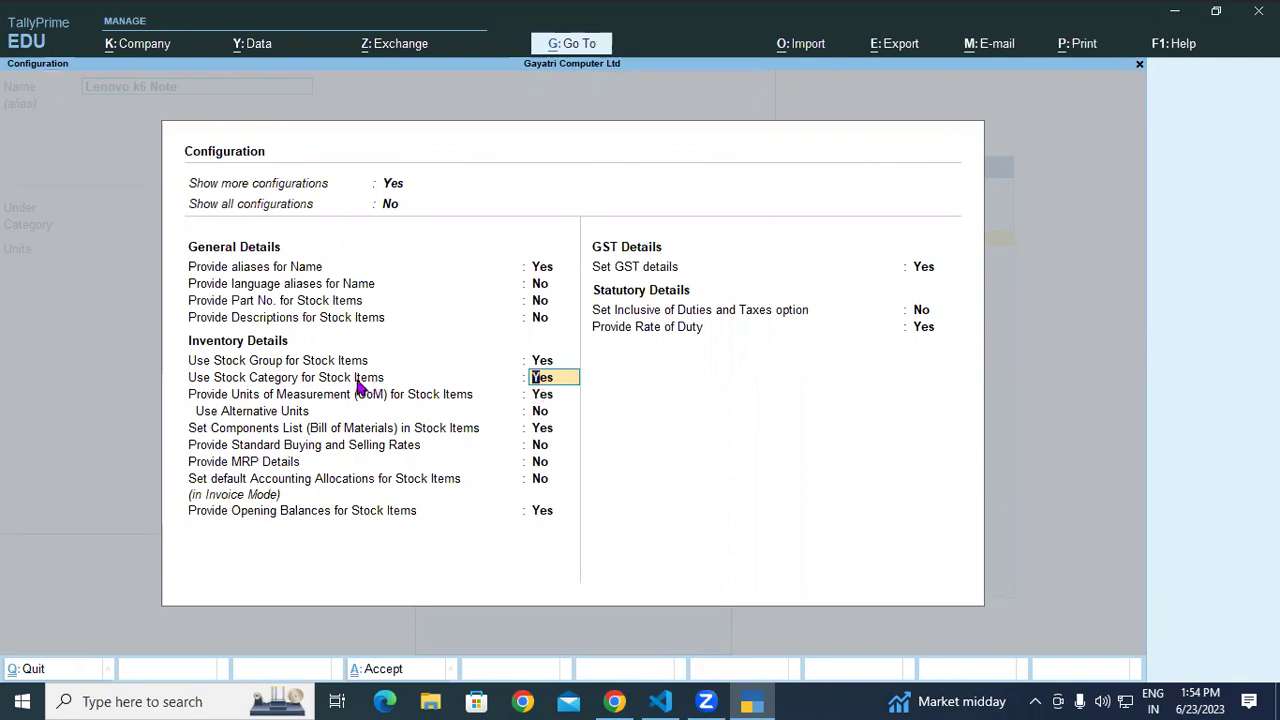
key("n")
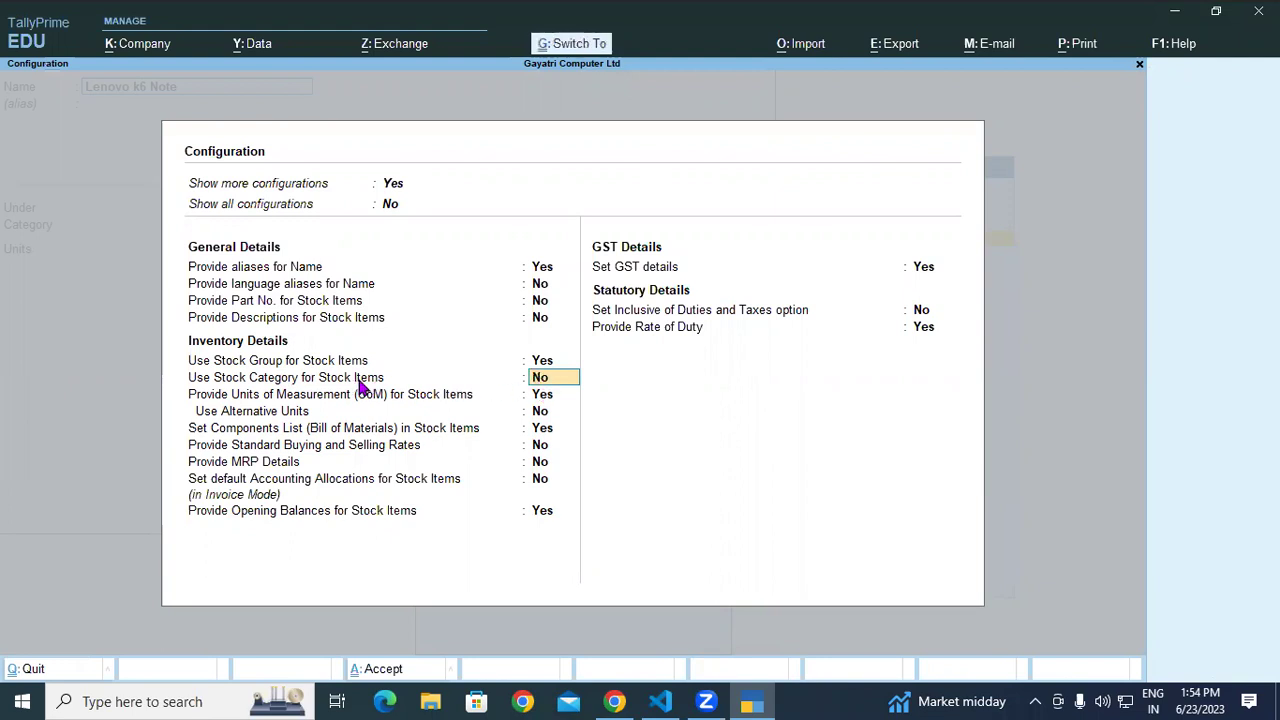
key("ctrl+a")
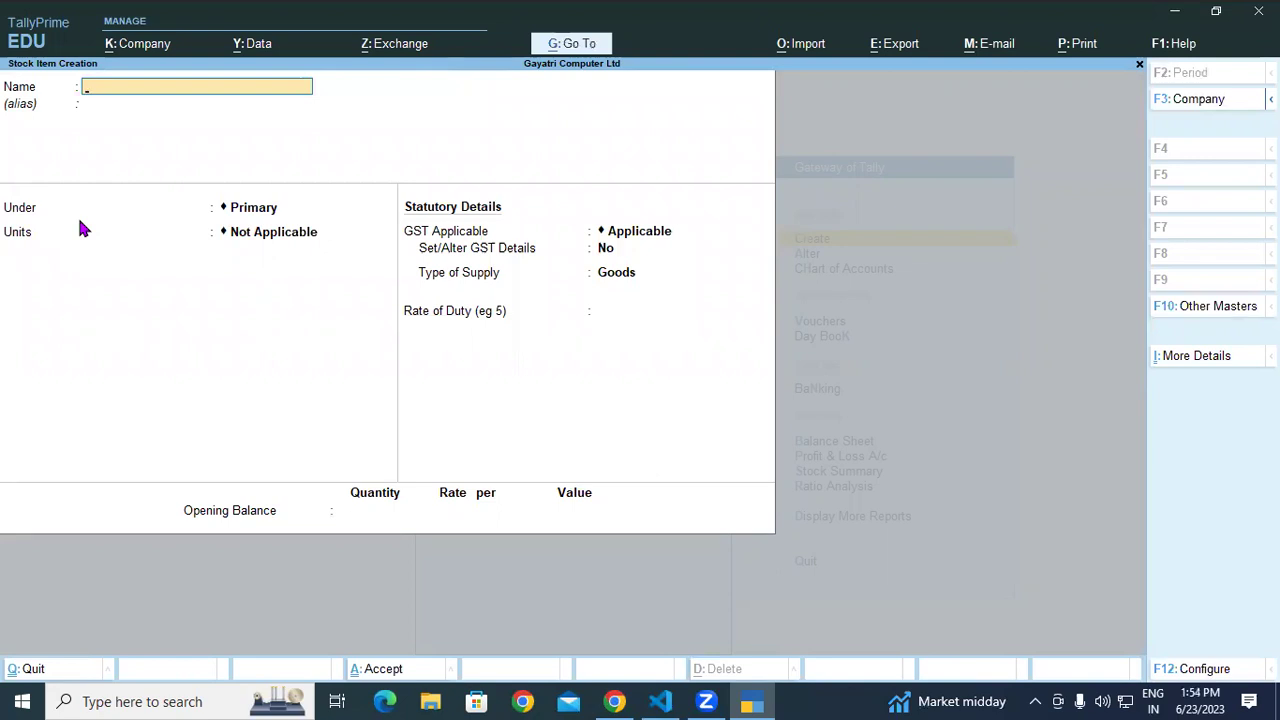
Set Use Stock Category for Stock Items back to Yes in the configuration and accept it.
left_click(1222, 676)
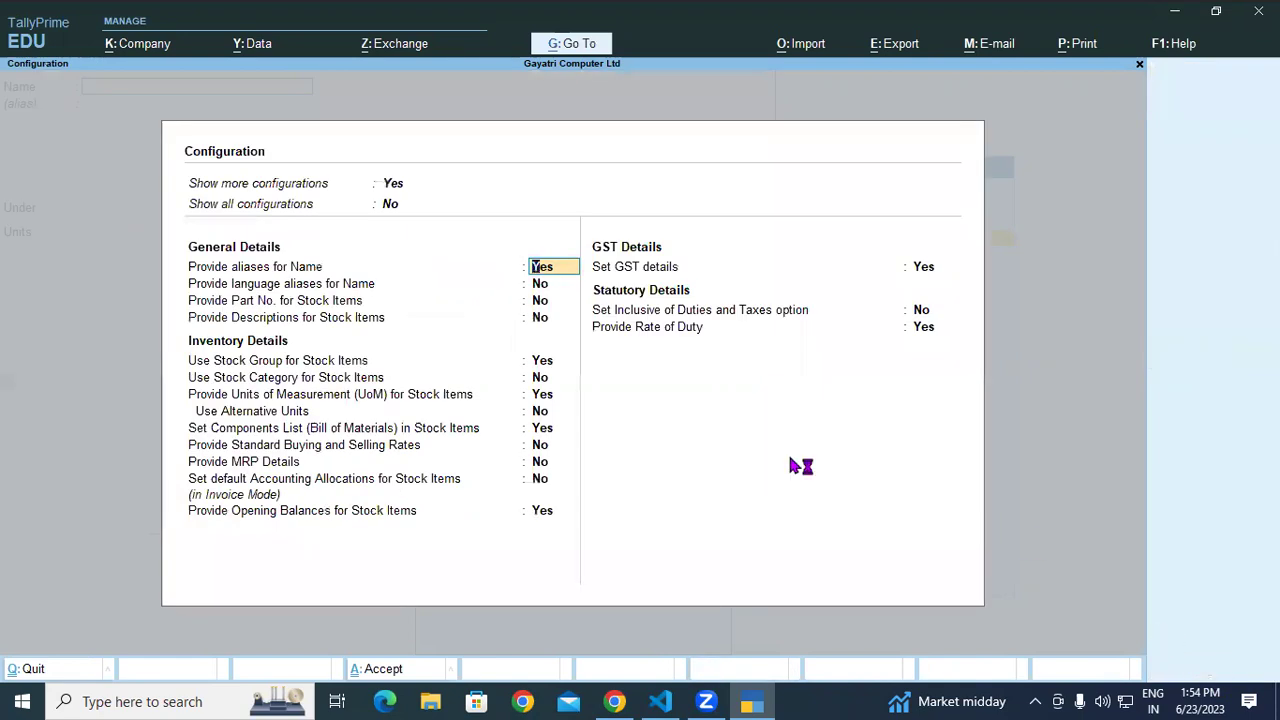
left_click(315, 383)
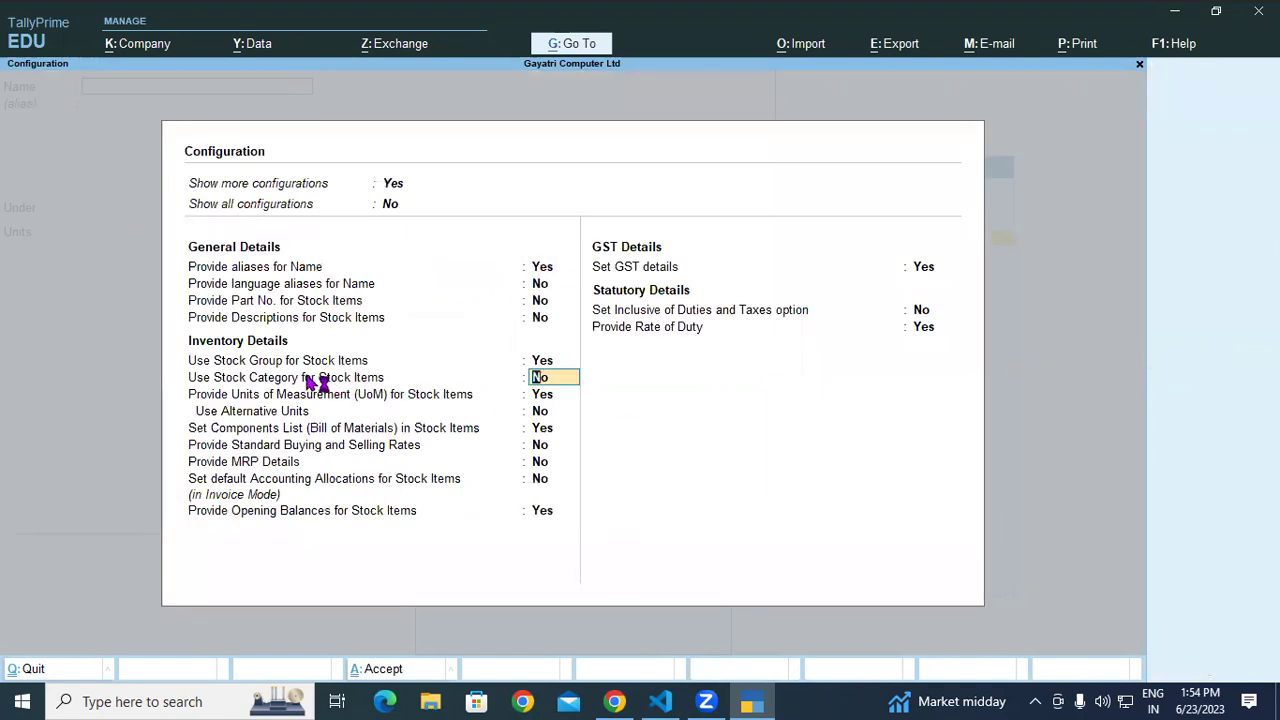
key("y")
key("ctrl+a")
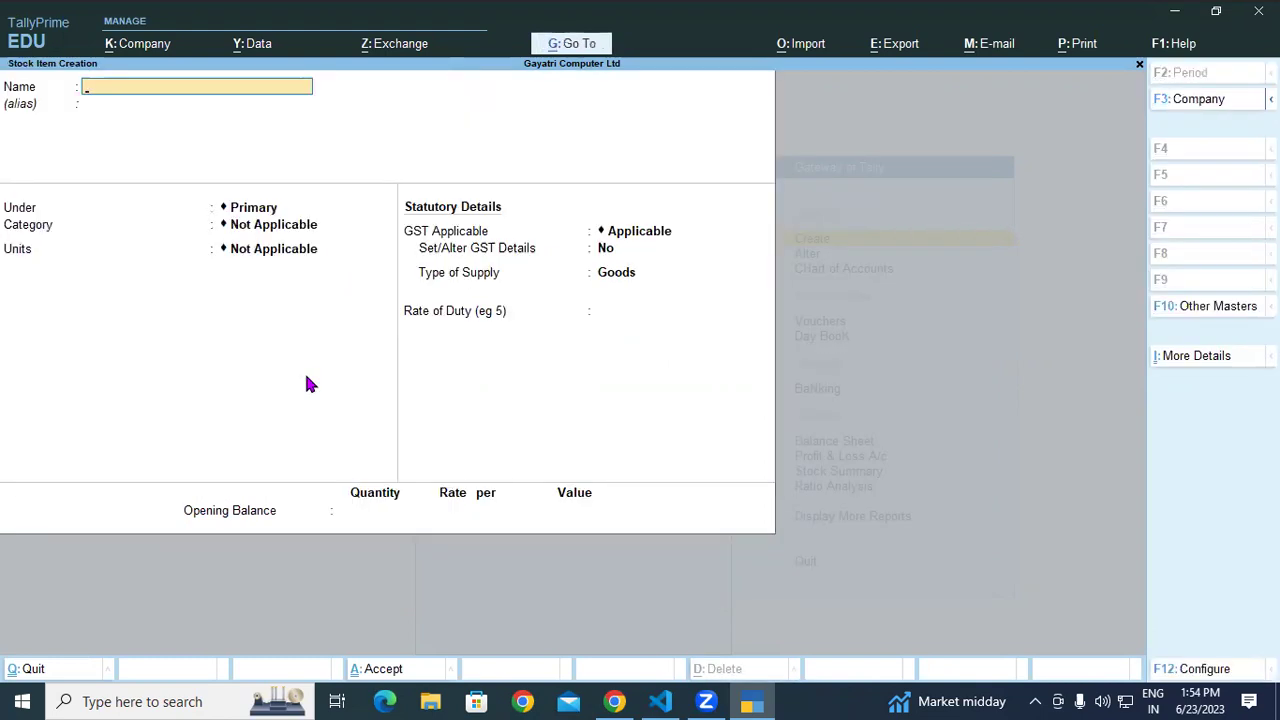
Name the stock item Lenovo k6 Note, leave the alias empty, and place it under the Smart Phone group.
key("ctrl+v")
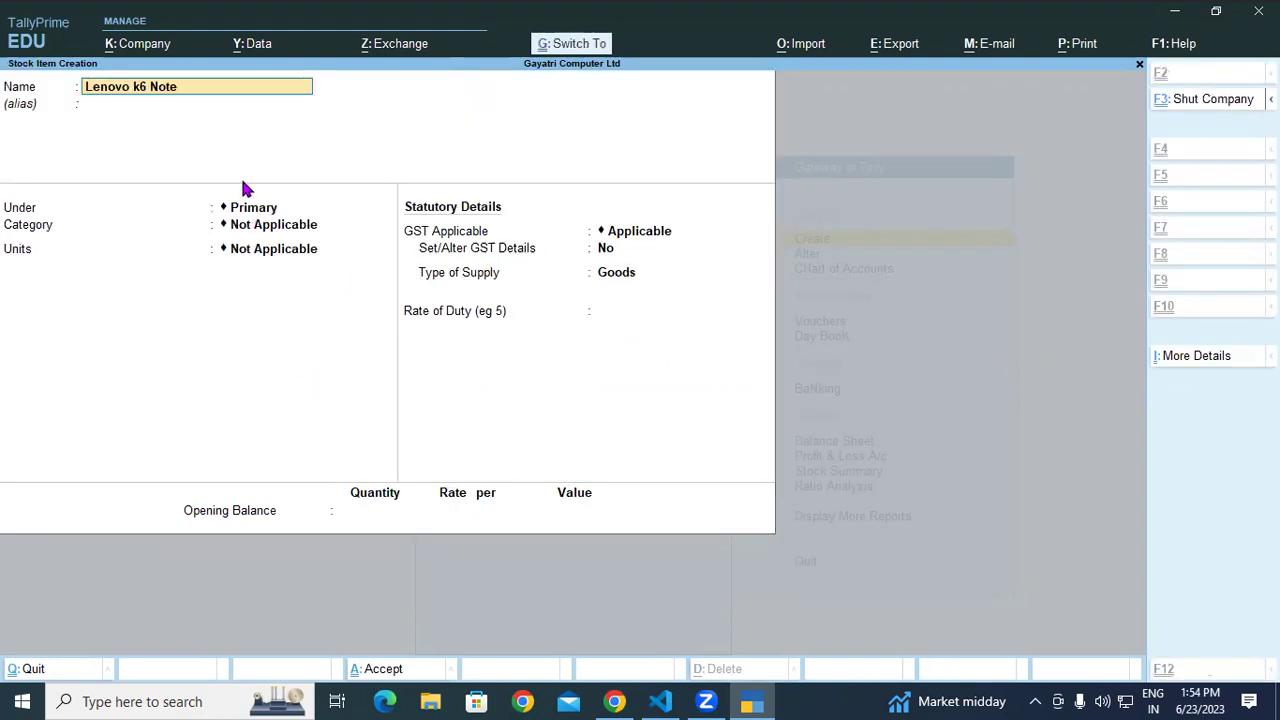
key("Return")
key("Return")
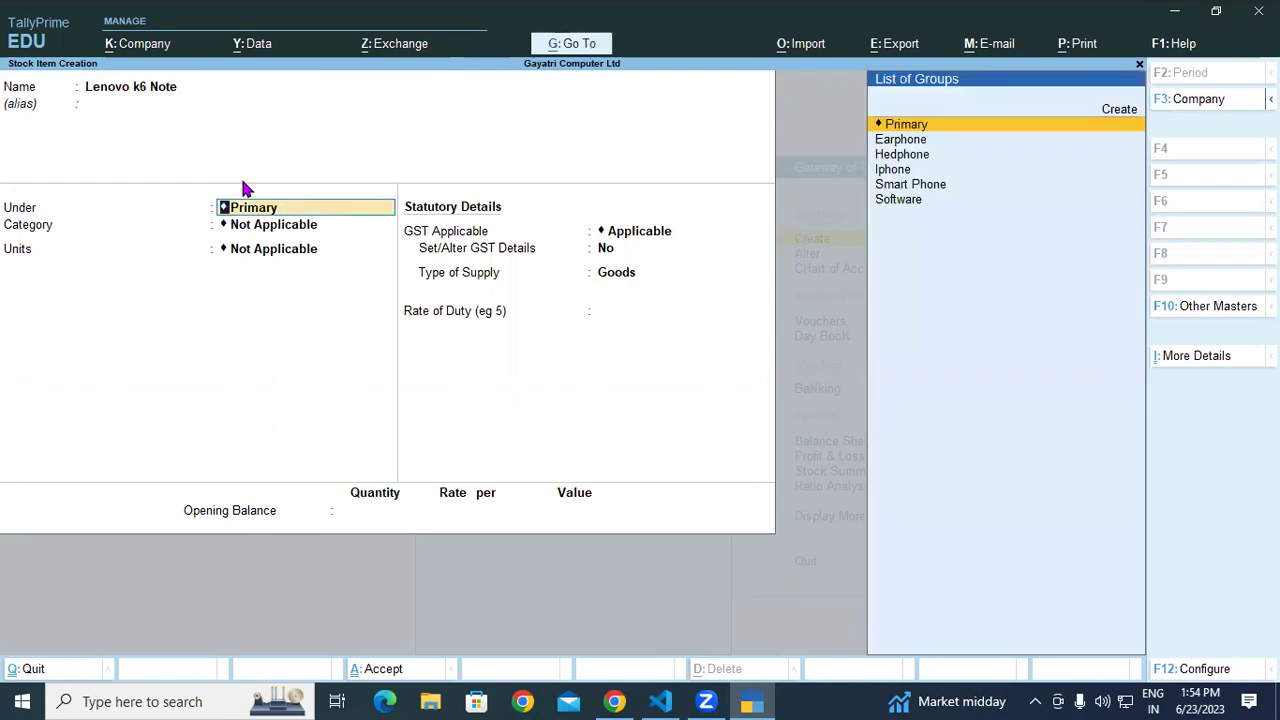
key("Down")
key("Down")
key("Down")
key("Down")
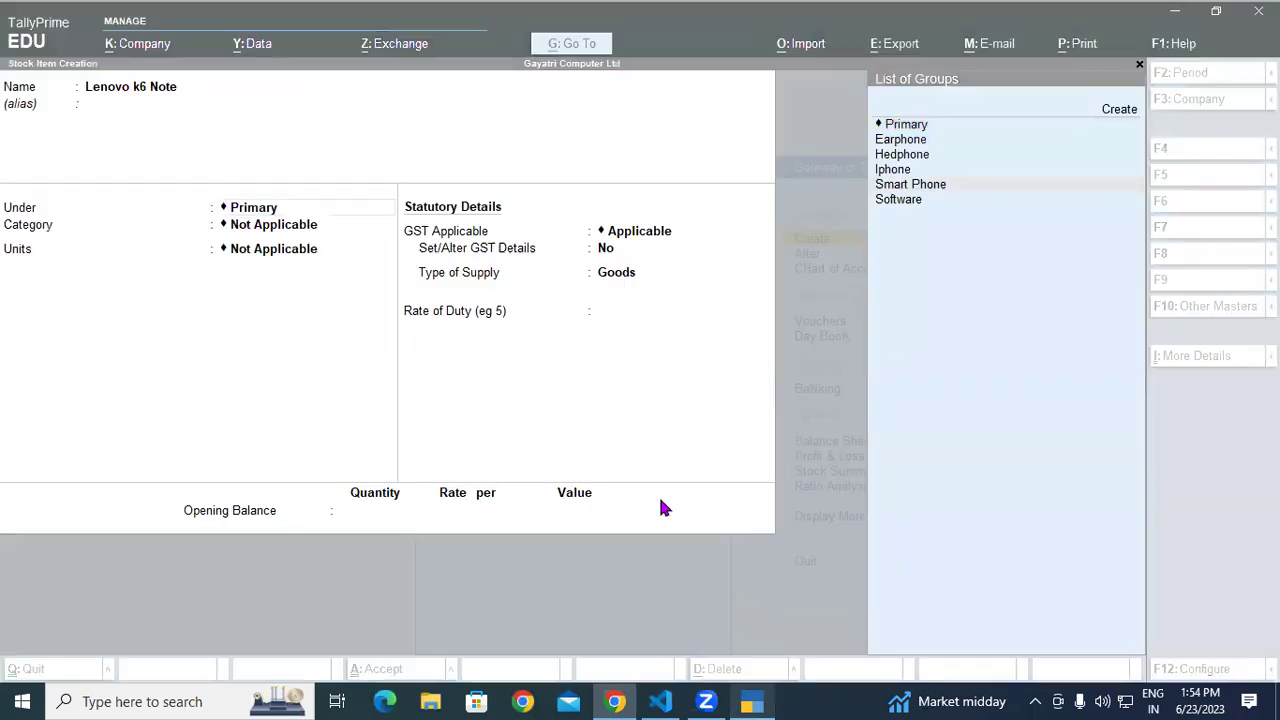
left_click(587, 401)
key("Return")
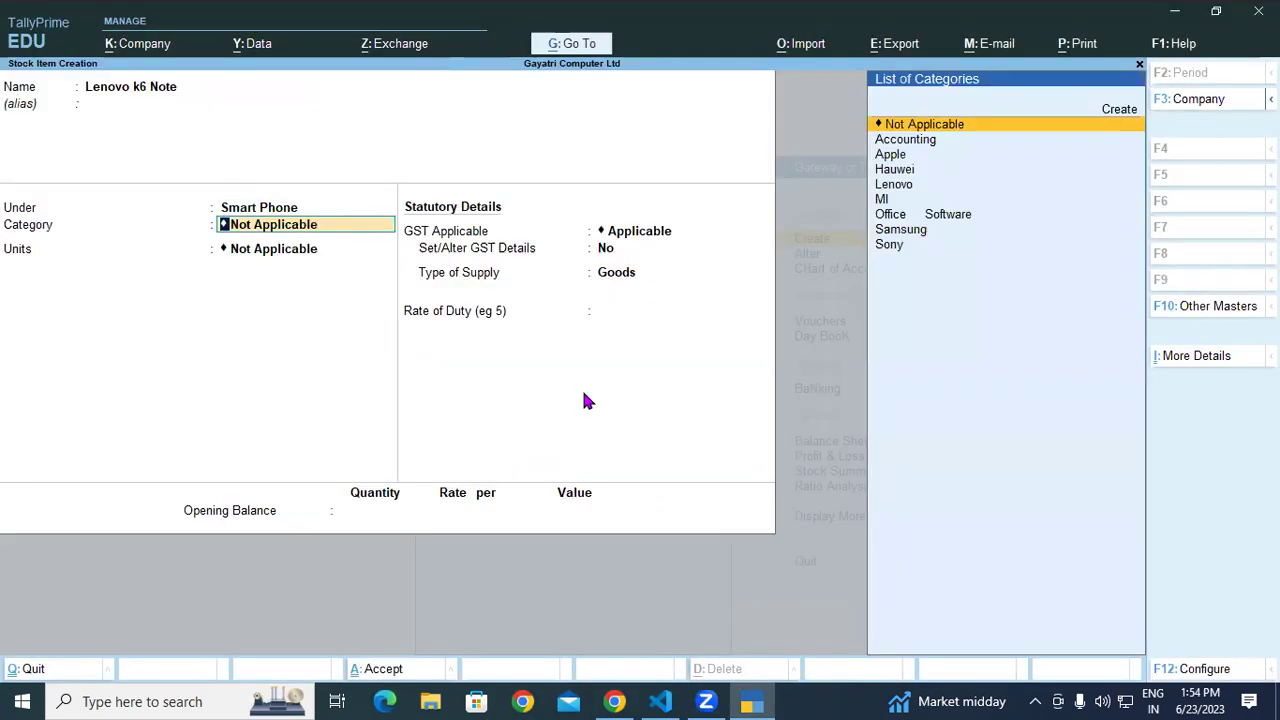
Assign the Lenovo category and the pcs unit to the stock item, keeping Set components (BOM) at No.
key("Down")
key("Down")
key("Down")
key("Down")
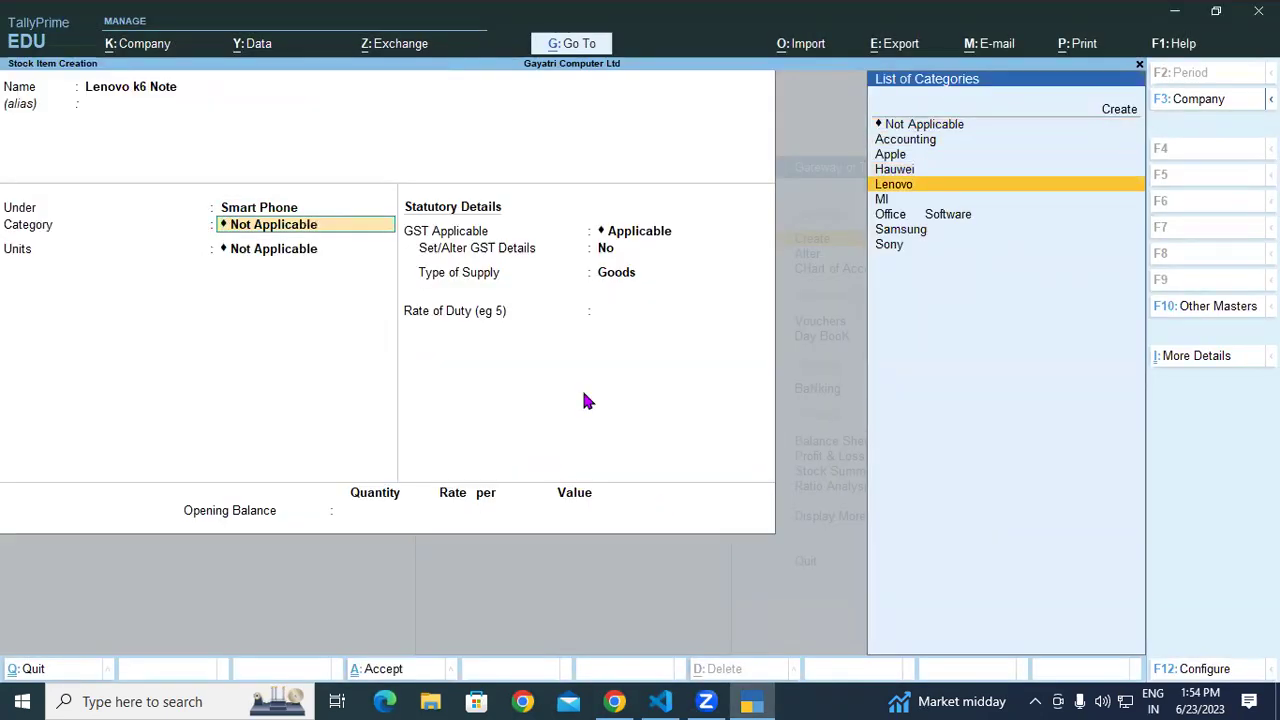
key("Return")
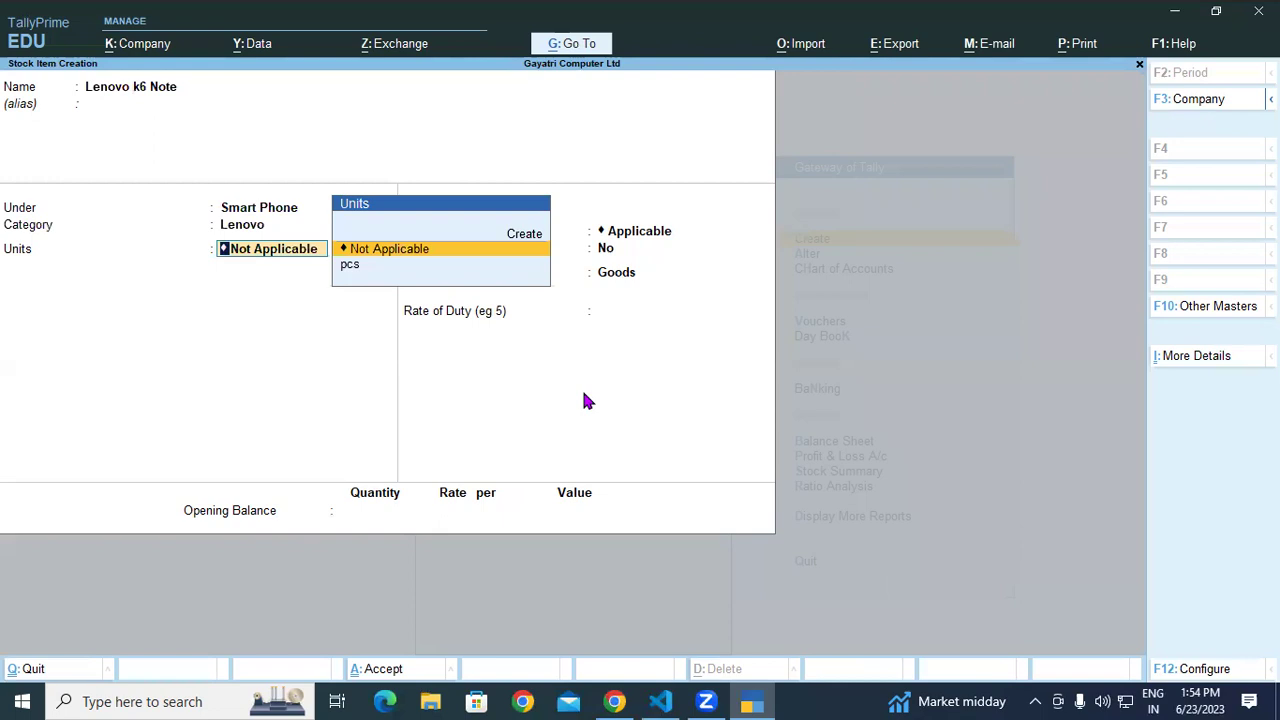
key("Down")
key("Return")
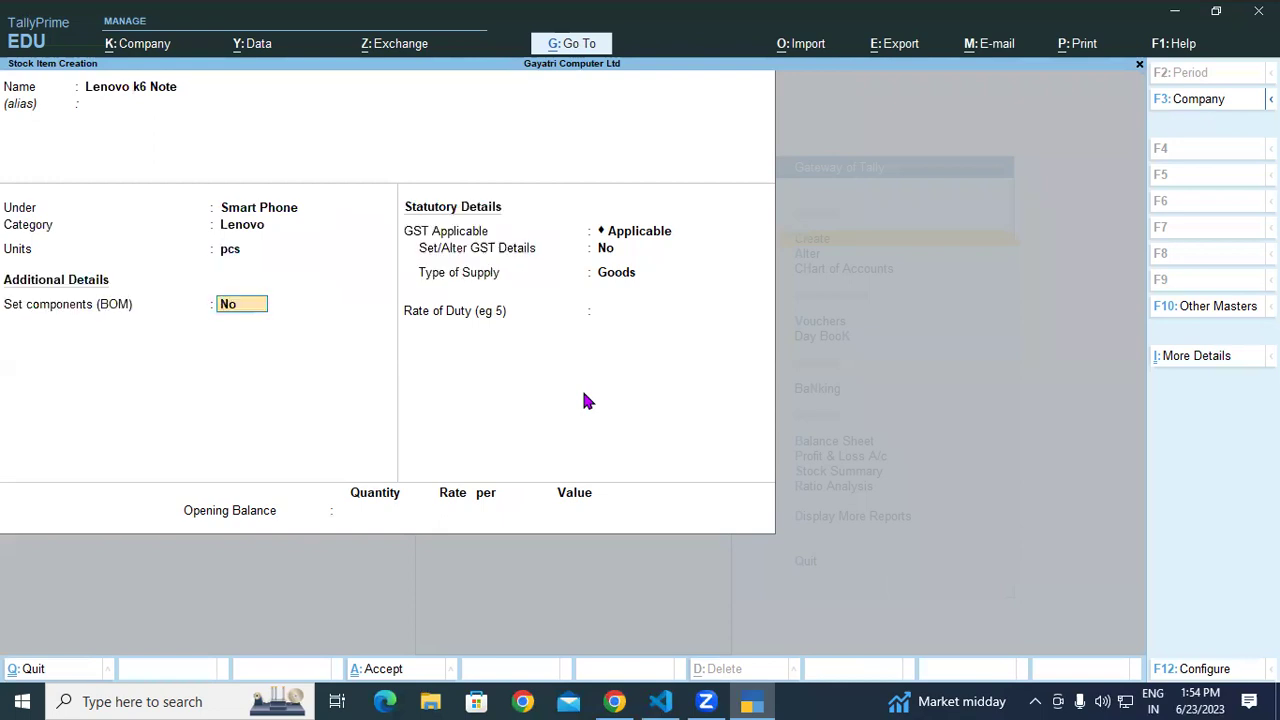
key("Return")
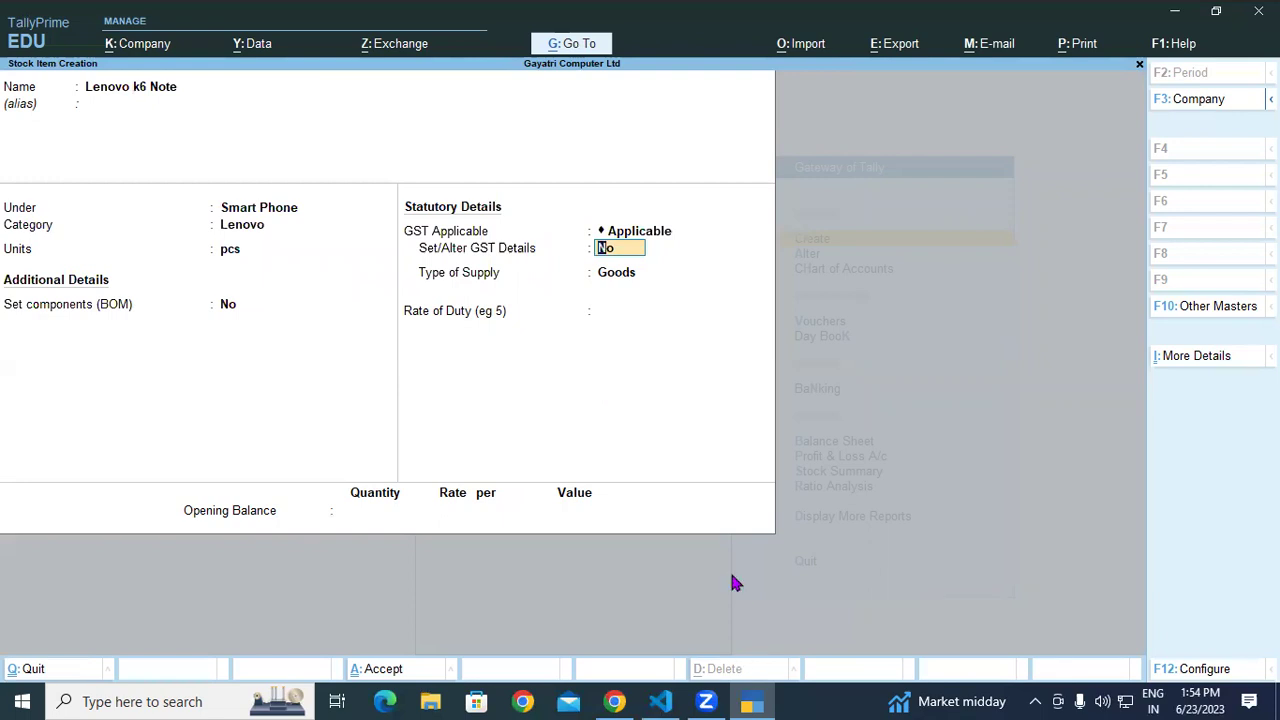
Circle the values under Statutory Details on the screen, and clear the mark.
mouse_move(652, 212)
left_mouse_down()
mouse_move(603, 334)
mouse_move(656, 216)
left_mouse_up()
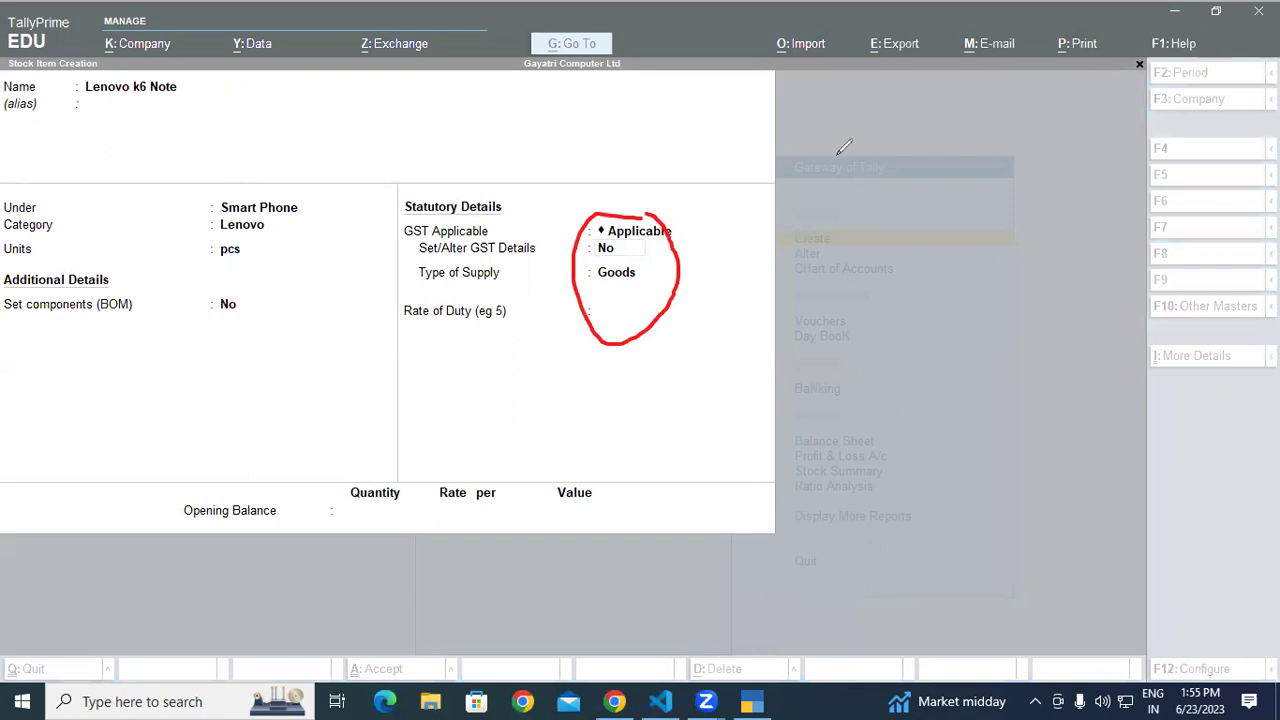
key("e")
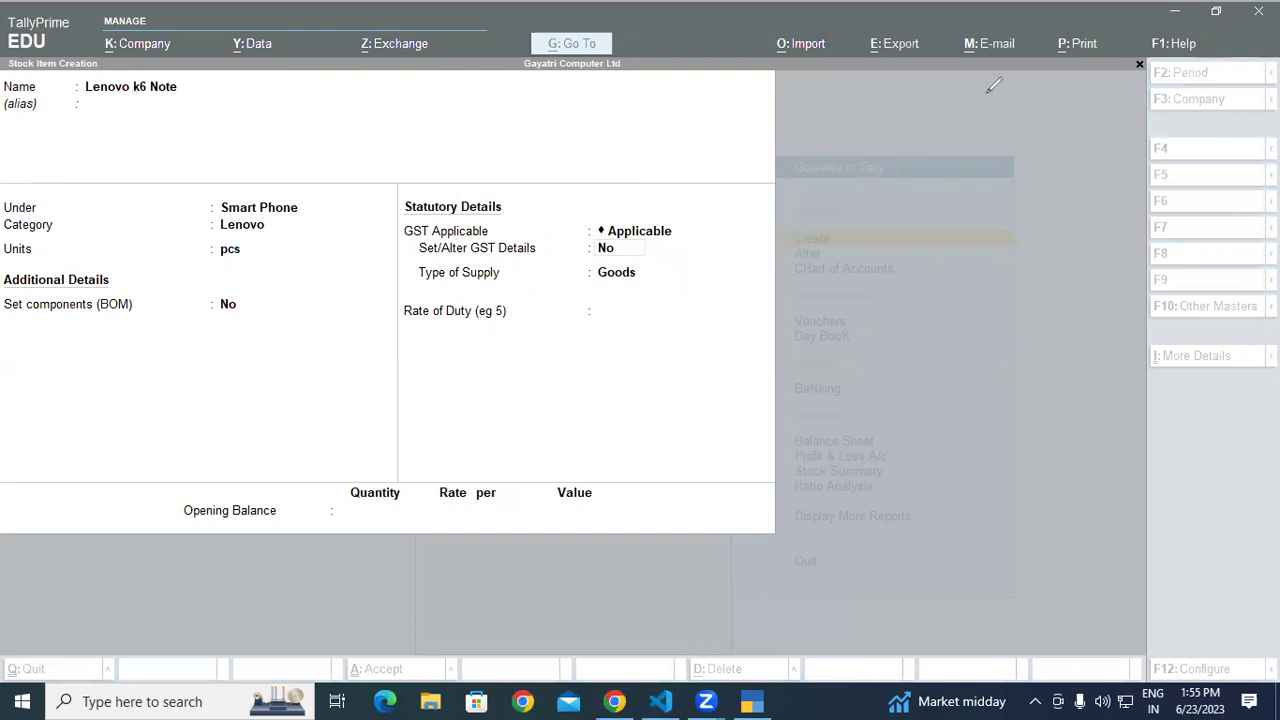
key("Escape")
Keep GST Applicable as Applicable and set Set/Alter GST Details to Yes to open the item's GST details.
left_click(640, 236)
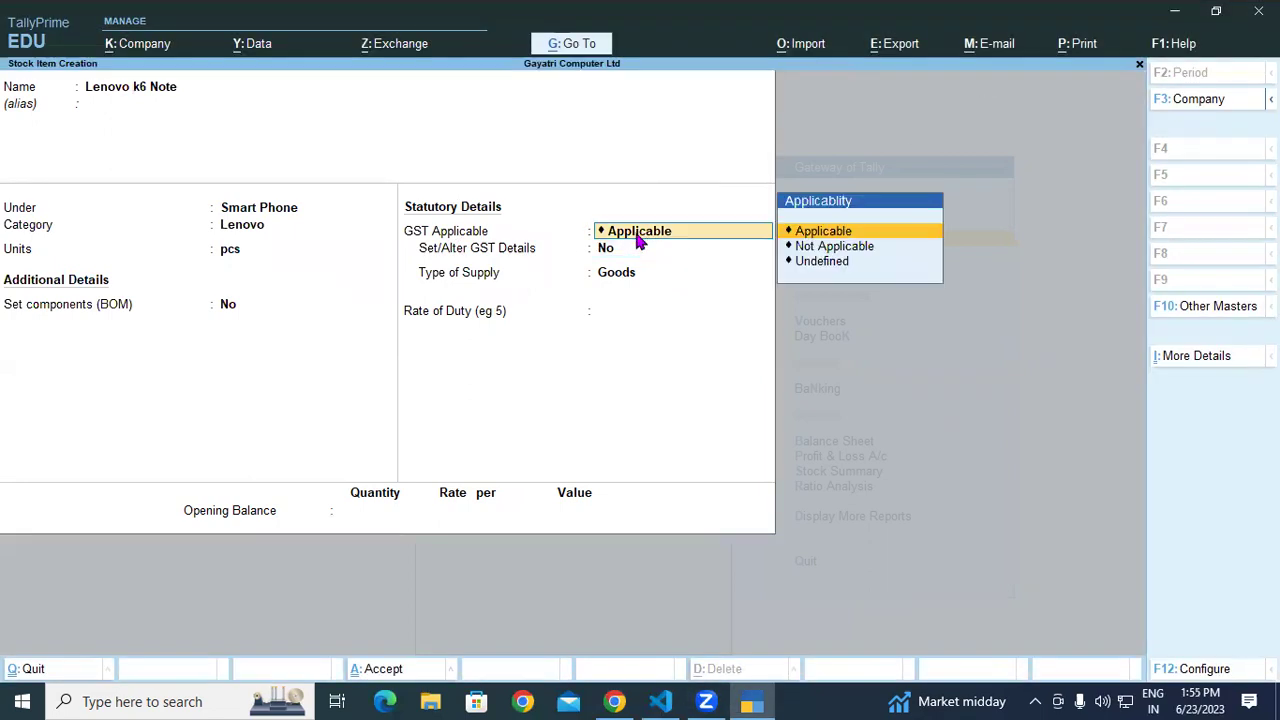
key("Return")
type("y")
key("Return")
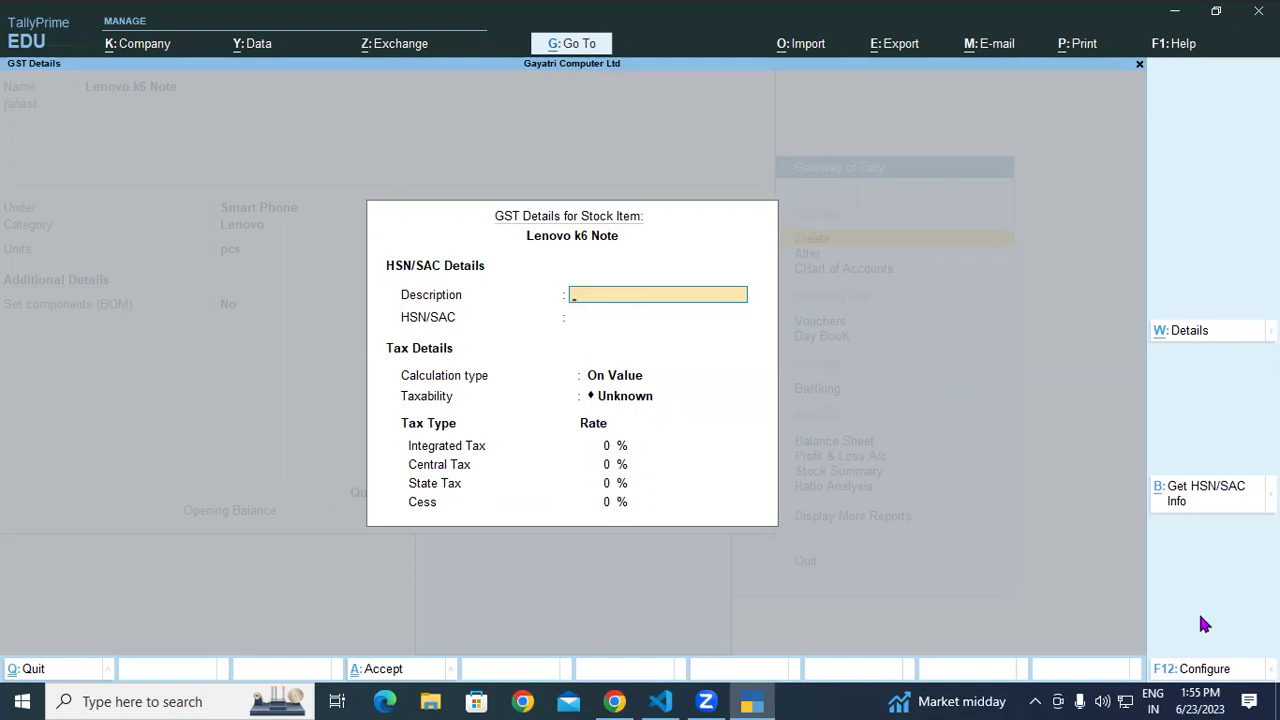
In the GST details configuration, set Allow HSN/SAC details and Show all GST Tax Types to No.
left_click(1198, 667)
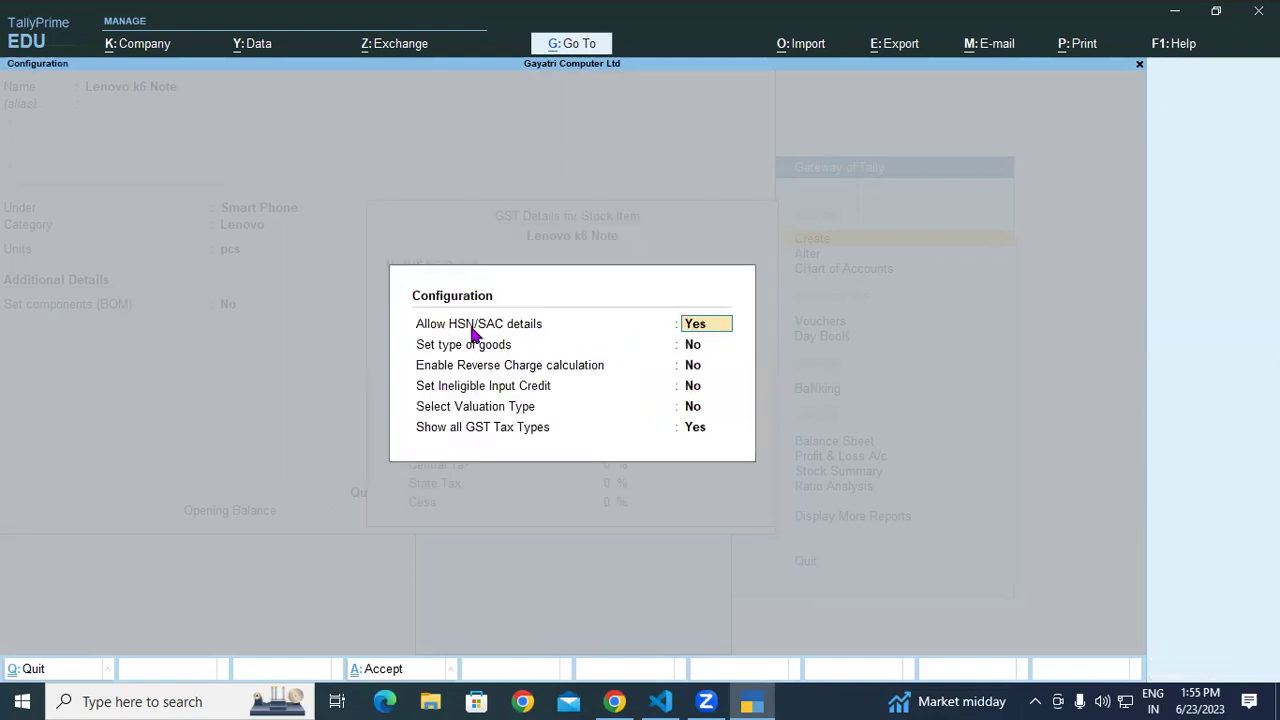
type("n")
left_click(484, 427)
type("n")
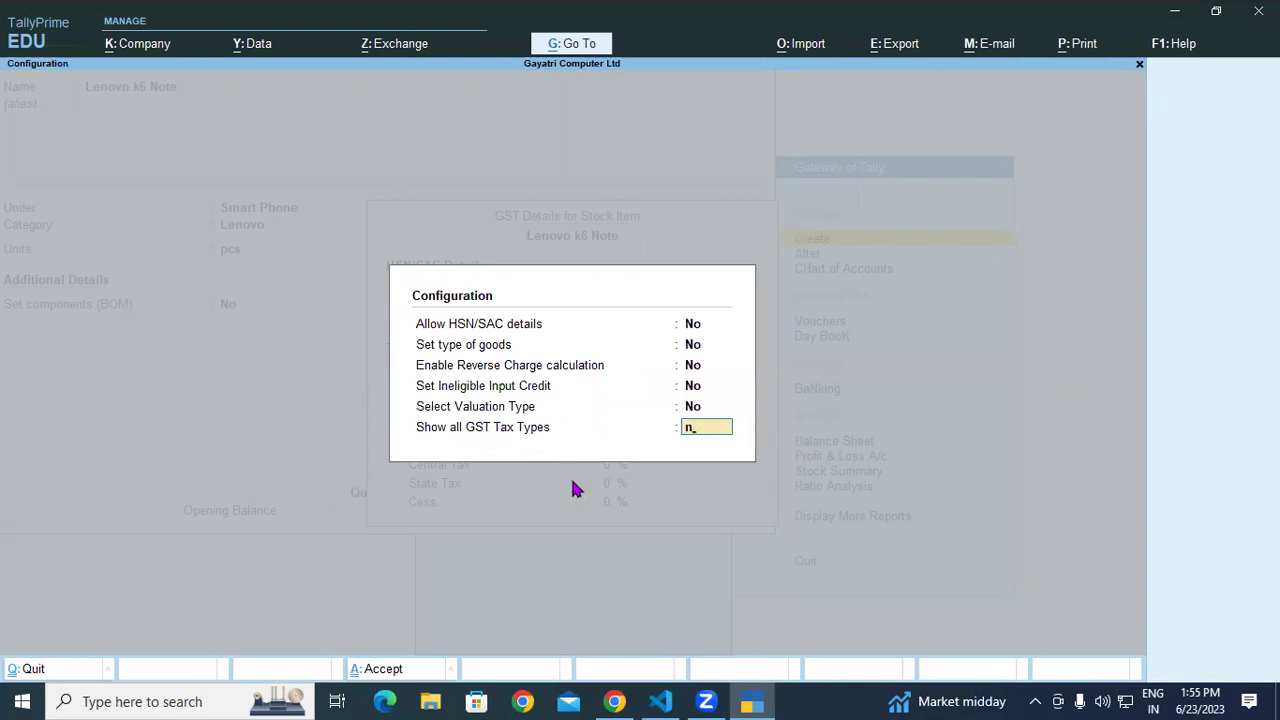
key("Return")
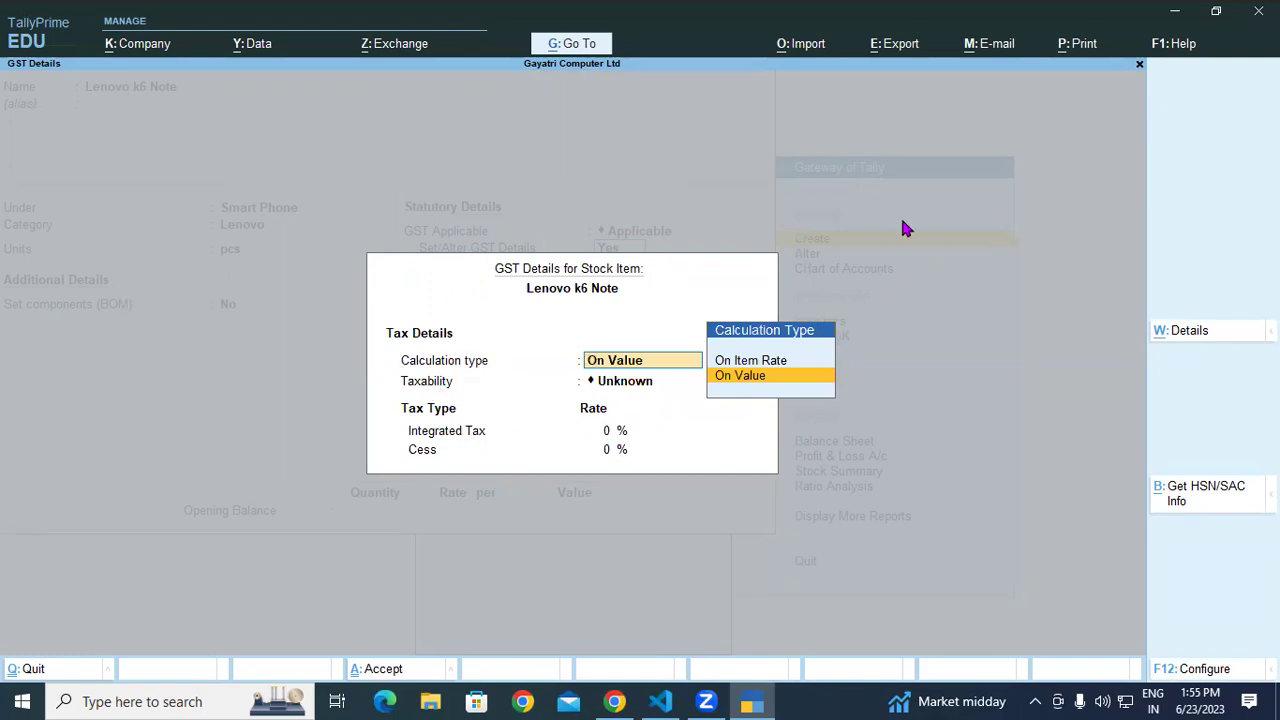
Set Allow HSN/SAC details and Show all GST Tax Types back to Yes, and accept the configuration.
left_click(1203, 672)
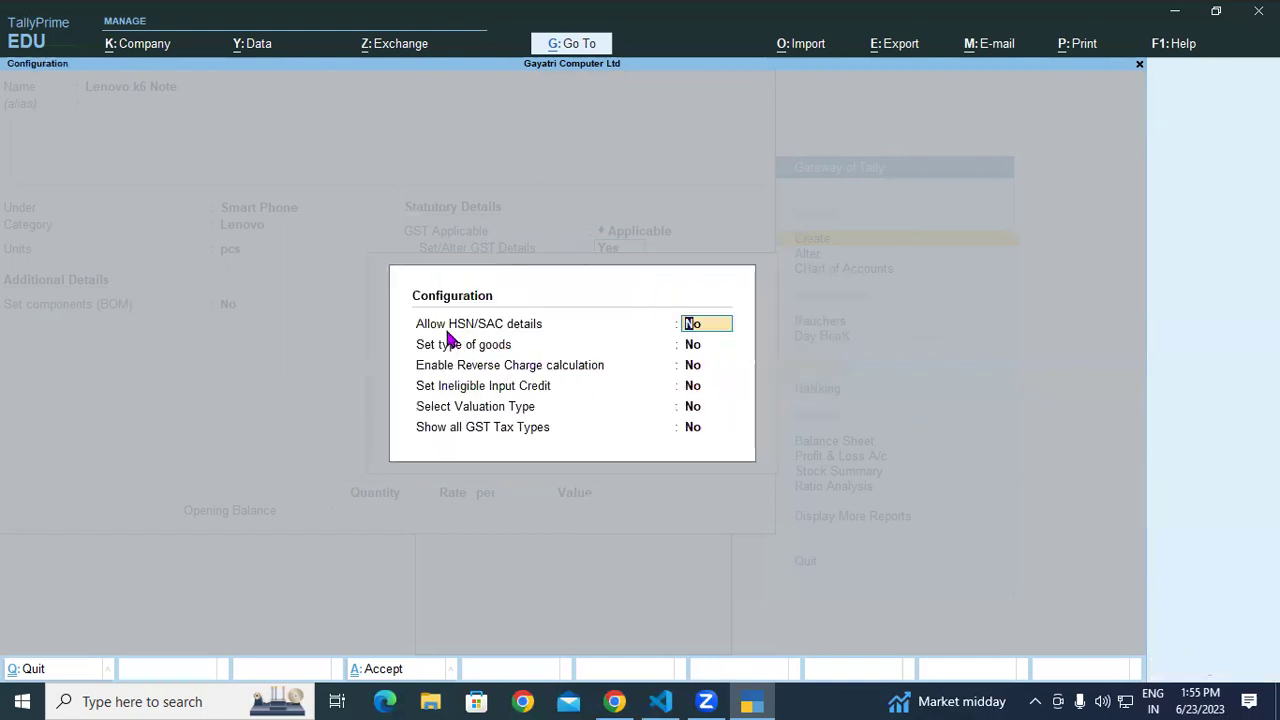
key("y")
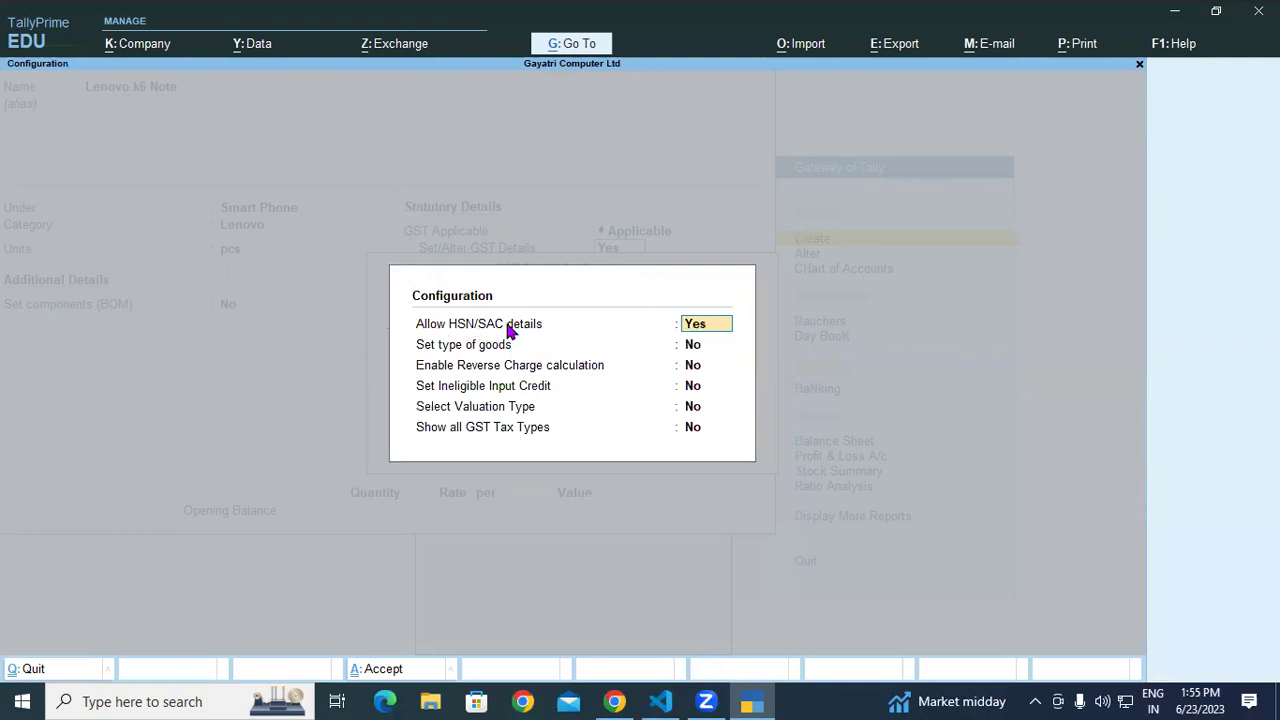
left_click(450, 432)
key("y")
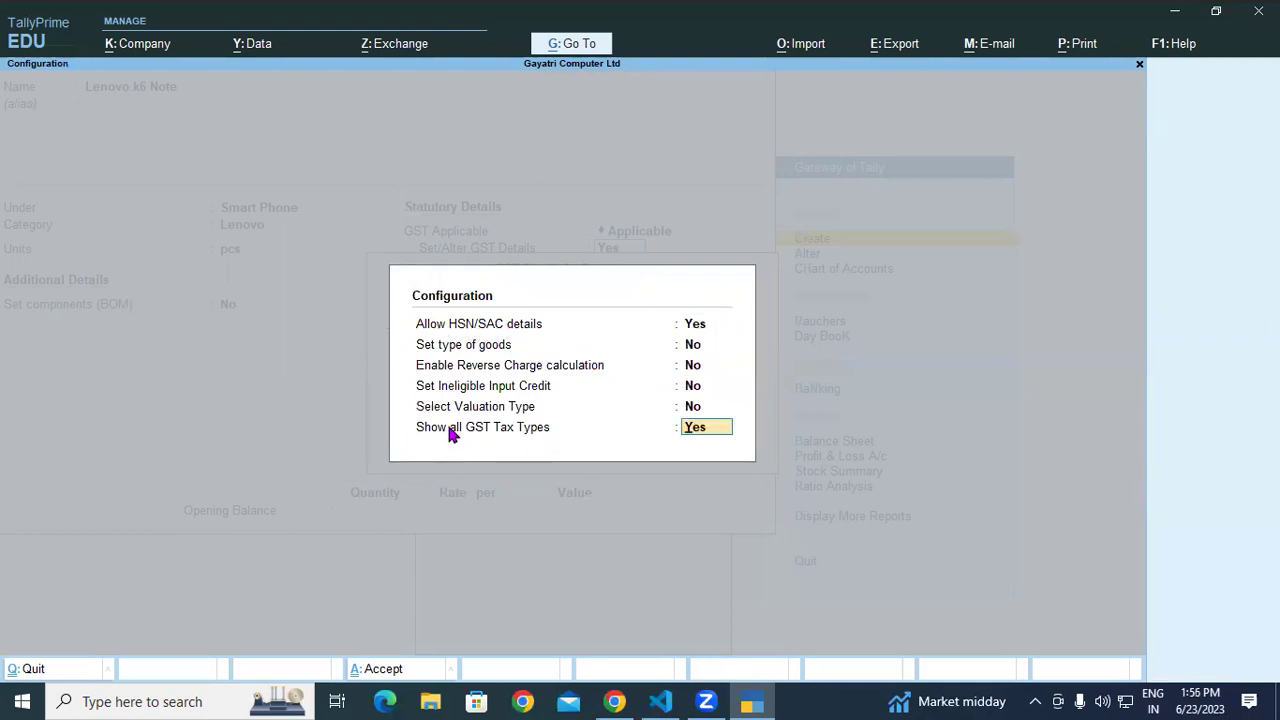
key("ctrl+a")
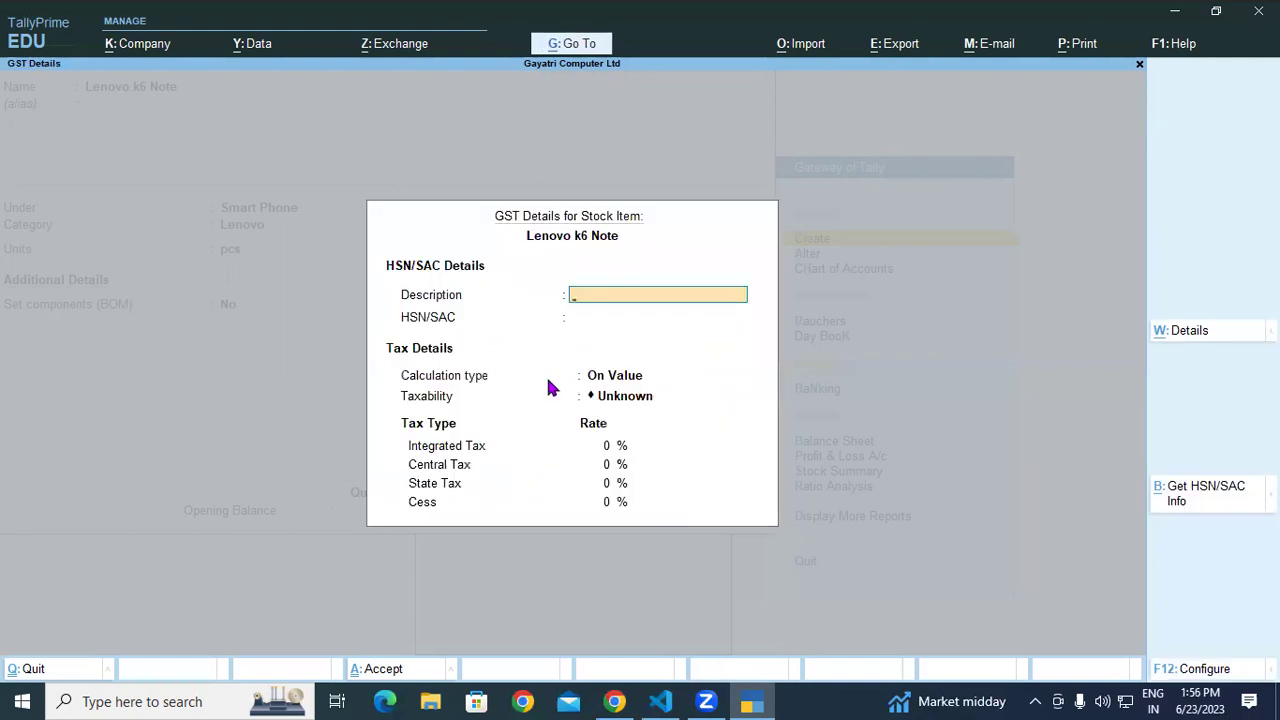
Leave the GST details, set Set/Alter GST Details to No, and keep Goods as the supply type with duty rate 0.
key("Escape")
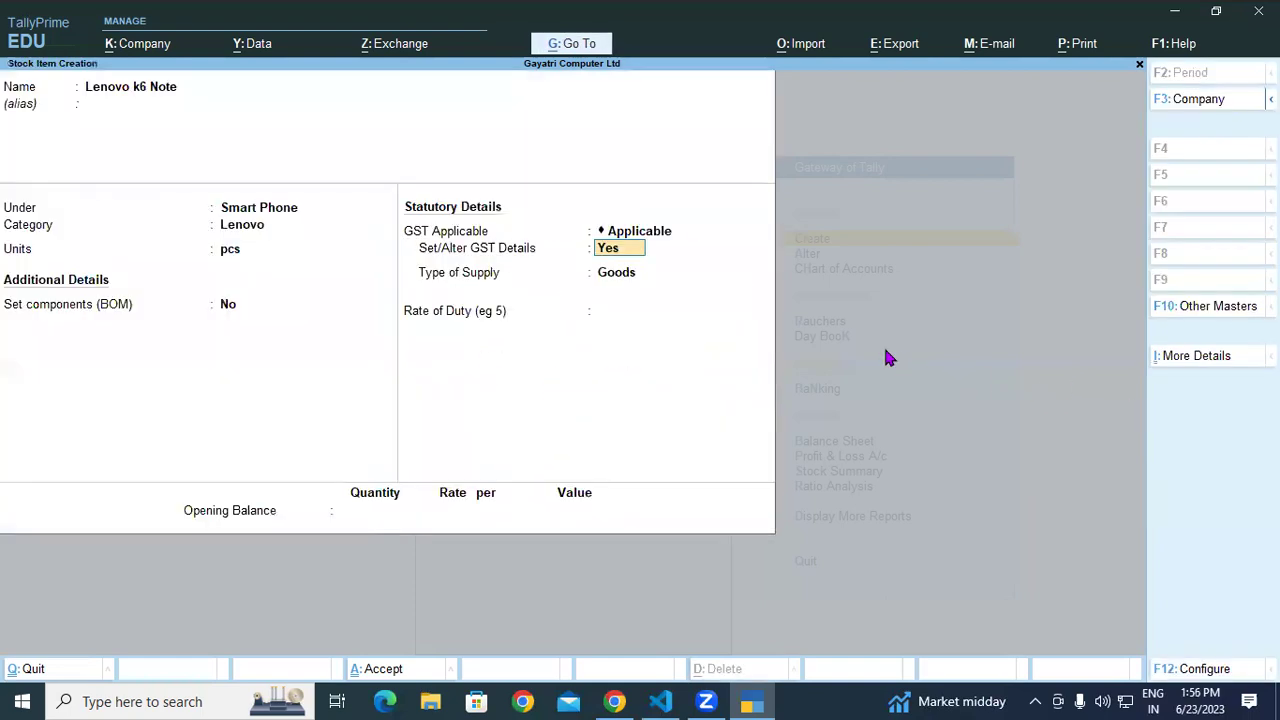
key("n")
key("Return")
key("Return")
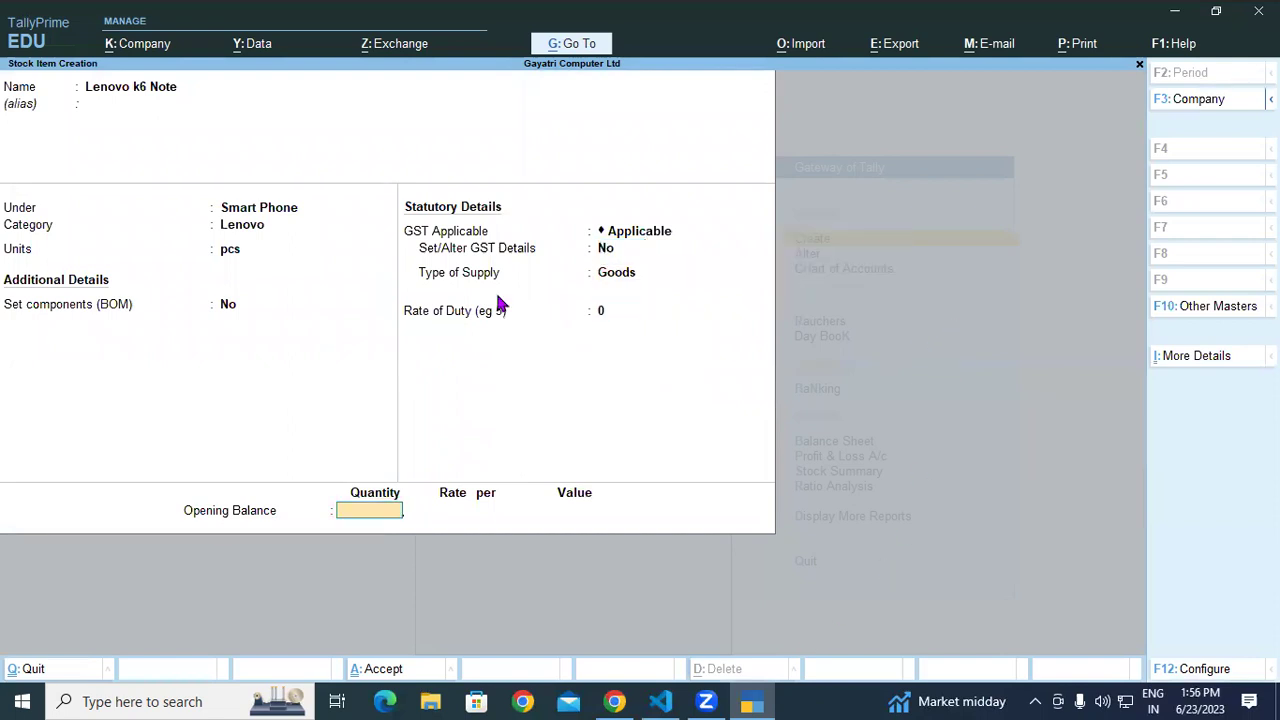
Give Lenovo k6 Note an opening balance of 4 pcs in the Shop godown at rate 8000, and save the item.
type("4")
key("Return")
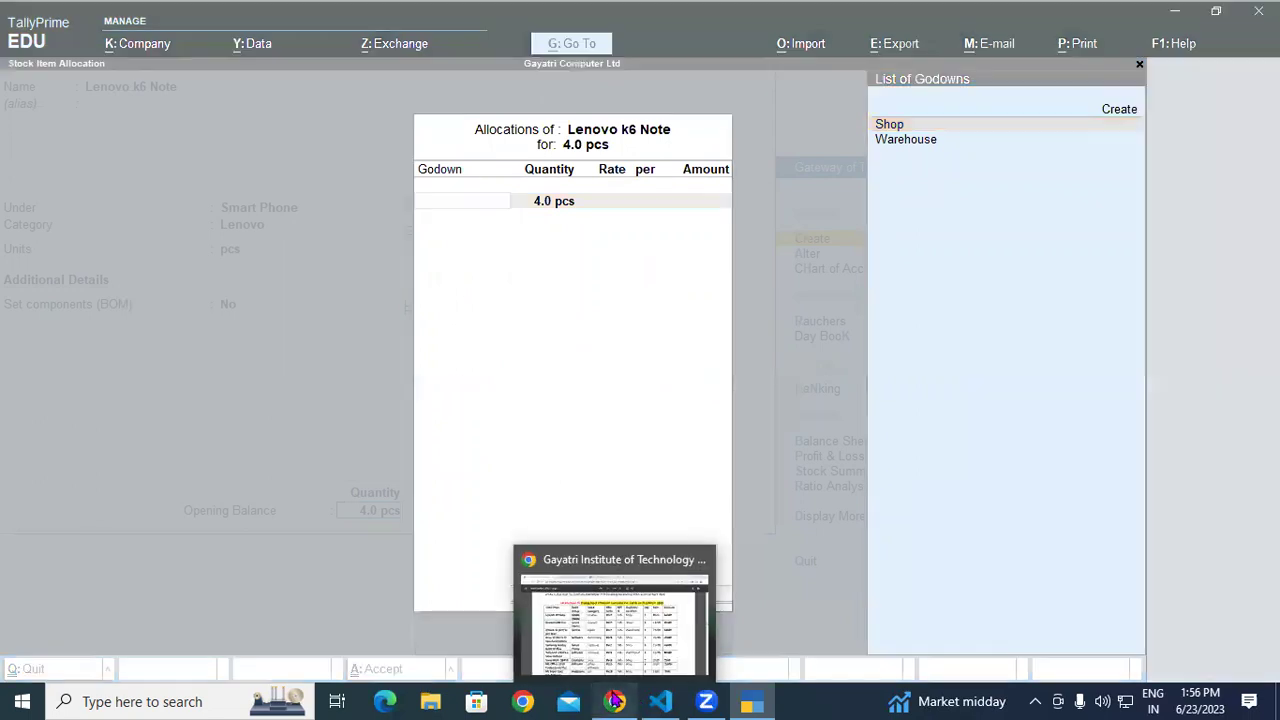
left_click(614, 620)
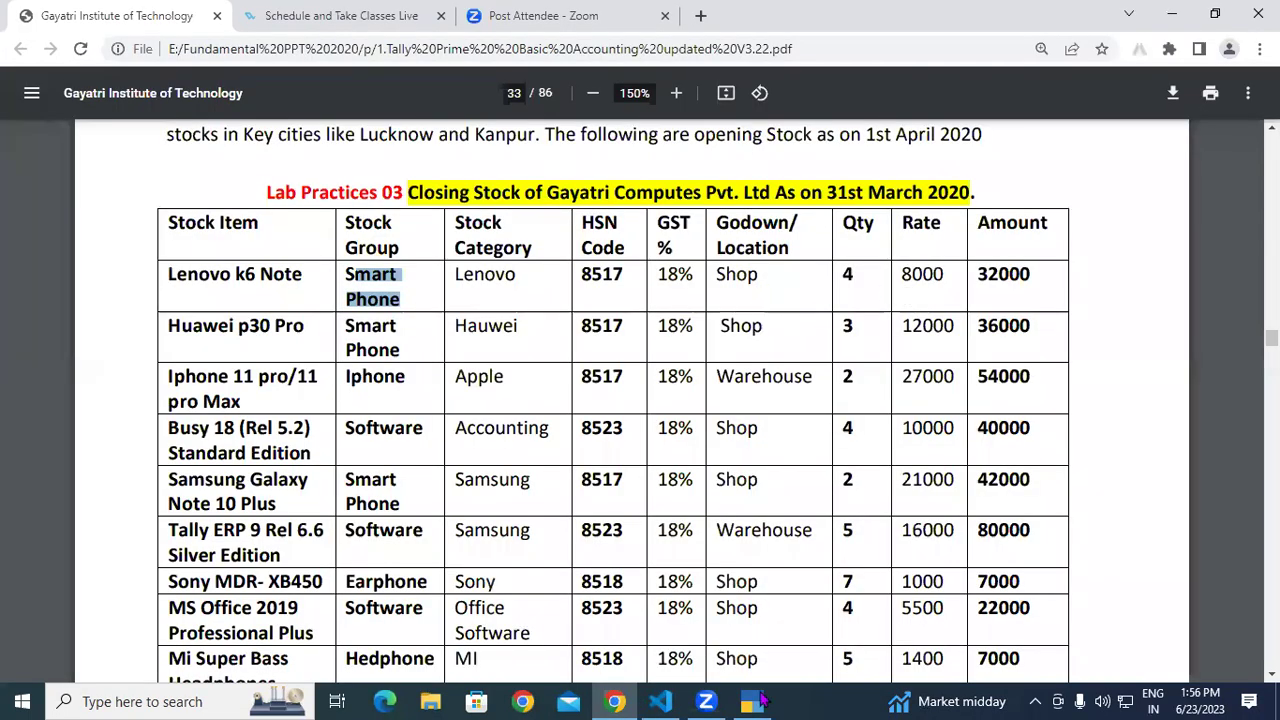
key("alt+Tab")
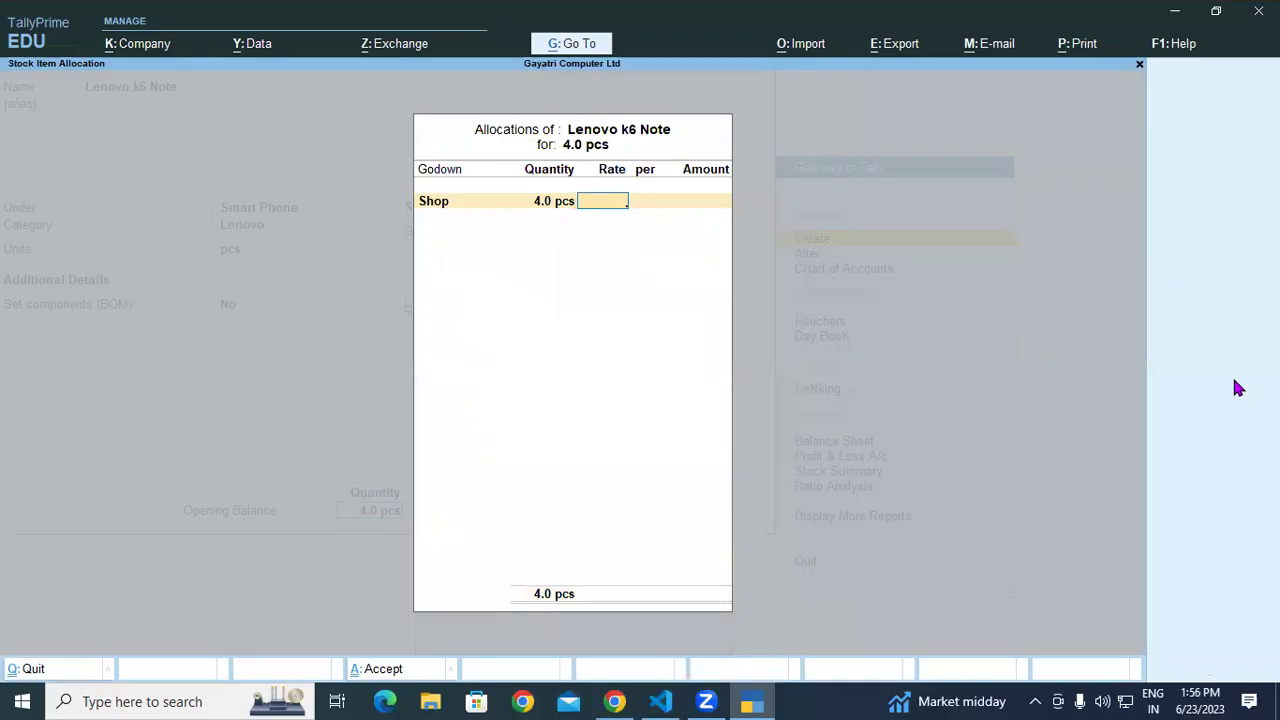
type("8000")
key("Return")
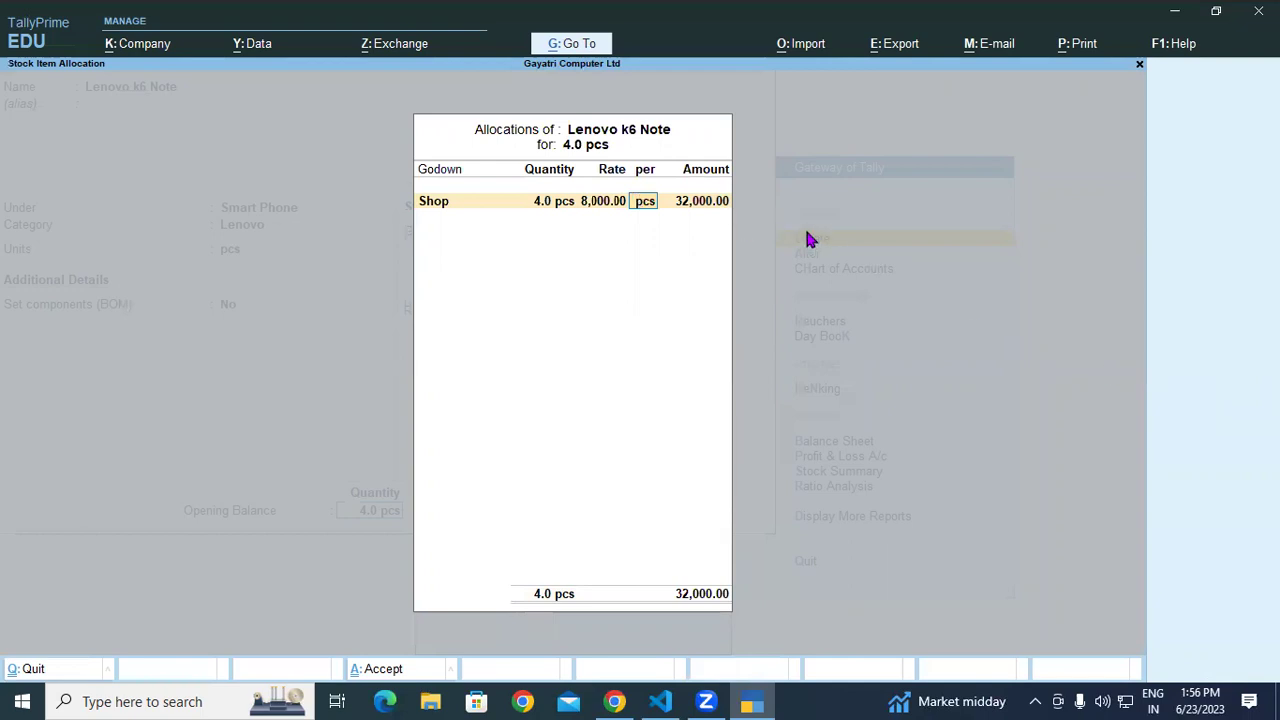
key("ctrl+a")
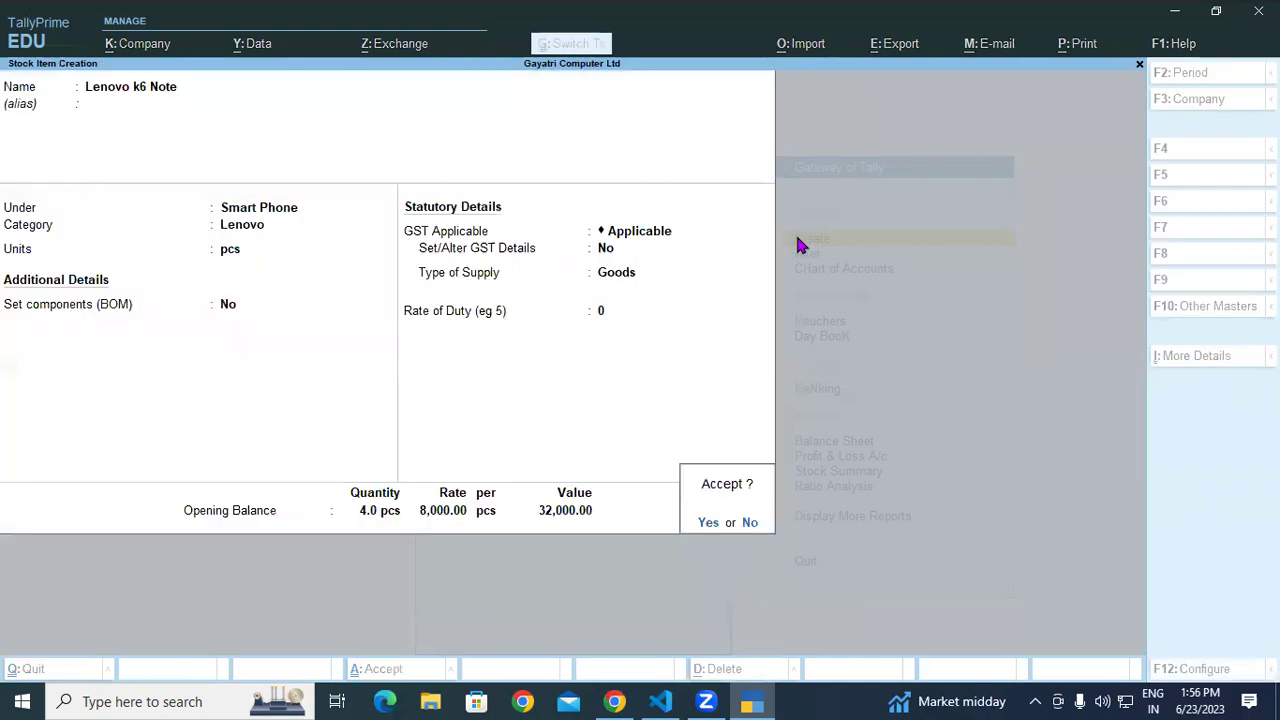
key("y")
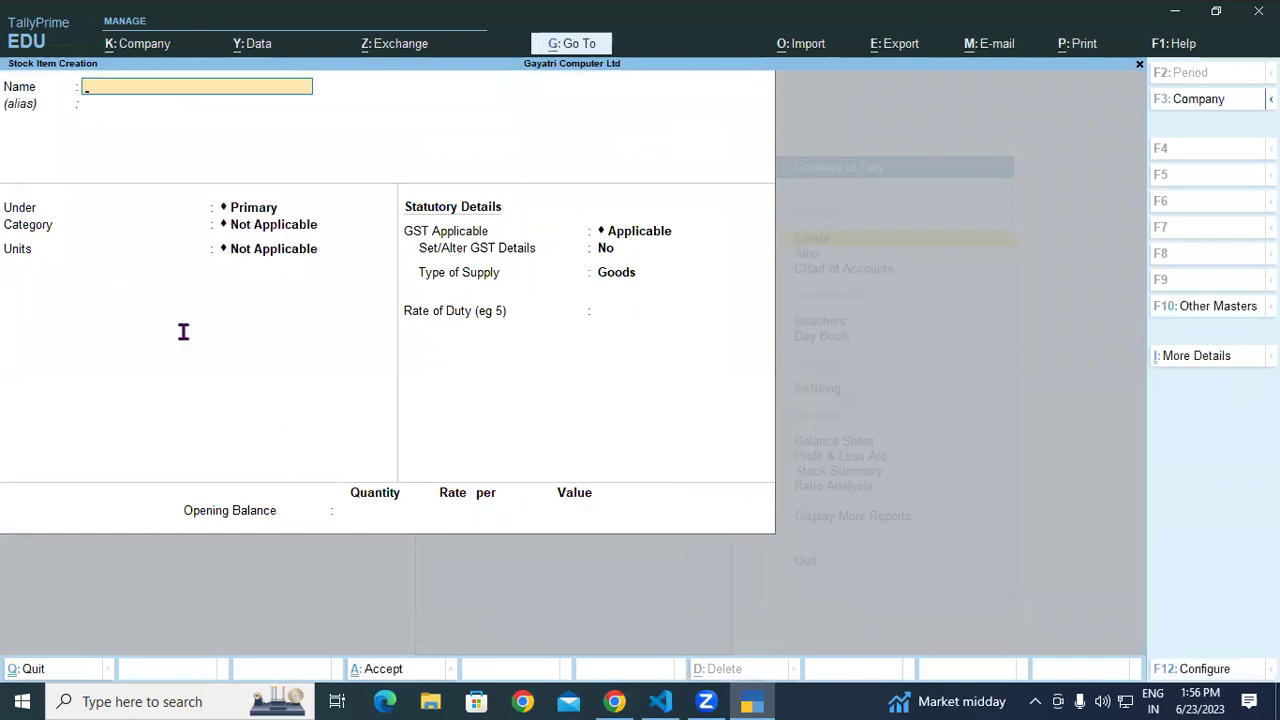
Copy the name Huawei p30 Pro from the PDF table into a new stock item and put it under Smart Phone.
key("alt+Tab")
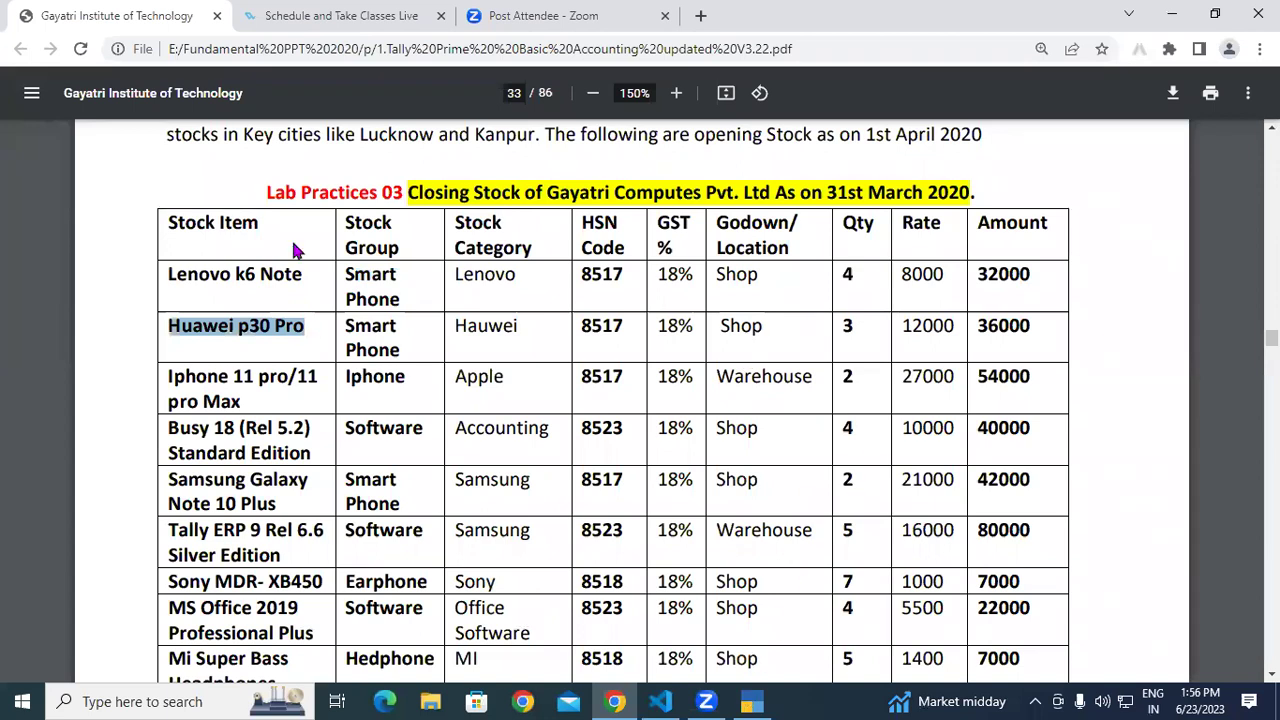
key("alt+Tab")
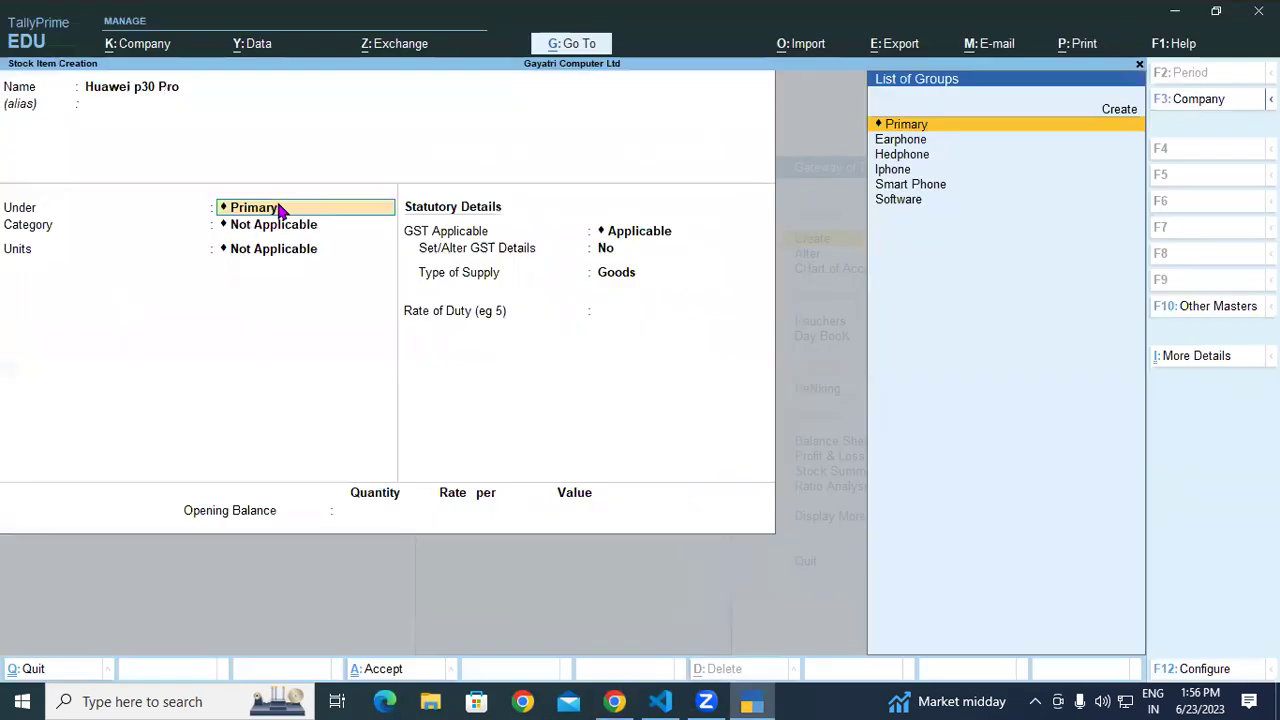
key("Down")
key("Down")
key("Down")
key("Down")
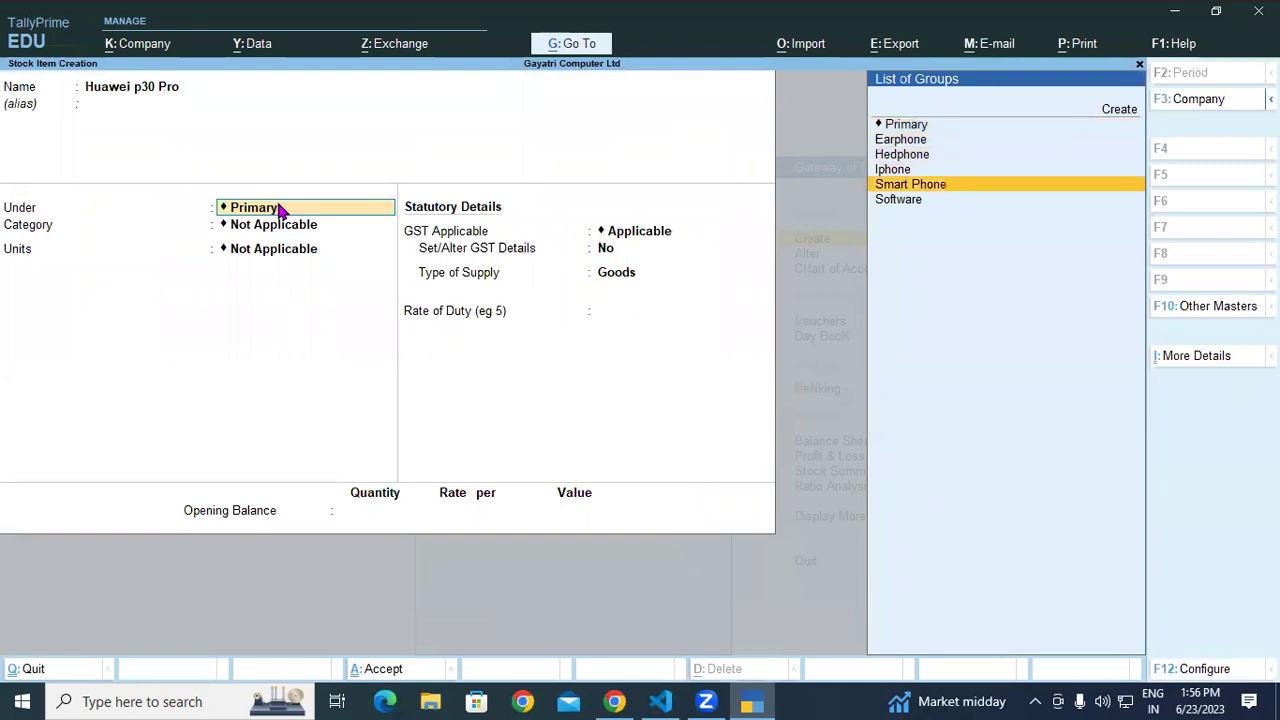
key("Return")
Assign the Huawei p30 Pro item the category Hauwei and the unit pcs.
key("Down")
key("Down")
key("Down")
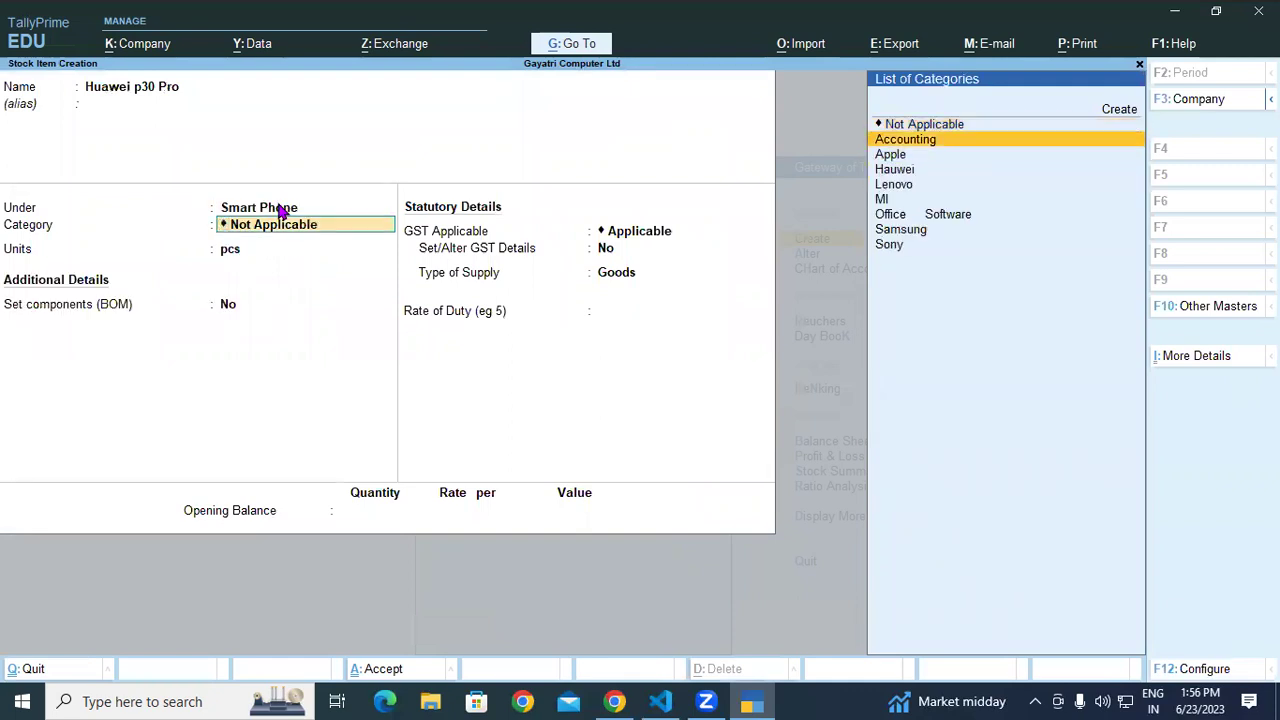
key("Return")
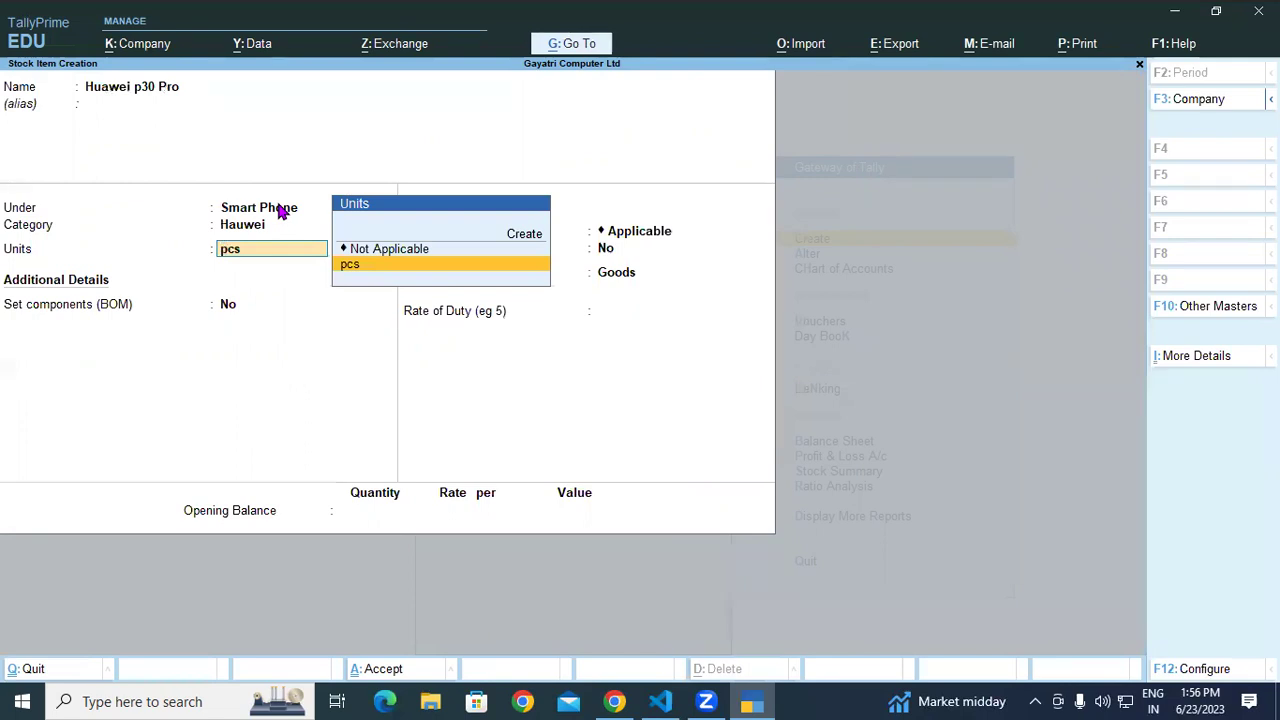
key("Return")
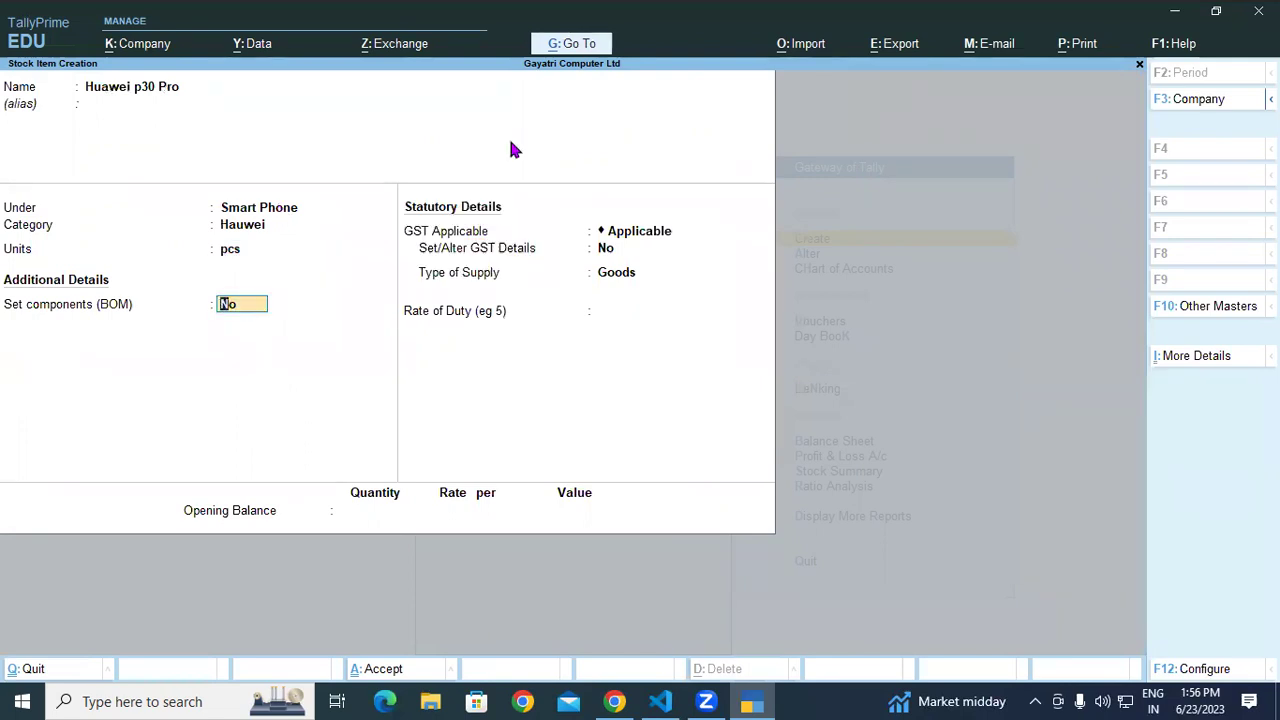
In the stock item configuration, set Provide Units of Measurement (UoM) for Stock Items to No and accept.
left_click(1185, 670)
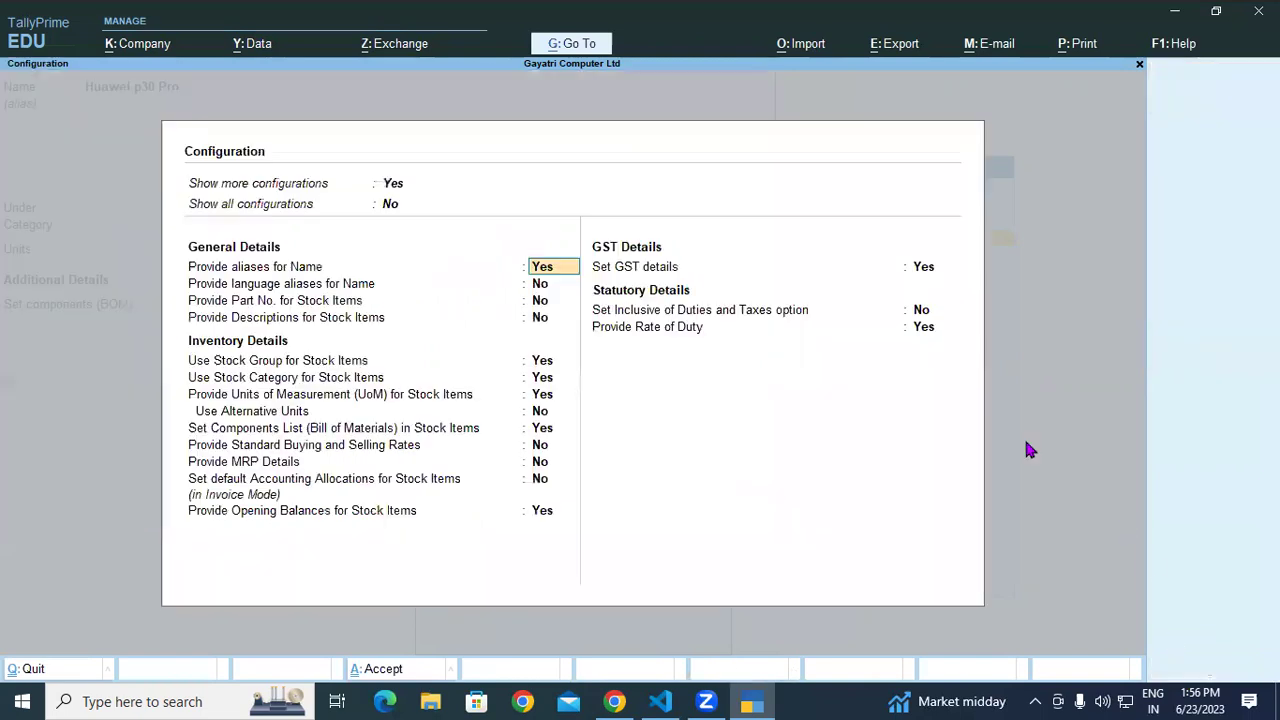
left_click(398, 395)
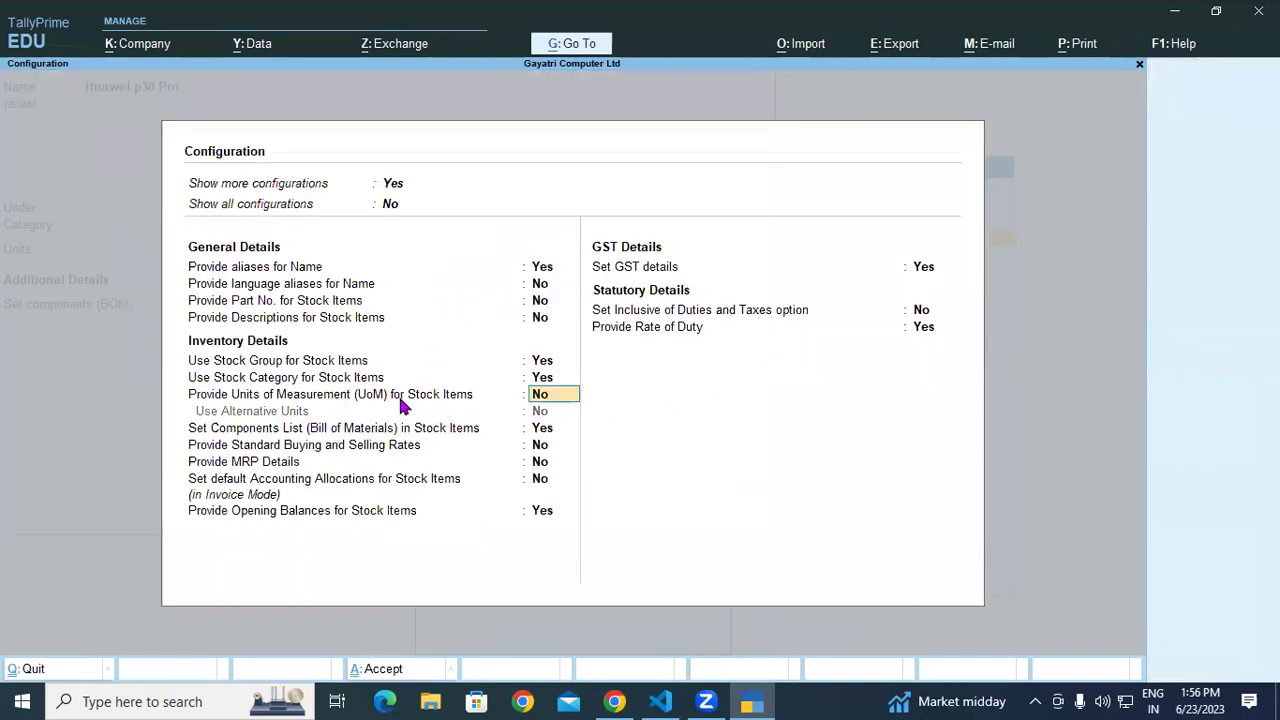
key("ctrl+a")
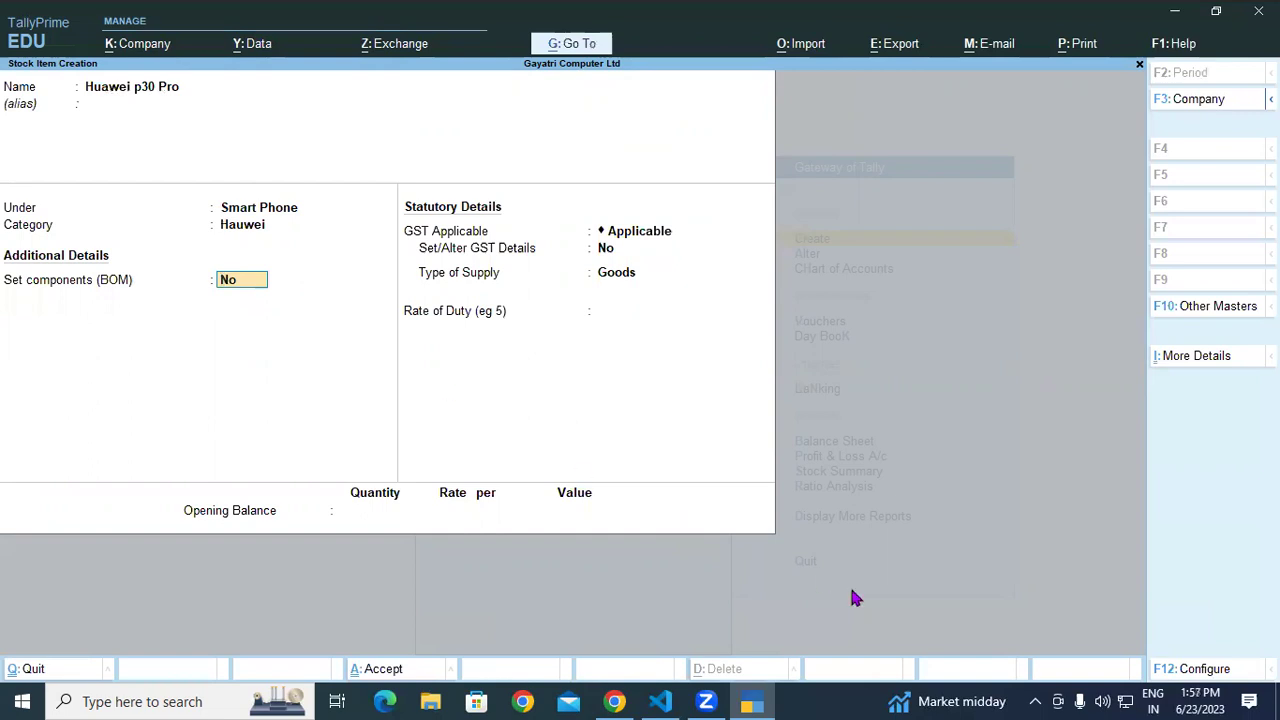
Set Provide Units of Measurement (UoM) for Stock Items back to Yes and accept the configuration.
left_click(1165, 670)
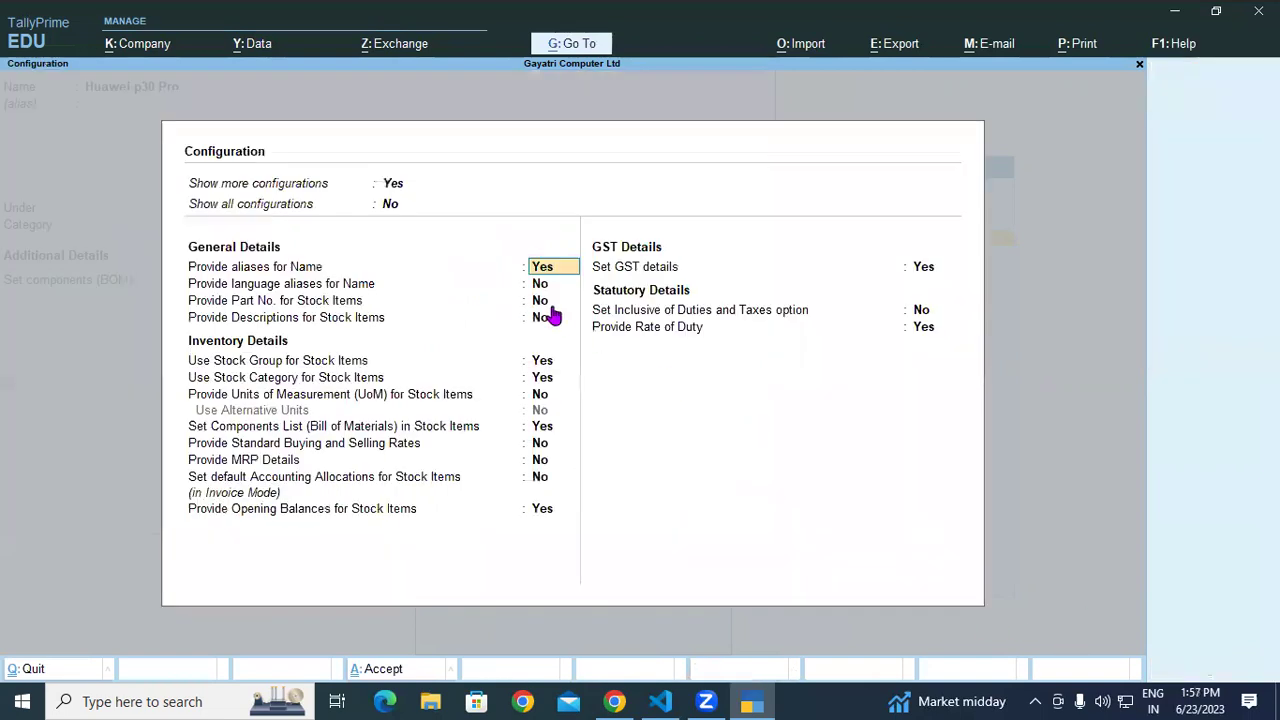
left_click(380, 394)
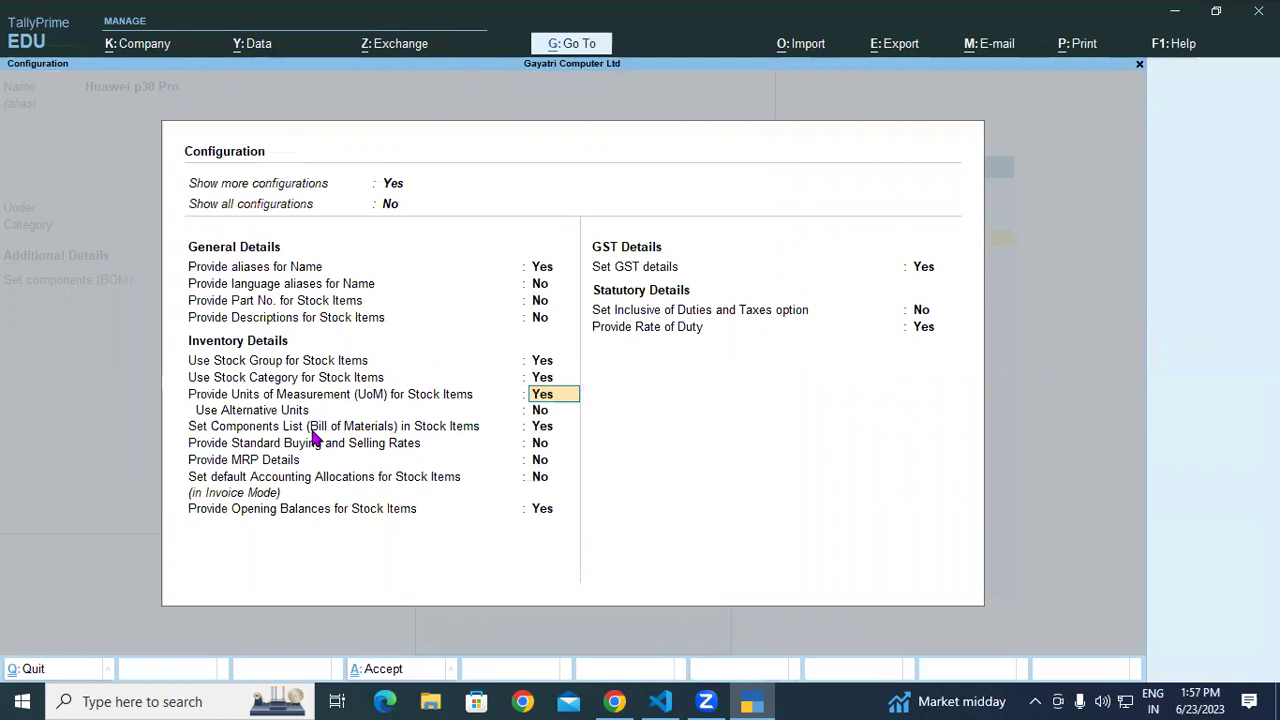
left_click(370, 426)
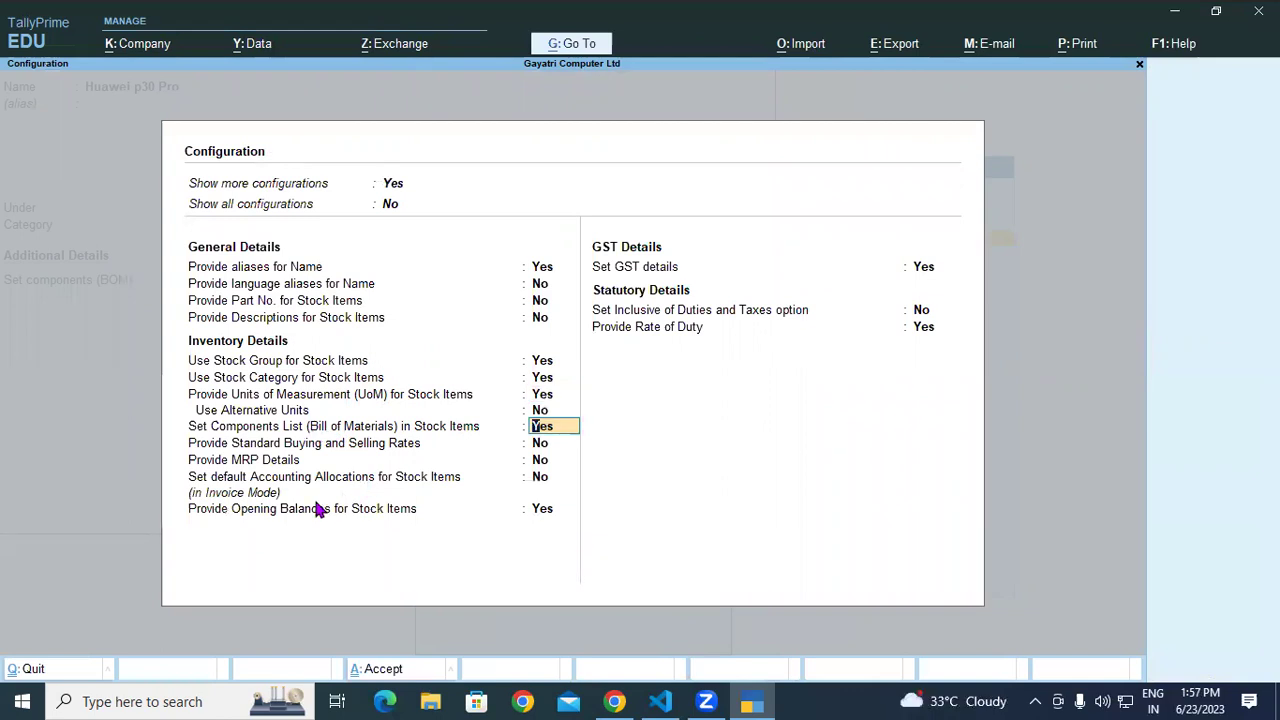
key("ctrl+a")
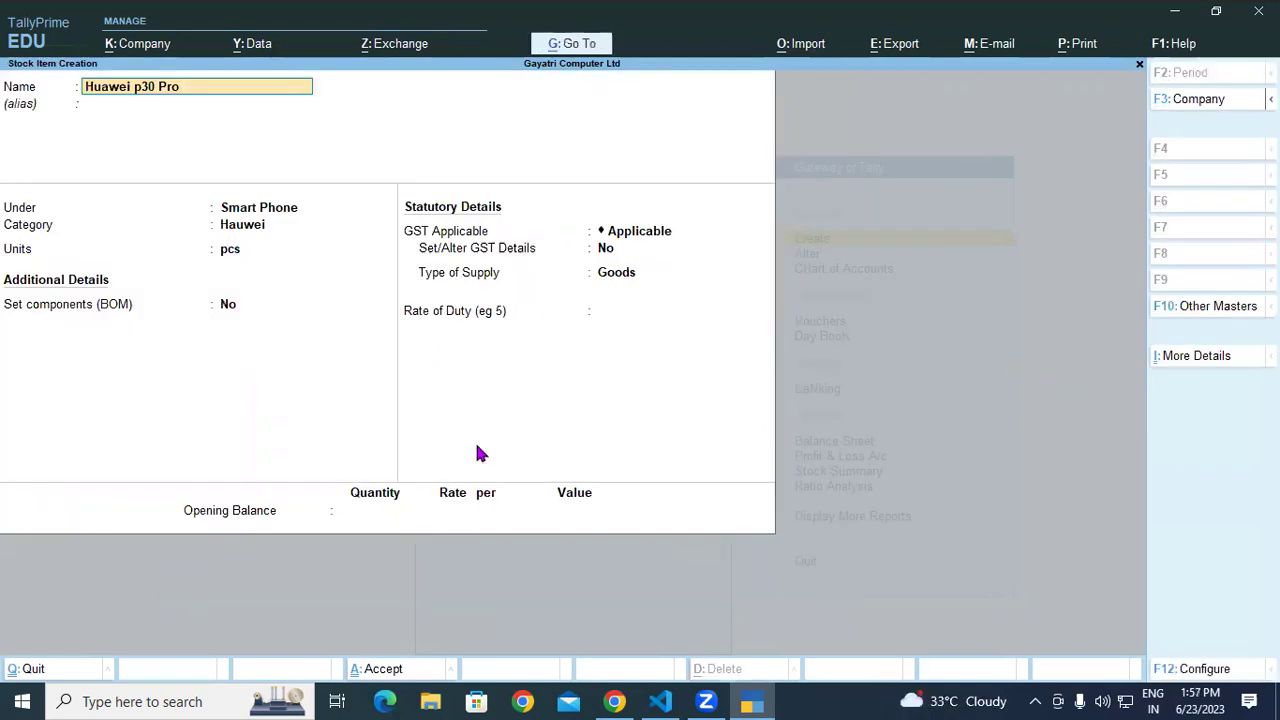
Keep the Huawei p30 Pro item's group, category, unit, component and GST settings, with duty rate 0.
key("Return")
key("Return")
key("Return")
key("Return")
key("Return")
key("Return")
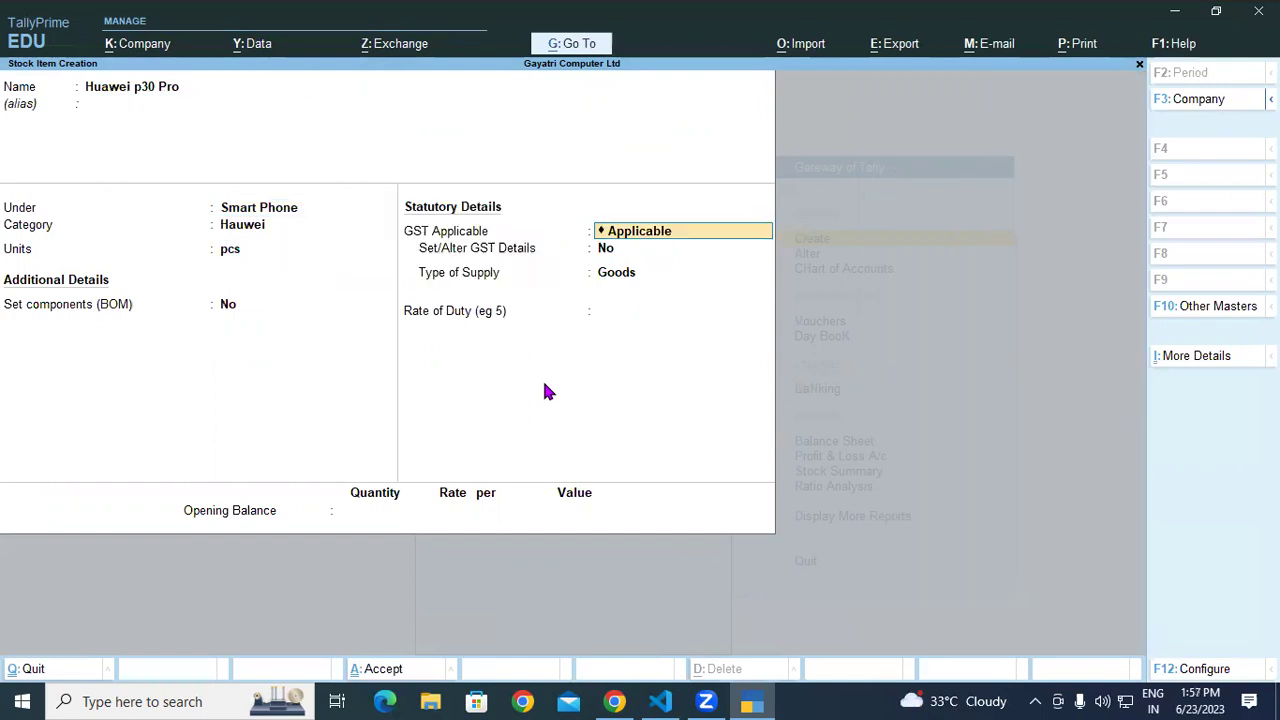
key("Return")
key("Return")
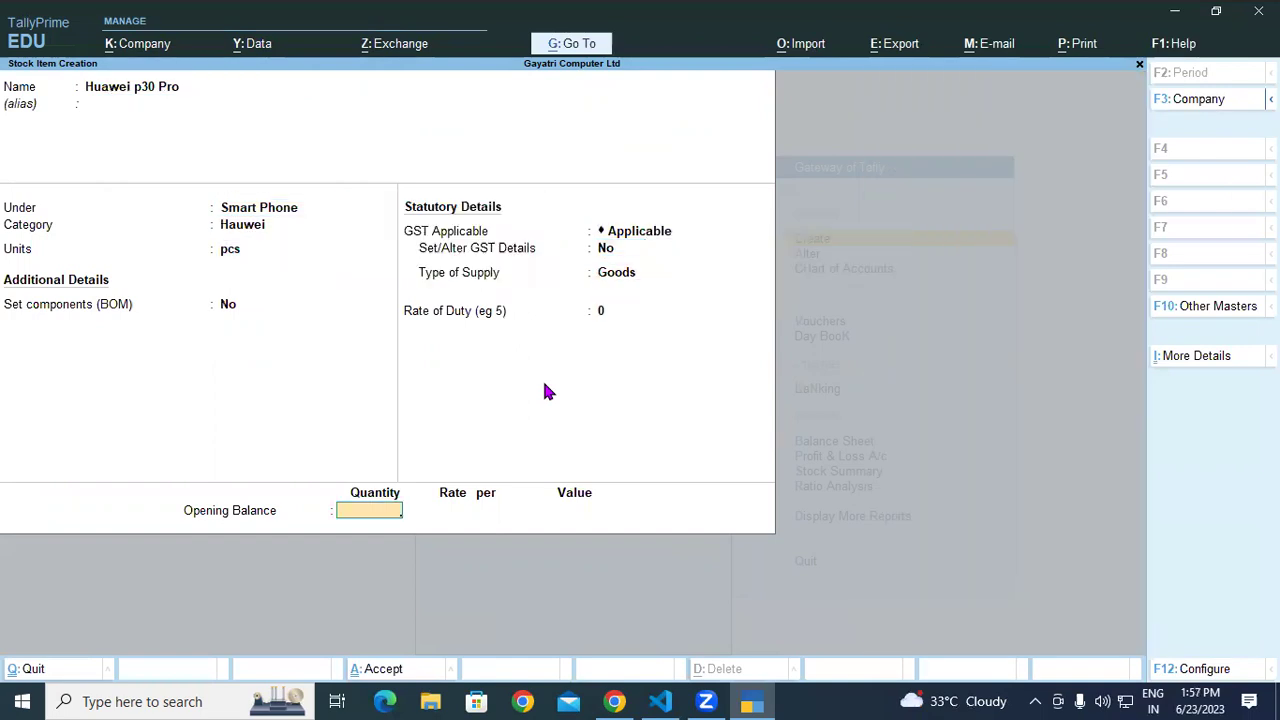
Give Huawei p30 Pro an opening balance of 3 pcs in the Shop godown at rate 12000, and save the item.
type("3")
key("Return")
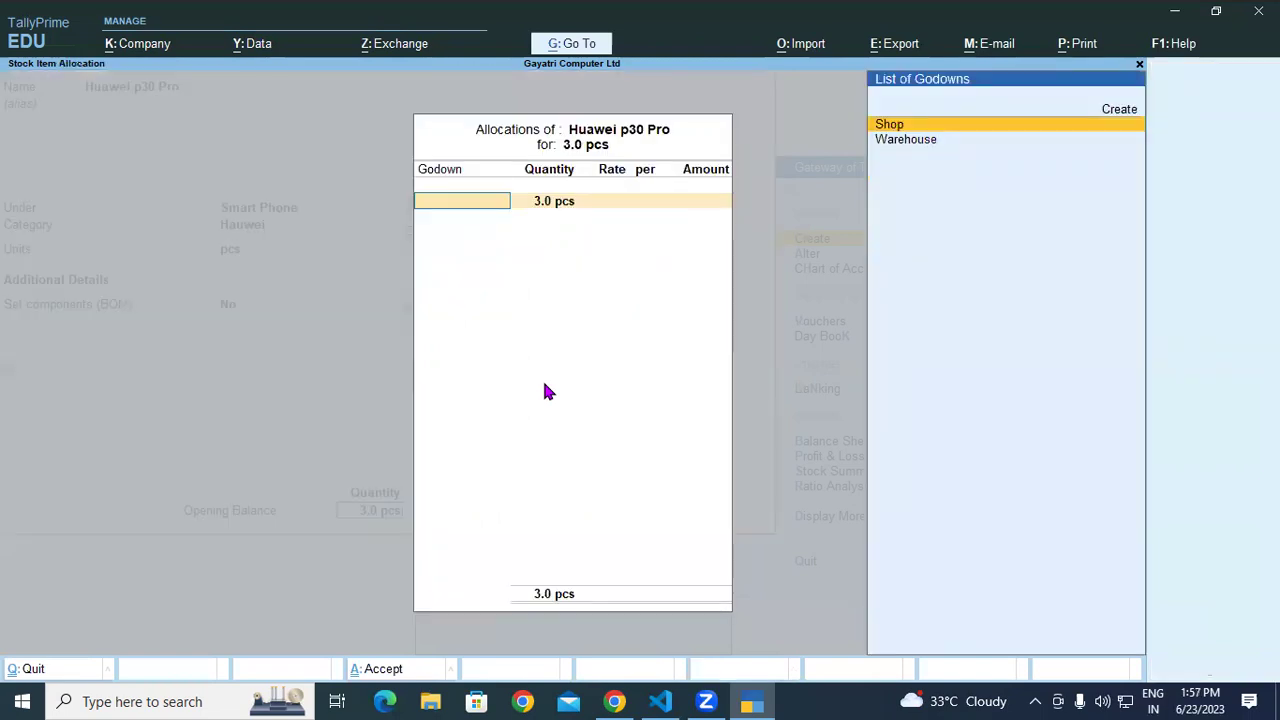
key("Return")
key("Return")
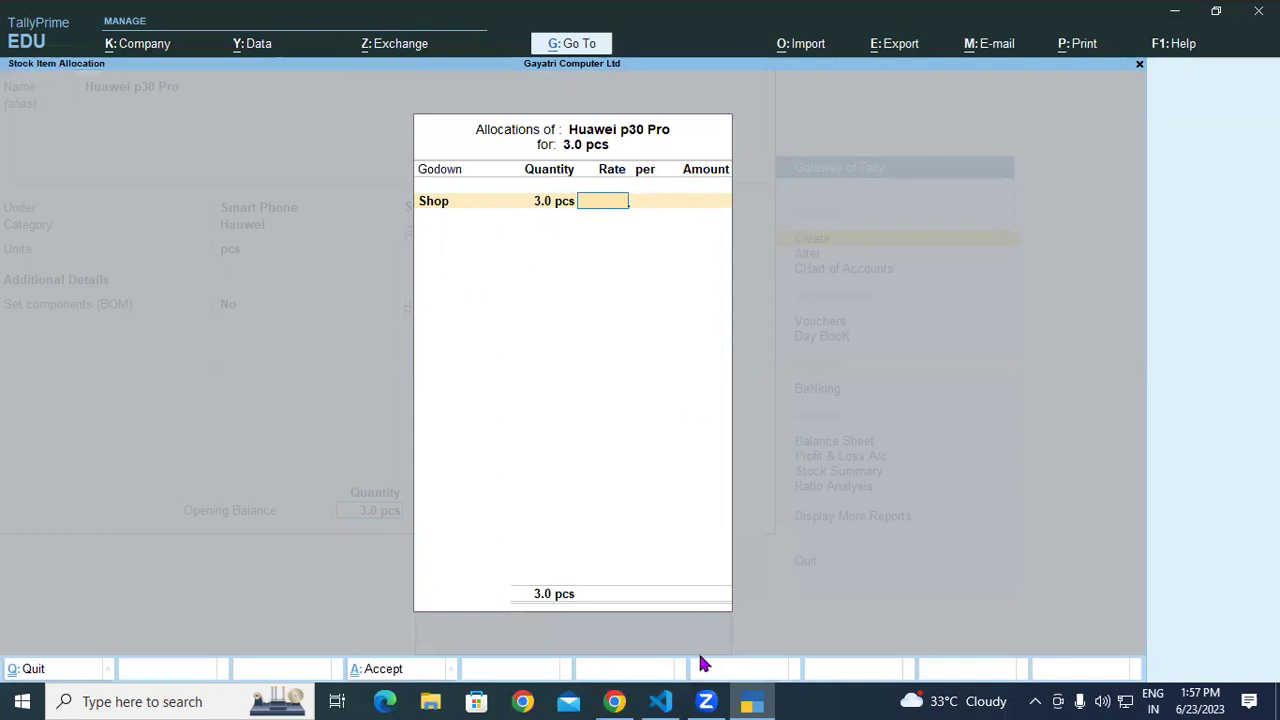
left_click(618, 701)
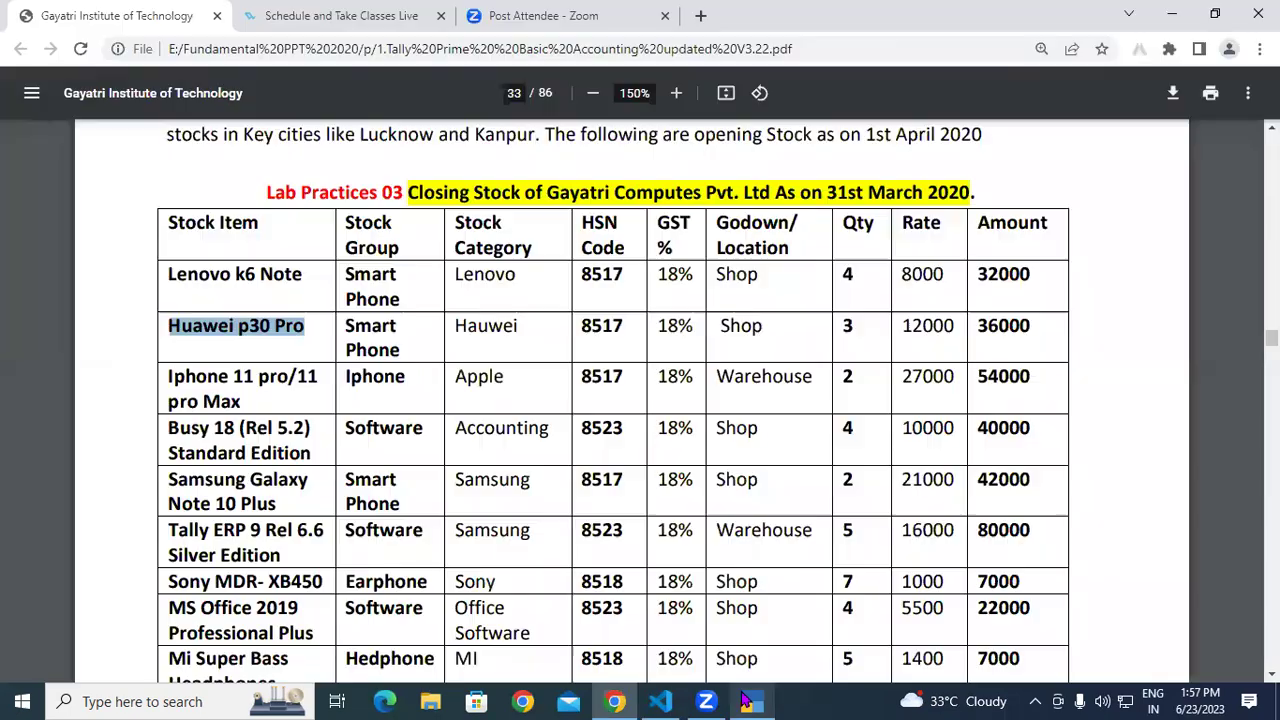
key("alt+Tab")
type("12000")
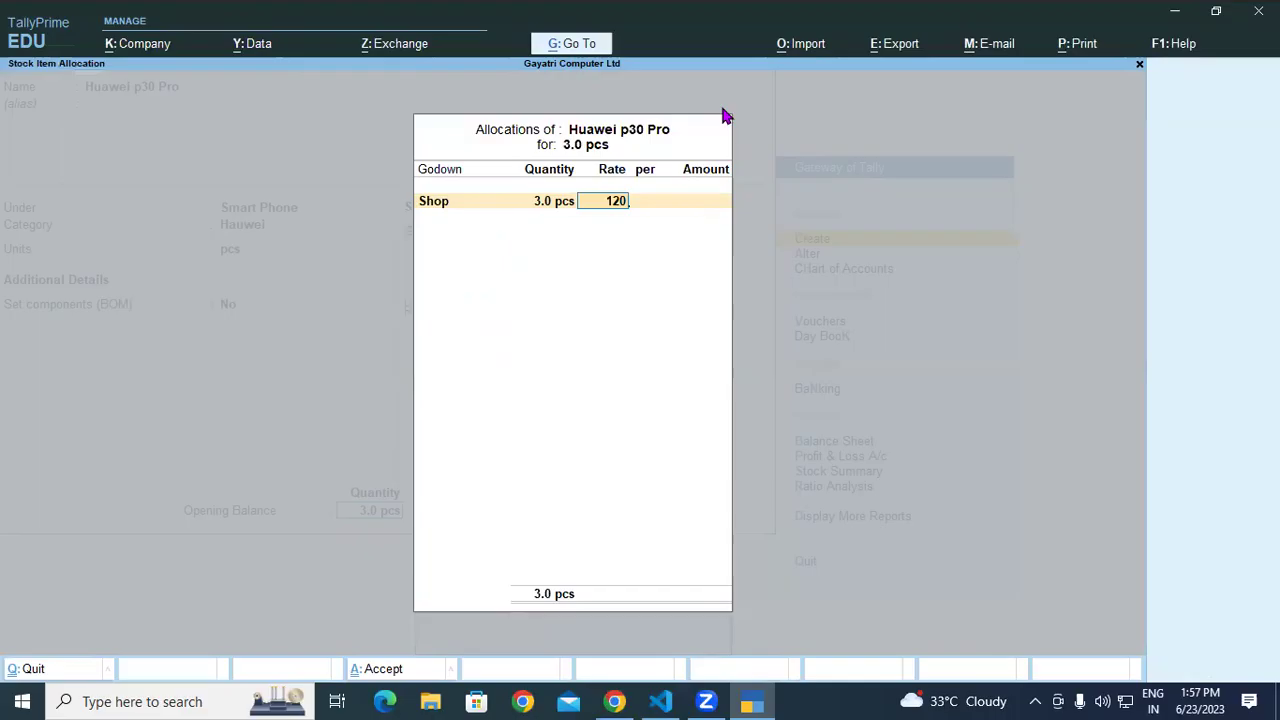
key("Return")
key("Return")
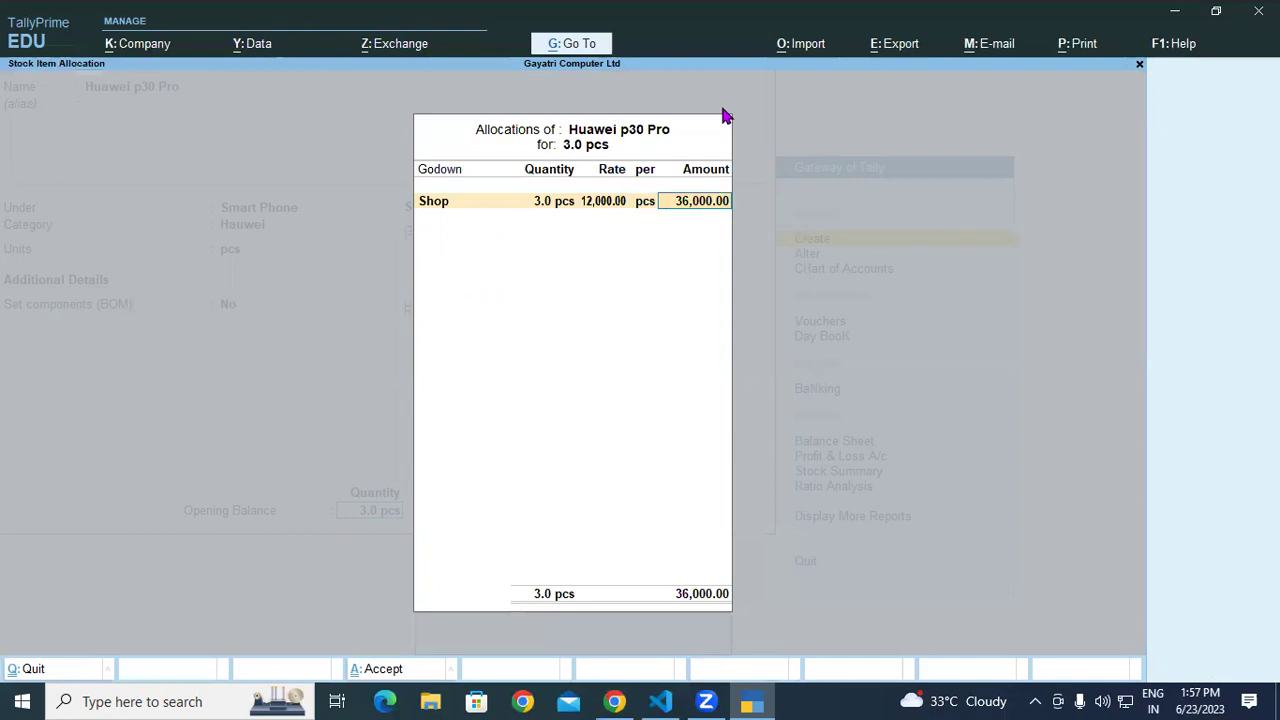
key("Return")
key("Return")
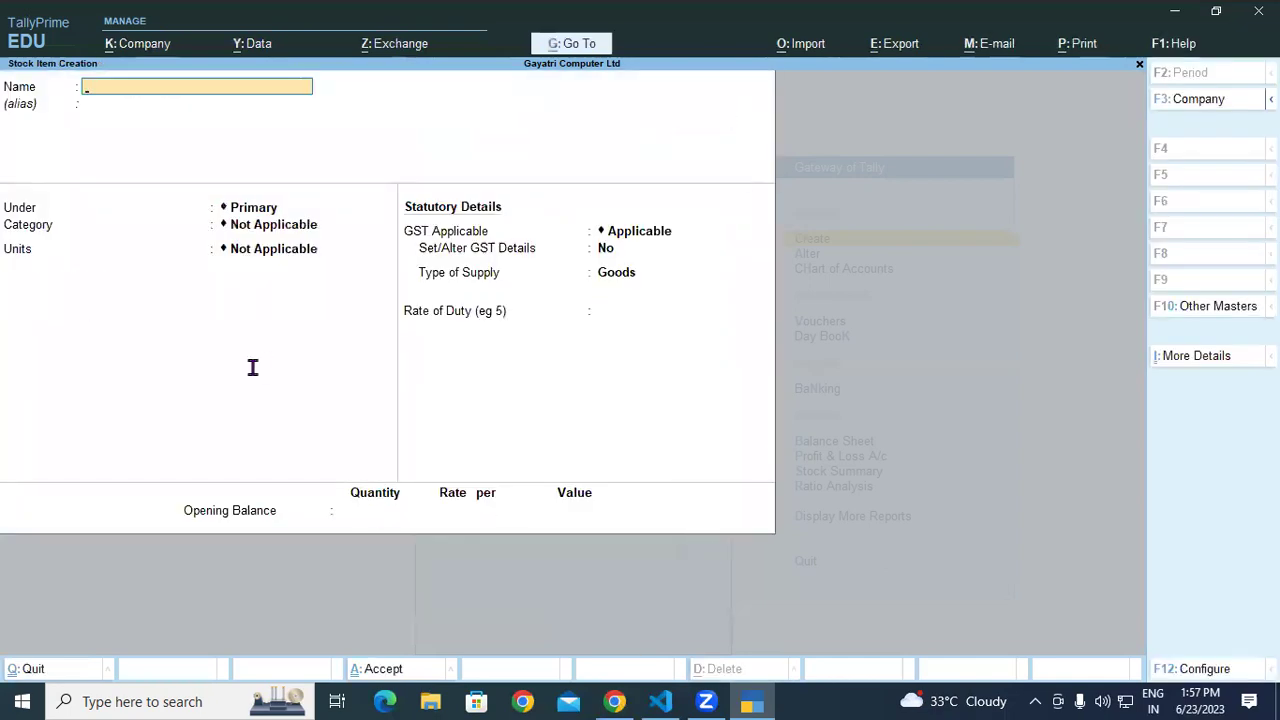
Copy the name Iphone 11 pro/11 pro Max from the PDF table into a new stock item and put it under Iphone.
key("alt+Tab")
left_click_drag(169, 371, 257, 400)
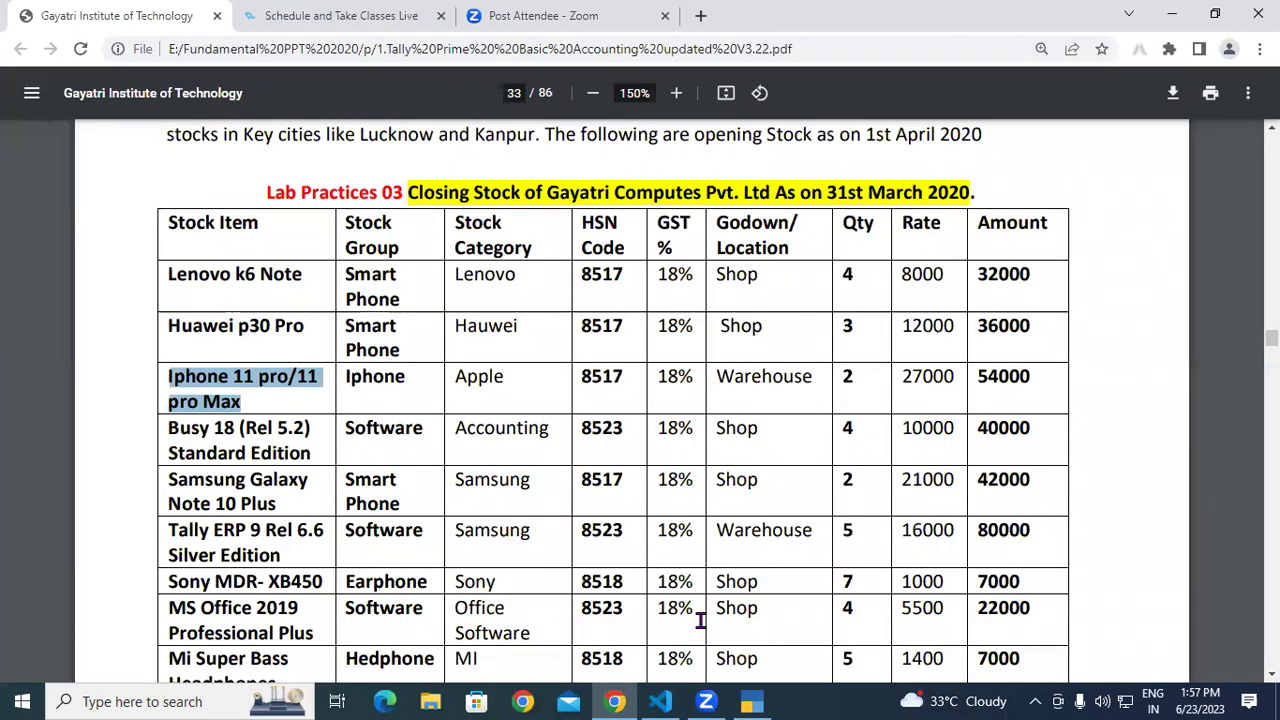
left_click(752, 701)
key("ctrl+alt+v")
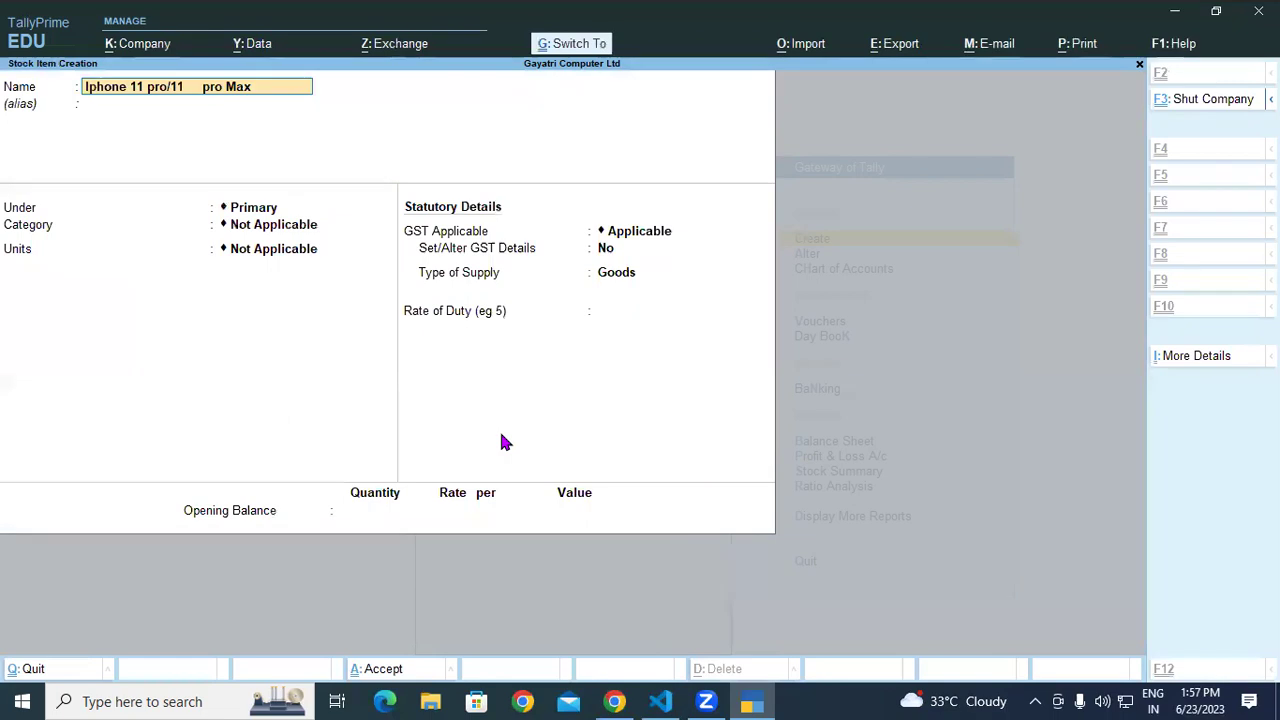
key("Return")
key("Return")
key("Down")
key("Down")
key("Down")
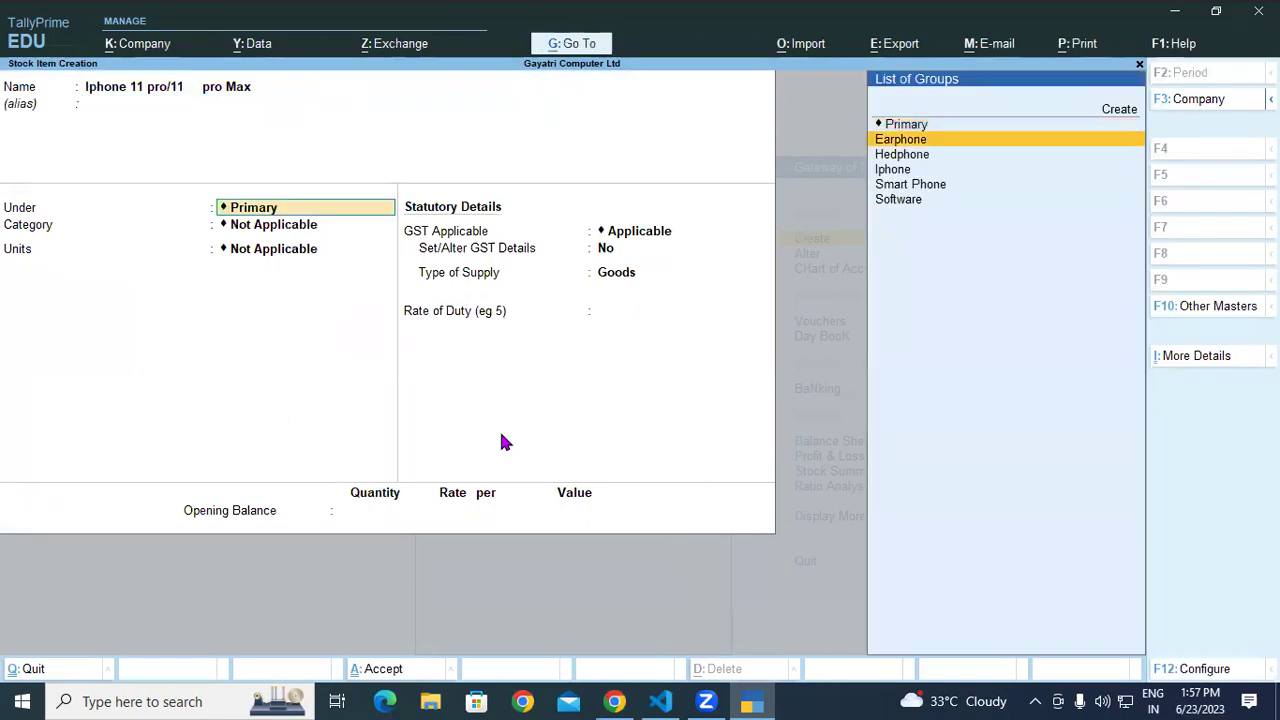
key("Return")
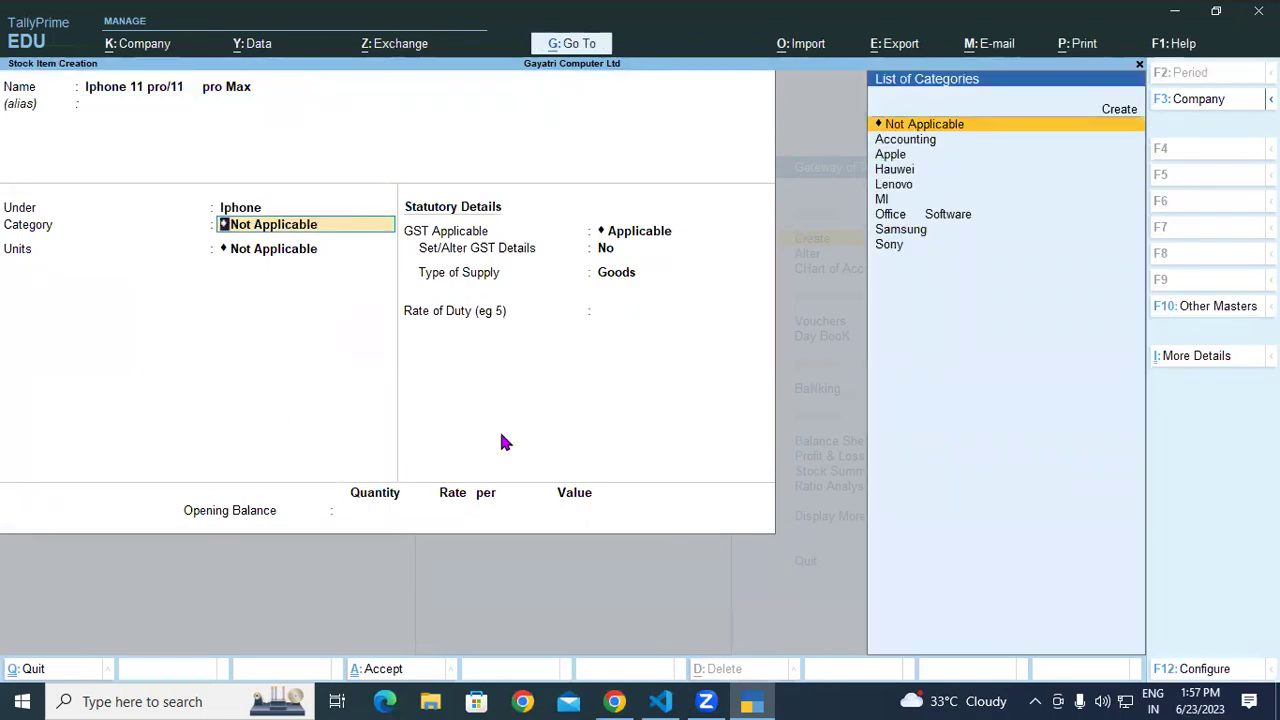
Assign the Iphone item the category Apple and the unit pcs, keeping the default component, GST and supply settings.
key("Down")
key("Down")
key("Return")
key("Return")
key("Return")
key("Return")
key("Return")
key("Return")
key("Return")
key("Escape")
Give the Iphone item an opening balance of 2 pcs in the Warehouse godown at rate 27000, and save the item.
type("2")
key("Return")
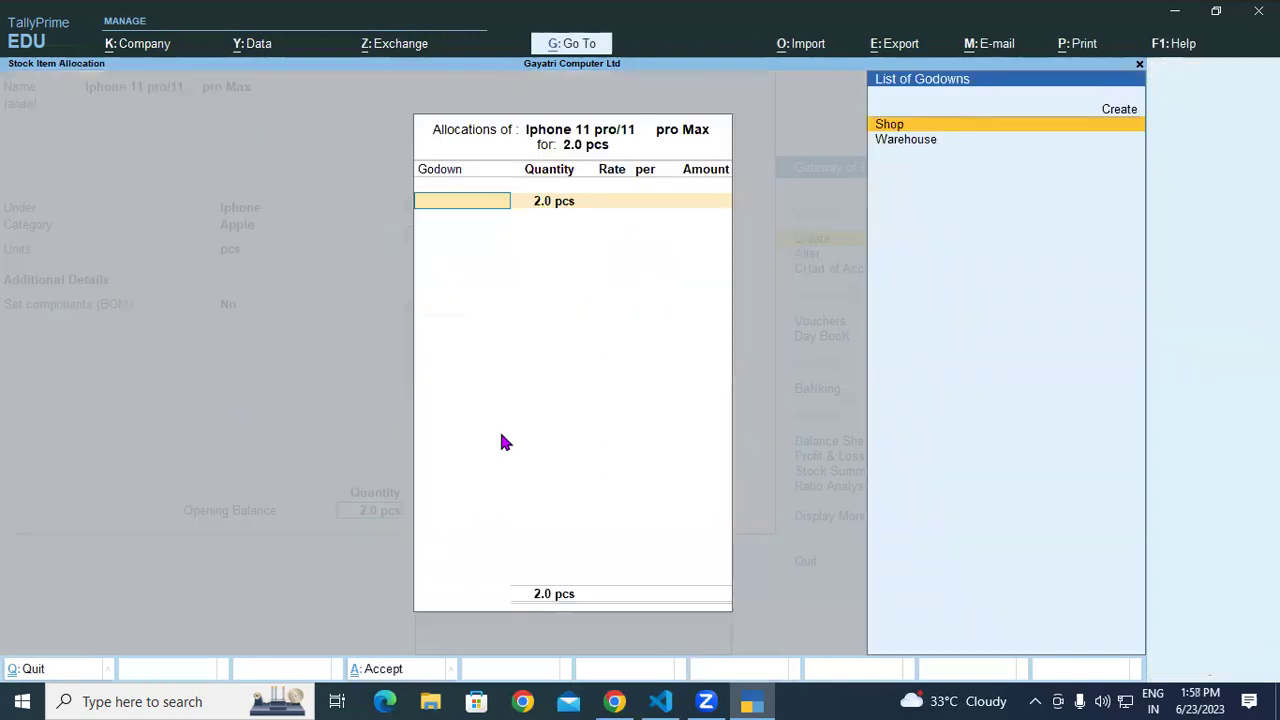
key("Down")
key("Return")
key("Return")
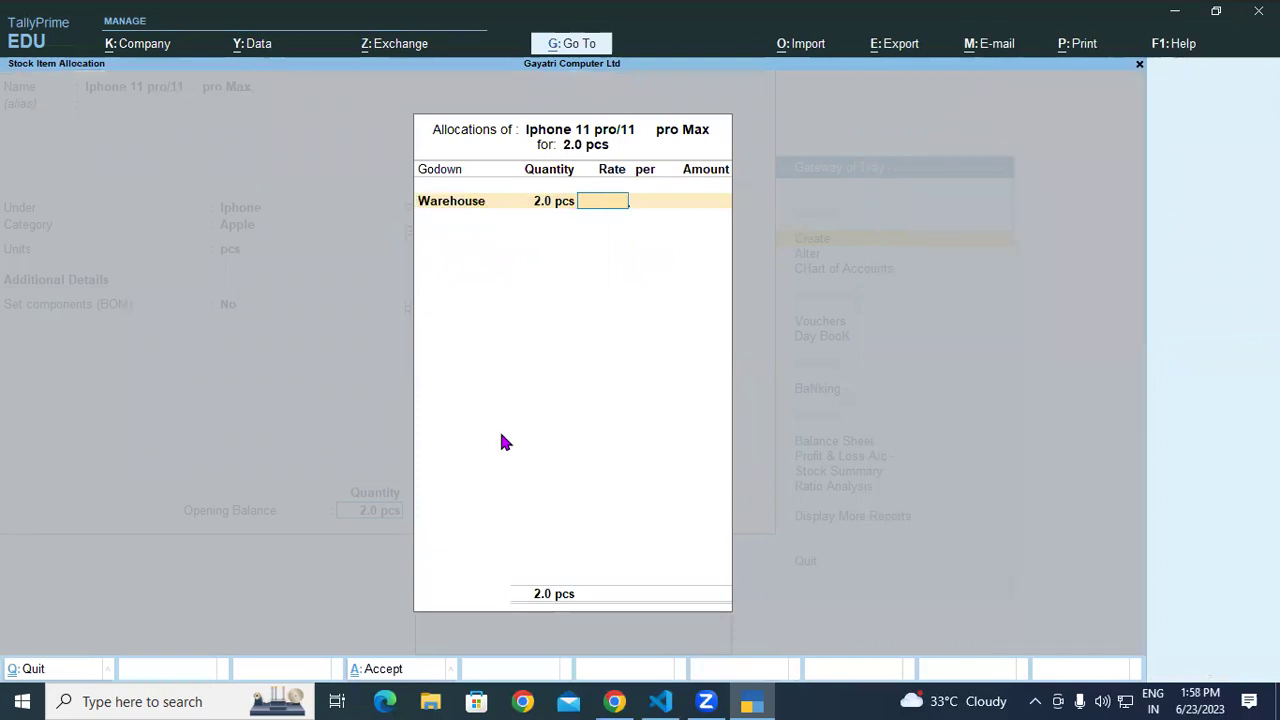
type("27000")
key("Return")
key("Return")
key("Return")
key("Return")
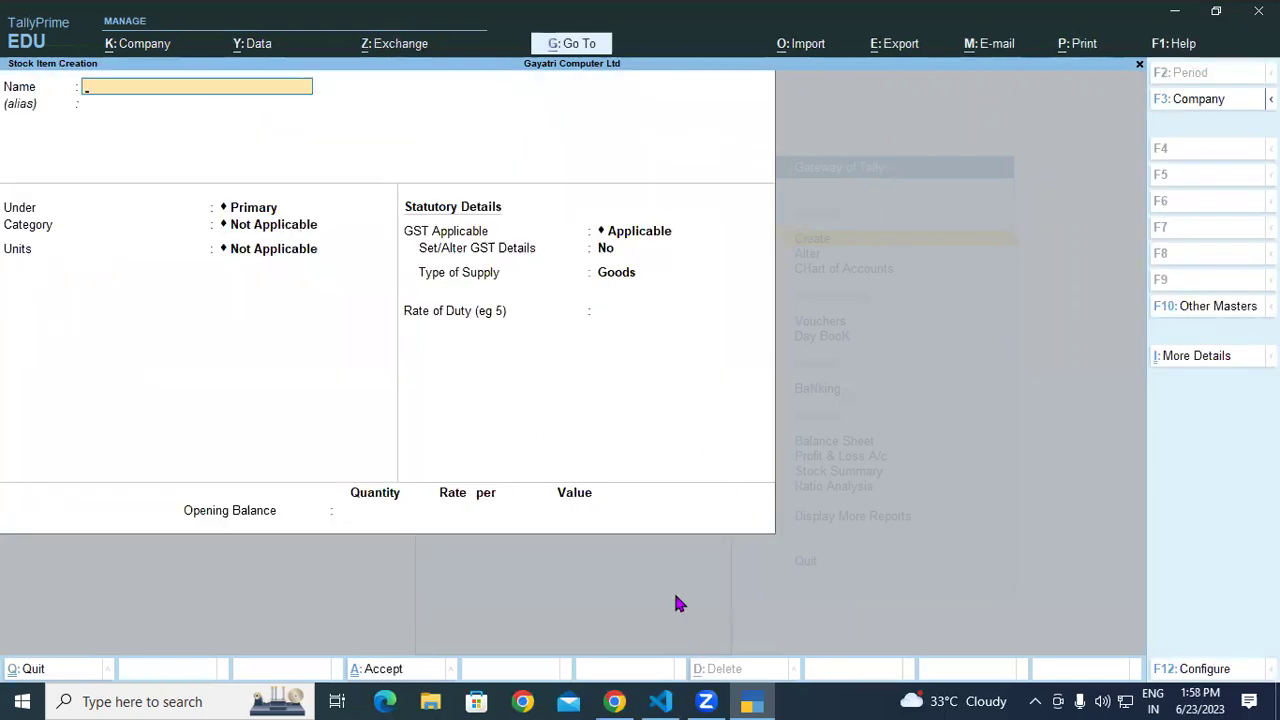
Copy the name Busy 18 (Rel 5.2) Standard Edition from the PDF table into a new stock item and put it under Software.
left_click(616, 701)
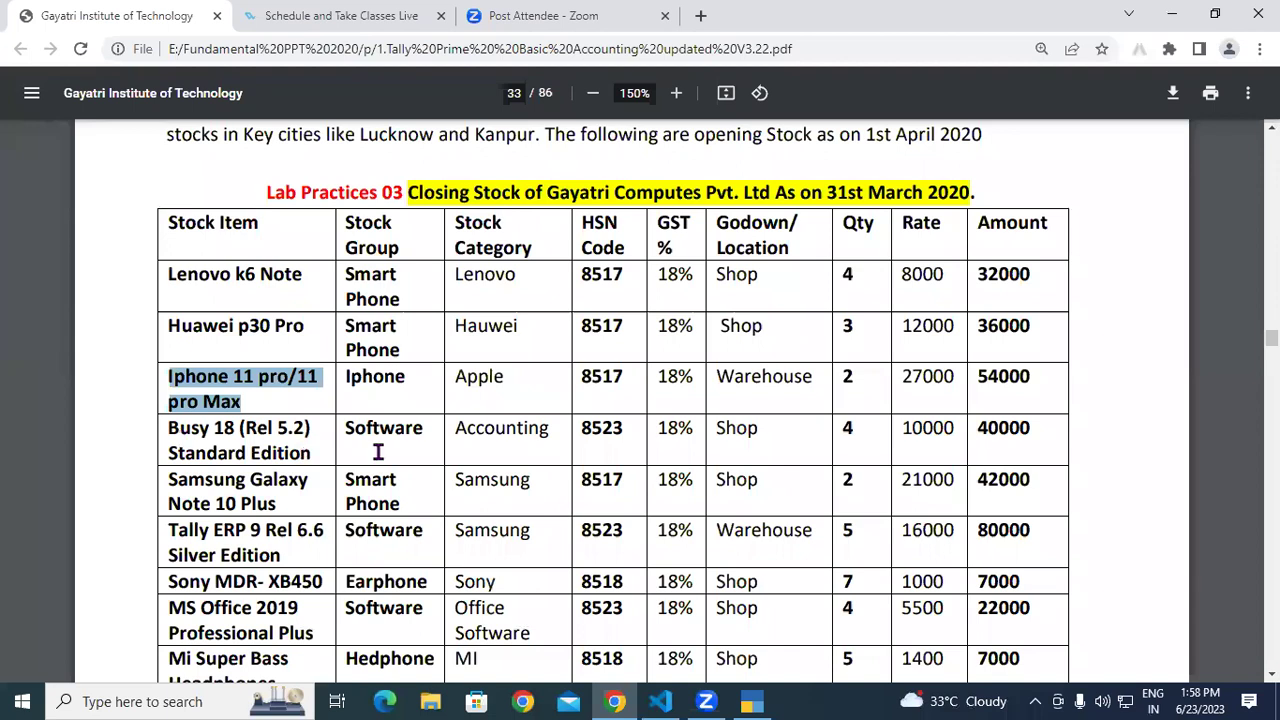
triple_click(239, 440)
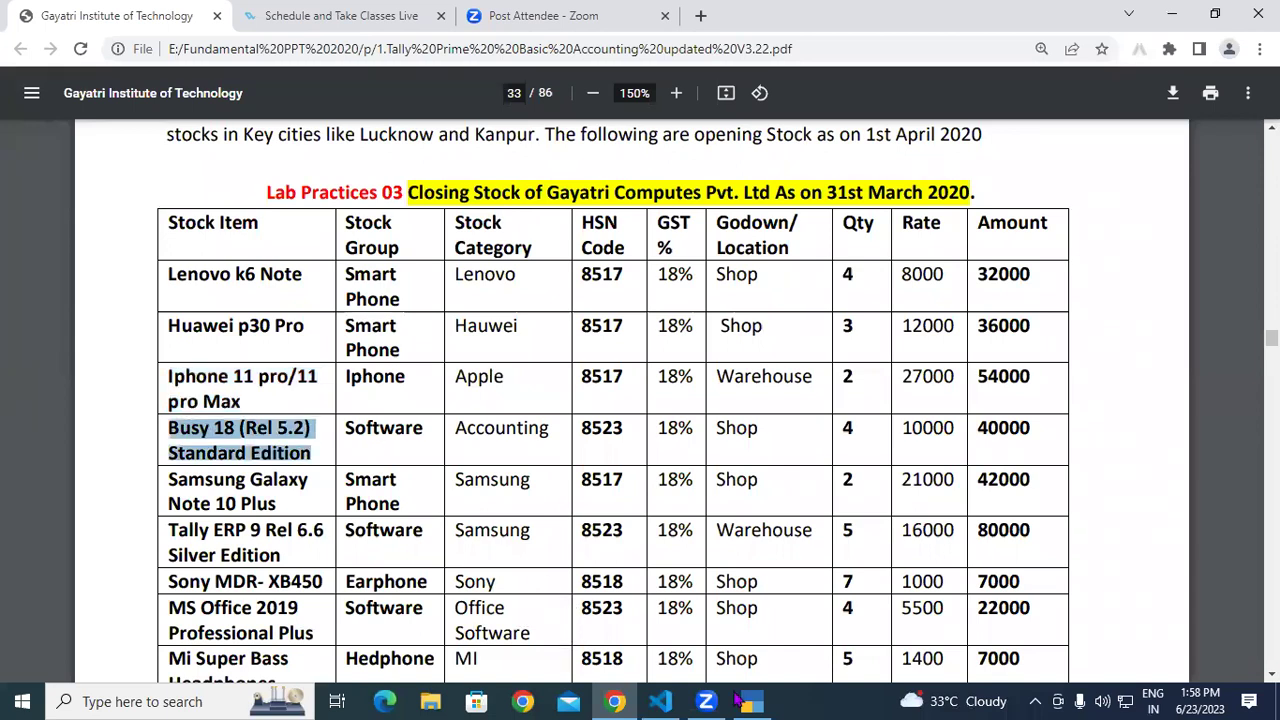
key("alt+Tab")
key("Return")
key("Down")
key("Down")
key("Down")
key("Down")
key("Down")
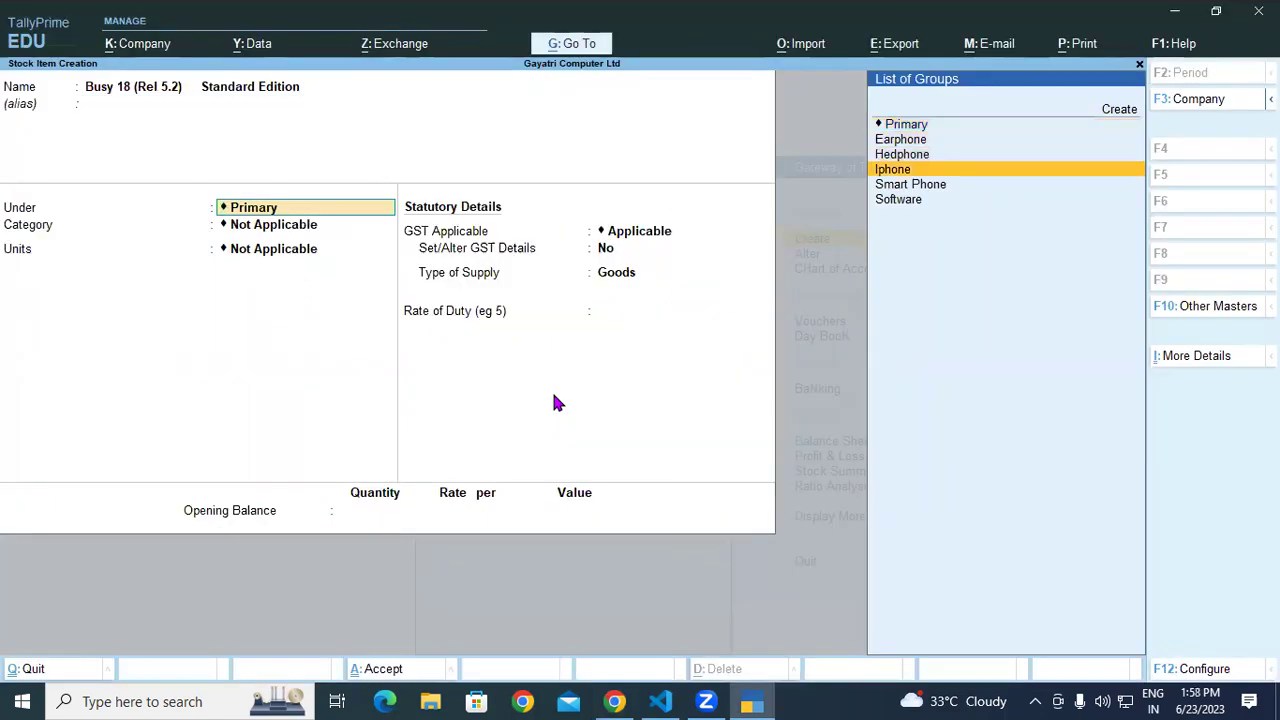
key("Return")
Assign the Busy 18 item the category Accounting and the unit pcs, keeping the default component, GST and supply settings.
key("Down")
key("Down")
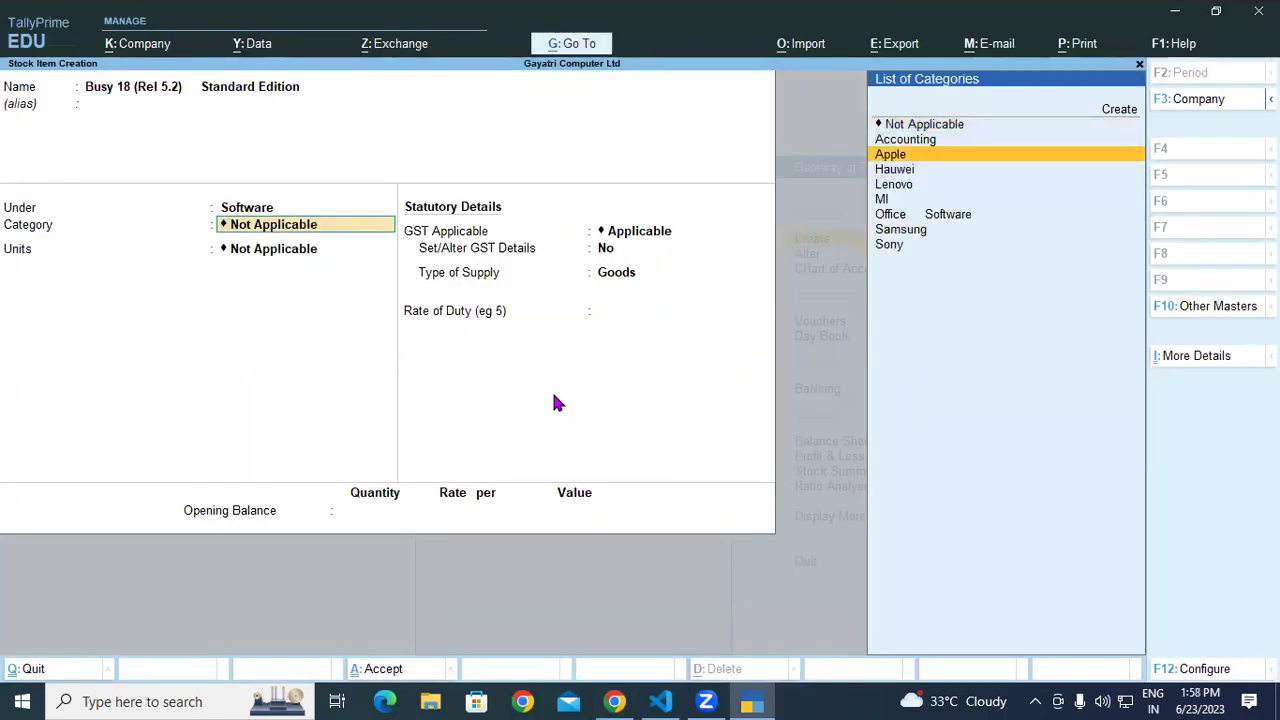
key("Up")
key("Return")
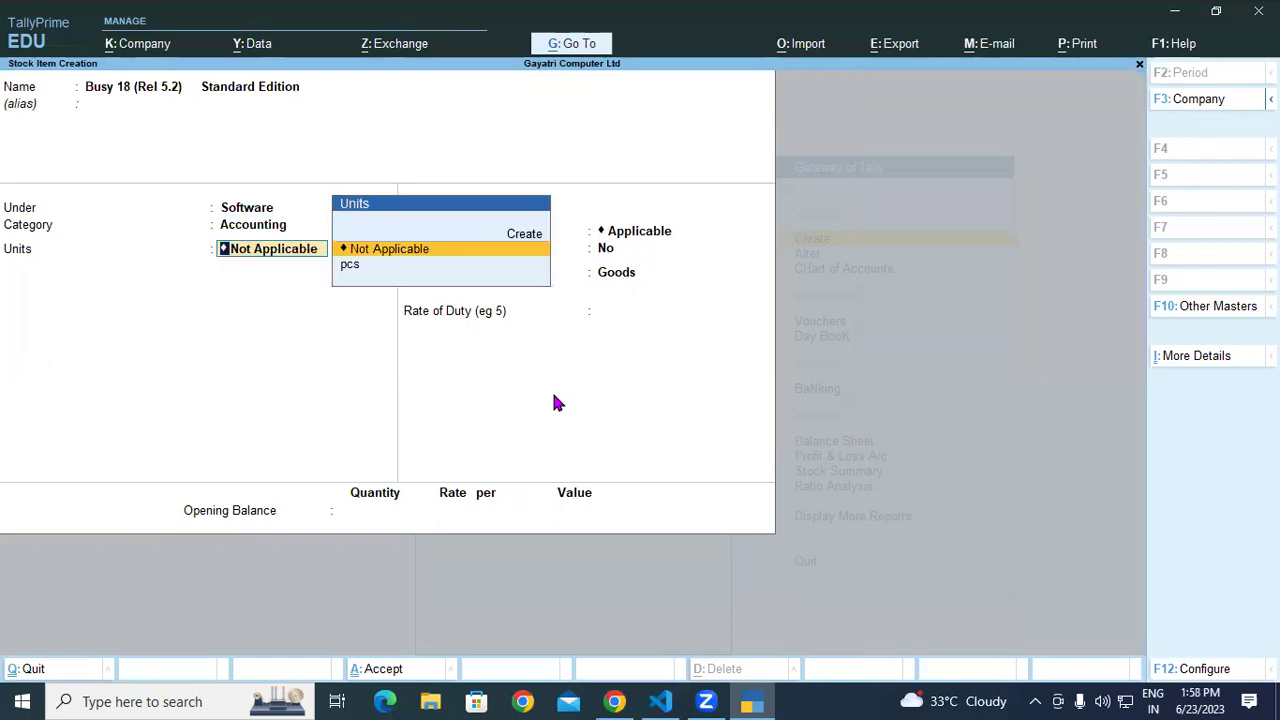
key("Down")
key("Return")
key("Return")
key("Return")
key("Return")
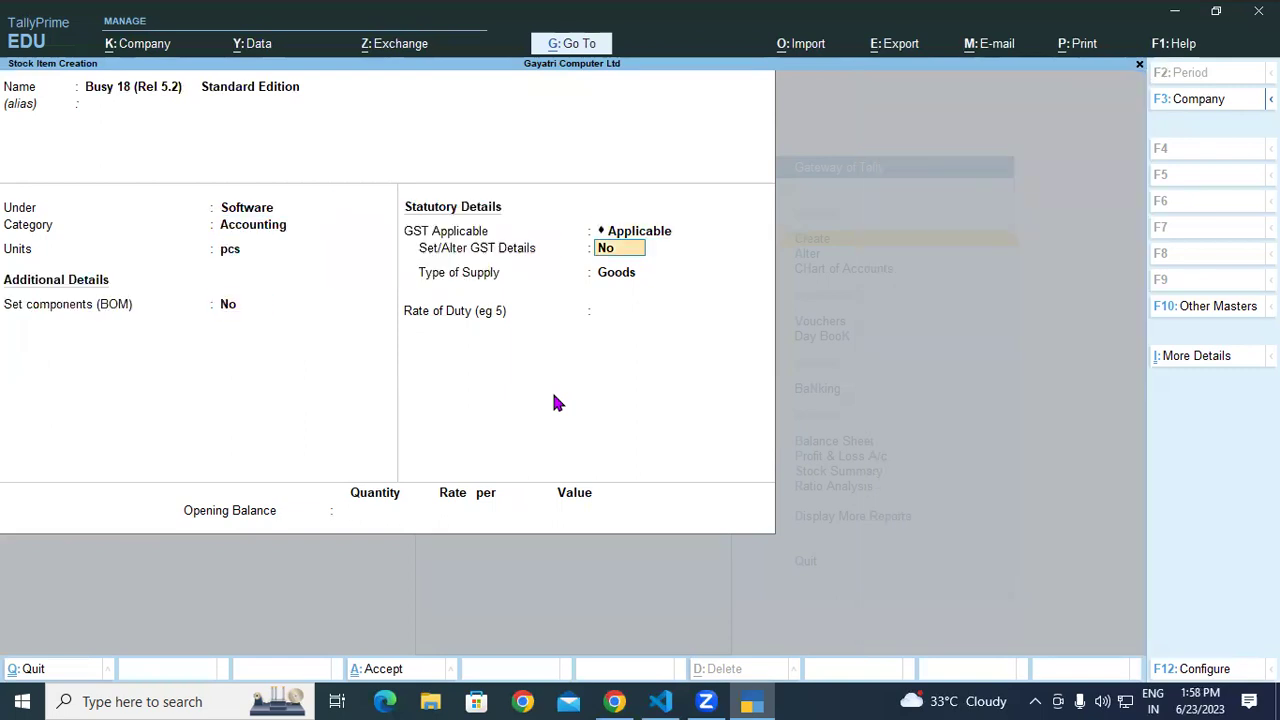
key("Return")
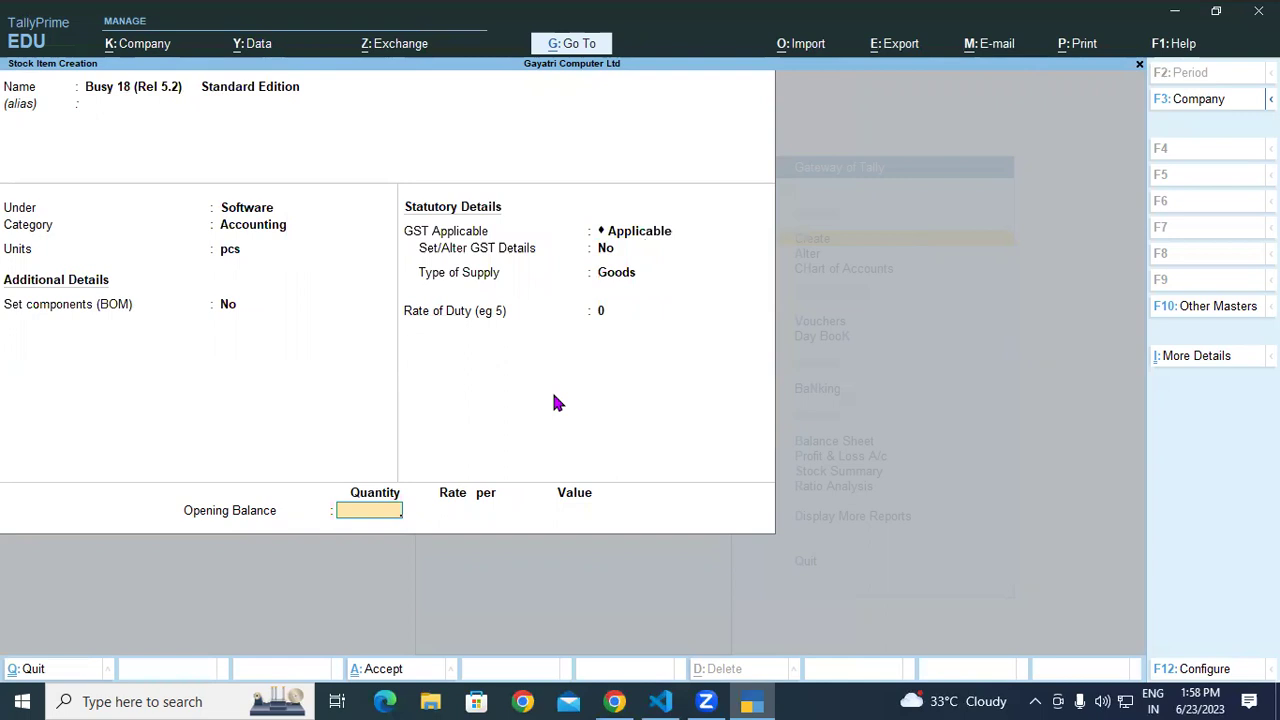
Give the Busy 18 item an opening balance of 4 pcs in the Shop godown at rate 10000, and save the item.
type("4")
key("Return")
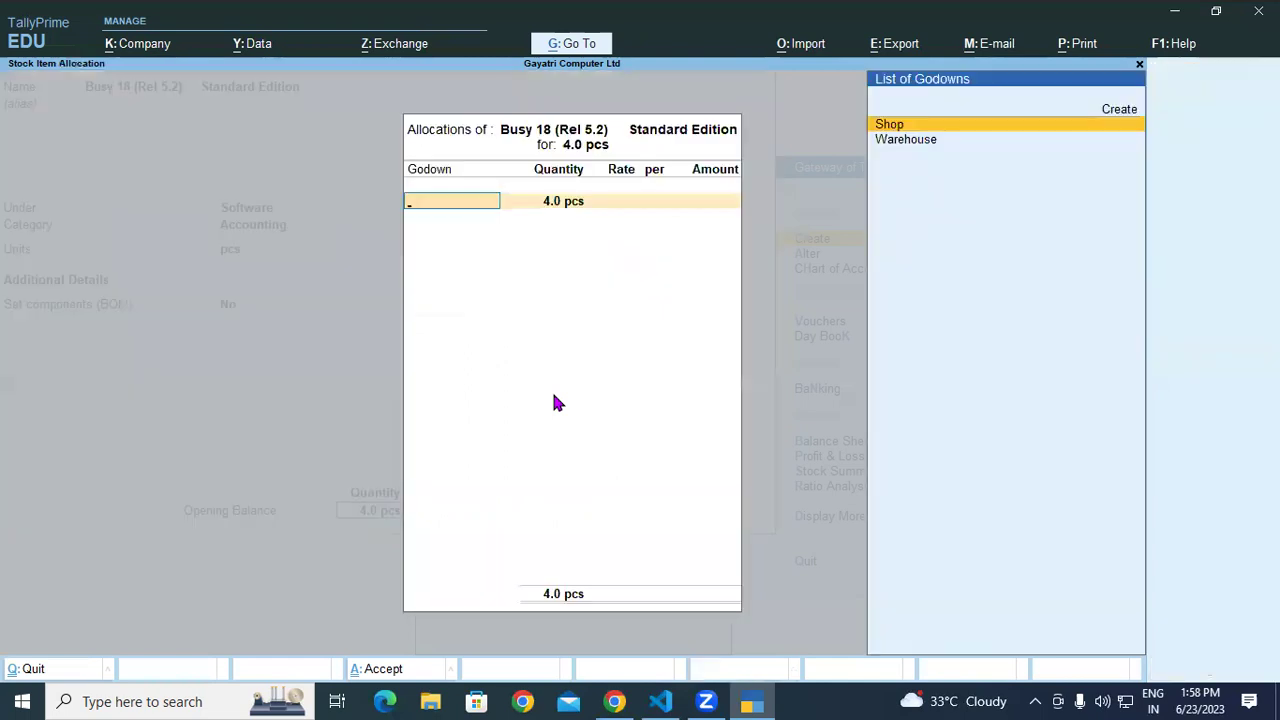
key("Return")
key("Return")
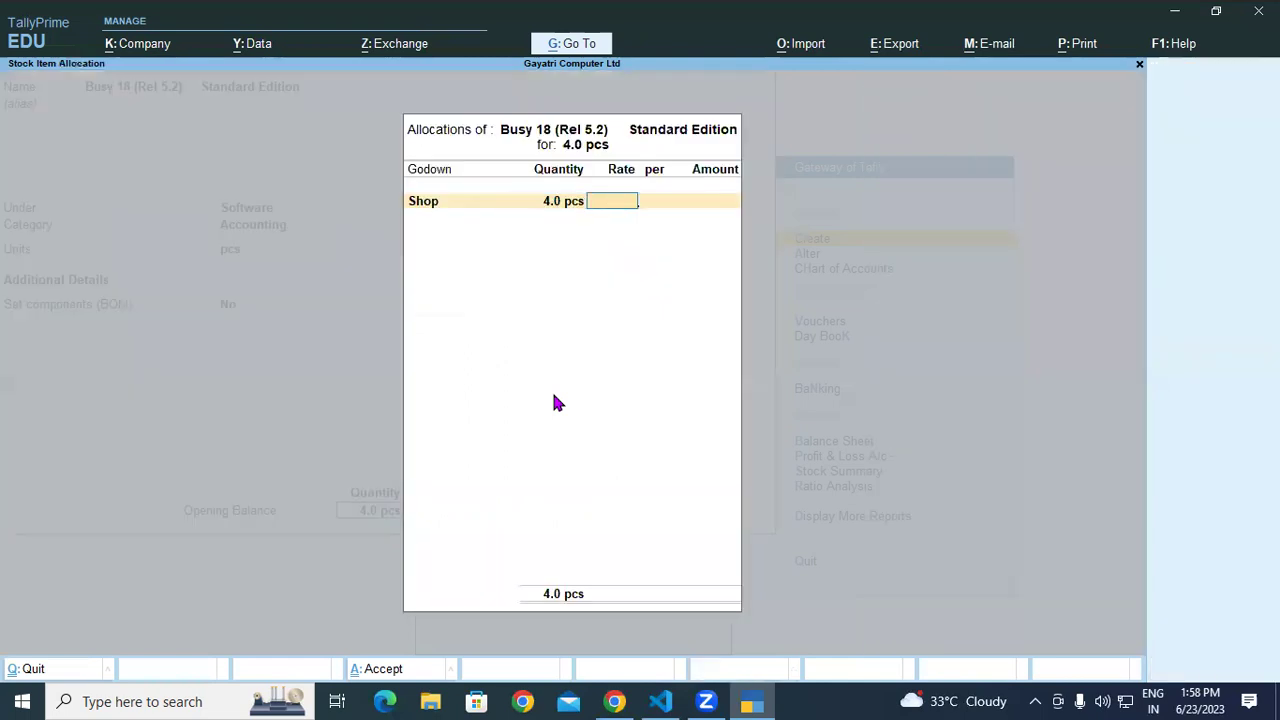
type("10000")
key("Return")
key("Return")
key("Return")
key("Return")
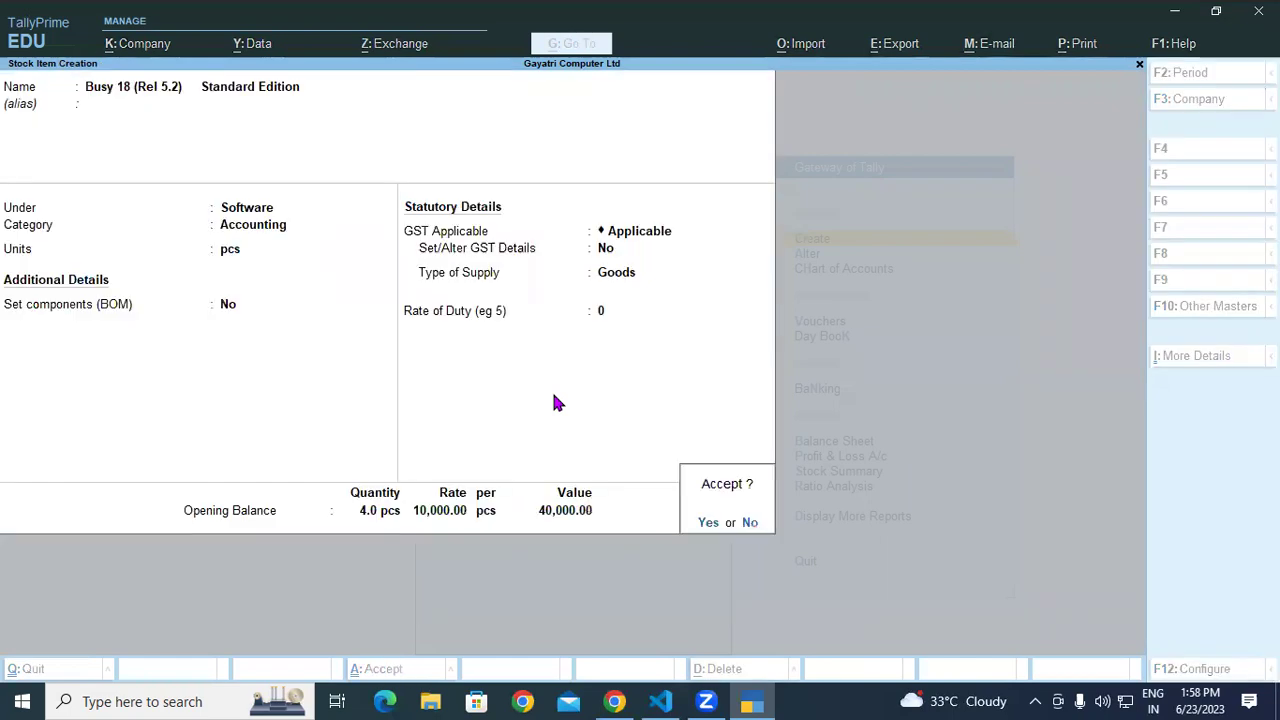
key("Return")
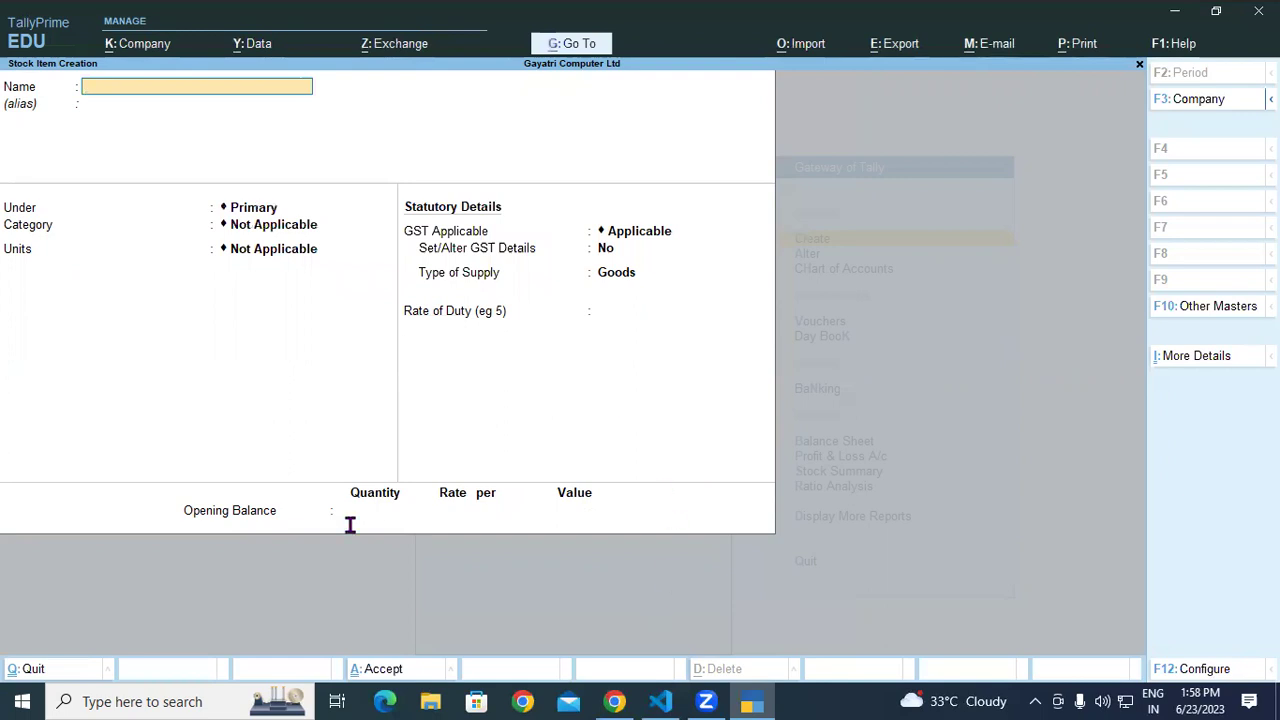
Copy the name Samsung Galaxy Note 10 Plus from the PDF table into a new stock item and put it under Smart Phone.
left_click_drag(177, 386, 281, 411)
key("ctrl+c")
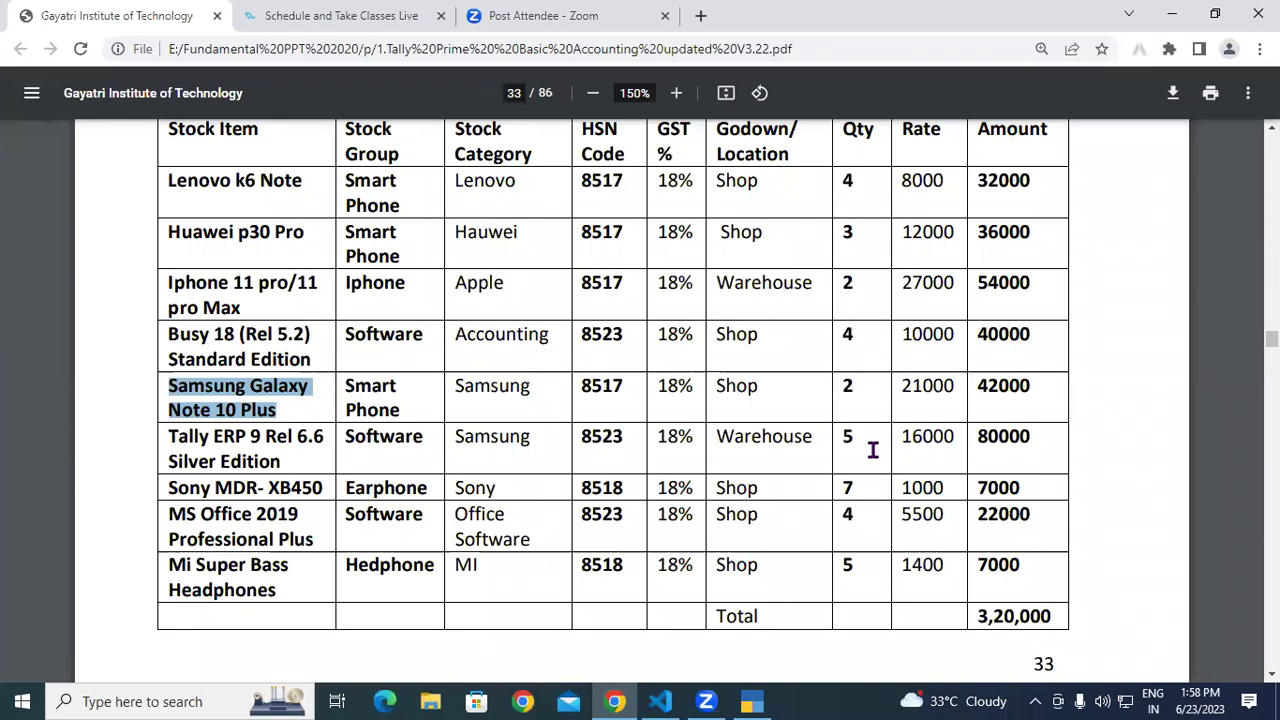
key("alt+Tab")
key("ctrl+v")
key("Return")
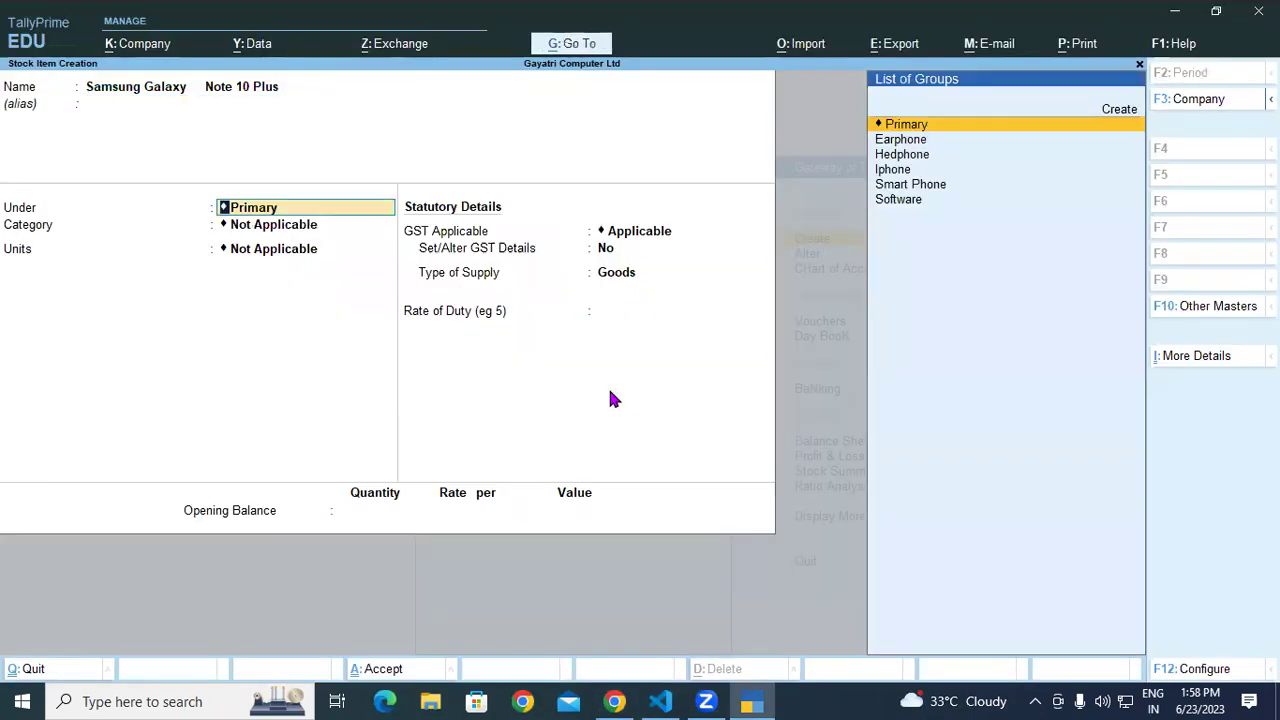
key("Down")
key("Down")
key("Down")
key("Down")
key("Return")
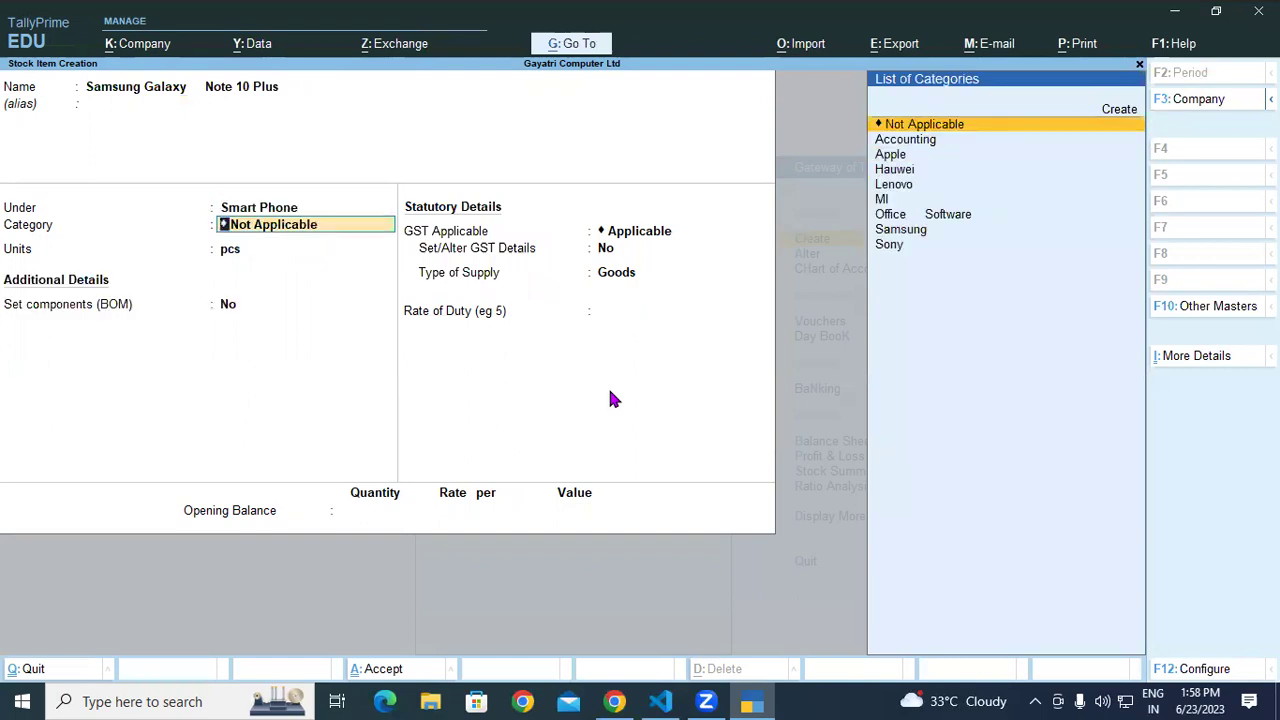
Assign the Samsung Galaxy item the category Samsung and the unit pcs, keeping the default component, GST and supply settings.
key("Down")
key("Down")
key("Down")
key("Down")
key("Down")
key("Down")
key("Down")
key("Return")
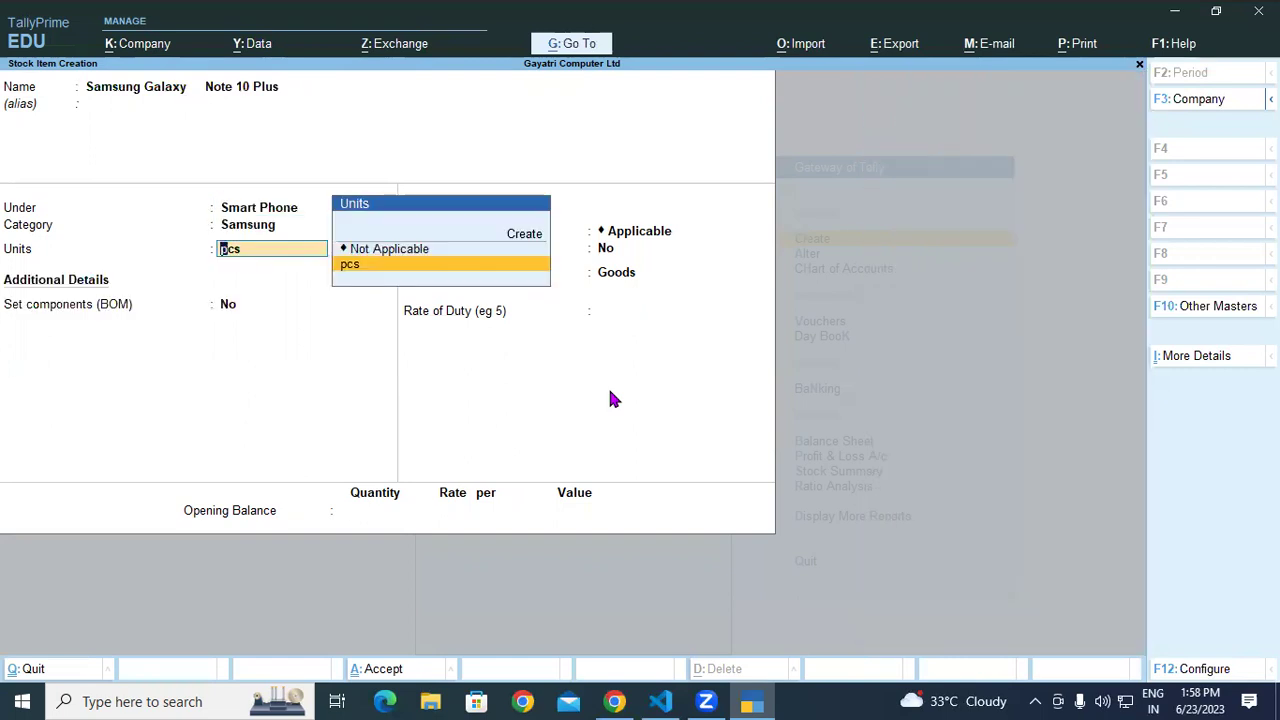
key("Return")
key("Return")
key("Return")
key("Return")
key("Return")
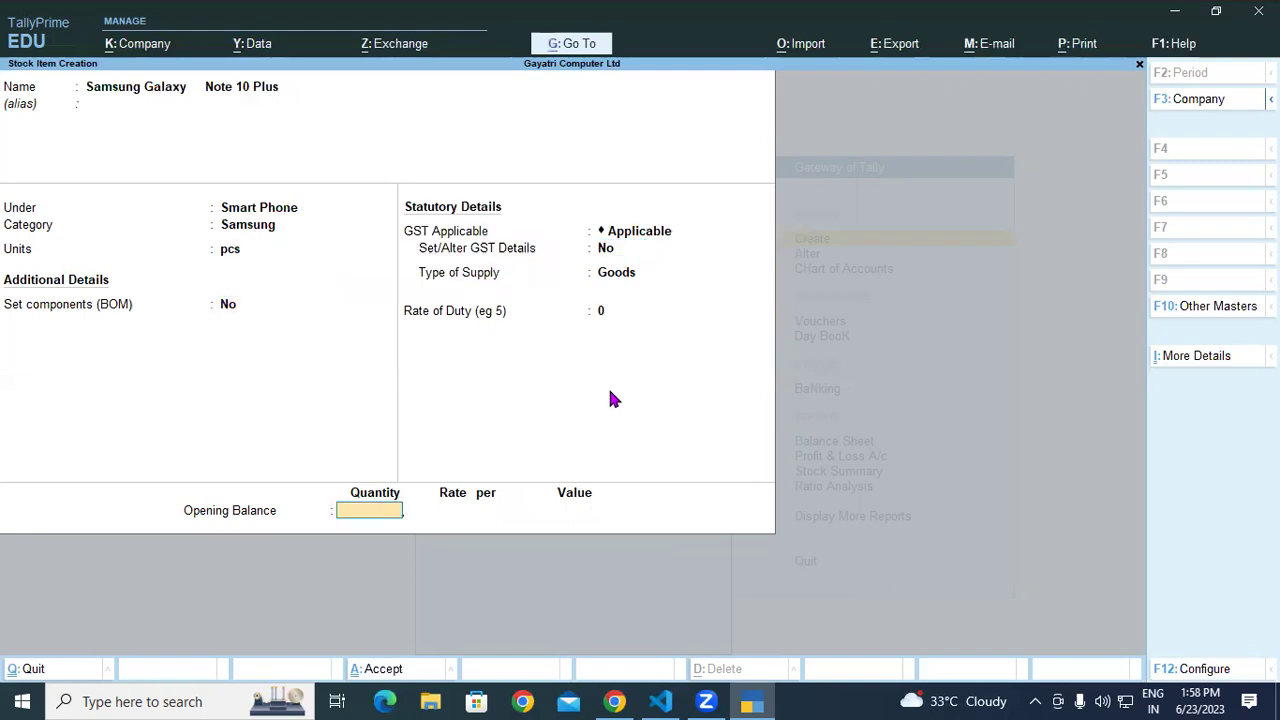
Give the Samsung Galaxy item an opening balance of 2 pcs in the Shop godown at rate 21000, and save the item.
type("2")
key("Return")
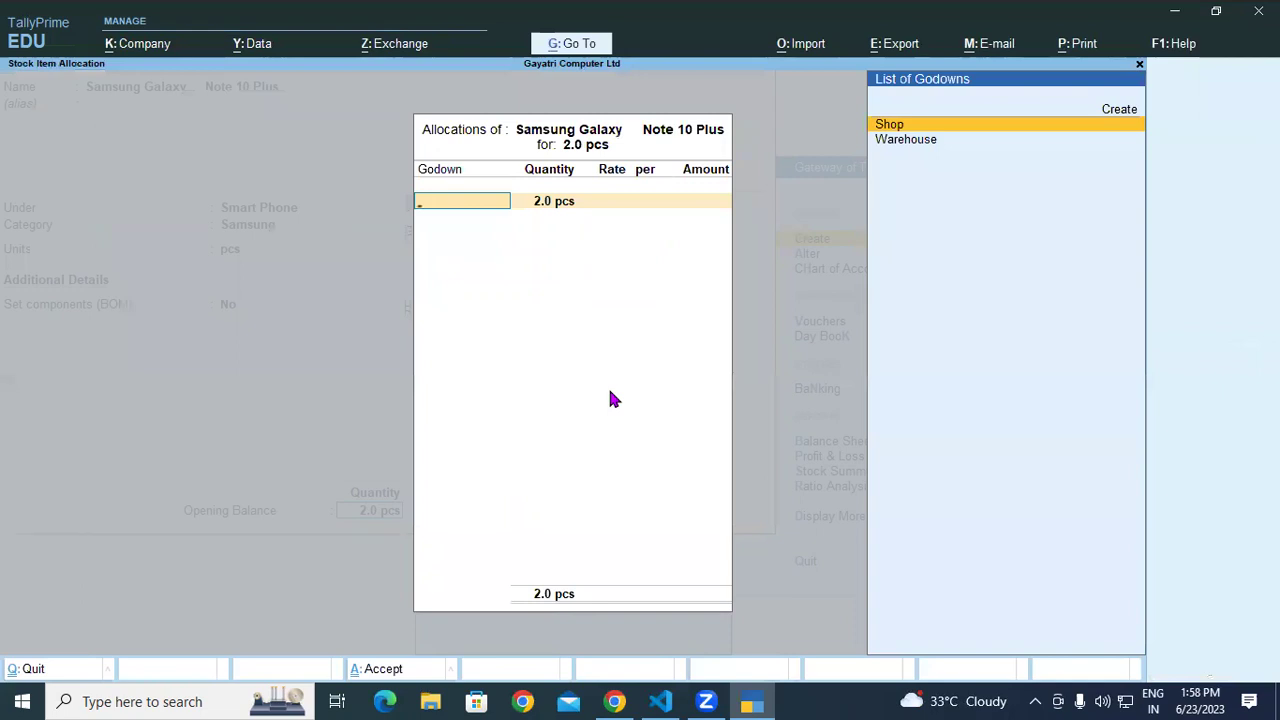
key("Return")
key("Return")
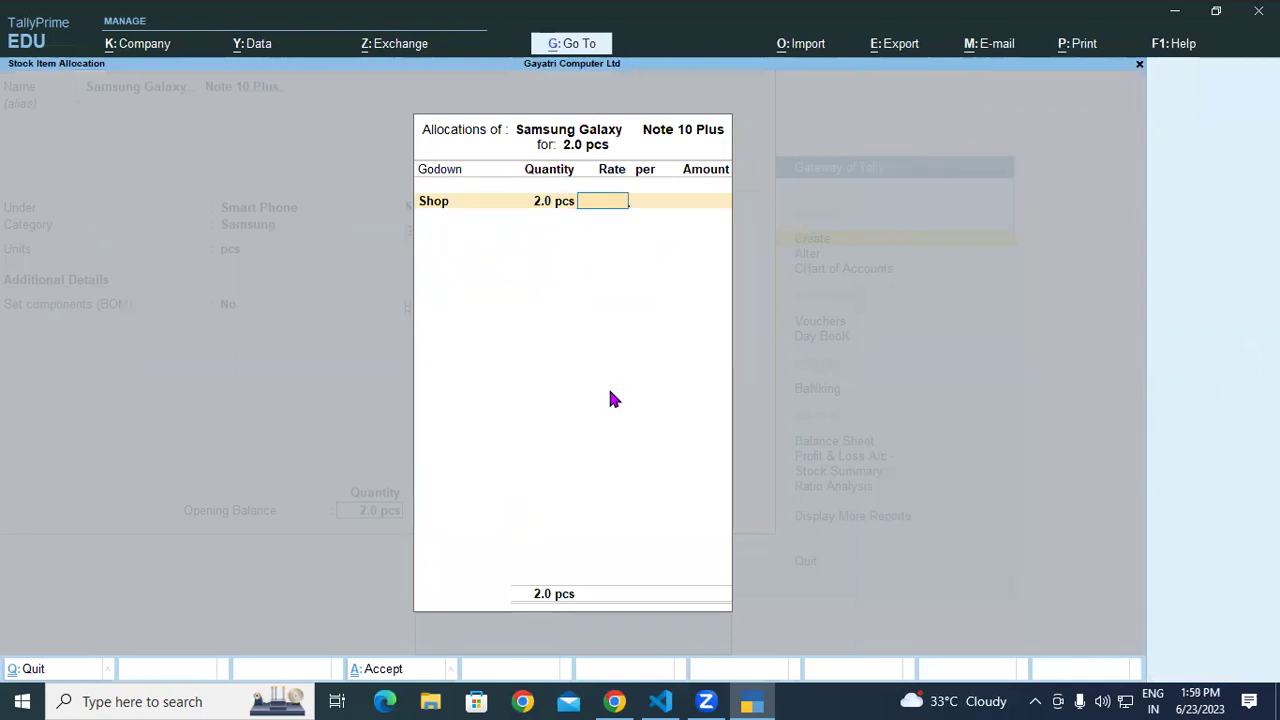
type("21,000")
key("Return")
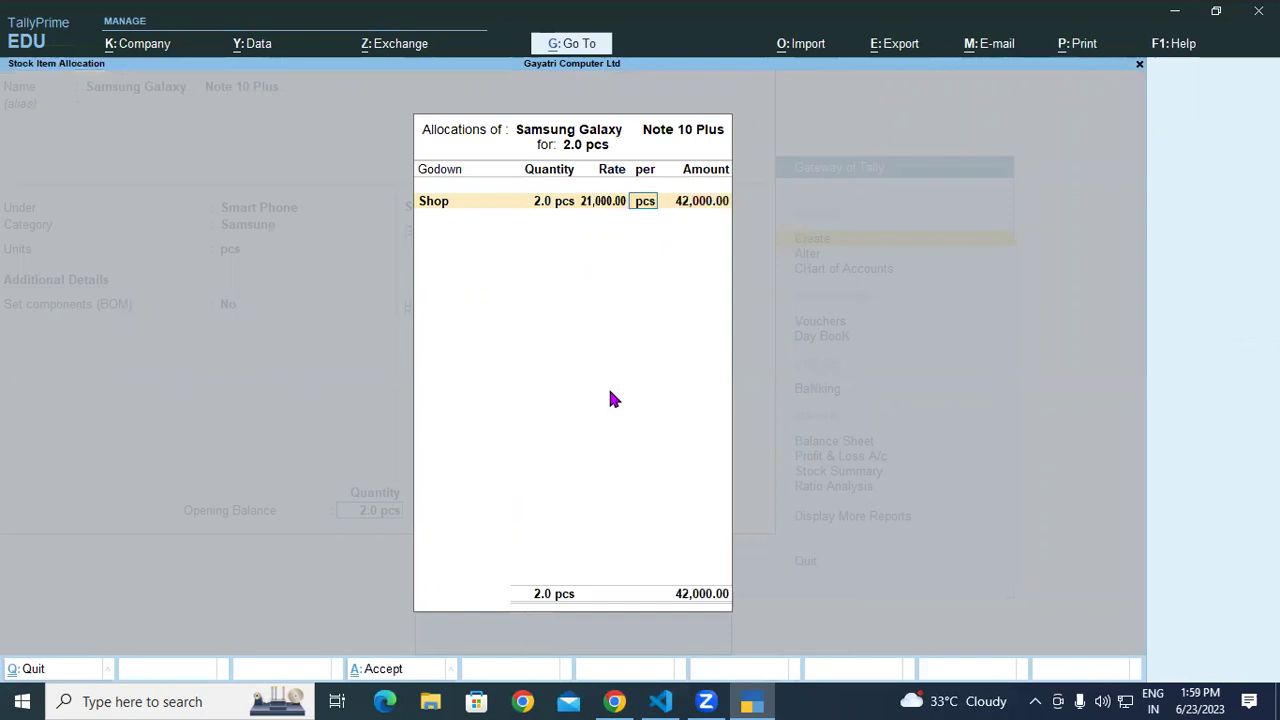
key("Return")
key("Return")
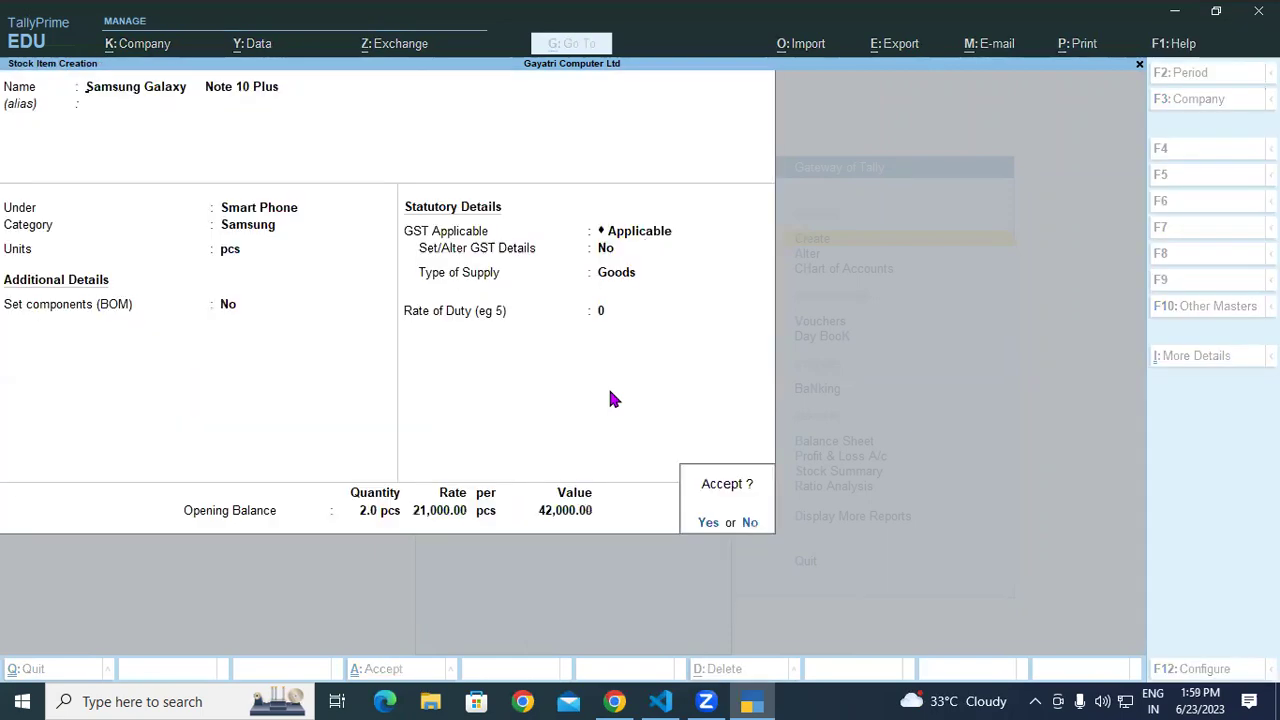
key("Return")
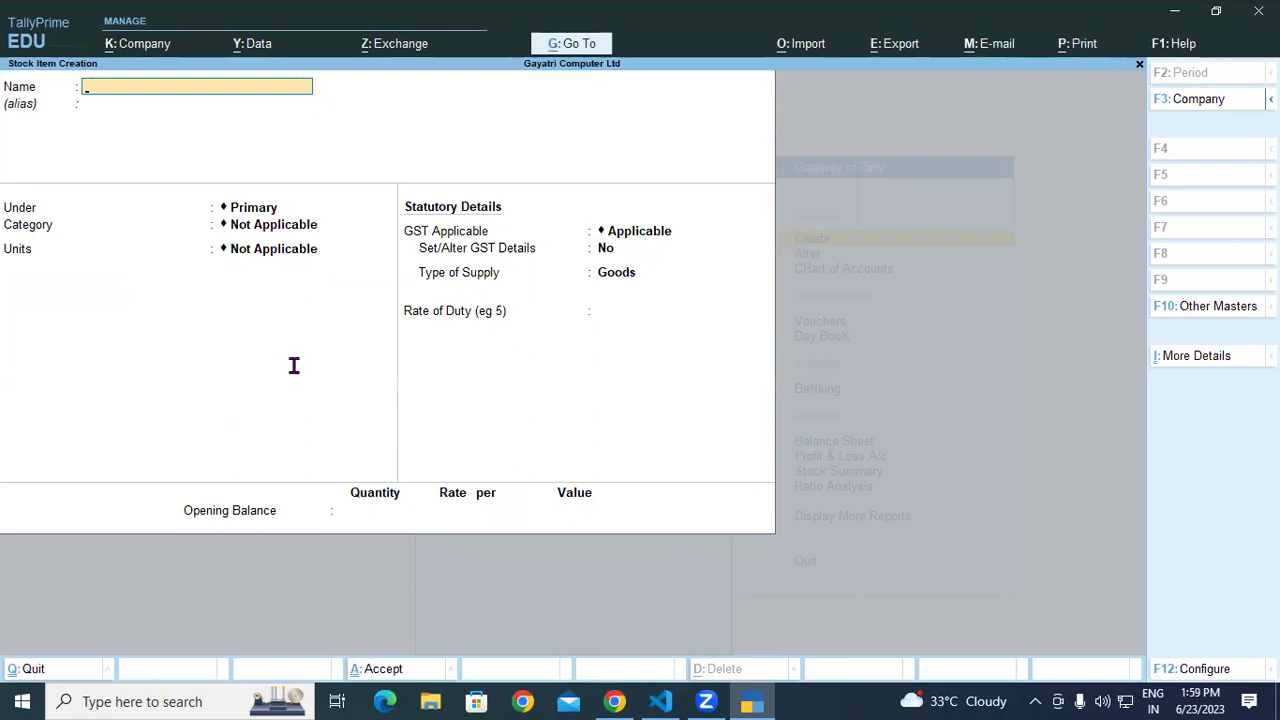
Copy the name Tally ERP 9 Rel 6.6 Silver Edition from the PDF table into a new stock item and put it under Software.
key("alt+Tab")
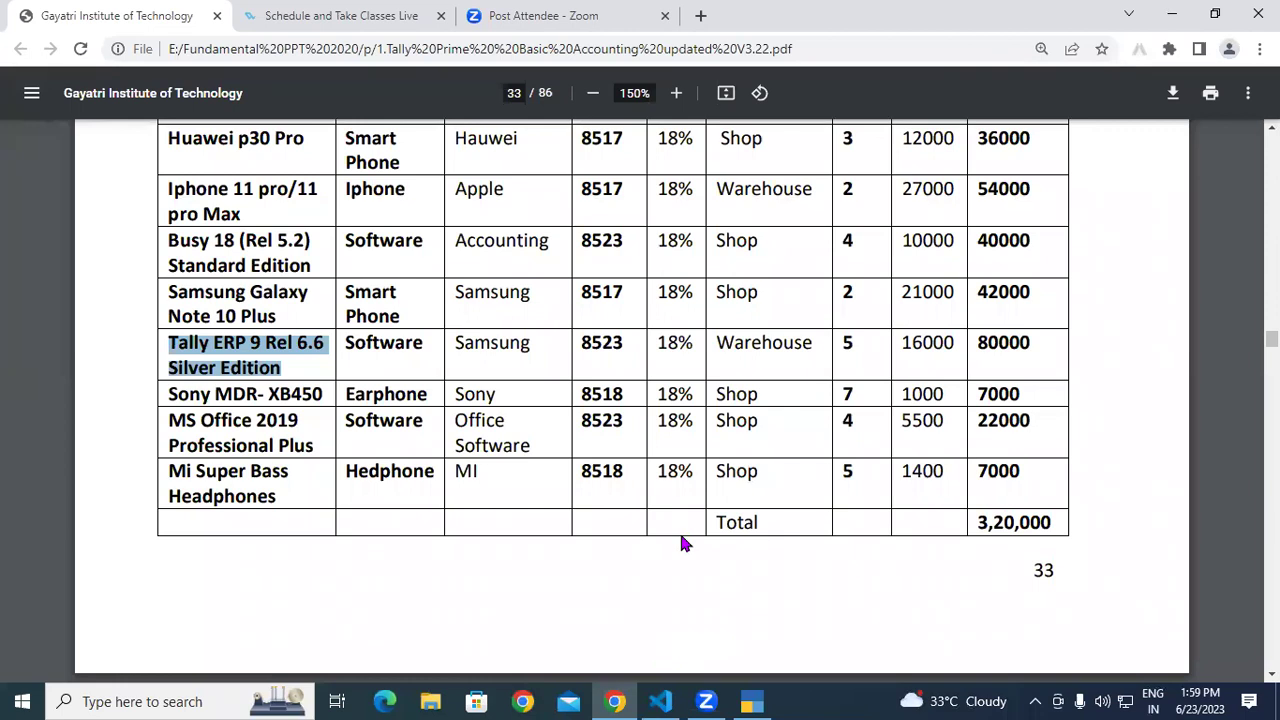
key("alt+Tab")
key("ctrl+alt+v")
key("Return")
key("Down")
key("Down")
key("Down")
key("Down")
key("Down")
key("Return")
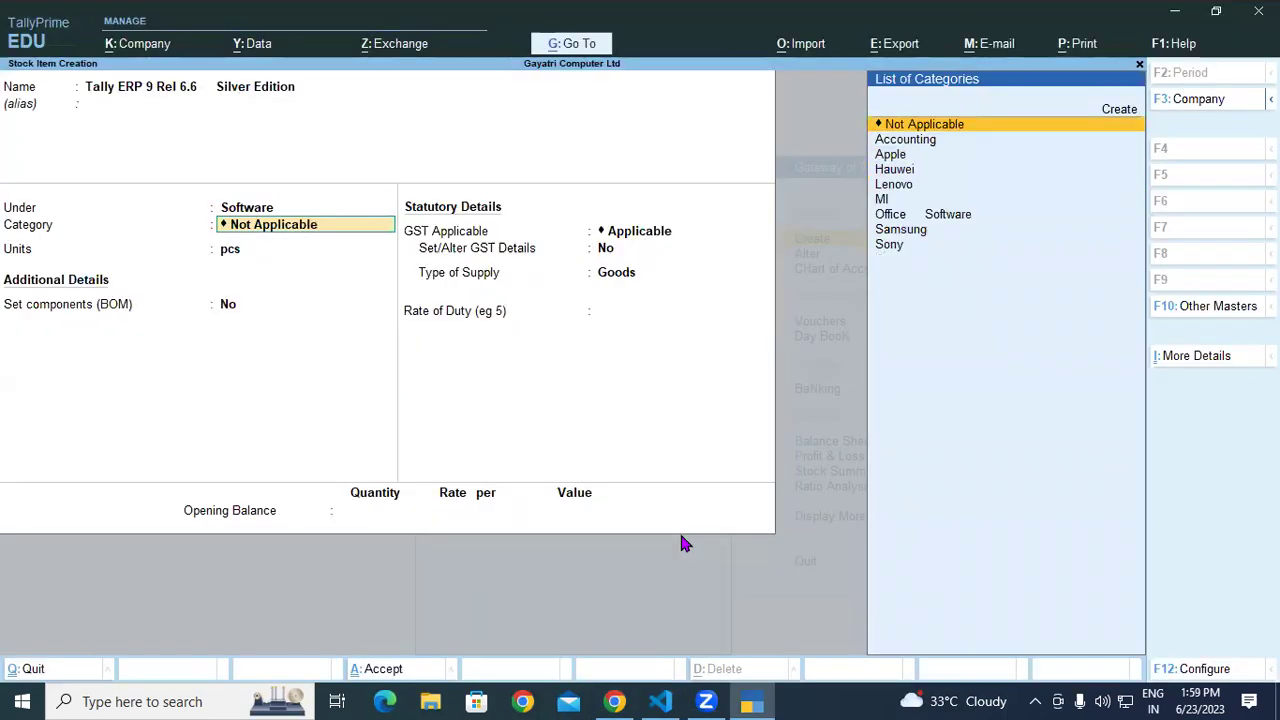
Assign the Tally ERP 9 item the category Accounting and the unit pcs, keeping the default component, GST and supply settings.
key("Down")
key("Down")
key("Down")
key("Down")
key("Down")
key("Down")
key("Up")
key("Up")
key("Up")
key("Up")
key("Up")
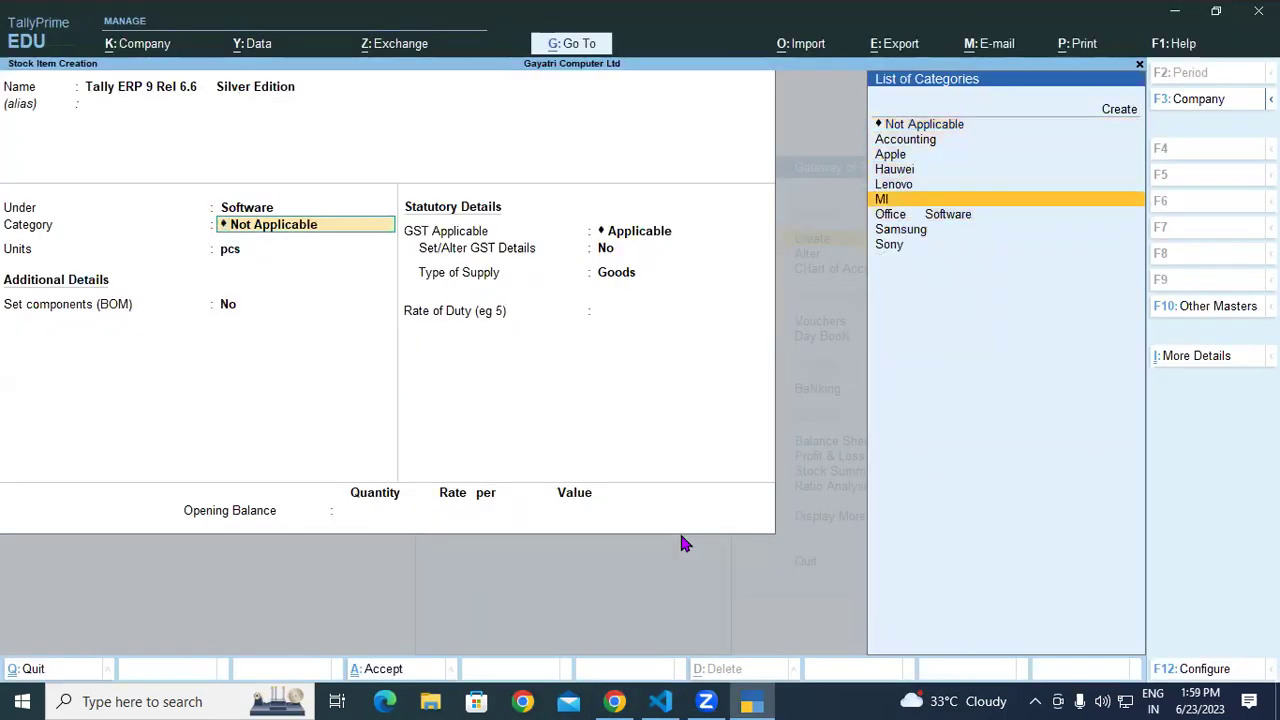
key("Return")
key("Return")
key("Return")
key("Return")
key("Return")
key("Return")
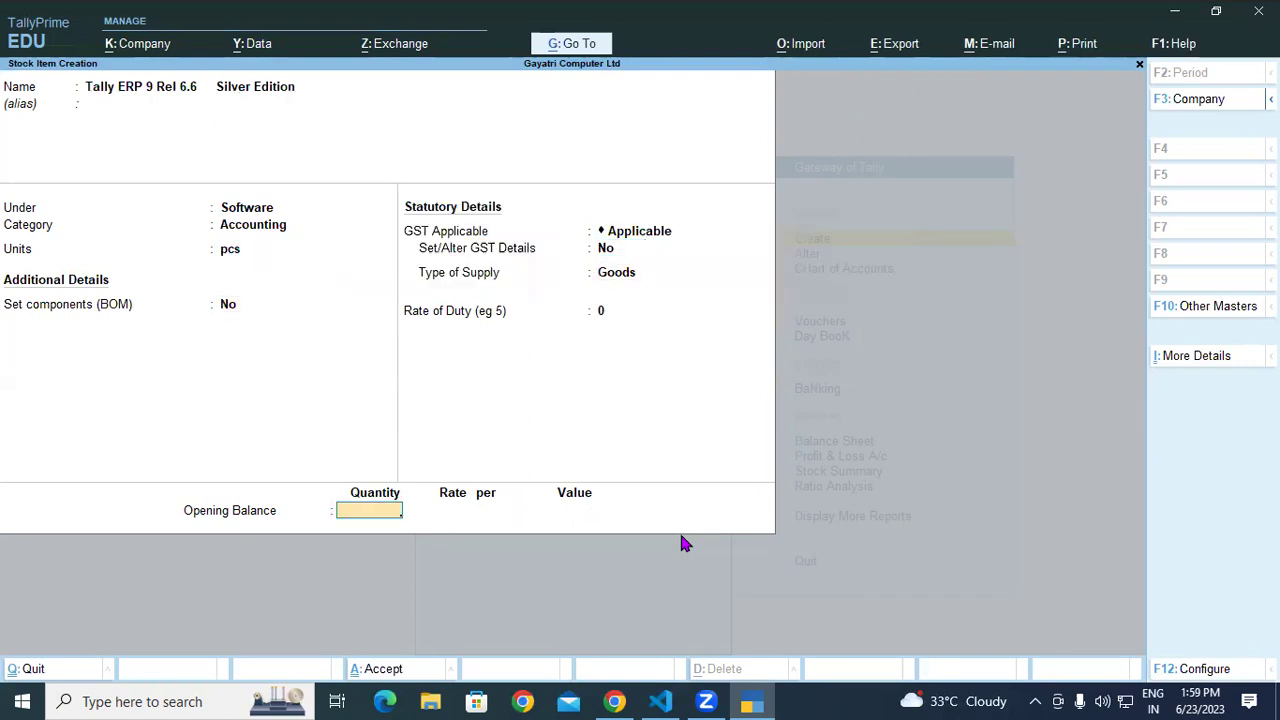
Give the Tally ERP 9 item an opening balance of 5 pcs in the Warehouse godown at rate 16000, and save the item.
type("5")
key("Return")
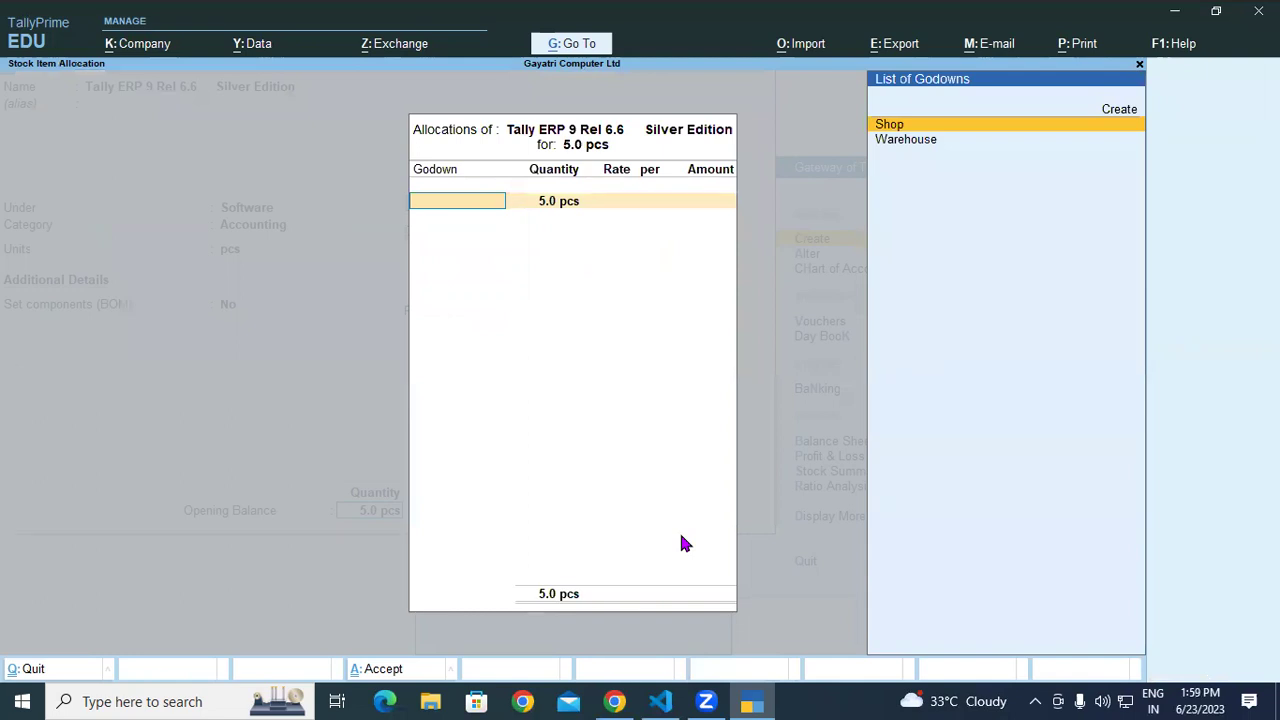
key("Down")
key("Return")
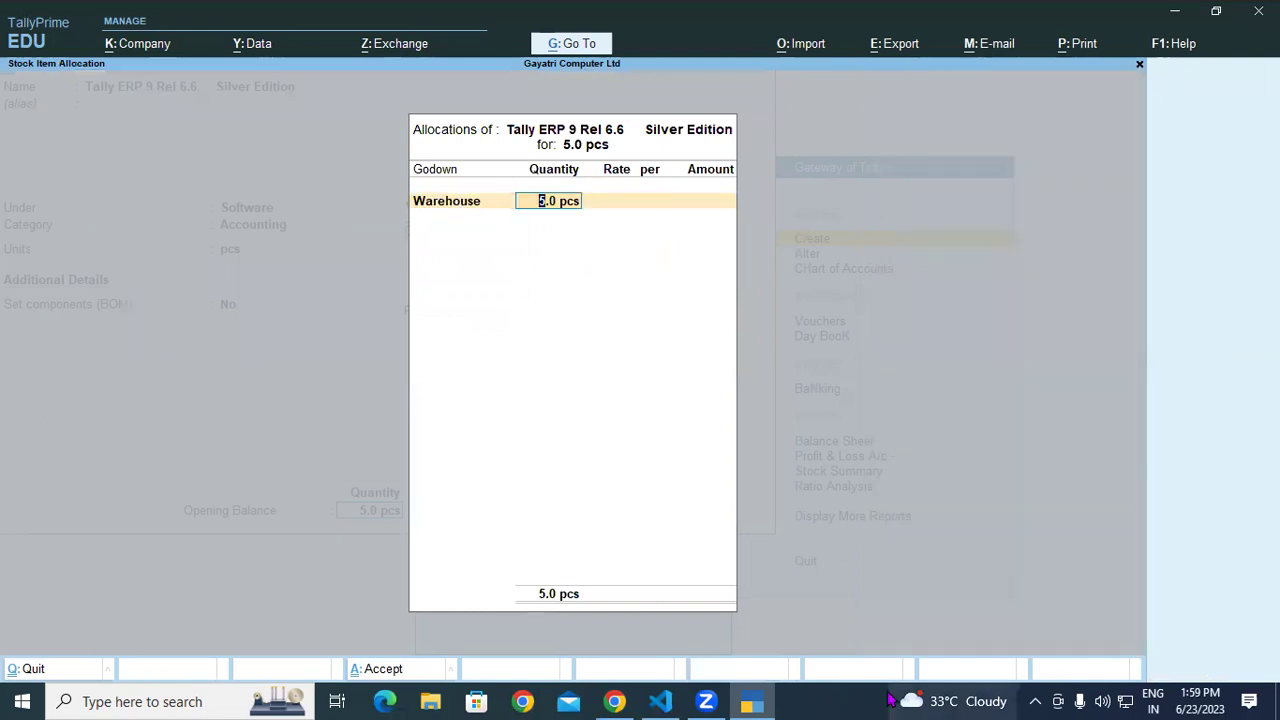
left_click(614, 701)
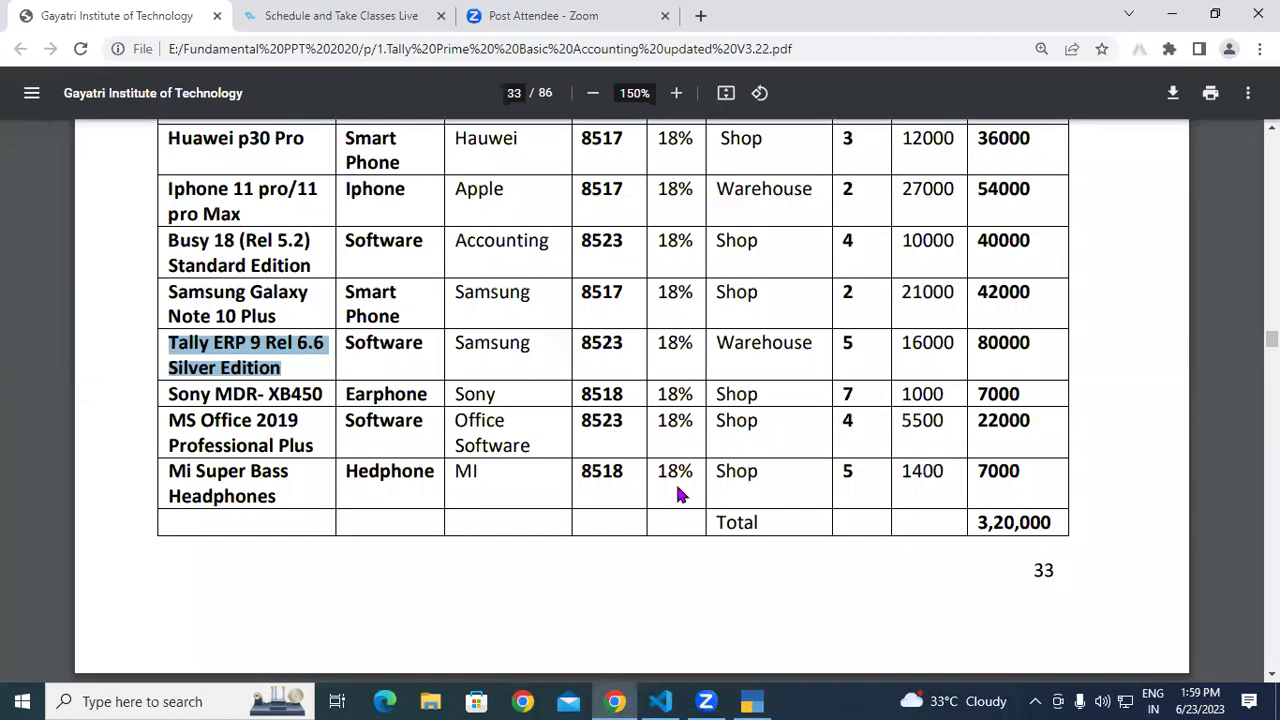
key("alt+Tab")
type("16000")
key("Return")
key("Return")
key("Return")
key("Return")
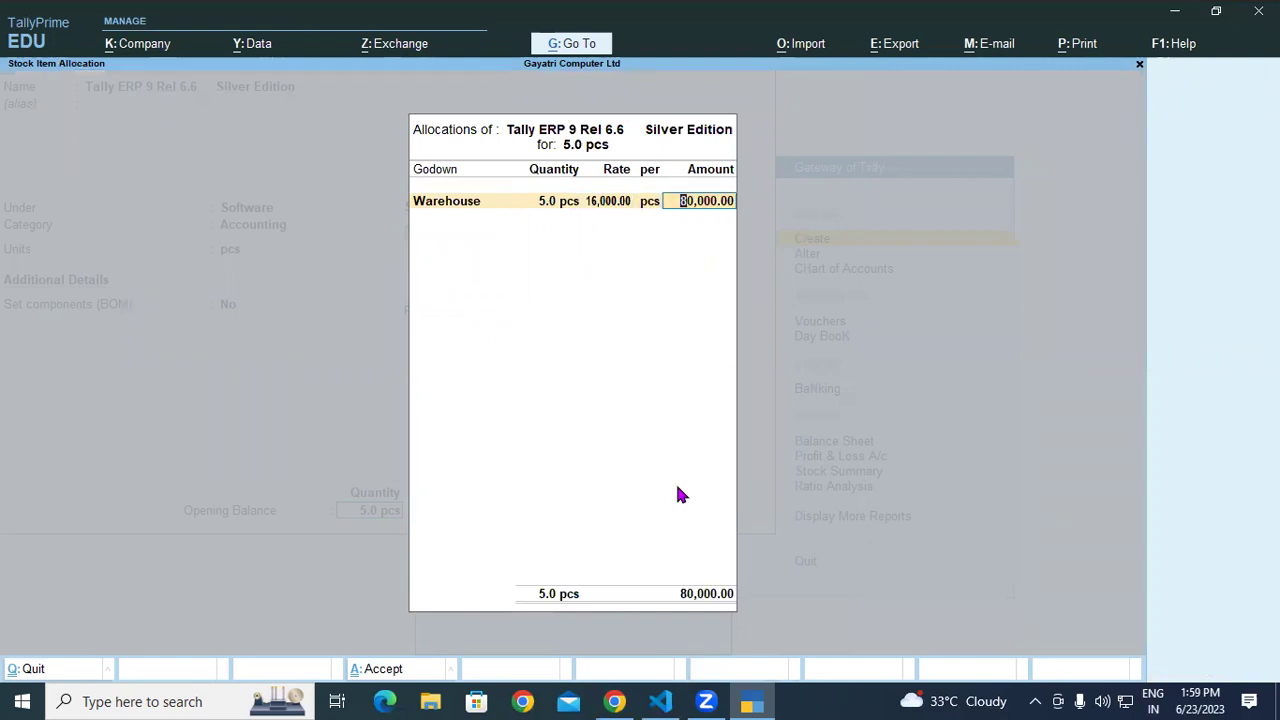
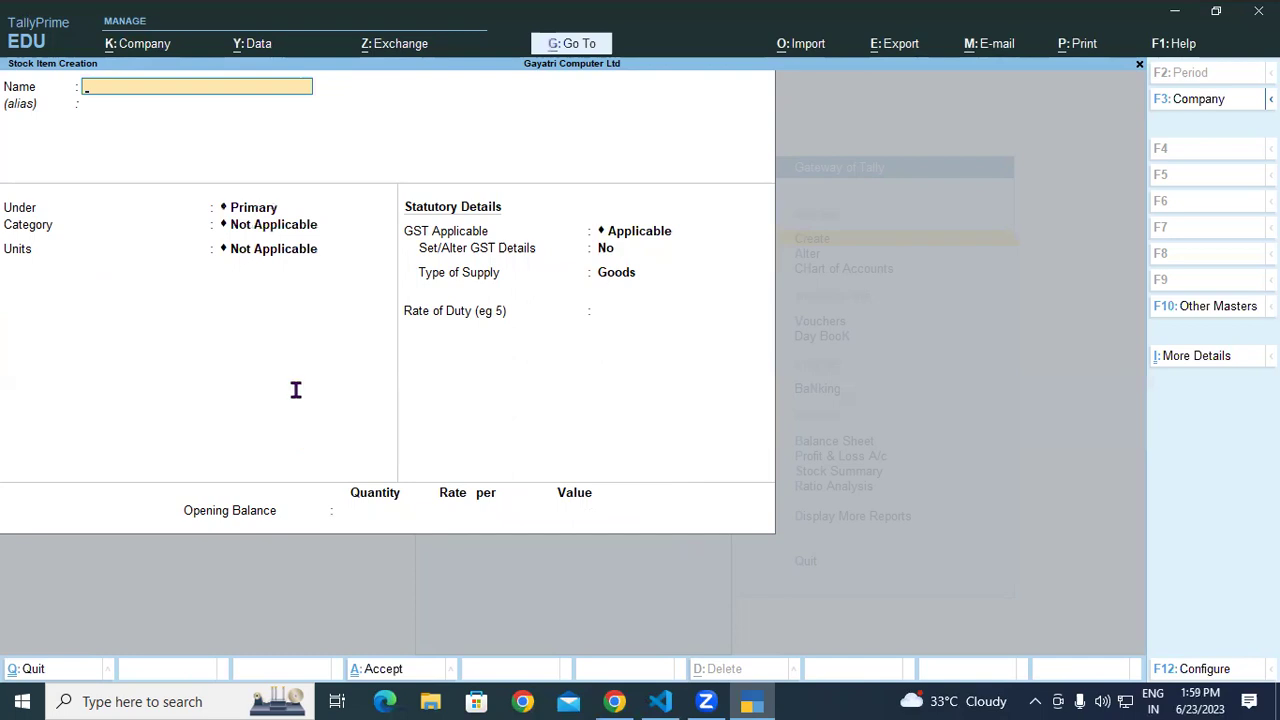
Copy the name Sony MDR- XB450 from the PDF table into a new stock item and put it under Earphone.
key("alt+Tab")
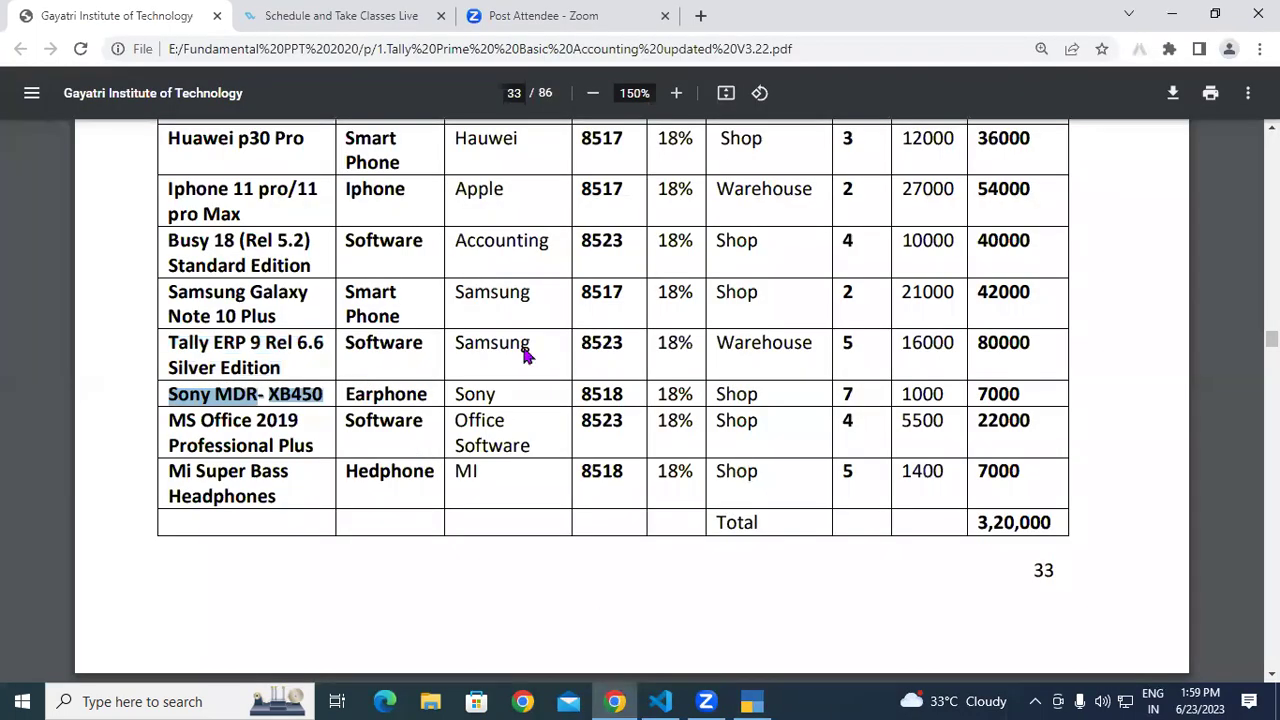
key("alt+Tab")
key("Down")
key("Down")
key("Up")
key("Return")
Assign the Sony MDR- XB450 item the category Sony and the unit pcs, keeping the default component, GST and supply settings.
key("Down")
key("Down")
key("Down")
key("Down")
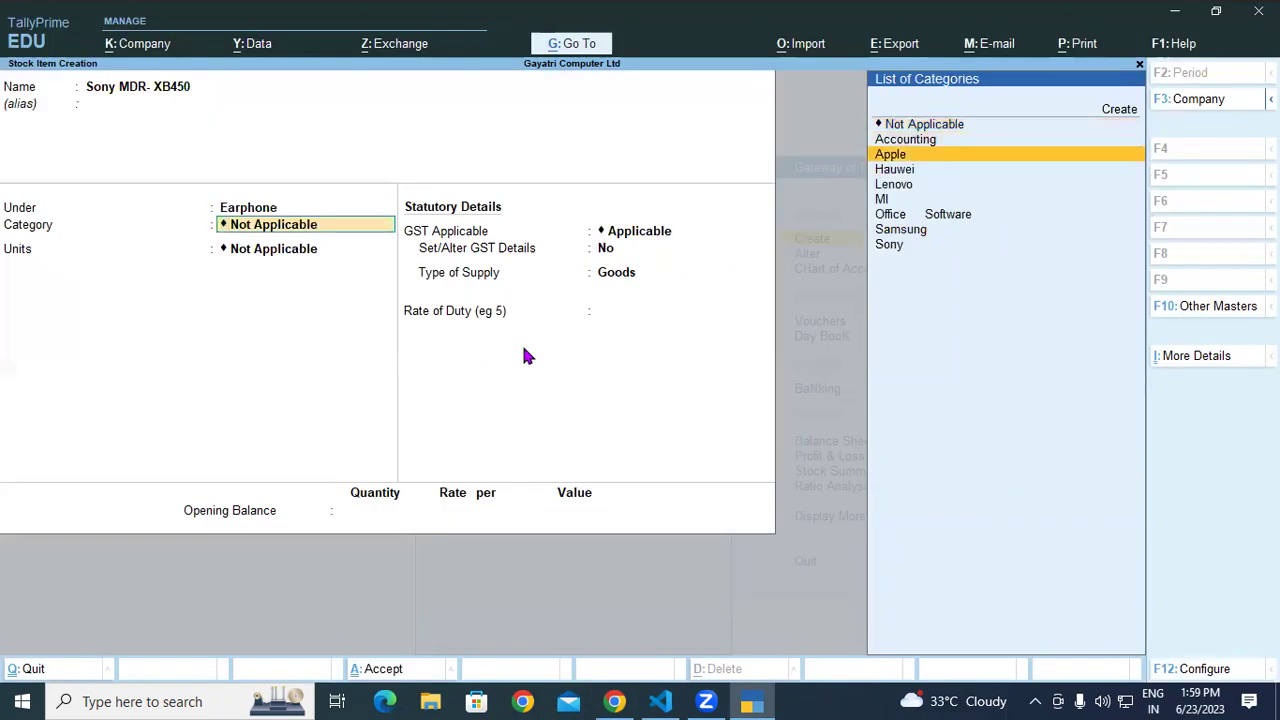
key("Down")
key("Down")
key("Down")
key("Down")
key("Return")
key("Down")
key("Return")
key("Return")
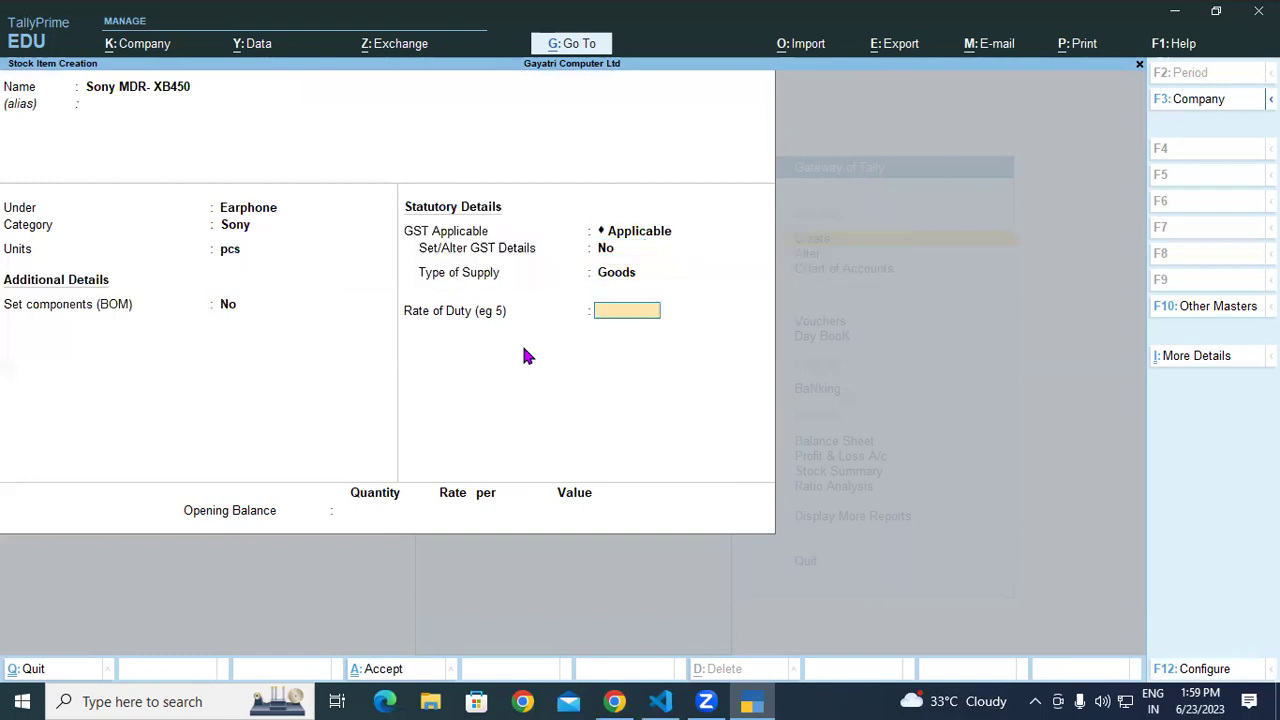
key("Return")
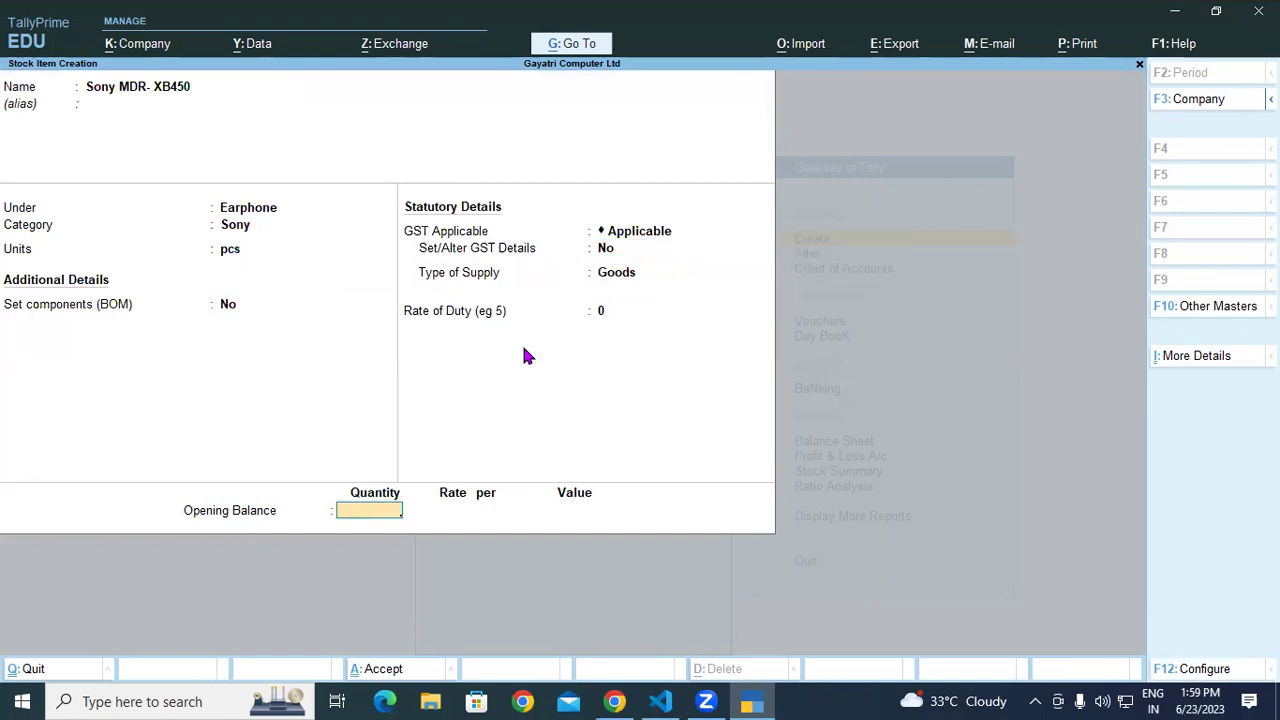
Give the Sony MDR- XB450 item an opening balance of 7 pcs in the Shop godown at rate 1000, and save the item.
type("7")
key("Return")
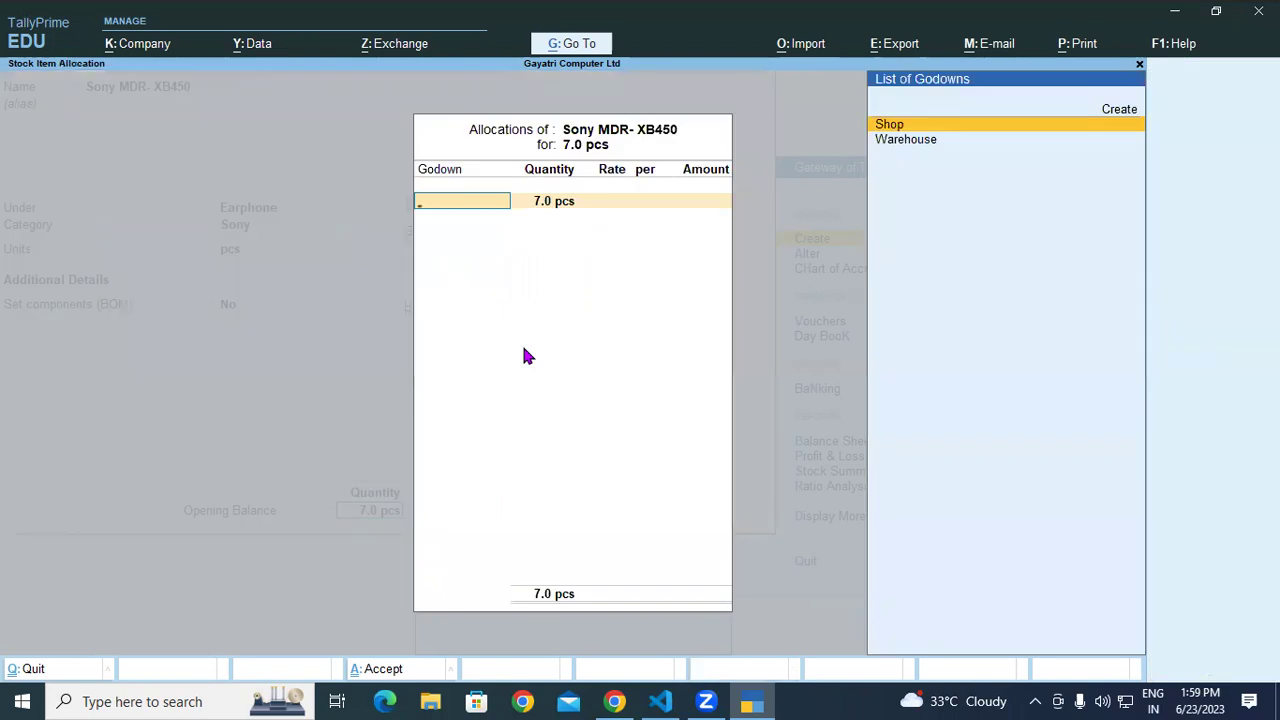
key("Return")
key("Return")
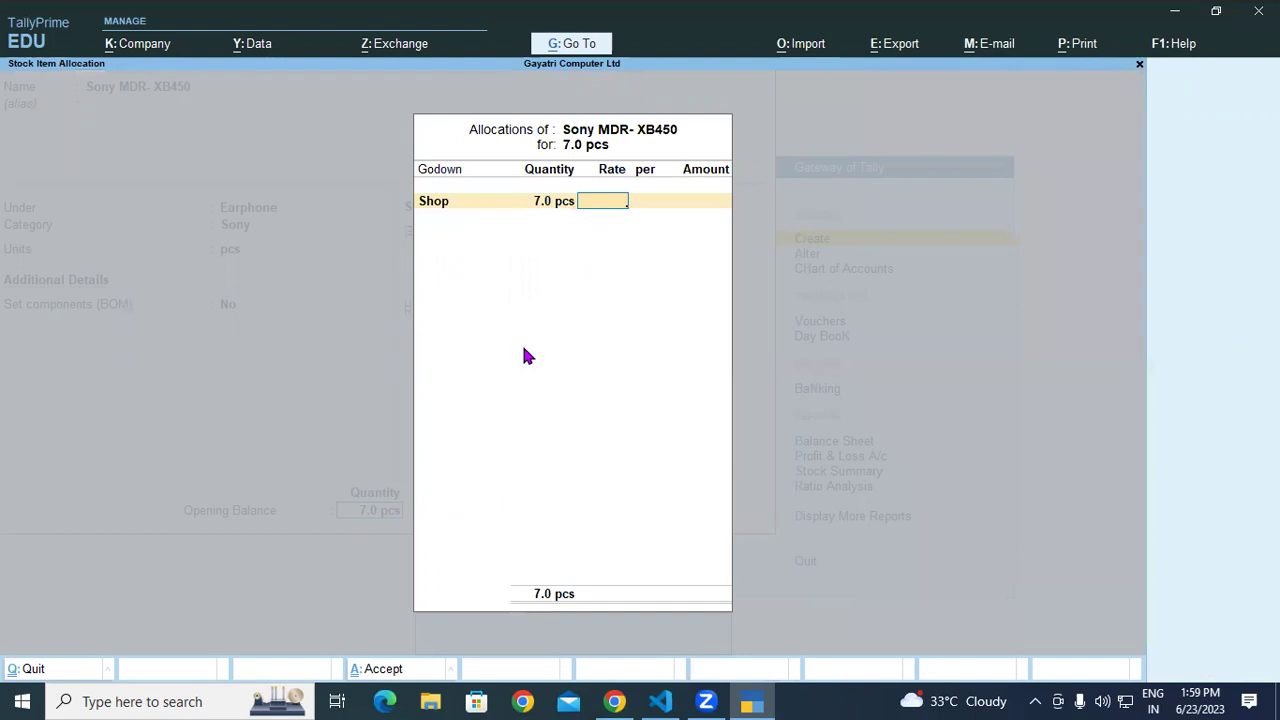
type("1000")
key("Return")
key("Return")
key("Return")
key("Return")
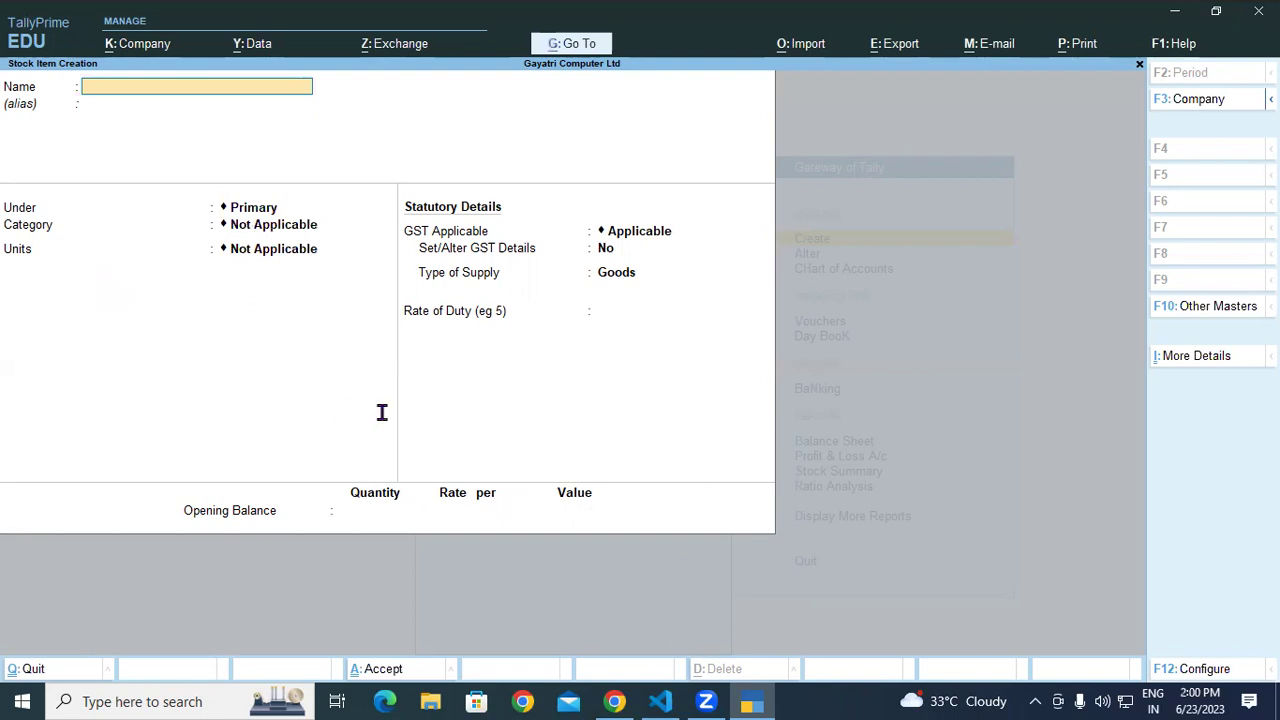
Copy the name MS Office 2019 Professional Plus from the PDF table into a new stock item and put it under Software.
key("alt+Tab")
left_click_drag(168, 420, 384, 452)
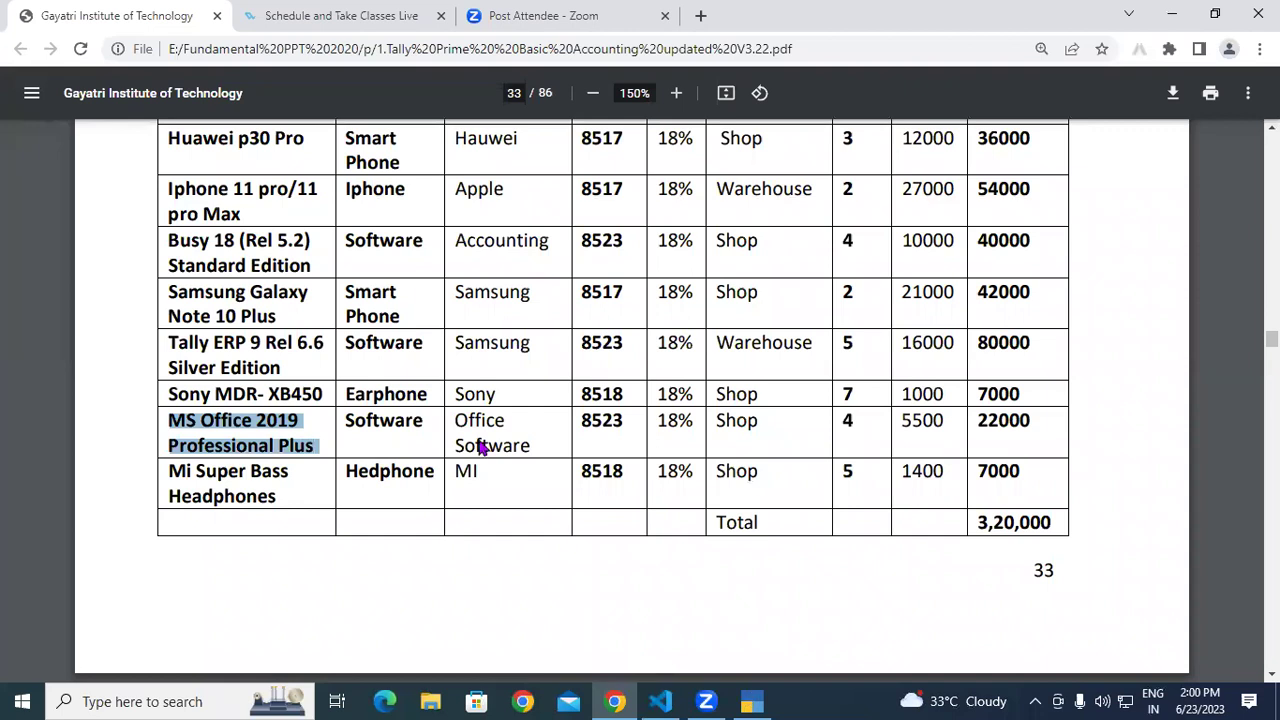
key("alt+Tab")
key("Down")
key("Down")
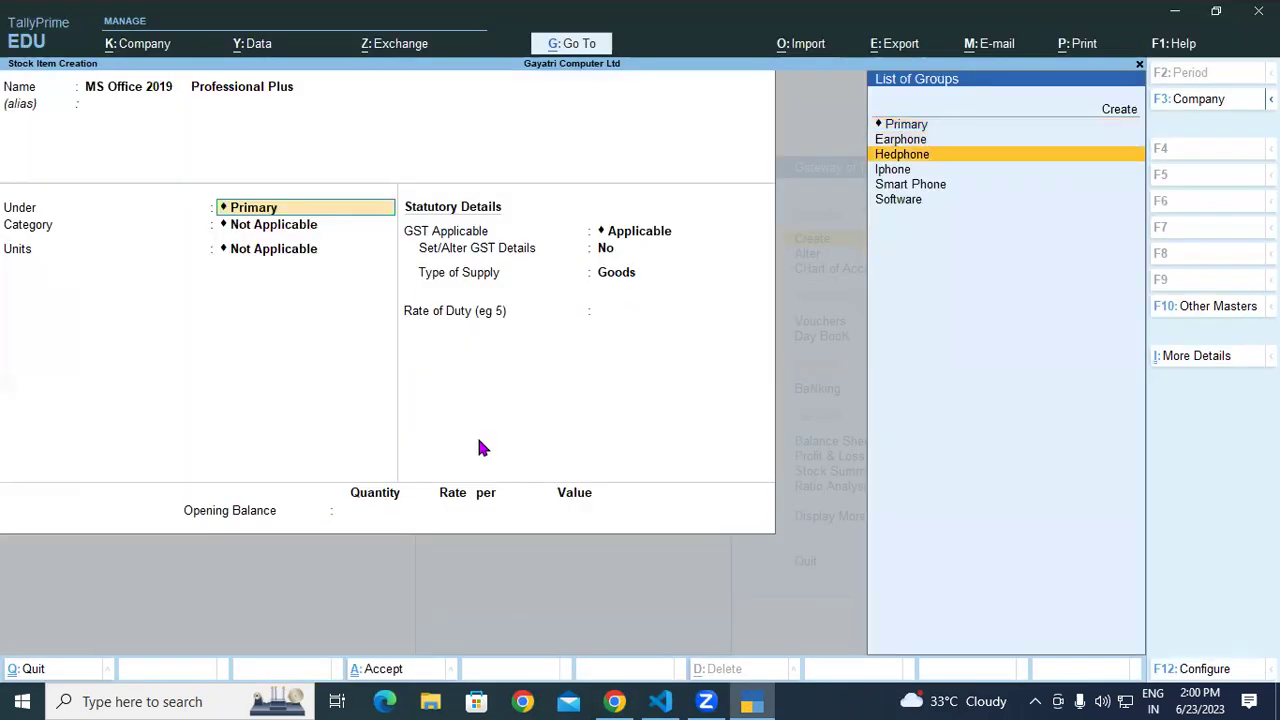
key("Down")
key("Down")
key("Down")
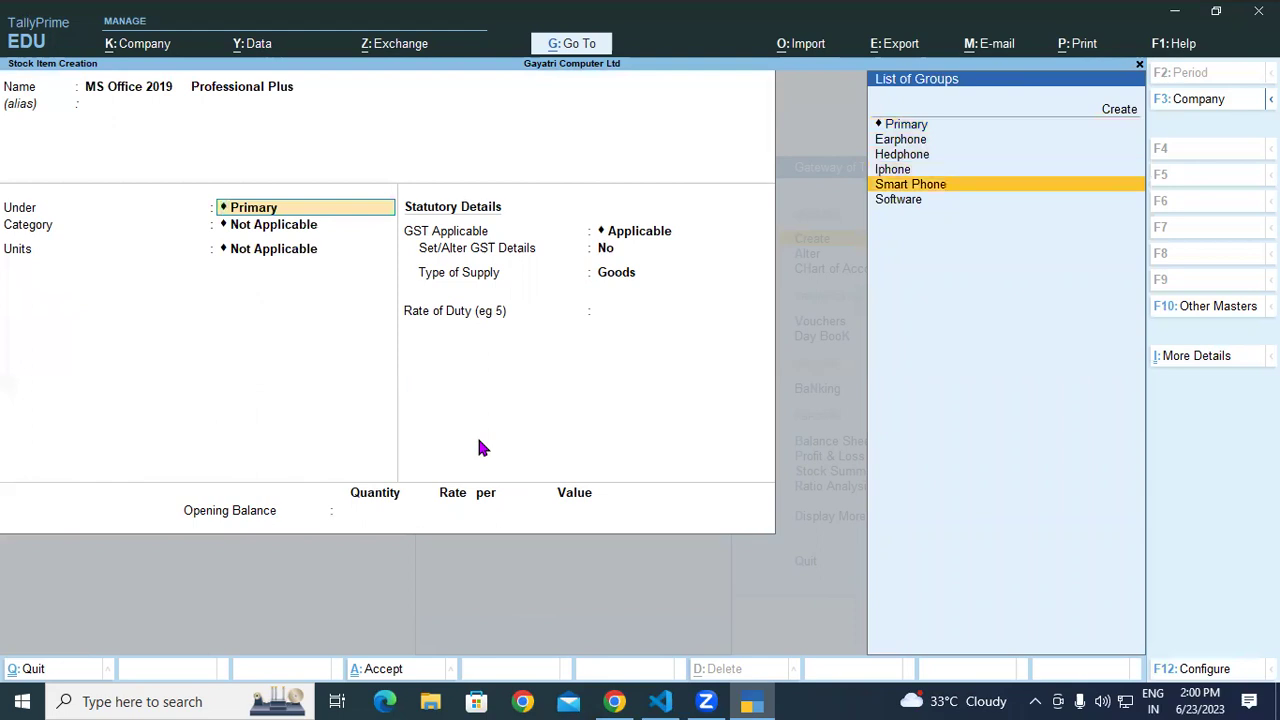
key("Return")
Assign the MS Office 2019 item the category Office Software and the unit pcs, keeping the default component, GST and supply settings.
key("Down")
key("Down")
key("Down")
key("Down")
key("Down")
key("Down")
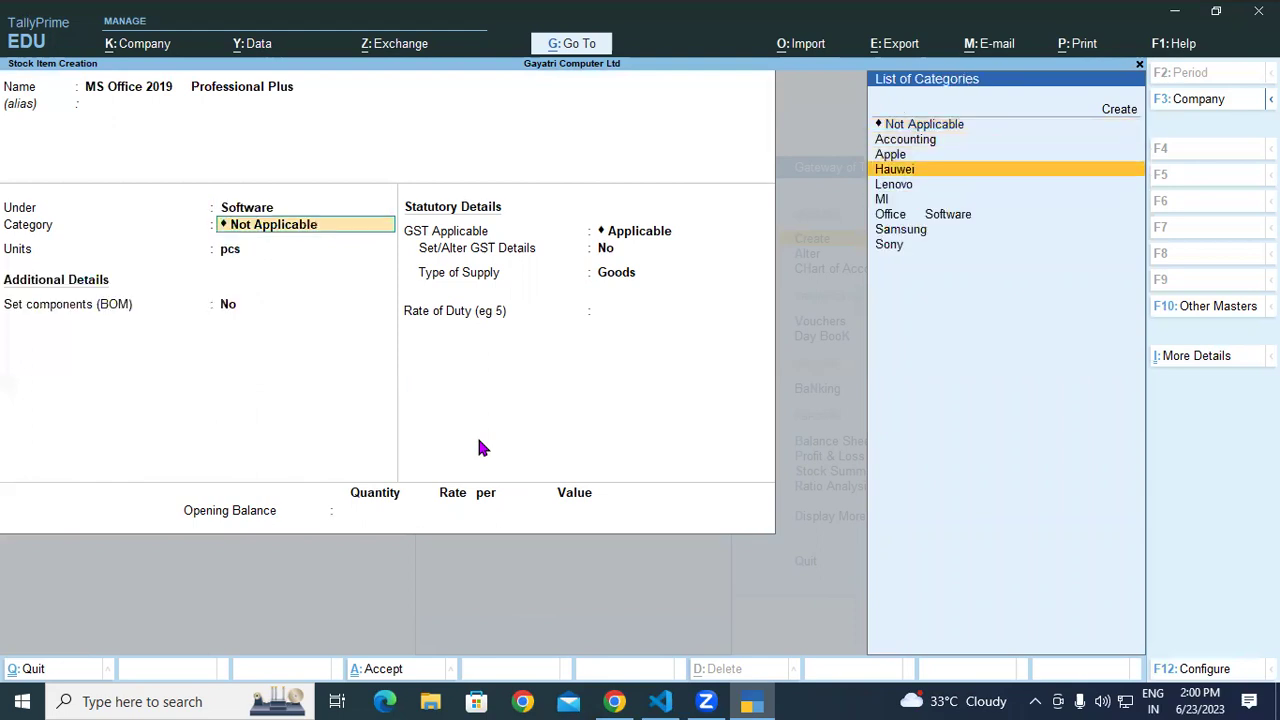
key("Return")
key("Return")
key("Return")
key("Return")
key("Return")
key("Return")
key("Return")
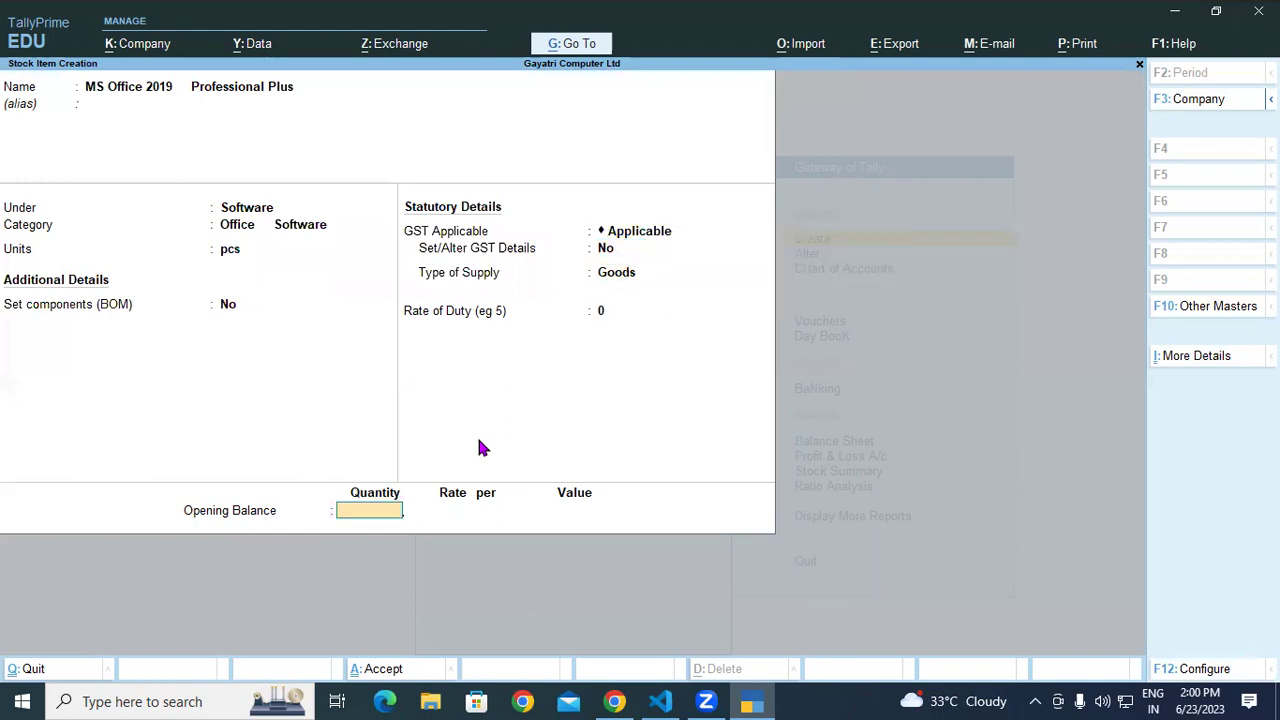
Give the MS Office 2019 item an opening balance of 4 pcs in the Shop godown at rate 5500, and save the item.
type("4")
key("Return")
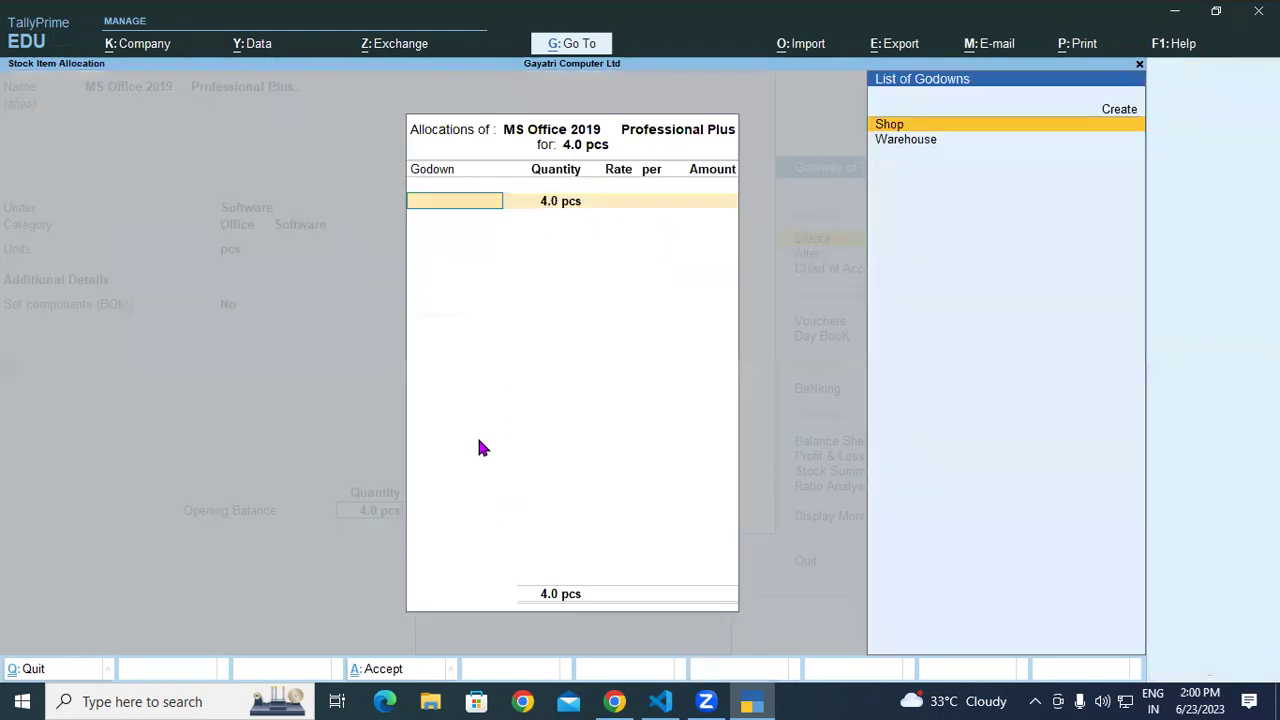
key("Return")
key("Return")
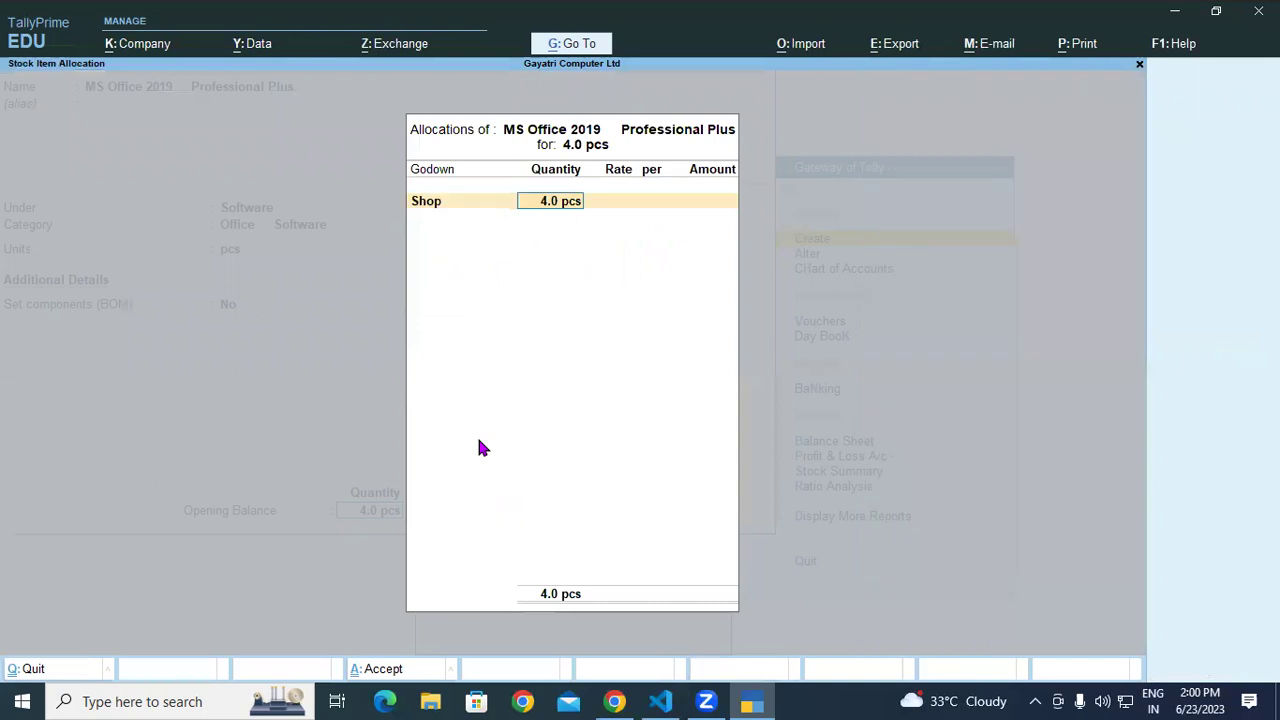
type("5500")
key("Return")
key("Return")
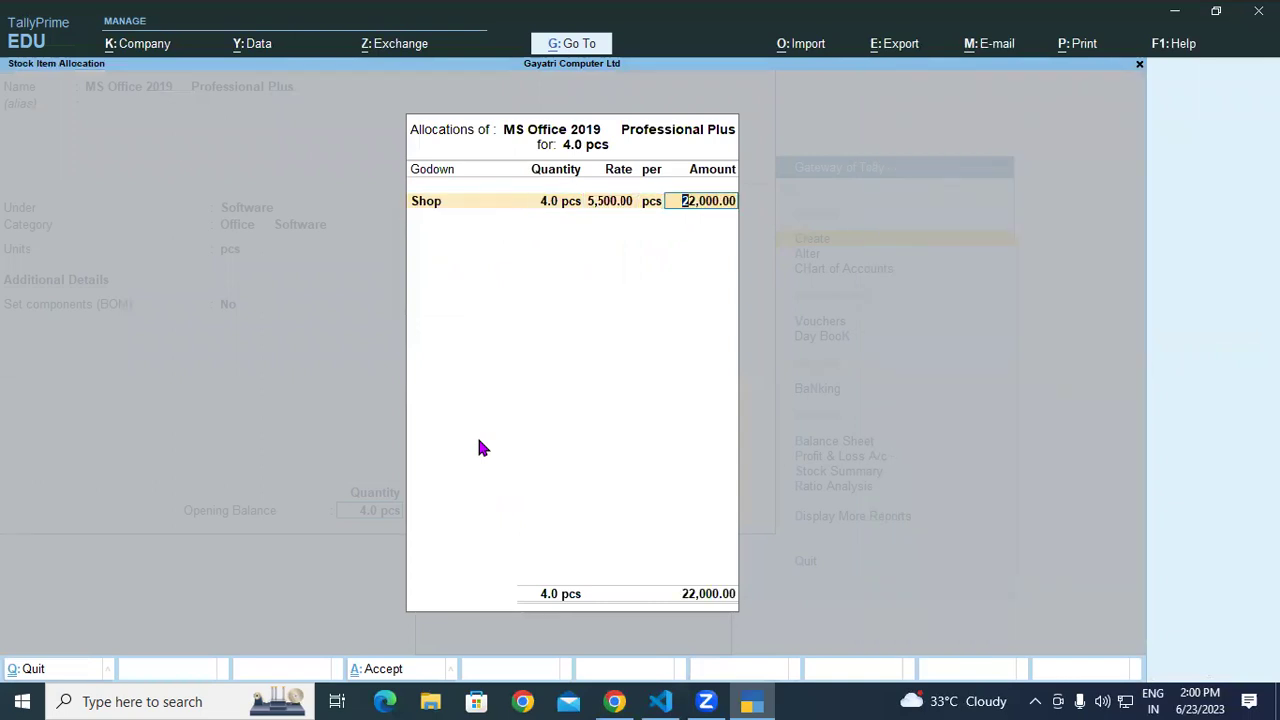
key("Return")
key("Return")
key("Return")
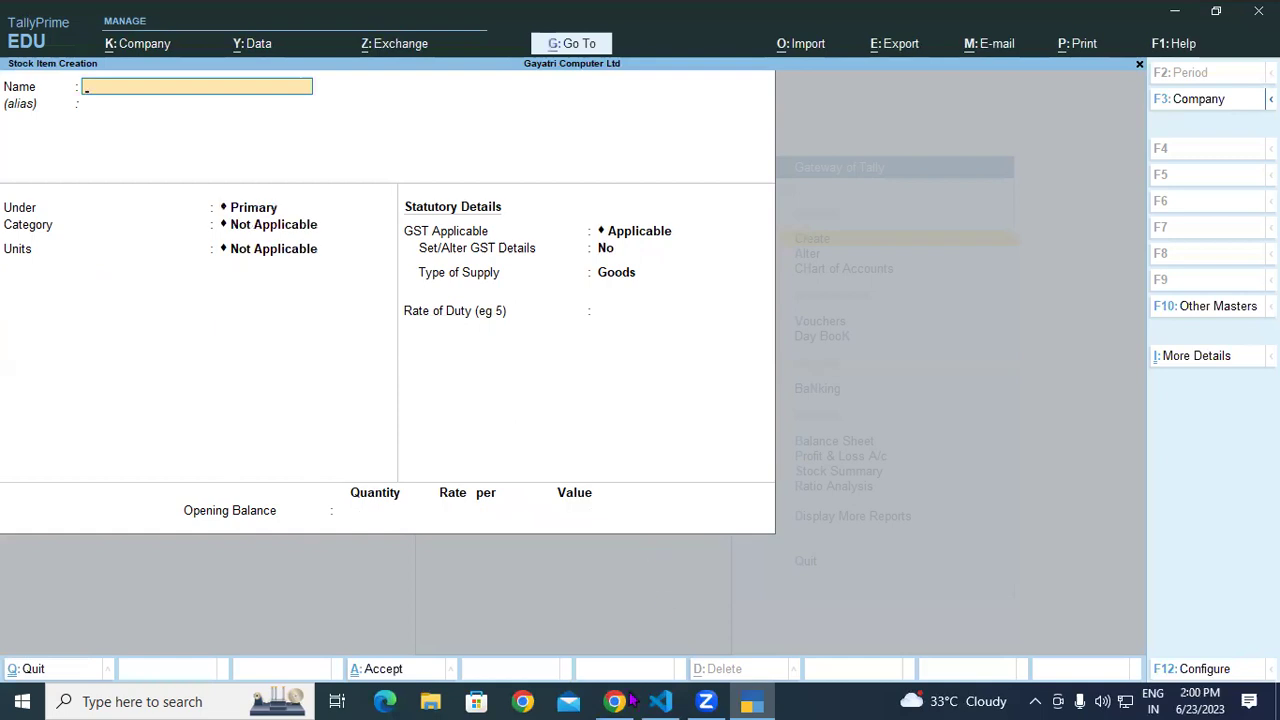
Copy the name Mi Super Bass Headphones from the PDF table into a new stock item and put it under Hedphone.
key("alt+Tab")
left_click_drag(169, 377, 288, 400)
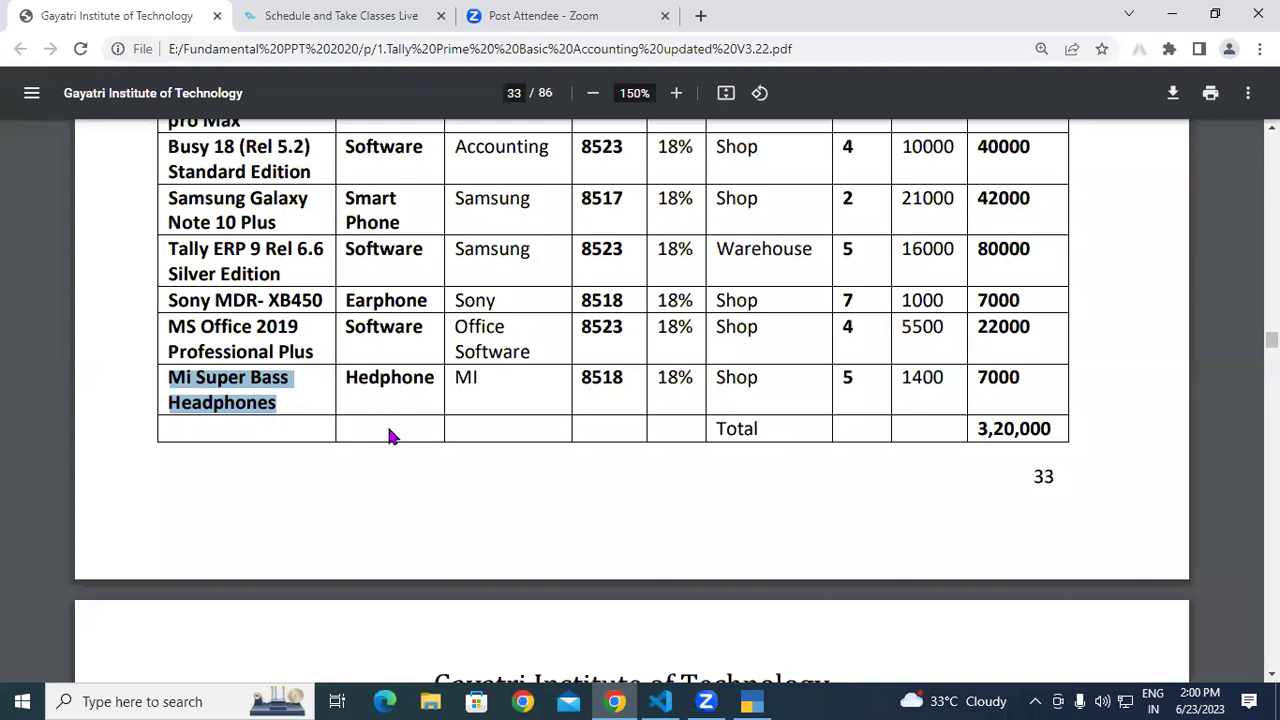
left_click(750, 701)
key("ctrl+alt+v")
key("Return")
key("Return")
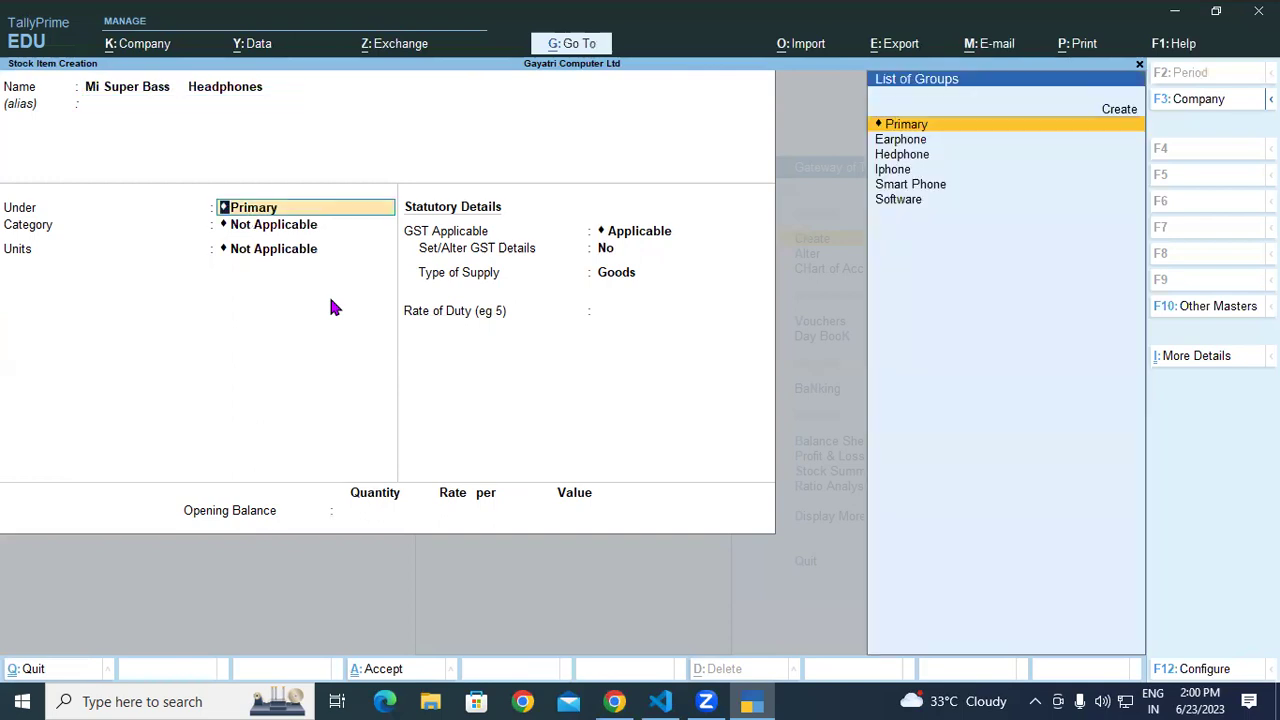
key("Down")
key("Down")
key("Return")
Assign the Mi Super Bass Headphones item the category MI and the unit pcs, keeping the default component, GST and supply settings.
key("Down")
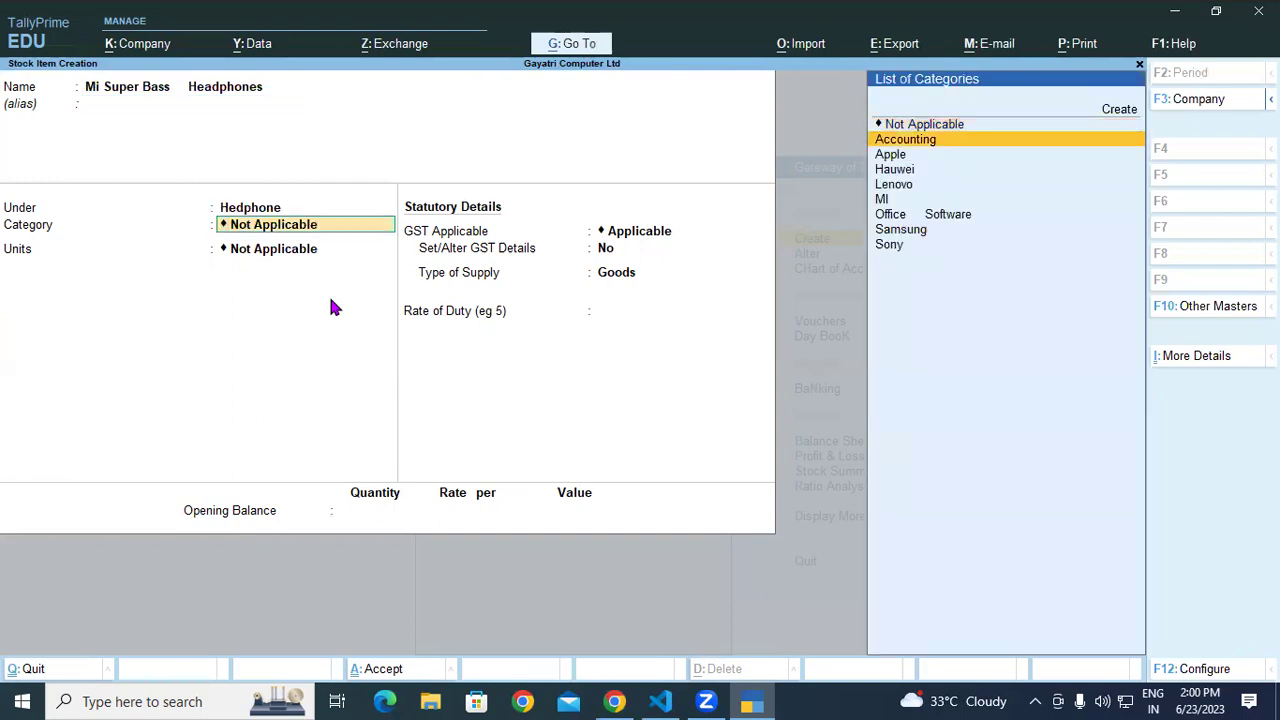
key("Down")
key("Down")
key("Down")
key("Down")
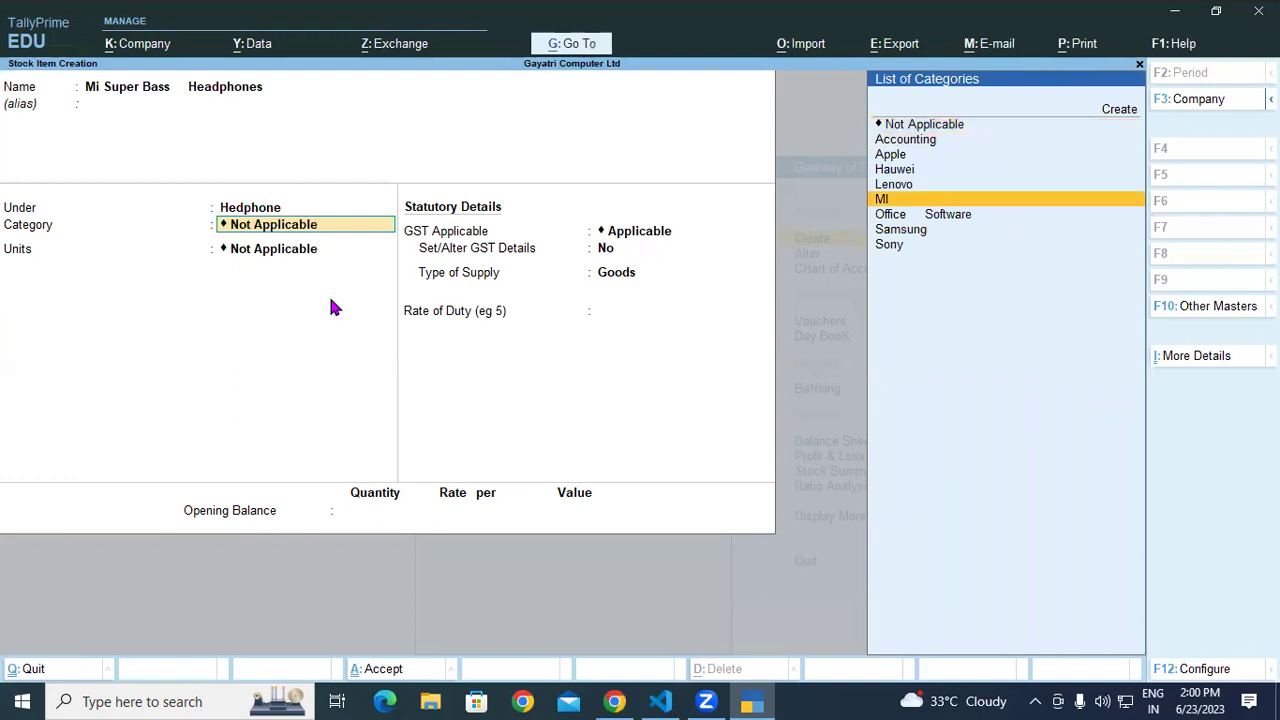
key("Return")
key("Down")
key("Return")
key("Return")
key("Return")
key("Return")
key("Return")
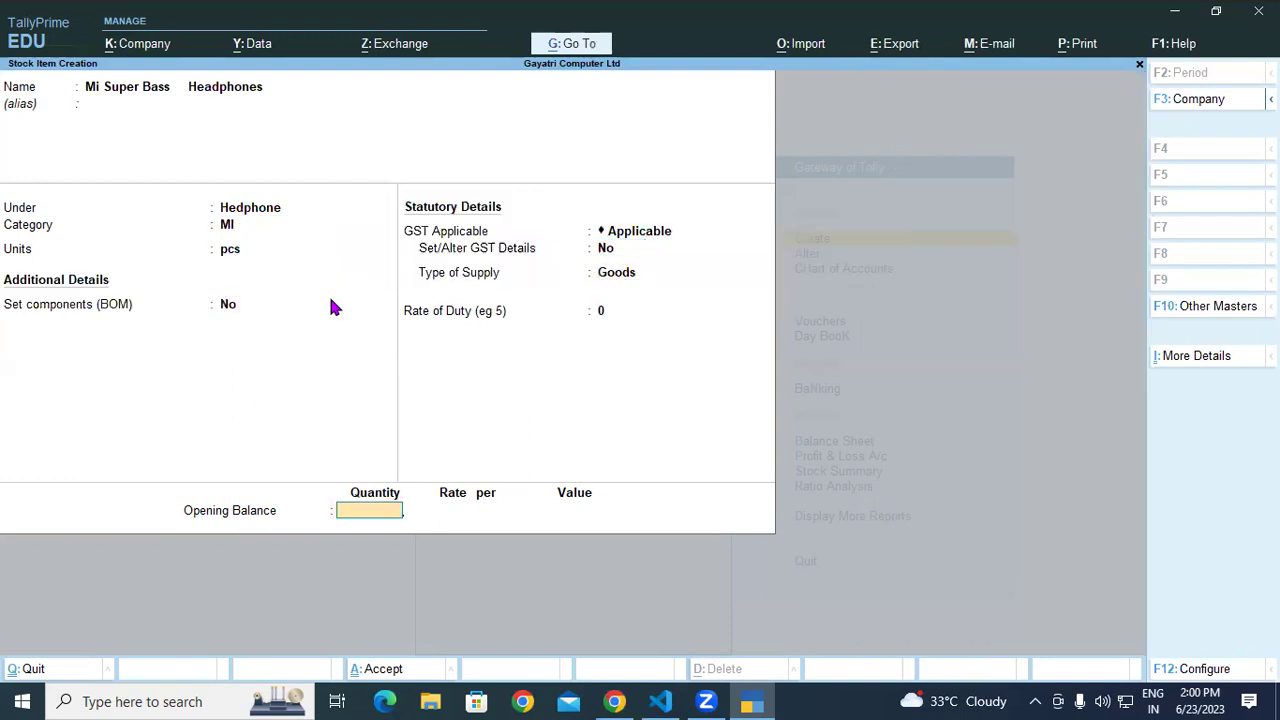
Give the Mi Super Bass Headphones an opening balance of 5 pcs in Shop at rate 1400, save the item and return to the Gateway of Tally.
type("5")
key("Return")
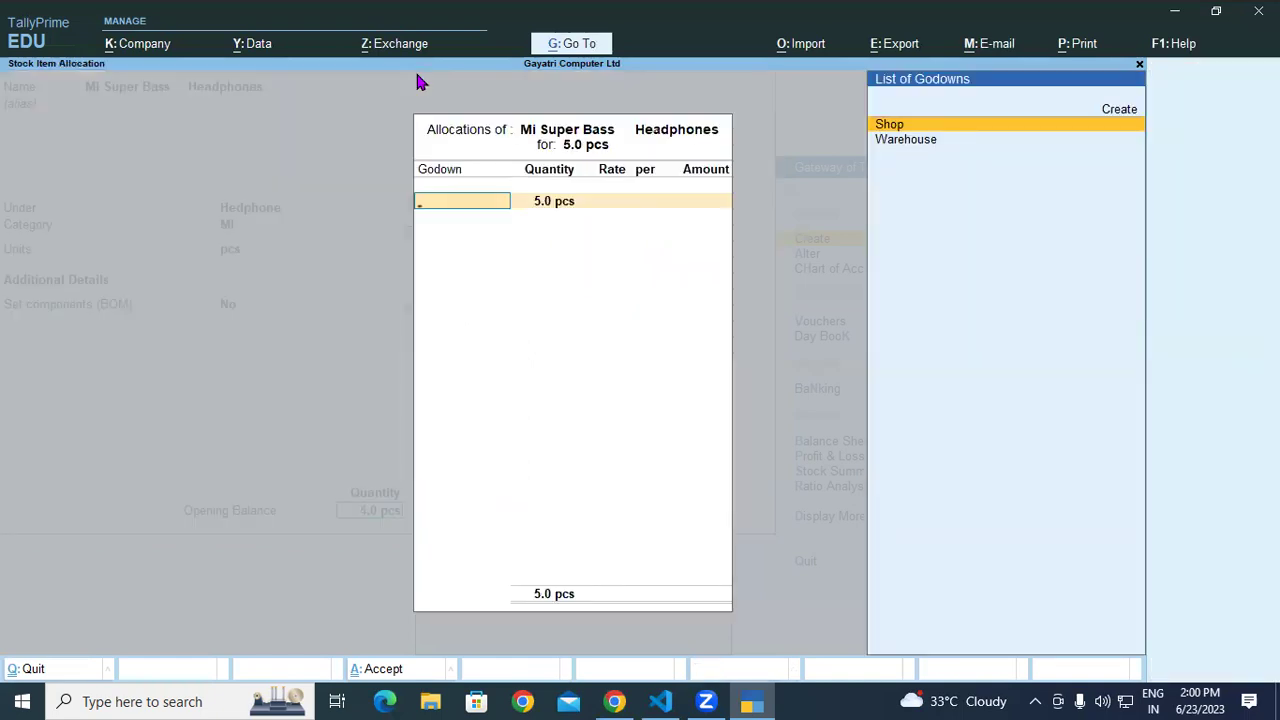
key("Return")
key("Return")
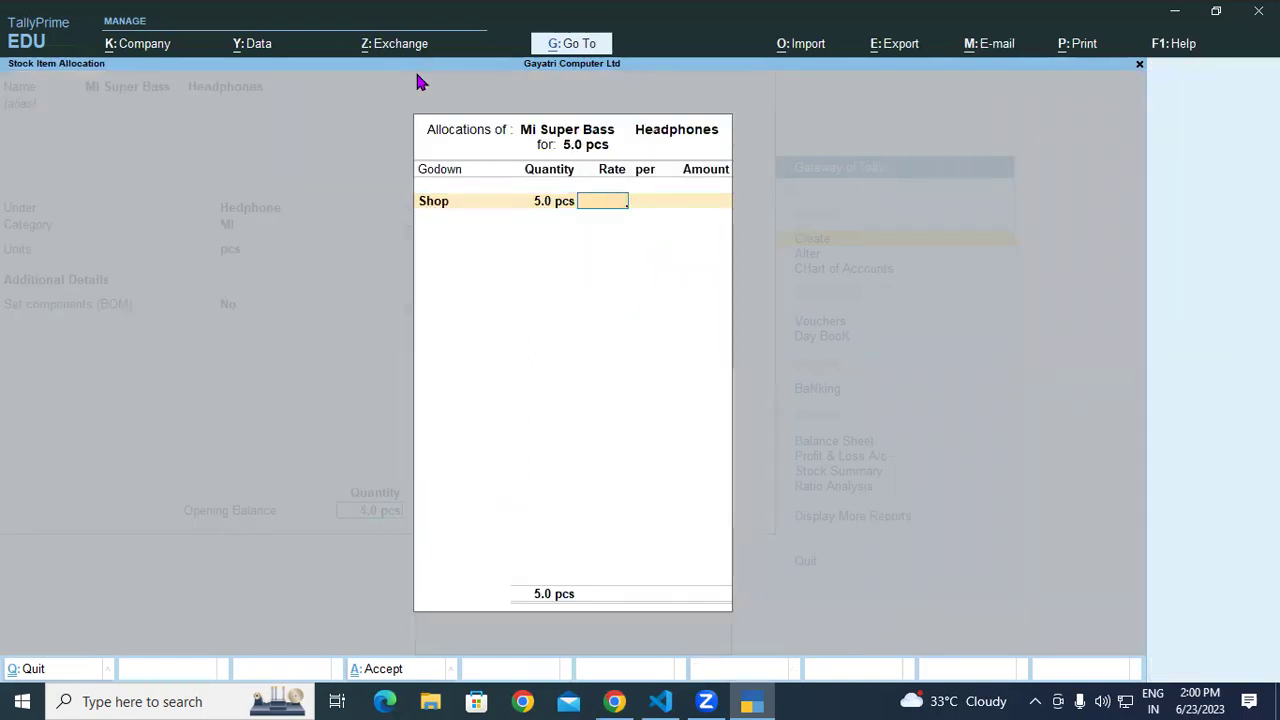
type("1400")
key("Return")
key("Return")
key("Return")
key("Return")
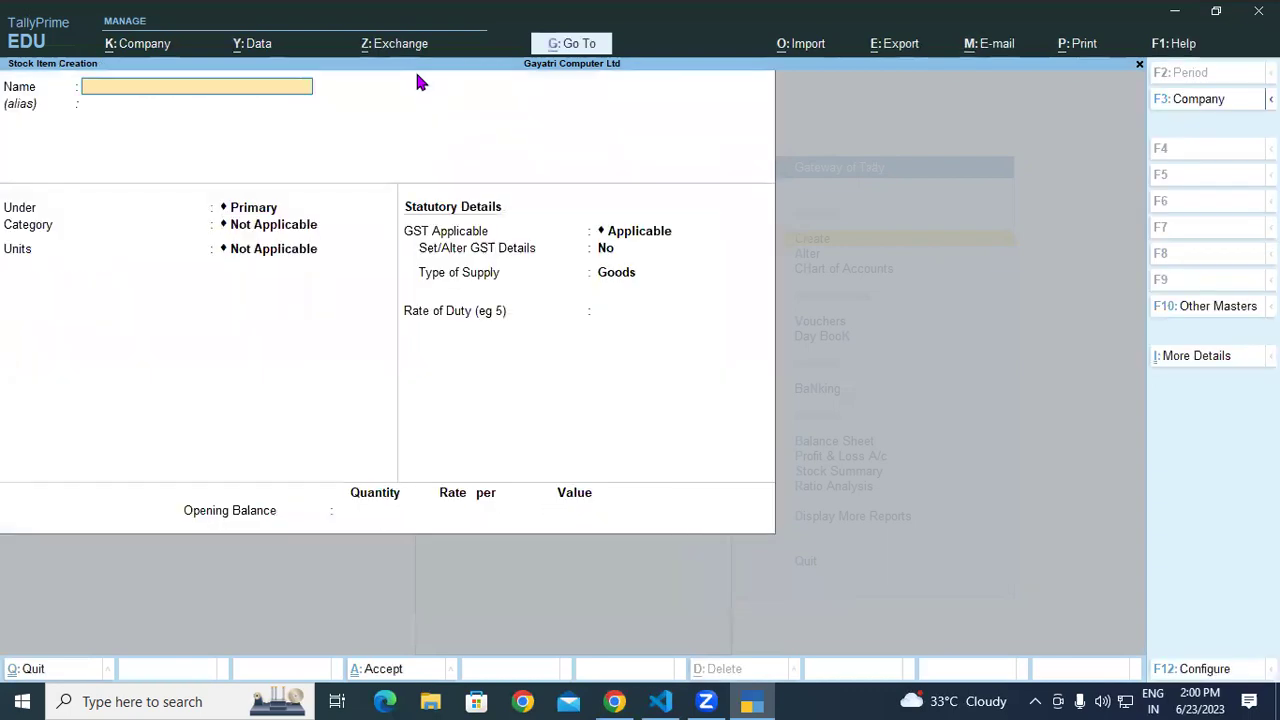
key("Escape")
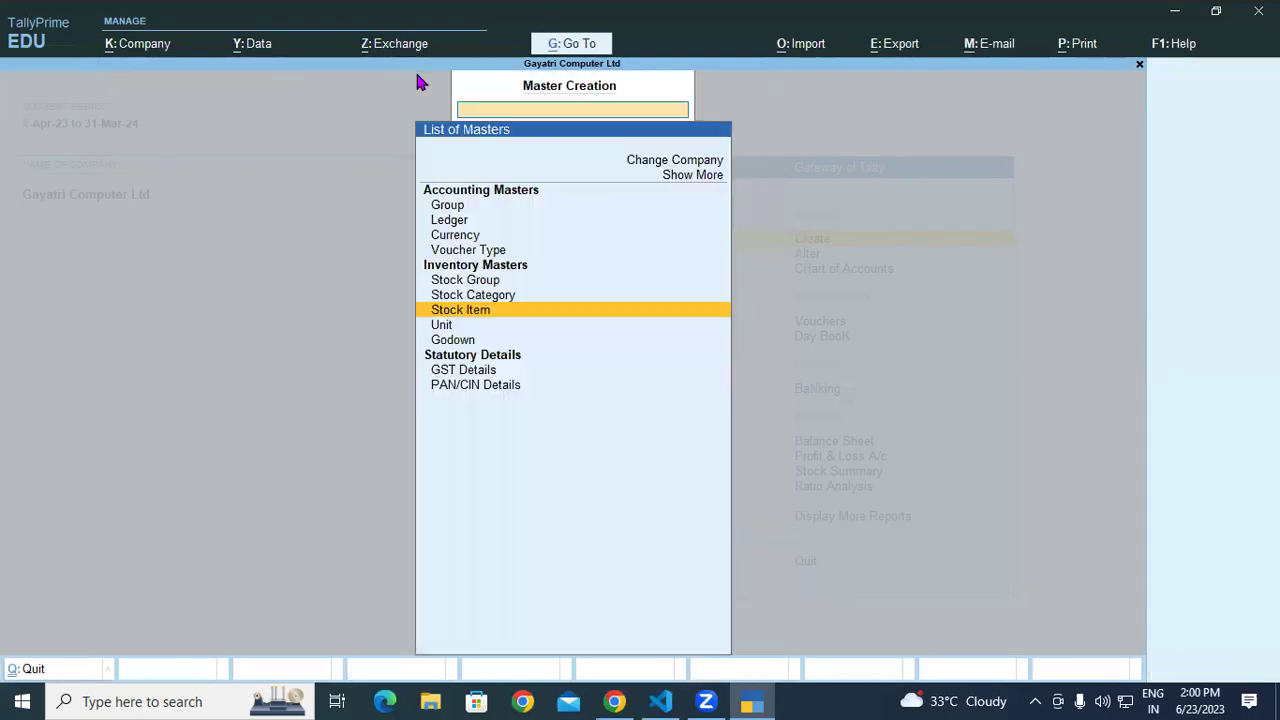
key("Escape")
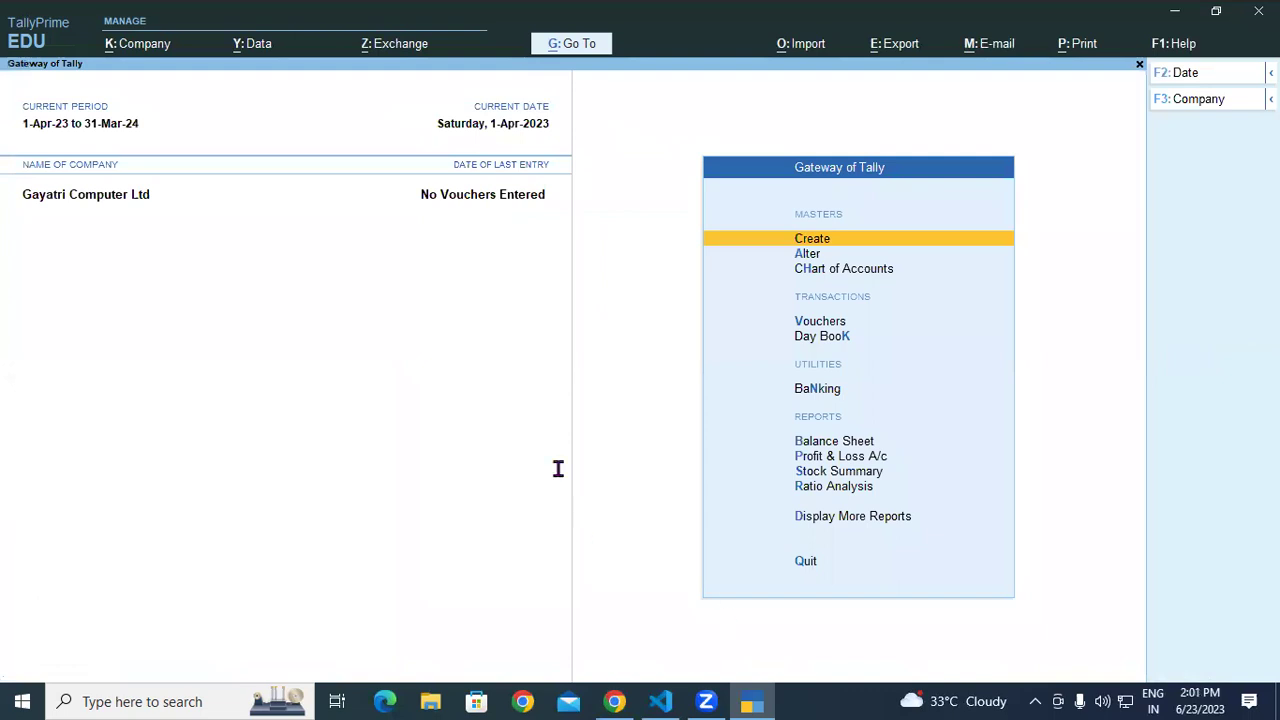
Switch to the PDF in Chrome and read the instructions for creating a single stock group, up to the Set/Alter GST Details option.
key("alt+Tab")
scroll(550, 424, "down", 3)
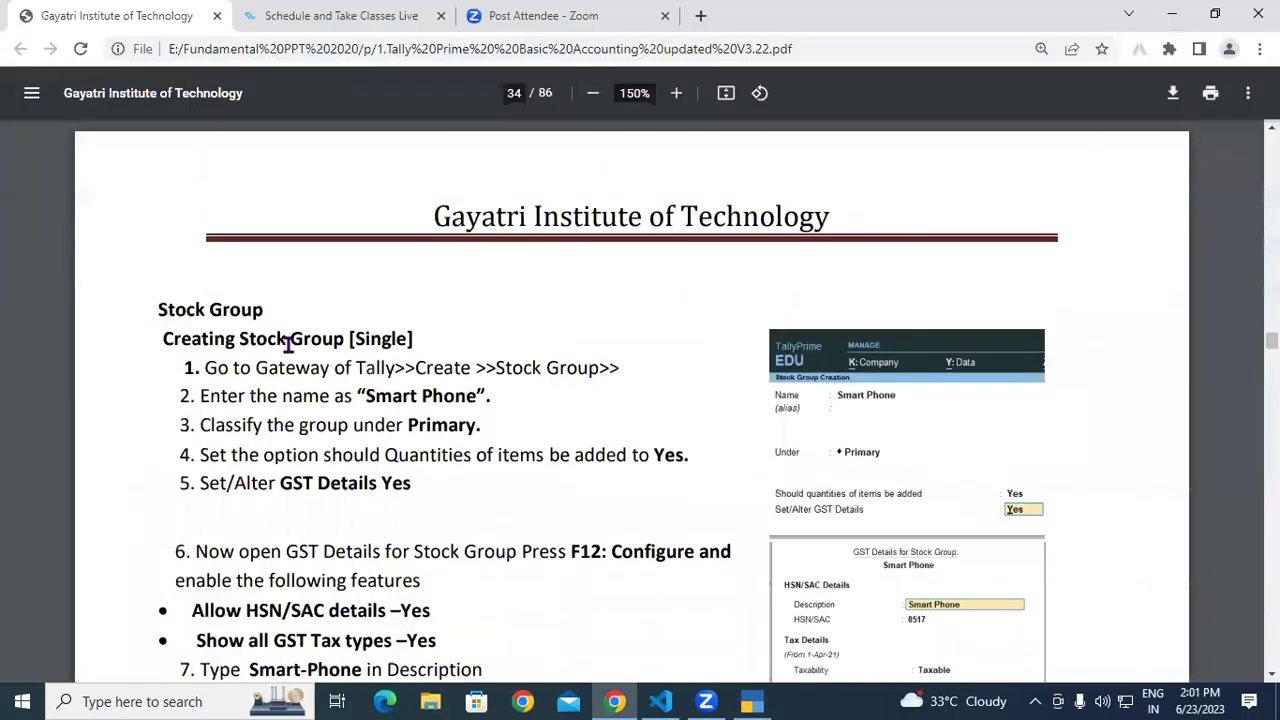
left_click_drag(176, 310, 327, 340)
left_click_drag(205, 367, 229, 367)
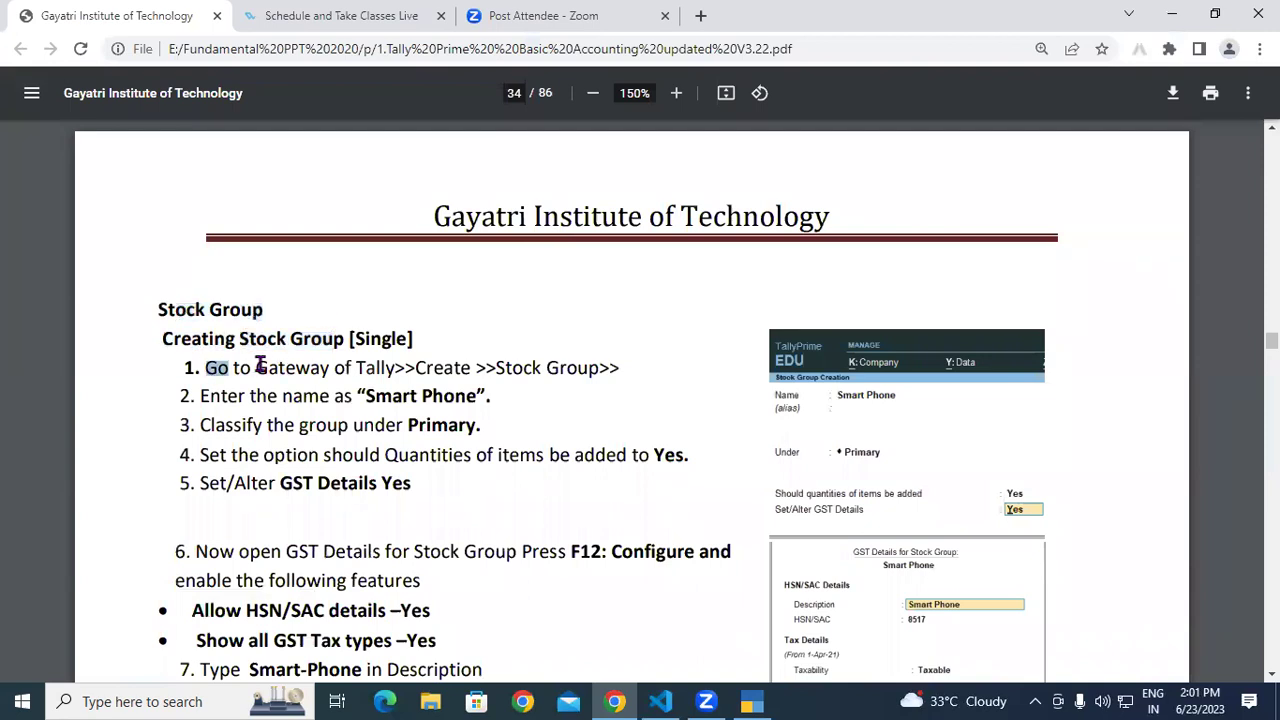
left_click(486, 367)
left_click_drag(506, 367, 622, 369)
scroll(622, 369, "down", 3)
left_click_drag(227, 209, 388, 225)
left_click_drag(266, 240, 472, 240)
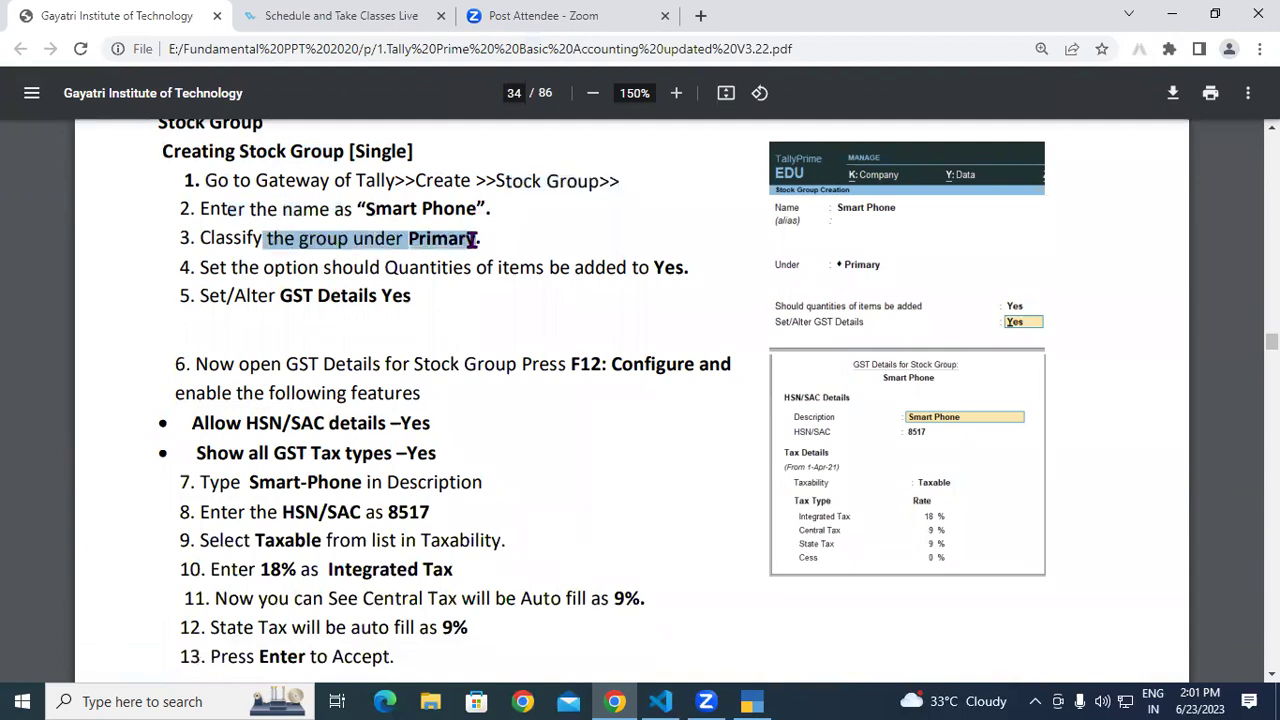
left_click_drag(231, 267, 655, 267)
left_click_drag(228, 296, 440, 298)
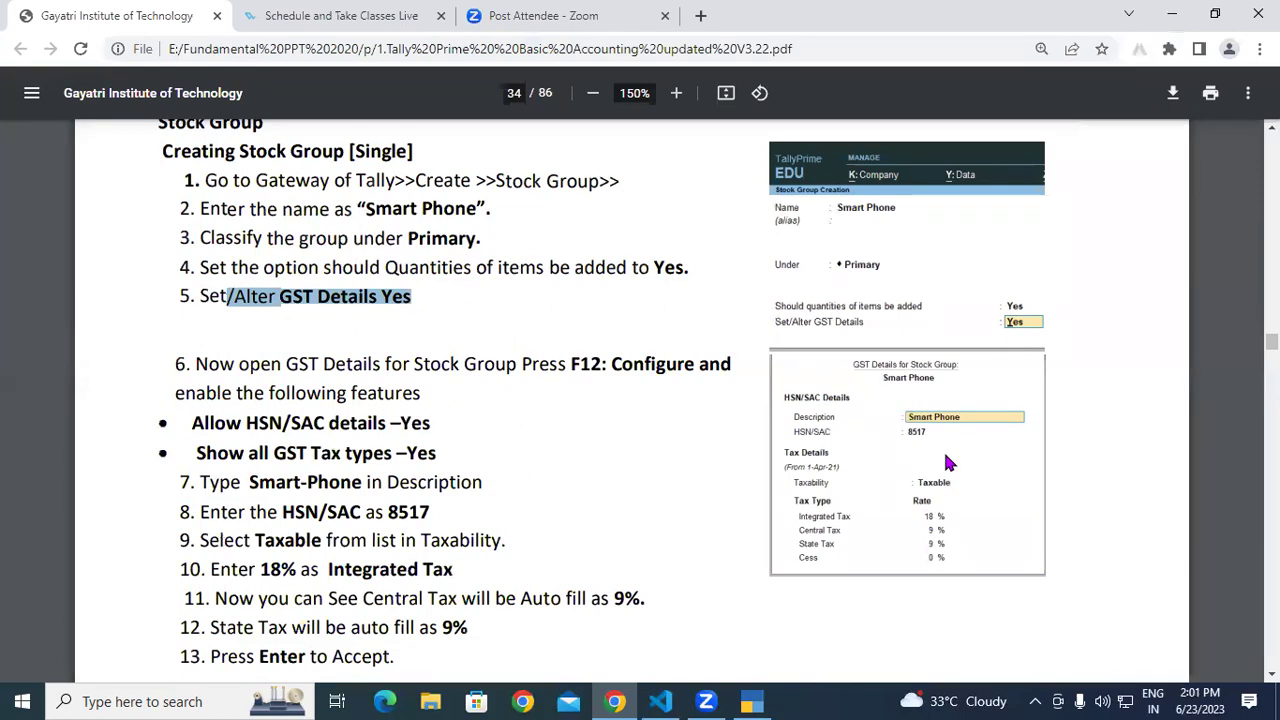
Read the PDF's stock group GST steps, covering the F12 configuration, HSN/SAC code, taxability and tax rates.
scroll(855, 445, "down", 2)
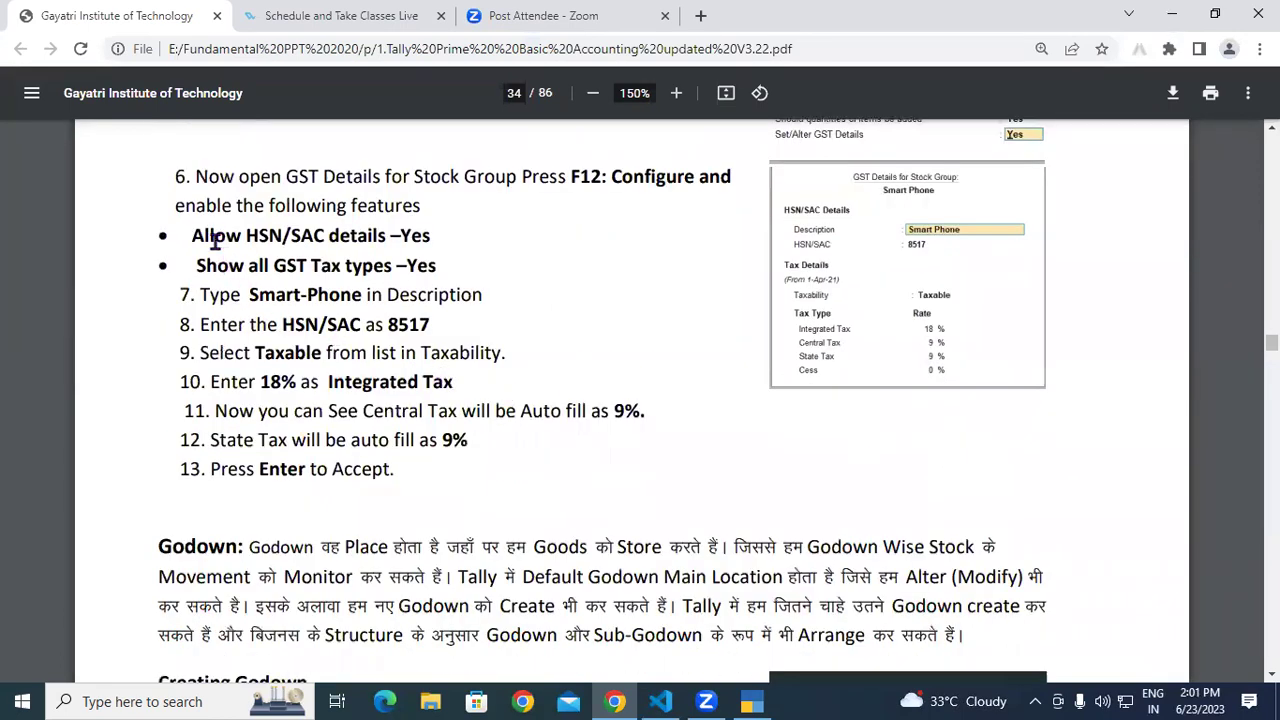
left_click_drag(212, 240, 258, 240)
left_click(201, 177)
left_click_drag(355, 176, 462, 177)
left_click_drag(576, 177, 703, 177)
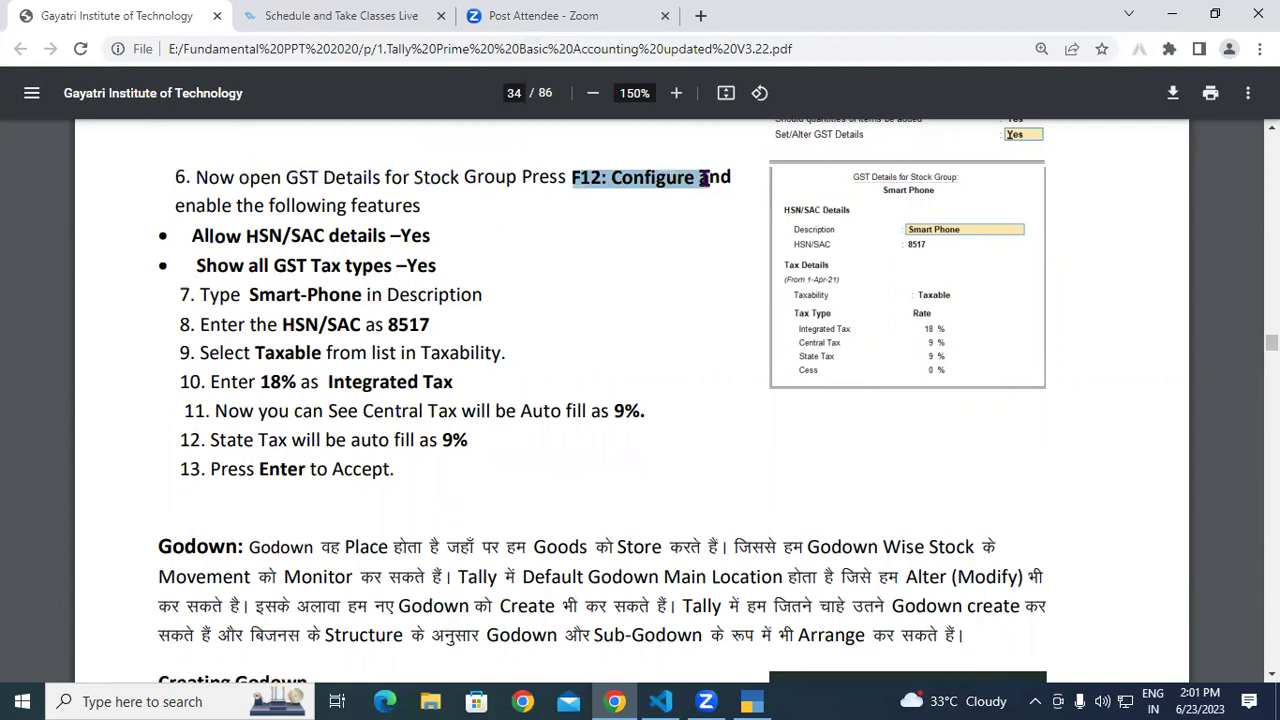
left_click_drag(194, 237, 279, 237)
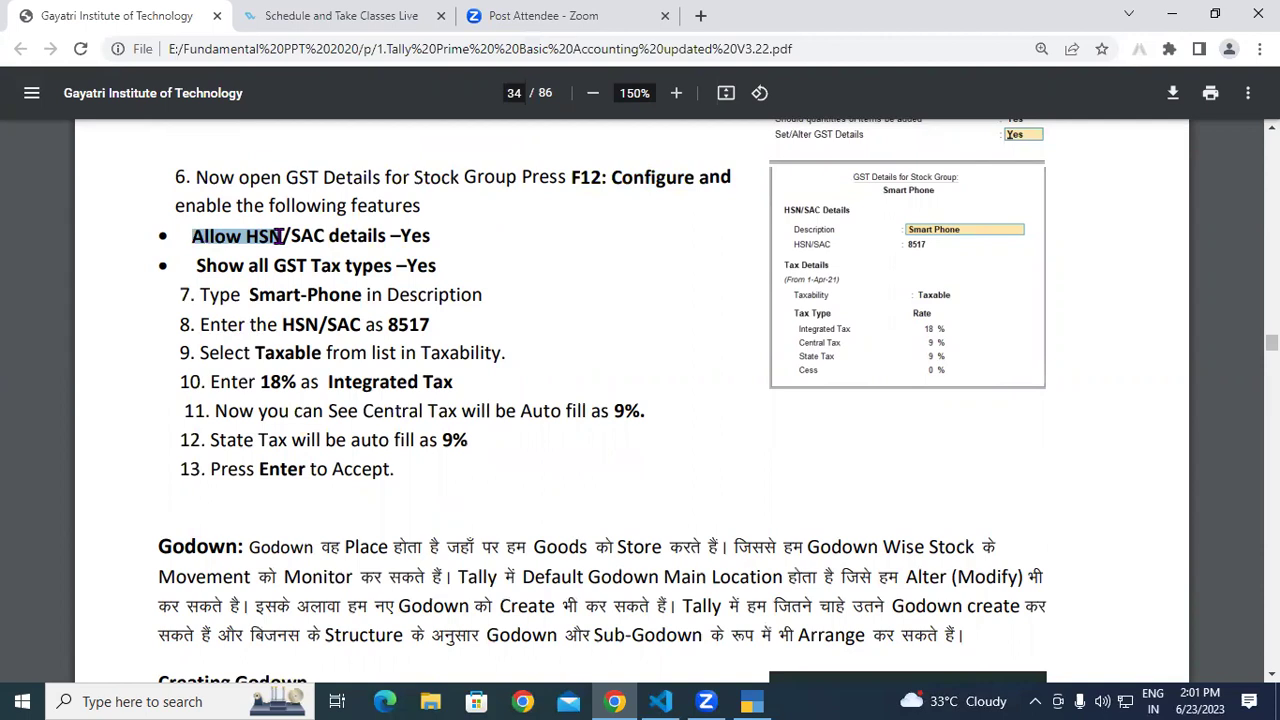
left_click_drag(280, 237, 301, 237)
left_click_drag(215, 237, 359, 248)
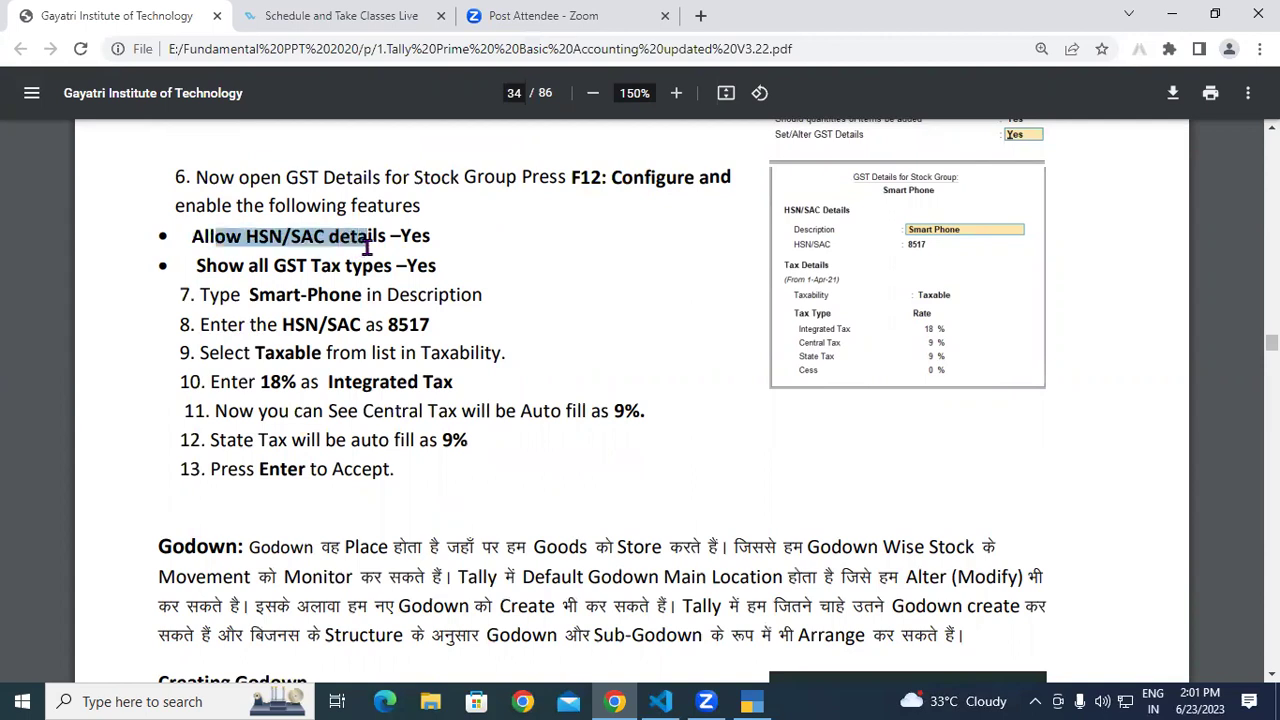
left_click_drag(229, 266, 400, 263)
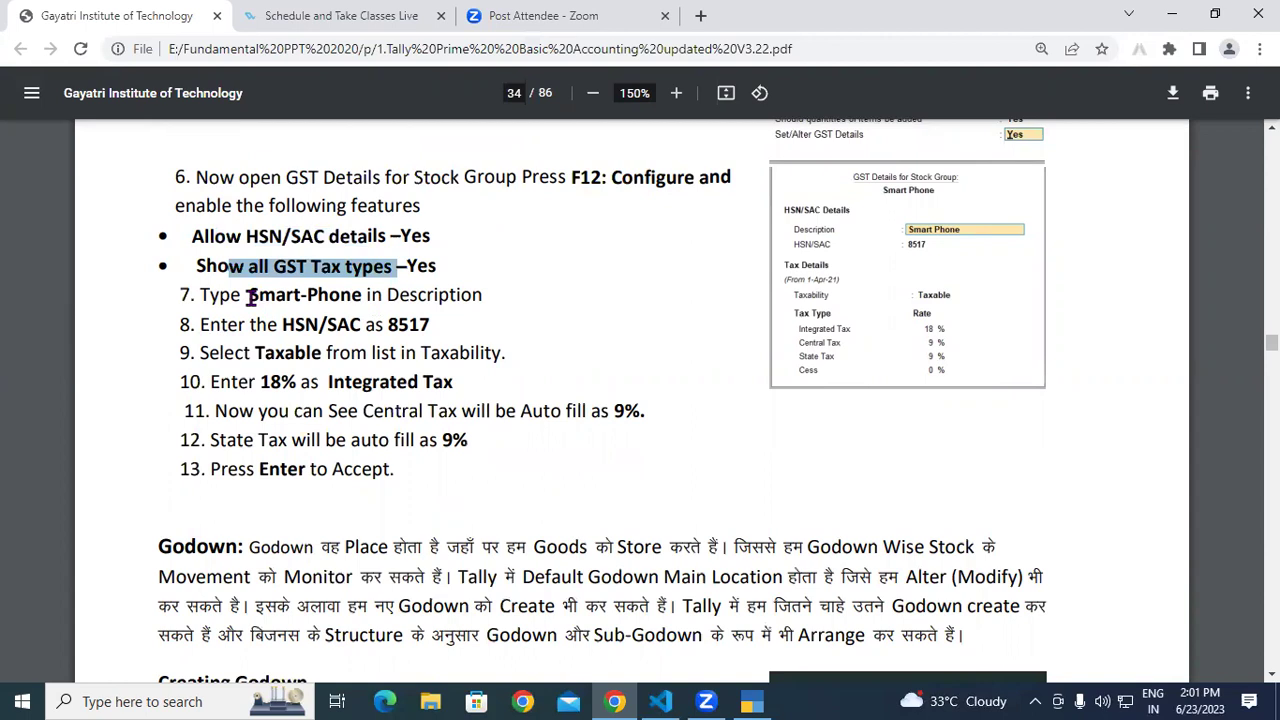
left_click_drag(249, 296, 355, 298)
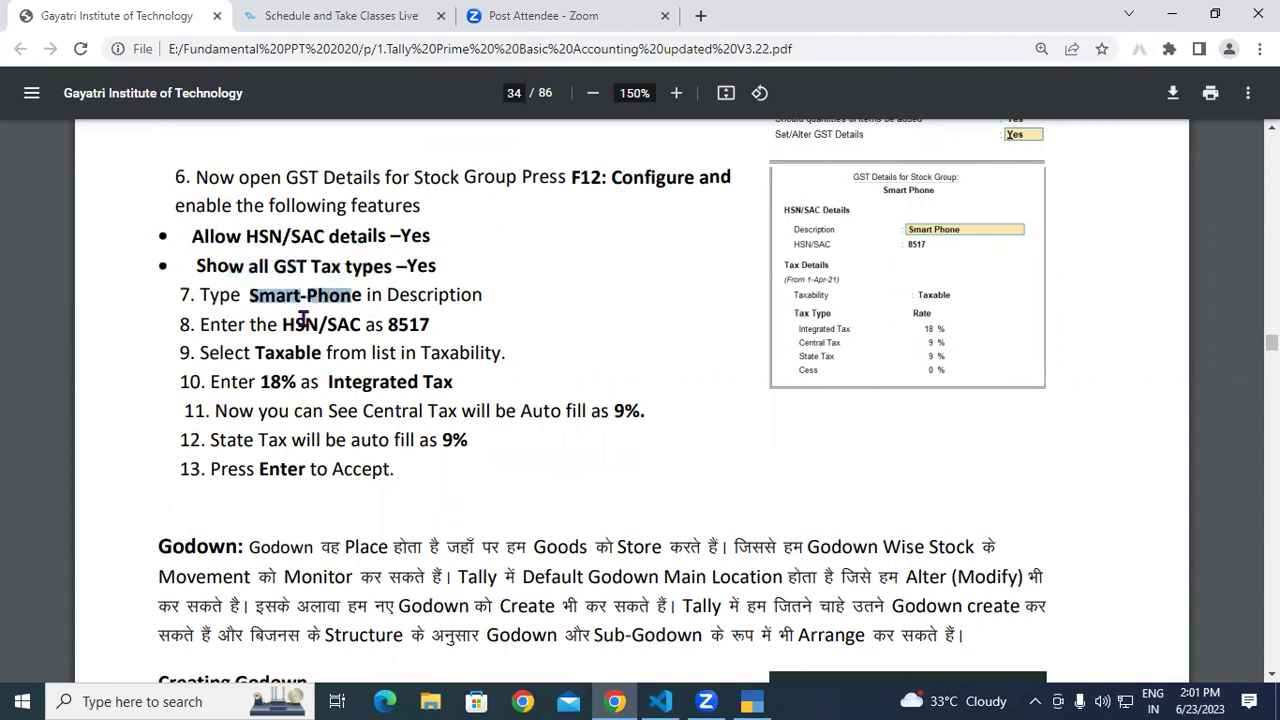
double_click(300, 323)
left_click_drag(456, 318, 388, 378)
left_click_drag(316, 410, 491, 409)
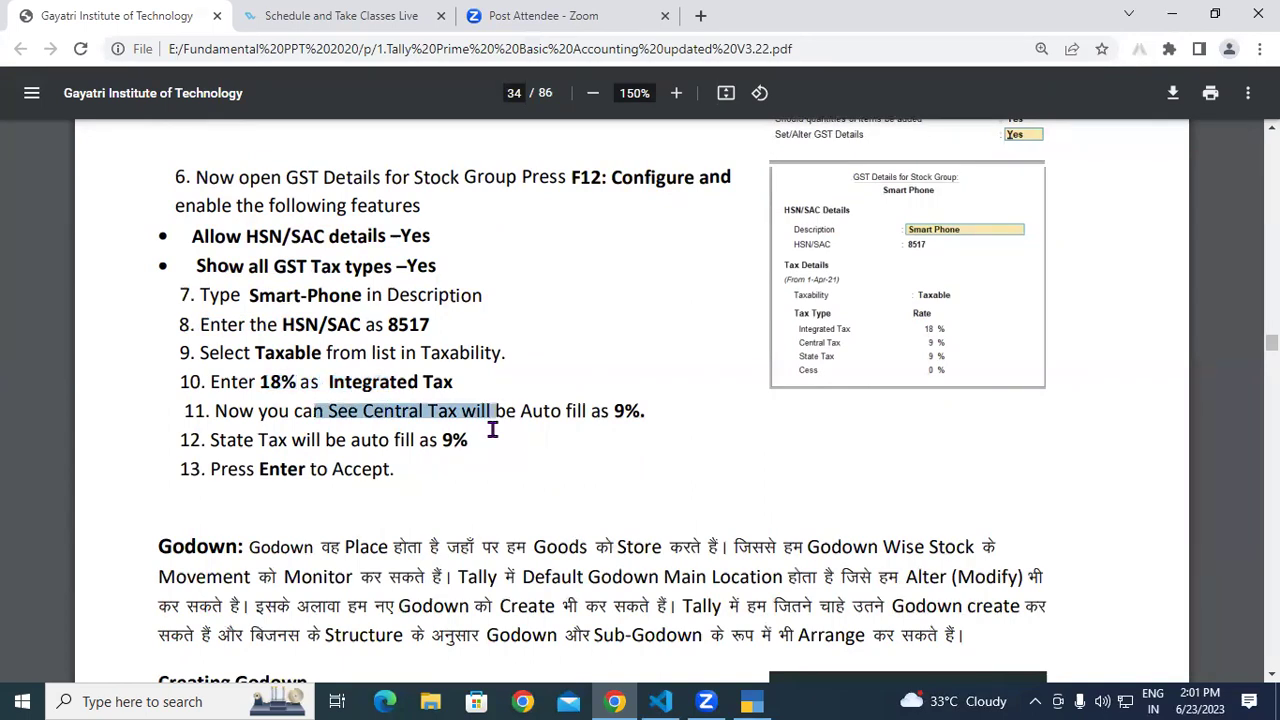
left_click_drag(252, 466, 398, 468)
Read on through the PDF sections on godowns, simple and compound units of measure, and stock categories.
scroll(398, 468, "down", 1)
scroll(398, 470, "down", 5)
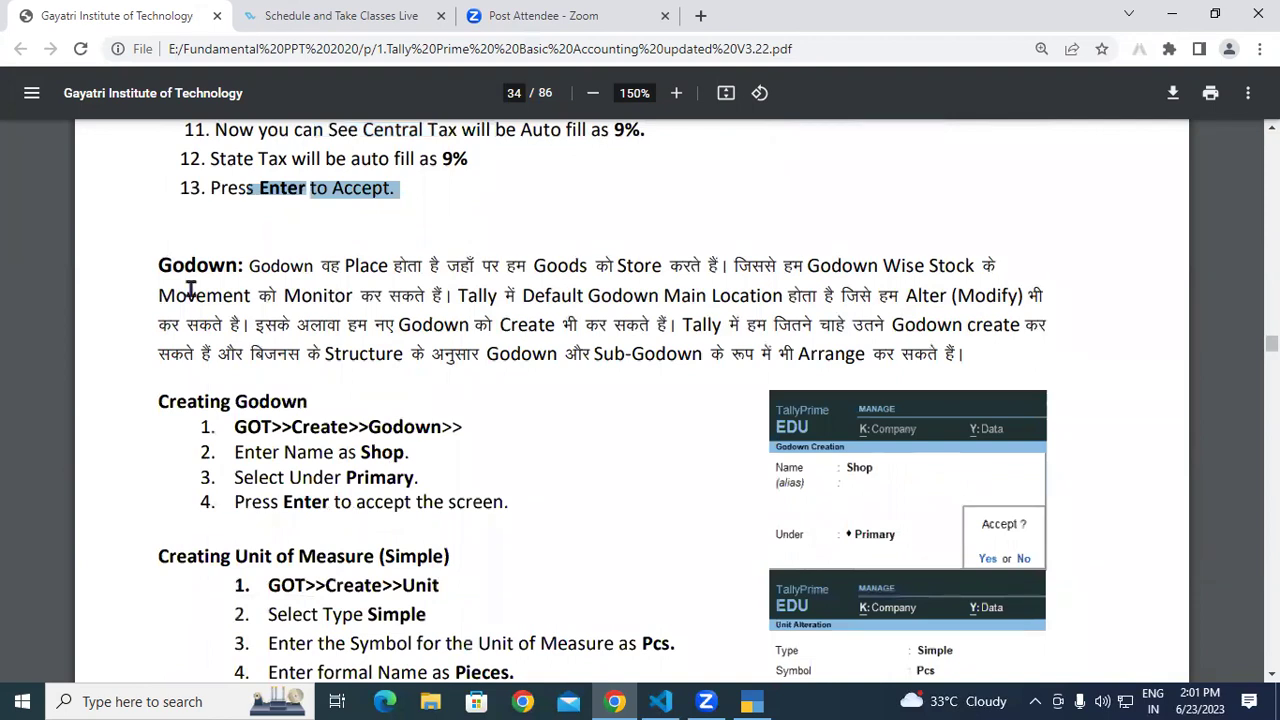
left_click_drag(147, 266, 871, 326)
scroll(600, 300, "down", 3)
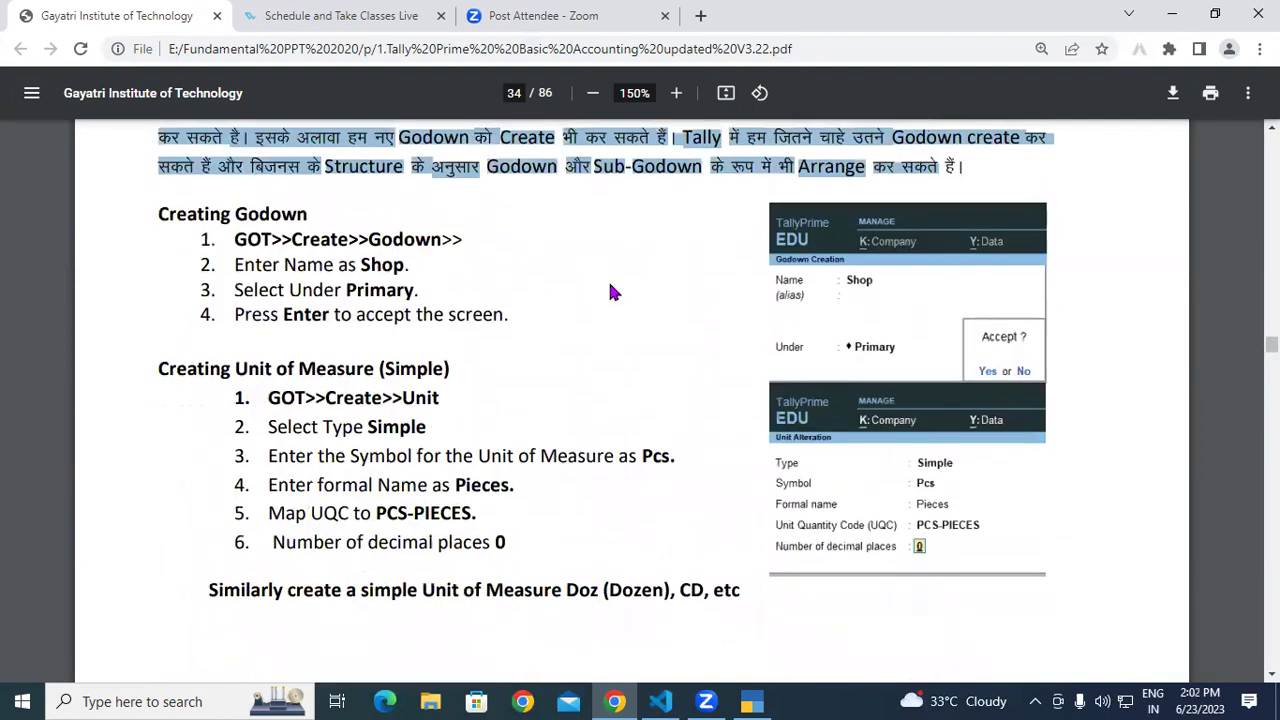
scroll(921, 329, "down", 2)
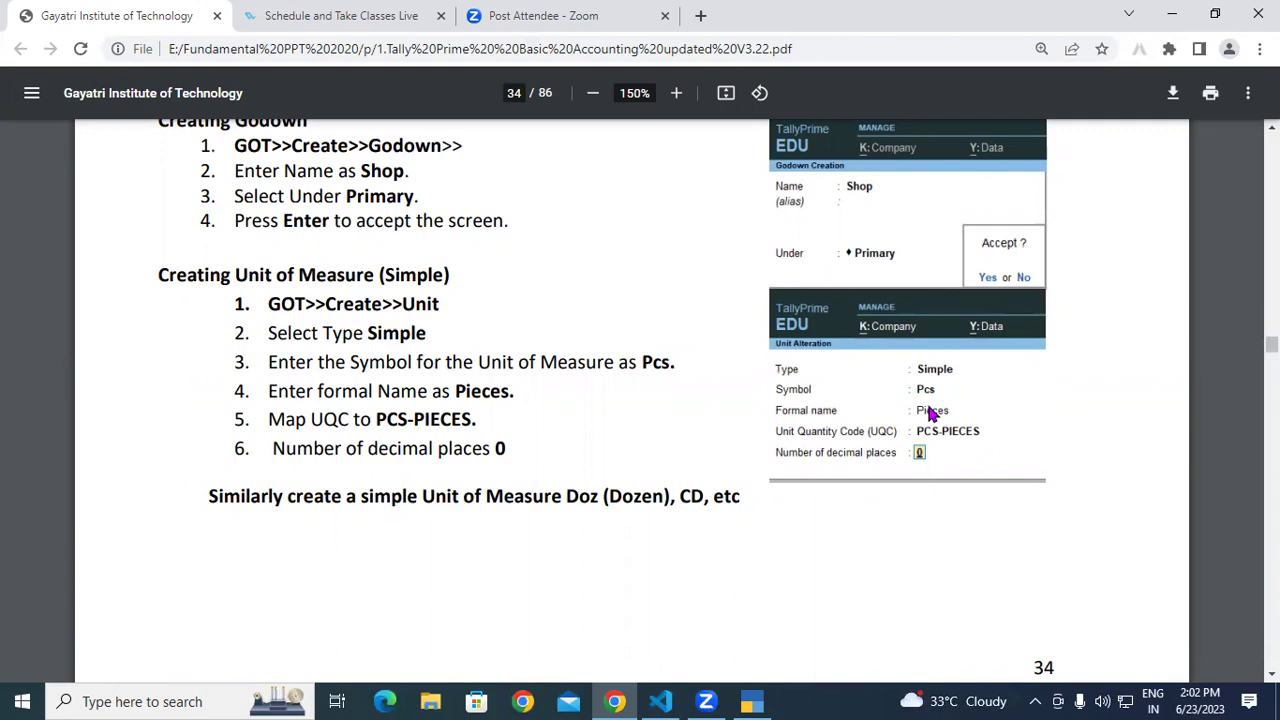
scroll(929, 412, "down", 10)
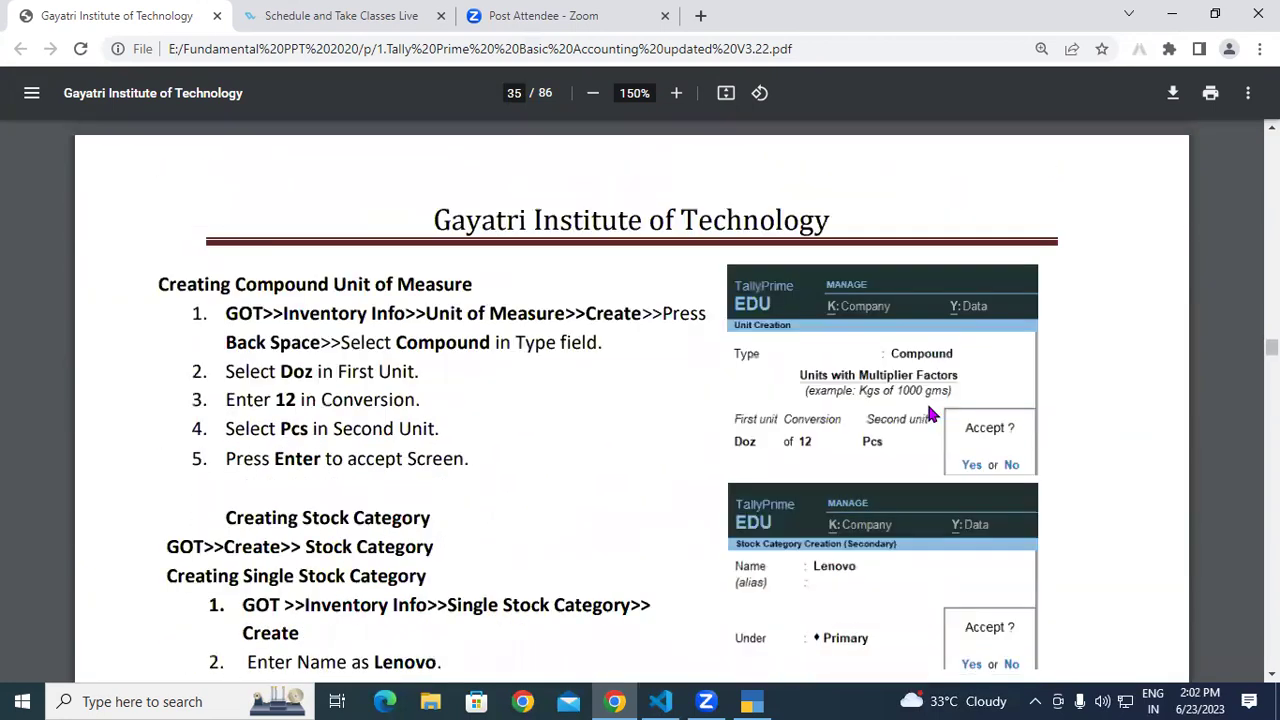
scroll(770, 428, "down", 2)
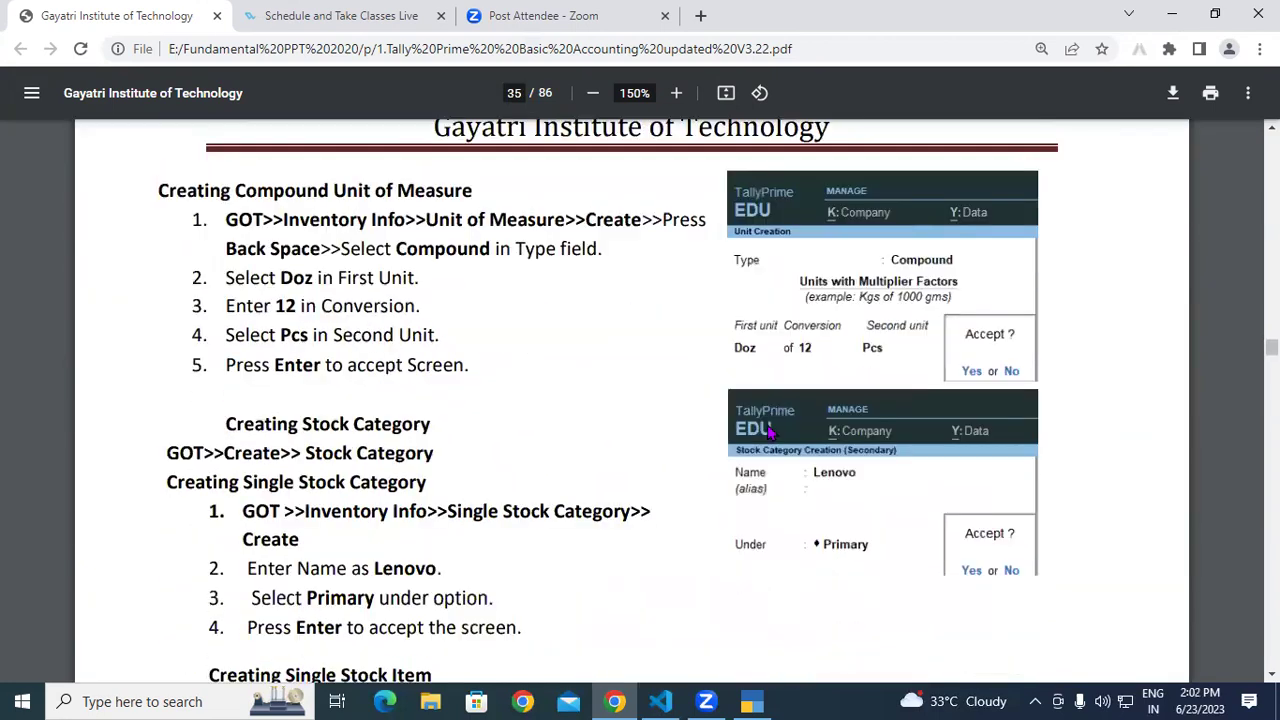
scroll(770, 428, "down", 2)
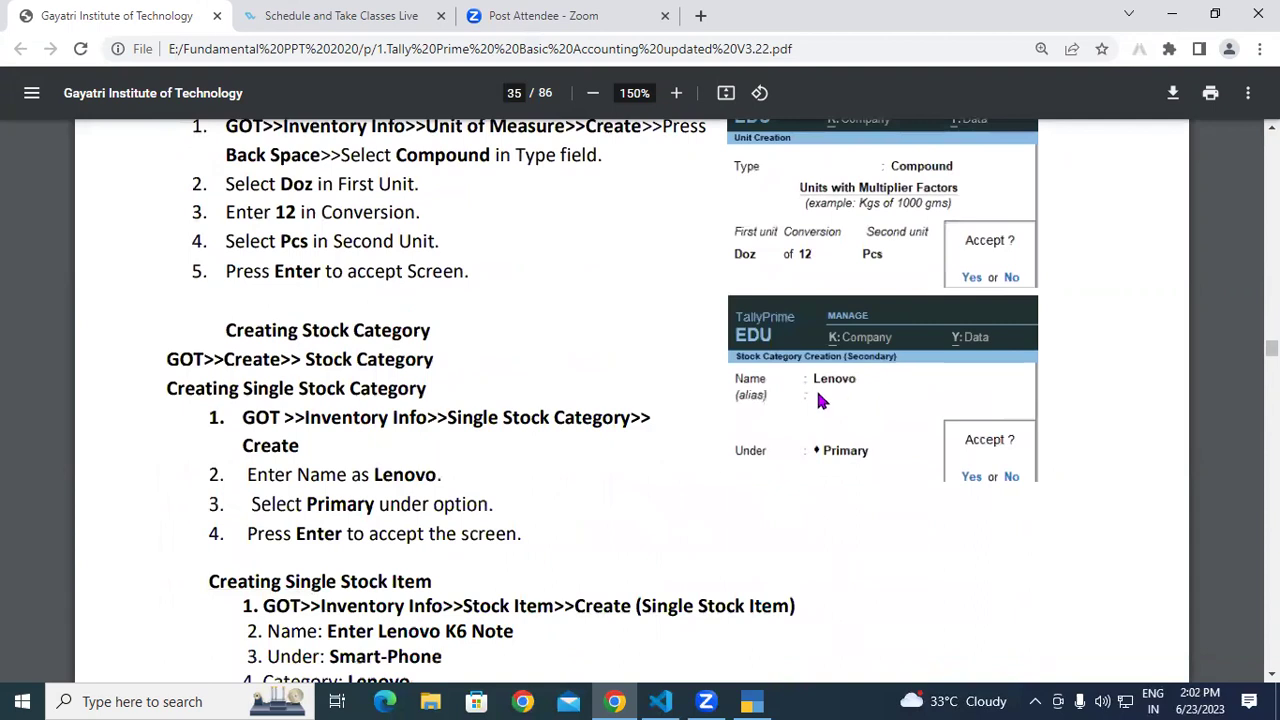